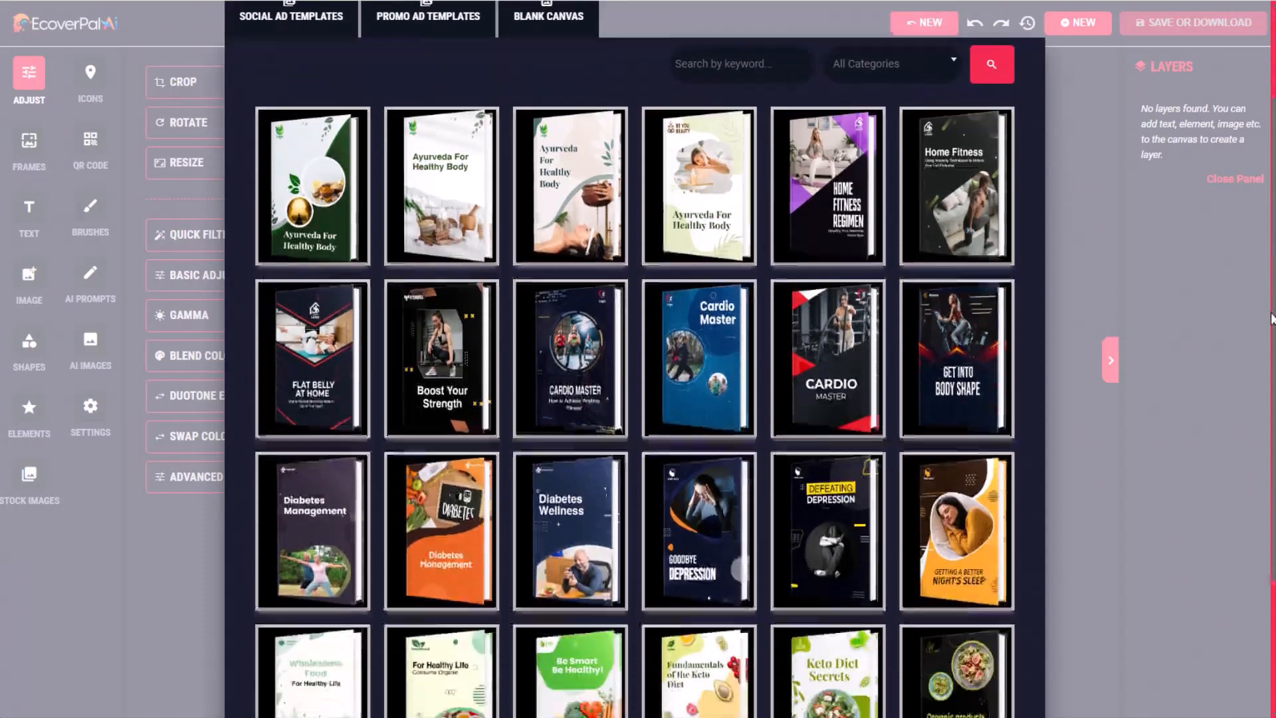
# Filter the ebook templates by the Digital Marketing category and open the "Artificial Intelligence Ebook" robot cover template.
pyautogui.scroll(4, 635, 439)
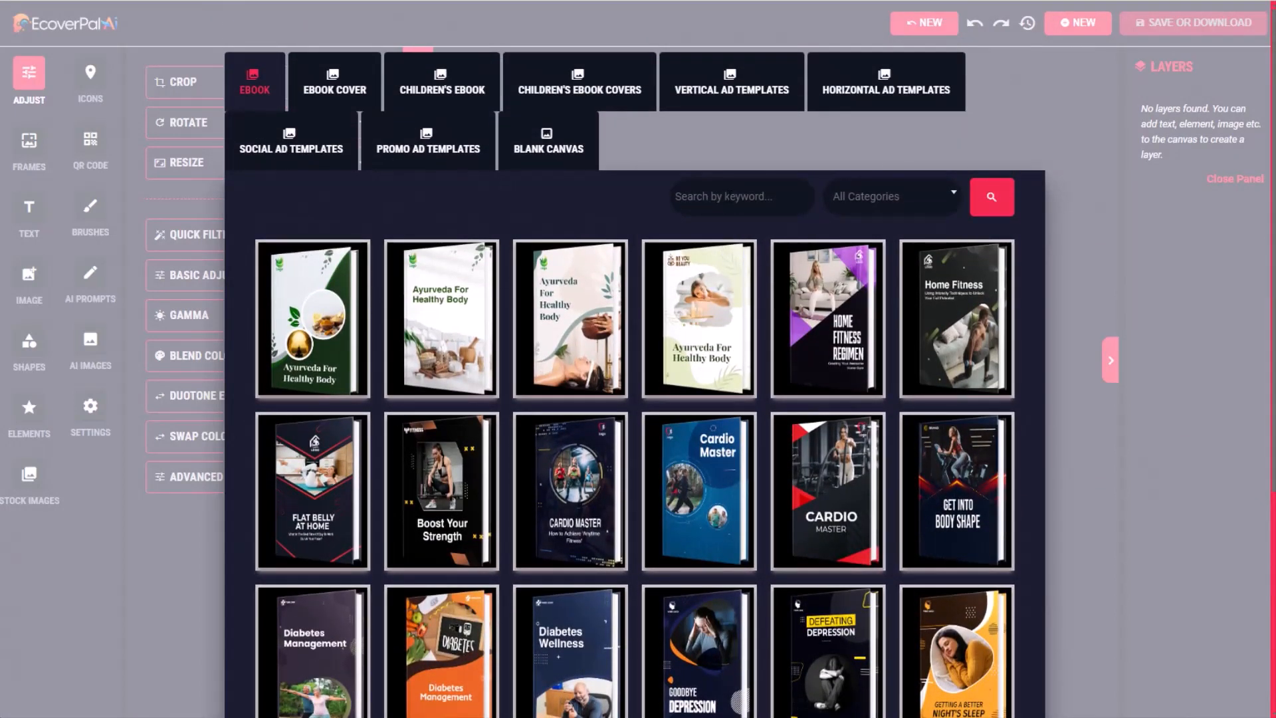
pyautogui.click(930, 198)
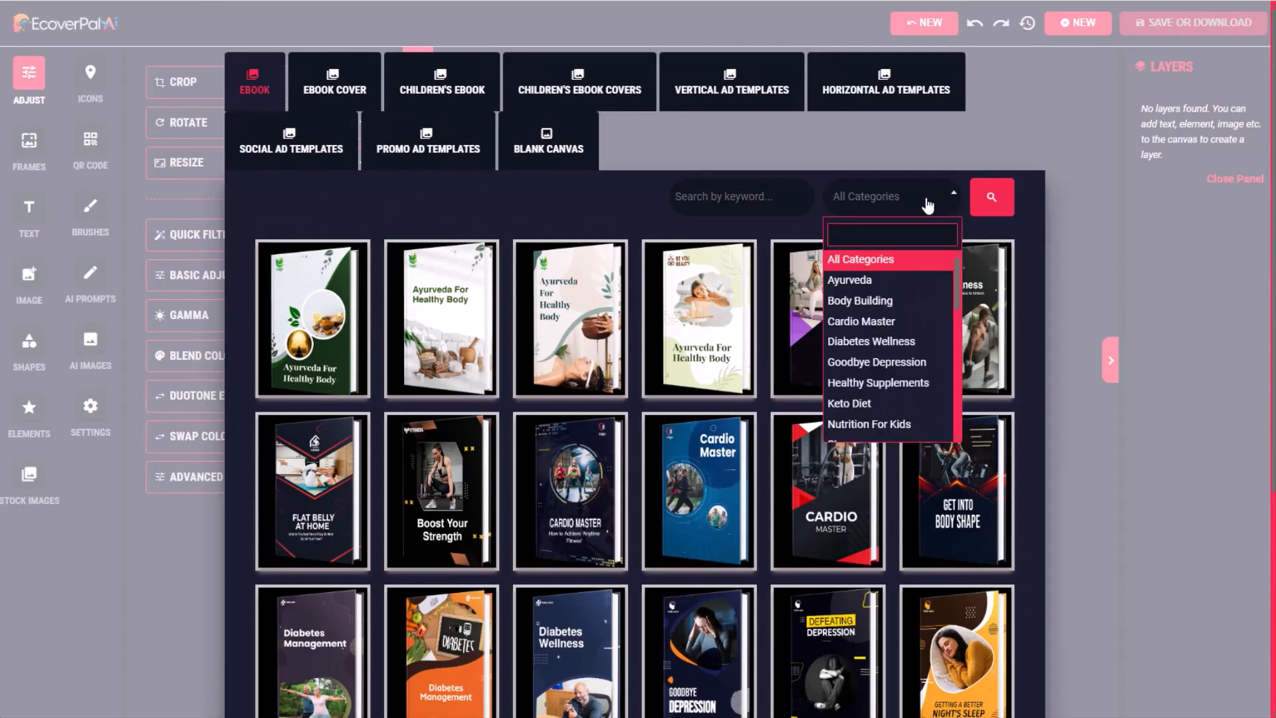
pyautogui.moveTo(959, 271); pyautogui.dragTo(963, 418)
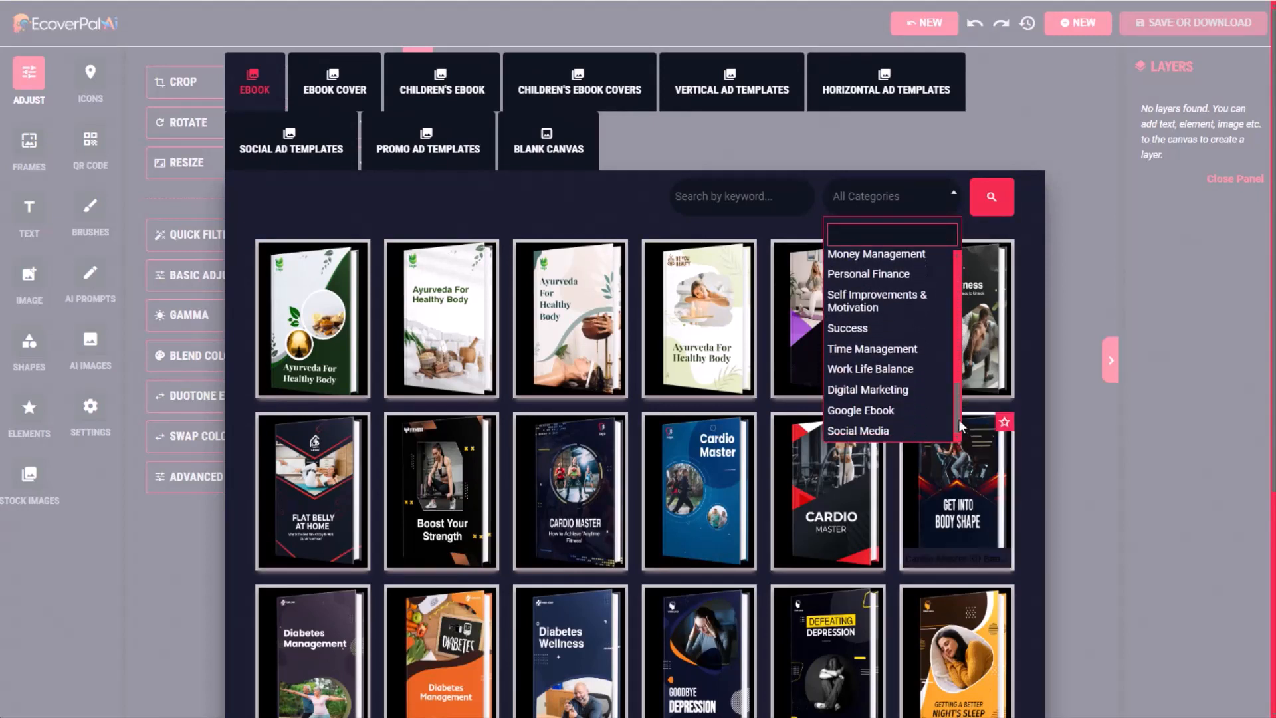
pyautogui.click(880, 392)
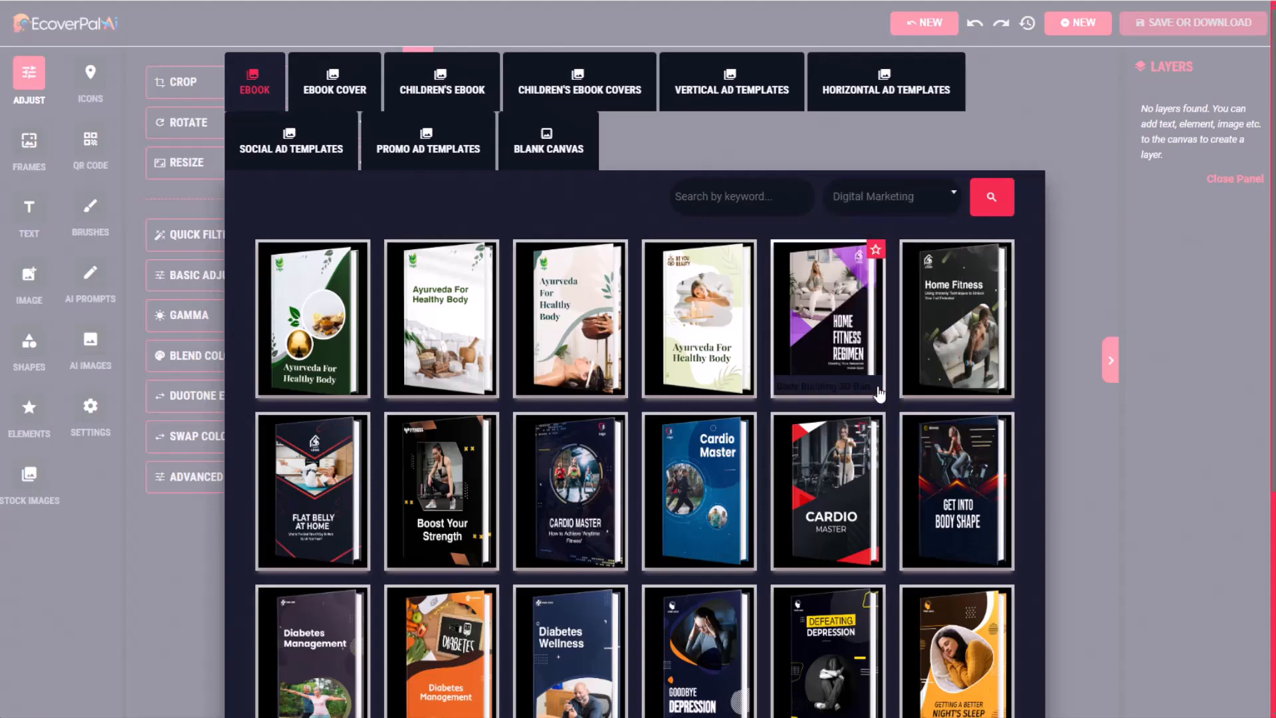
pyautogui.click(993, 203)
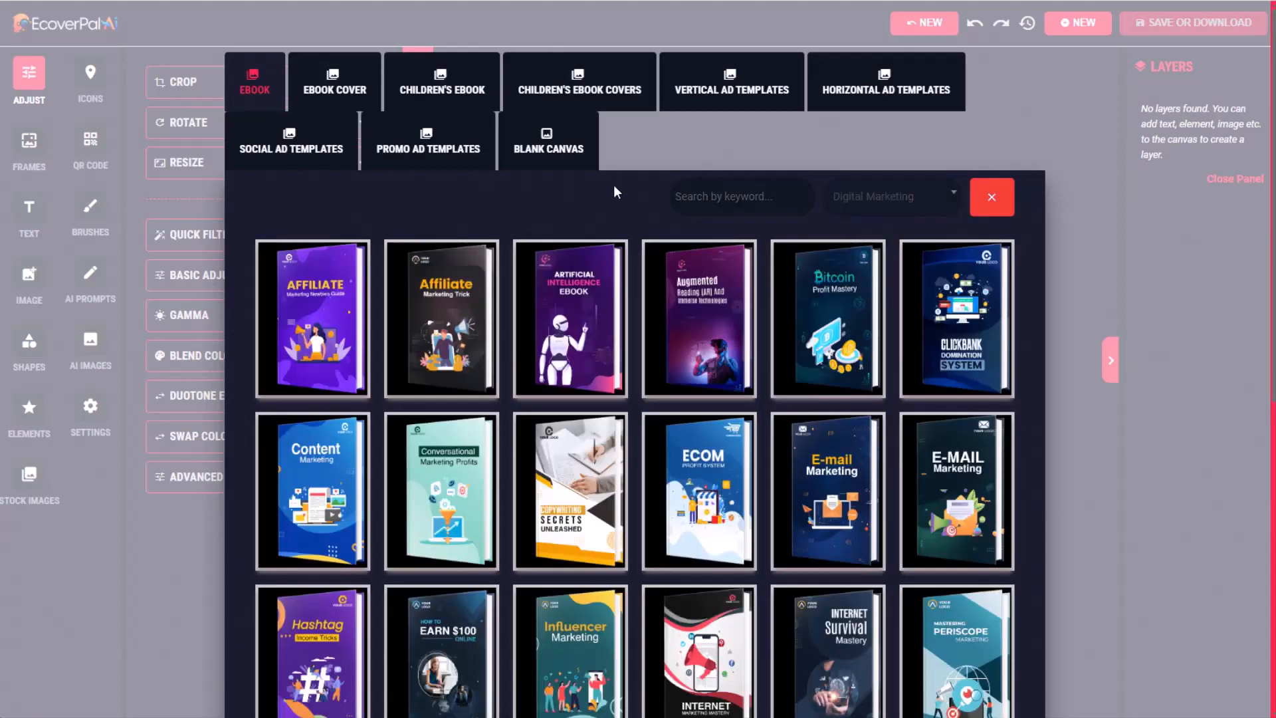
pyautogui.click(579, 323)
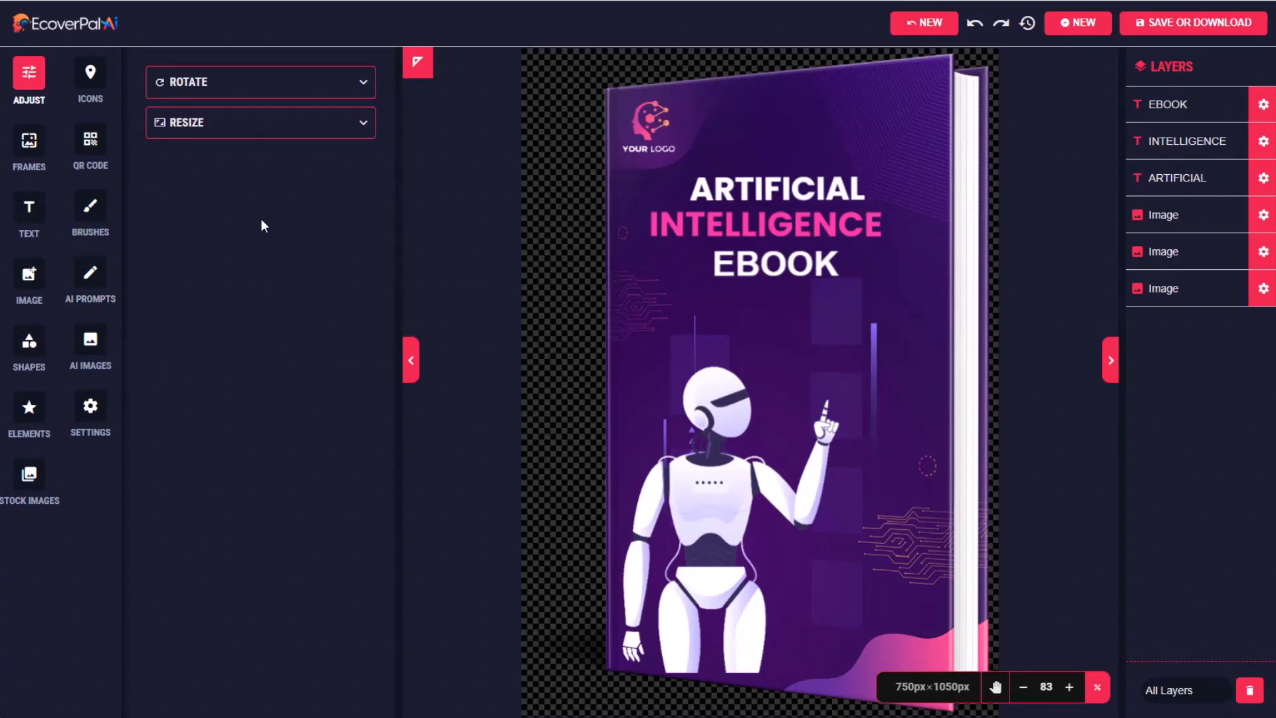
# Delete the placeholder logo from the cover and replace the three title lines with "Using AI", "To Generate" and "BITCOIN".
pyautogui.click(655, 118)
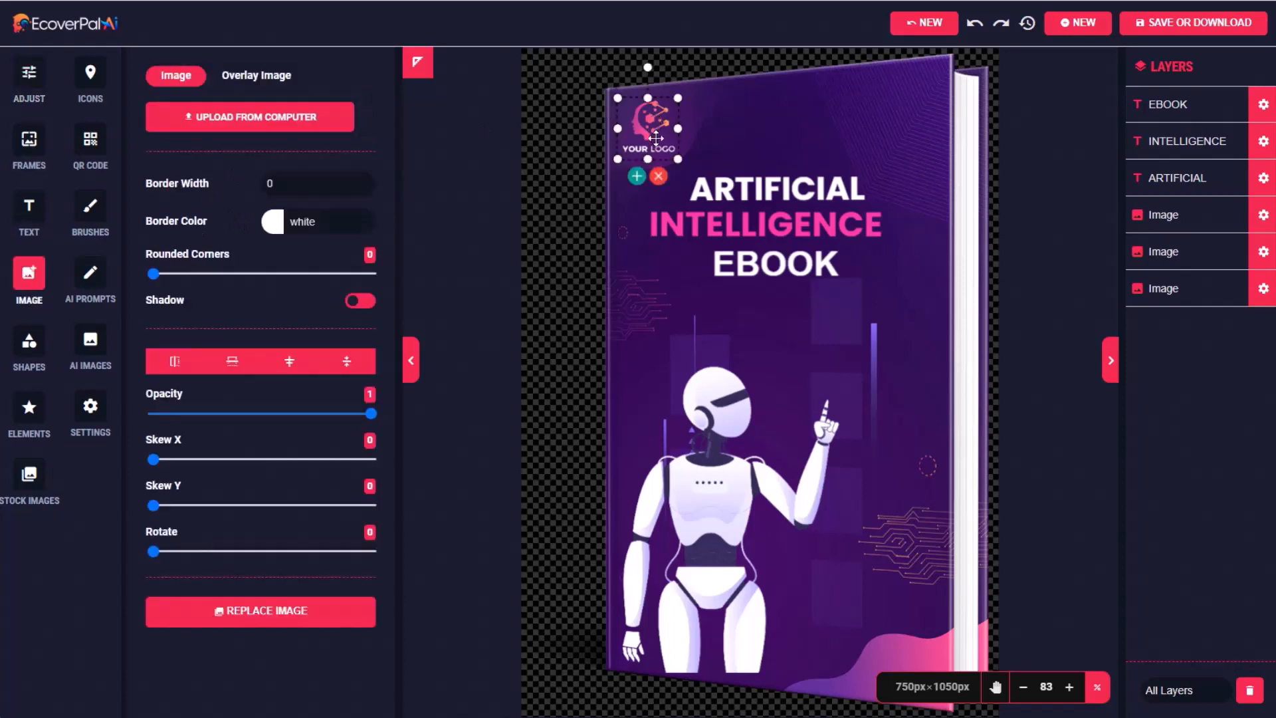
pyautogui.click(659, 178)
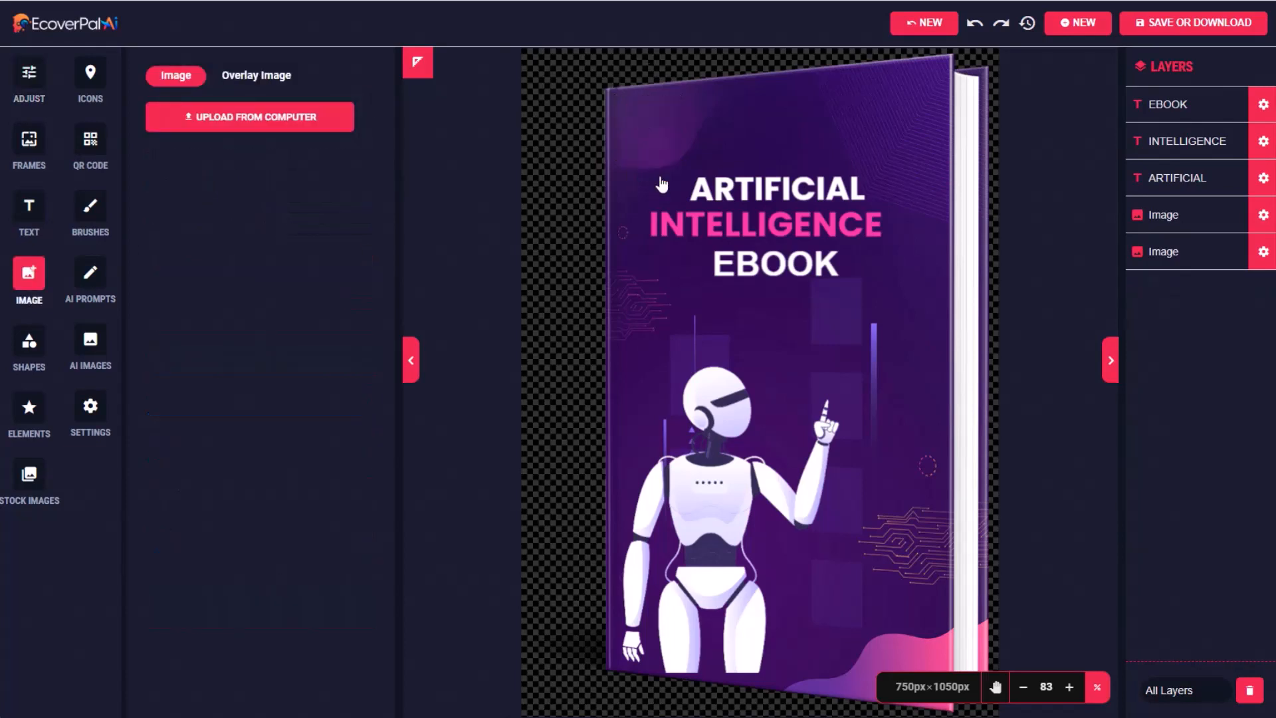
pyautogui.click(715, 185)
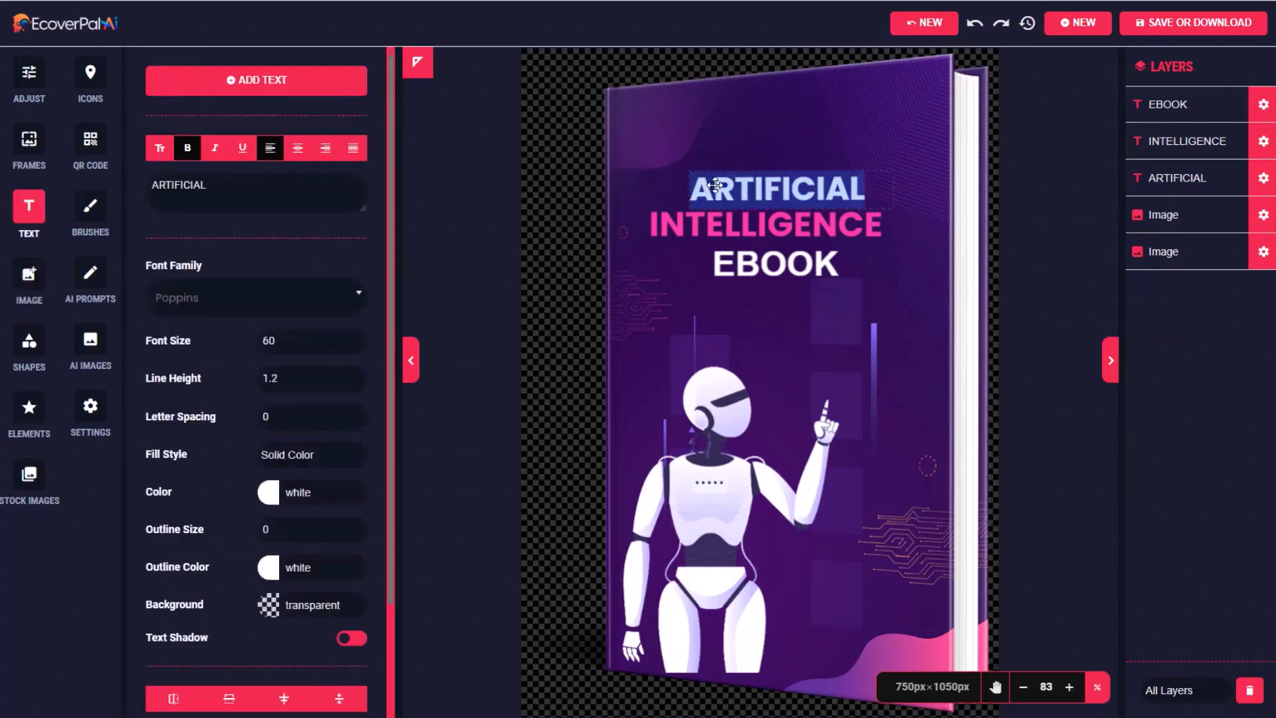
pyautogui.write('Using AI')
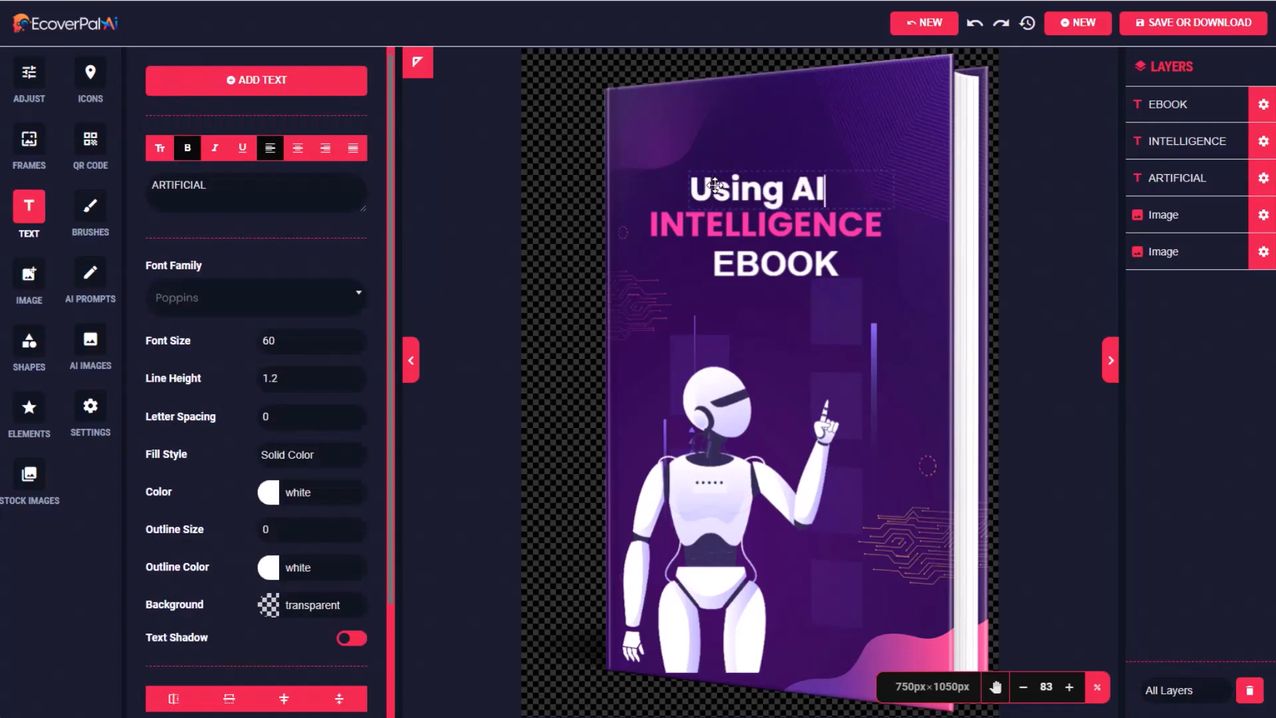
pyautogui.doubleClick(730, 216)
pyautogui.write('To Generate')
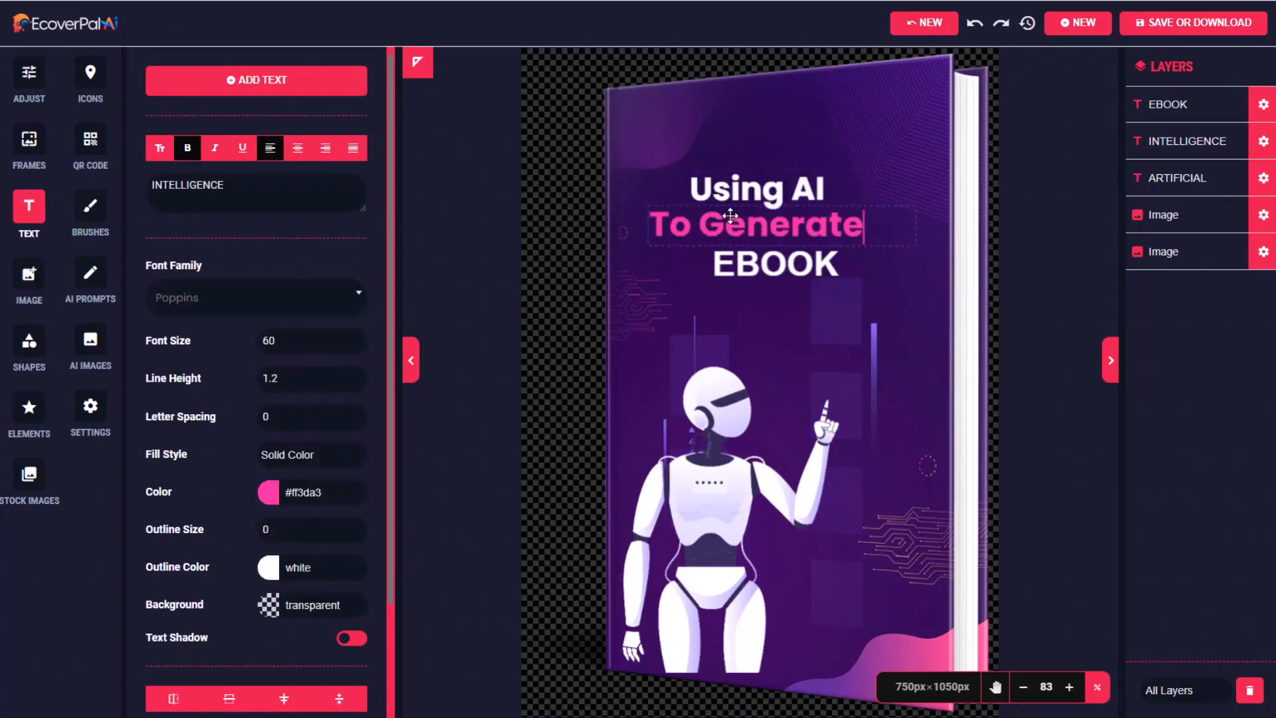
pyautogui.doubleClick(752, 265)
pyautogui.write('BIT')
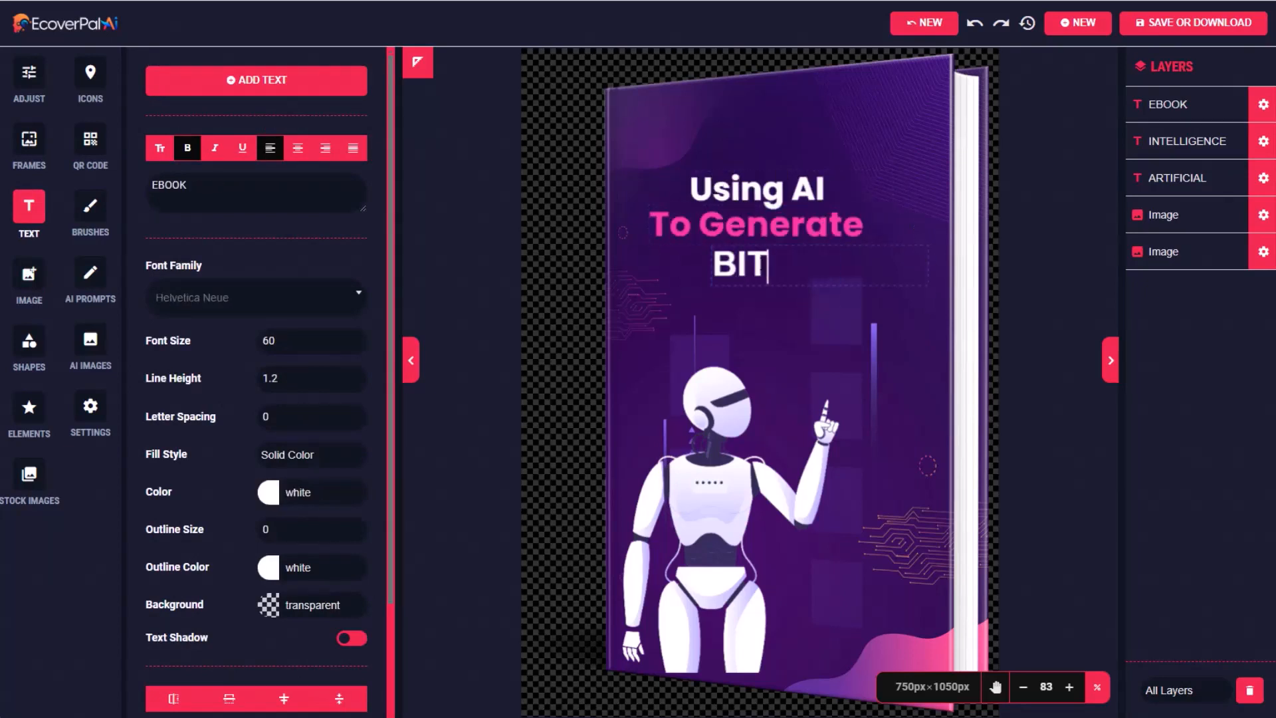
pyautogui.write('COIN')
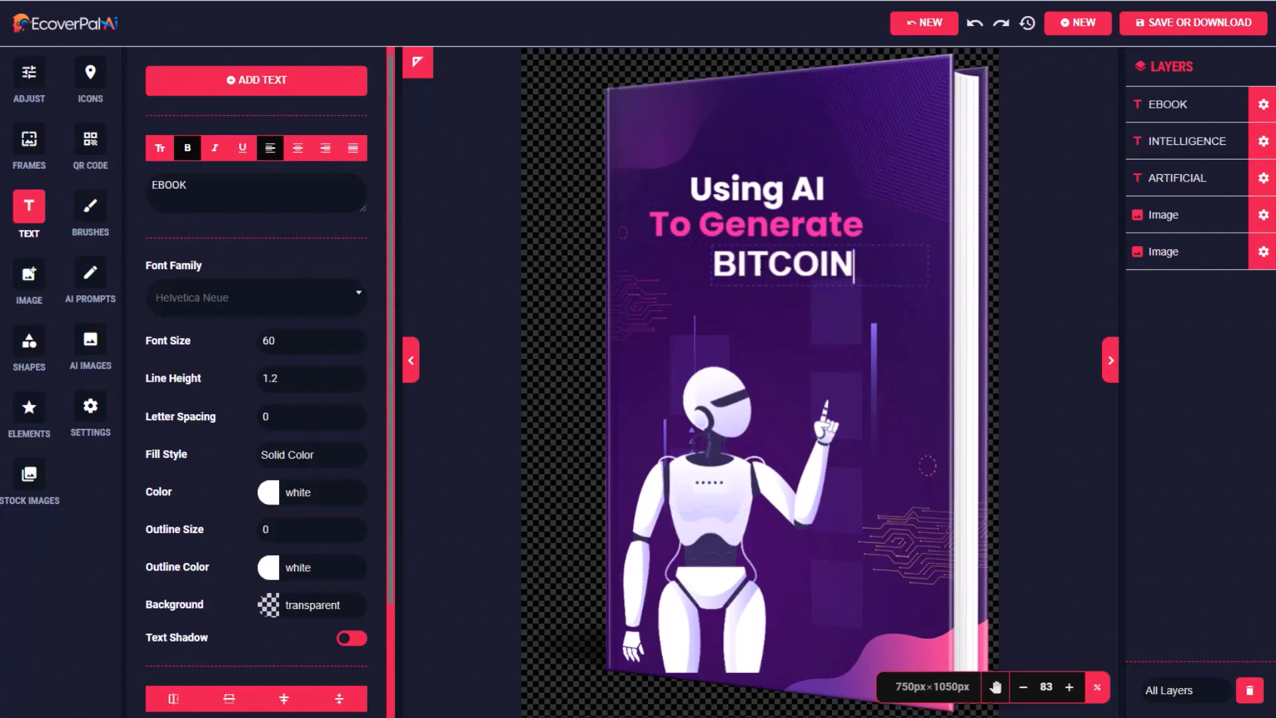
pyautogui.click(727, 293)
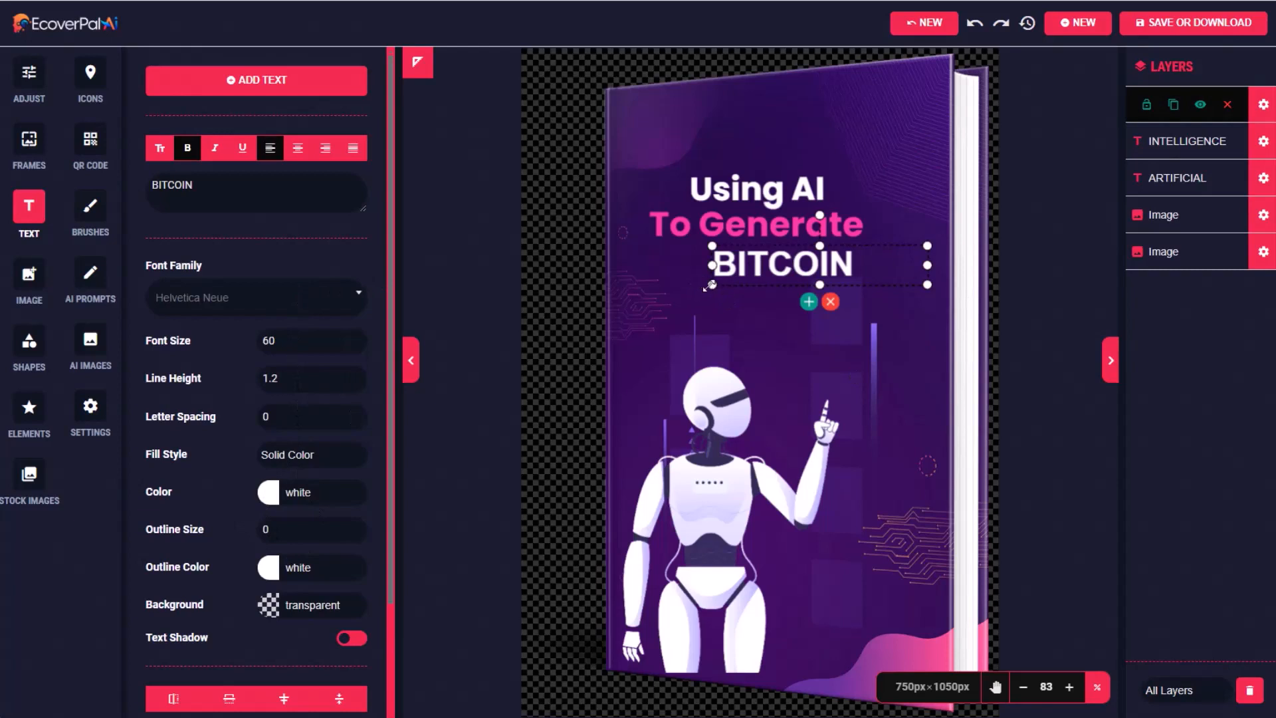
# Enlarge the "BITCOIN" and "Using AI" lines and arrange the three title lines as a centred stack above the robot.
pyautogui.moveTo(711, 286); pyautogui.dragTo(622, 313)
pyautogui.moveTo(763, 271); pyautogui.dragTo(804, 223)
pyautogui.click(791, 186)
pyautogui.moveTo(900, 170); pyautogui.dragTo(1000, 143)
pyautogui.moveTo(781, 174); pyautogui.dragTo(760, 176)
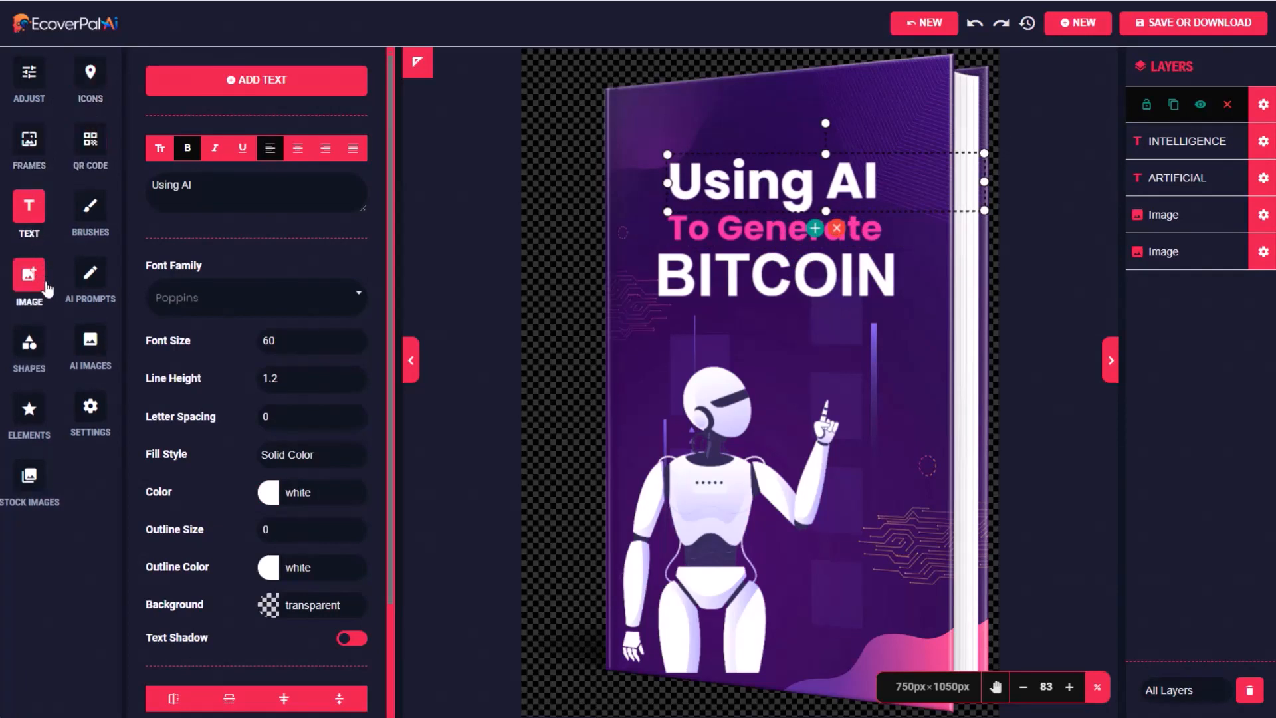
# Add the Bitcoin symbol from the Crypto Currency elements, shrink it and place it just above the robot's raised finger.
pyautogui.click(31, 411)
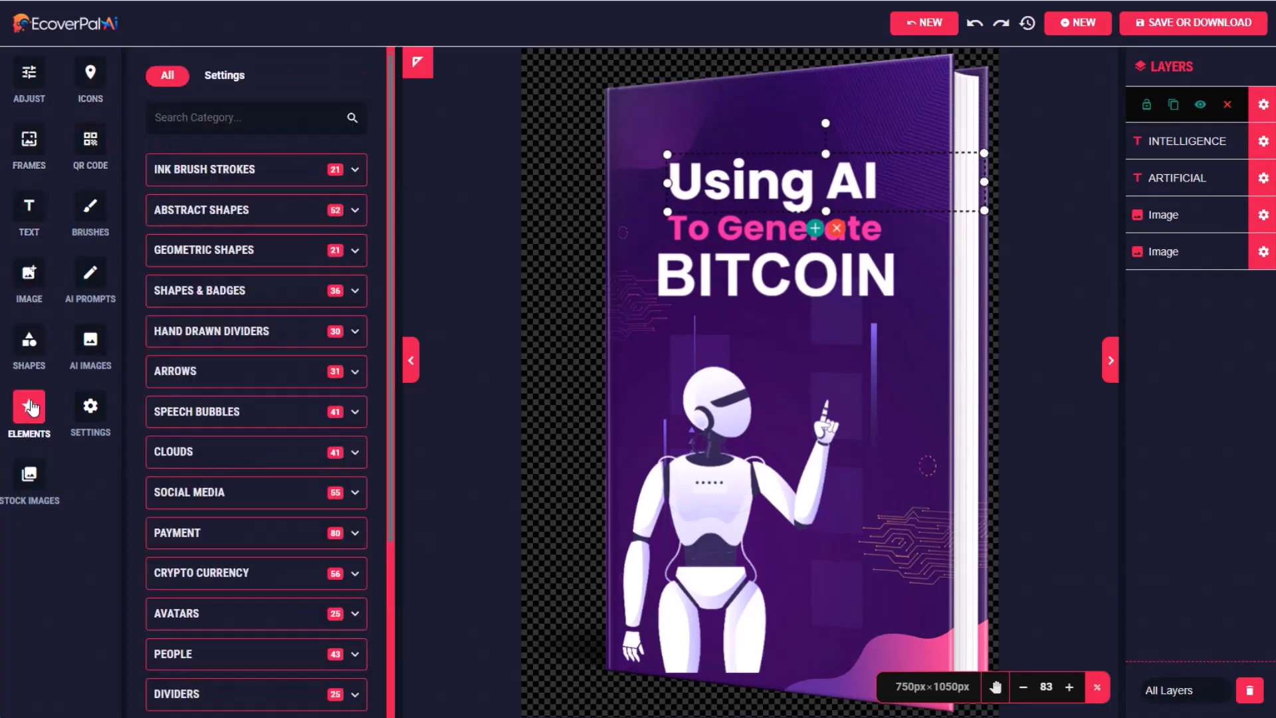
pyautogui.scroll(-2, 353, 445)
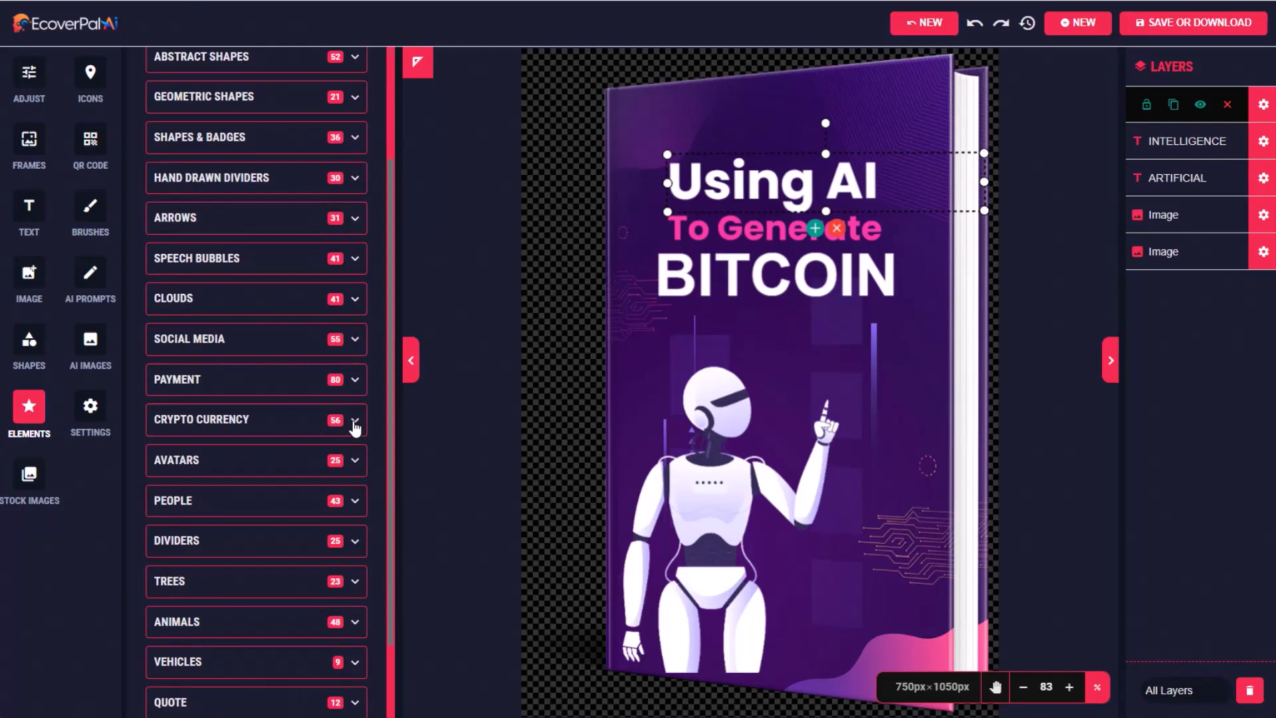
pyautogui.click(356, 425)
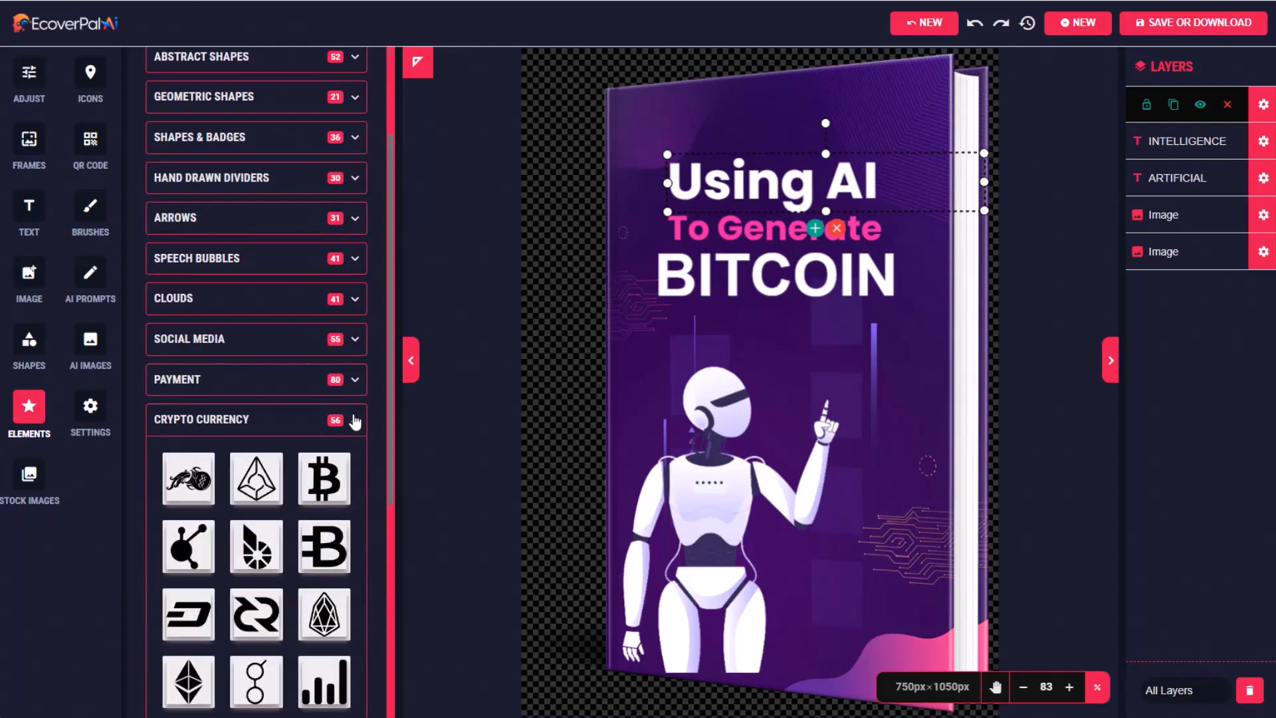
pyautogui.click(330, 477)
pyautogui.moveTo(763, 386); pyautogui.dragTo(868, 359)
pyautogui.moveTo(904, 311); pyautogui.dragTo(871, 351)
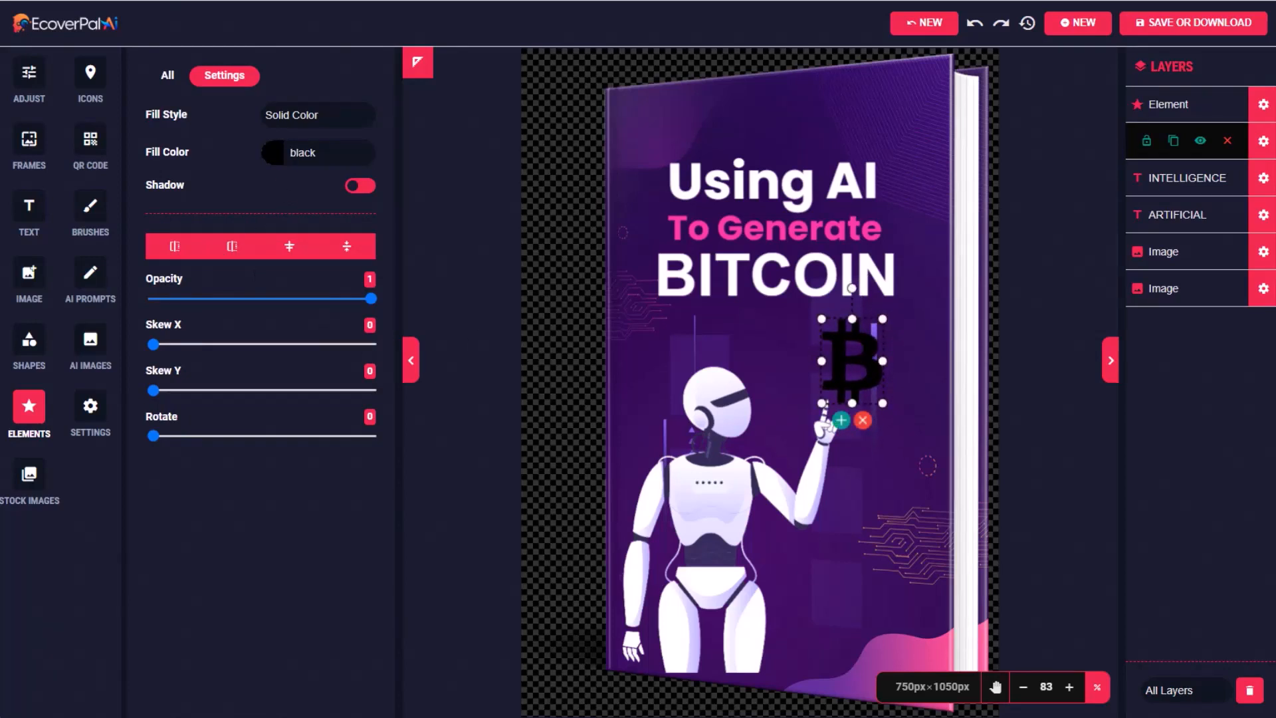
# Set the Bitcoin symbol's fill color to yellow #ffd966.
pyautogui.click(272, 152)
pyautogui.click(334, 250)
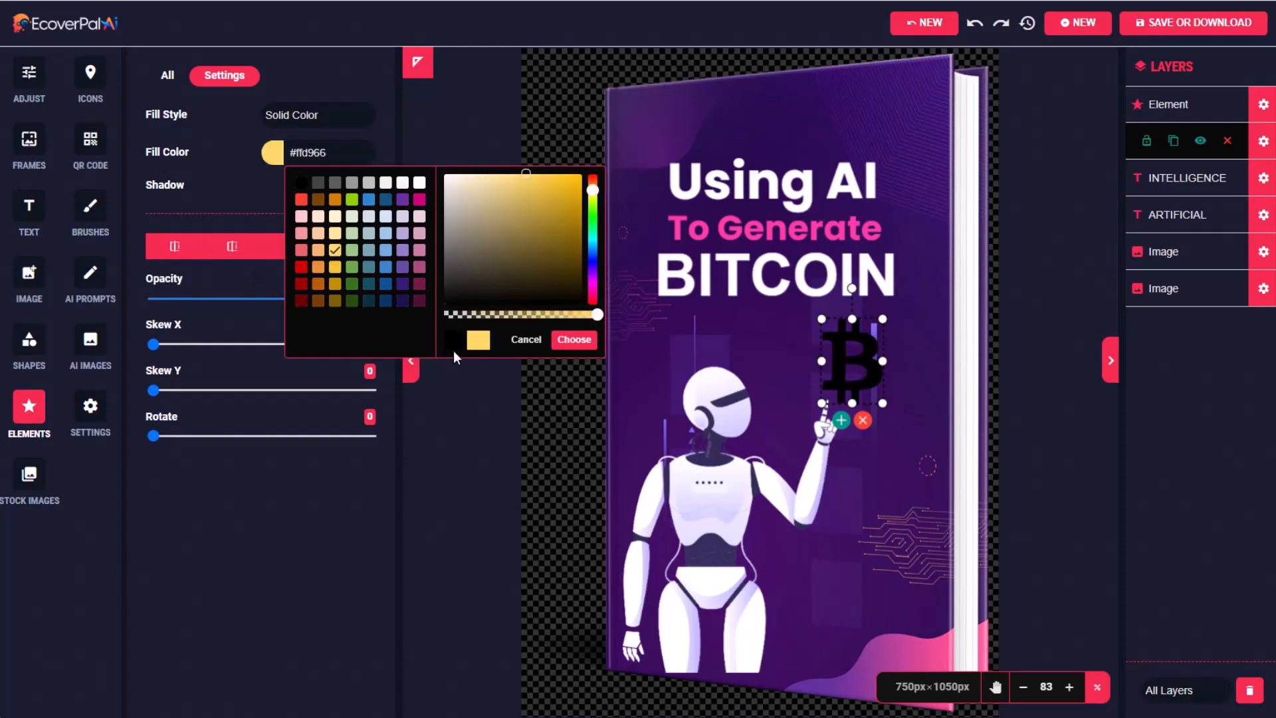
pyautogui.click(570, 340)
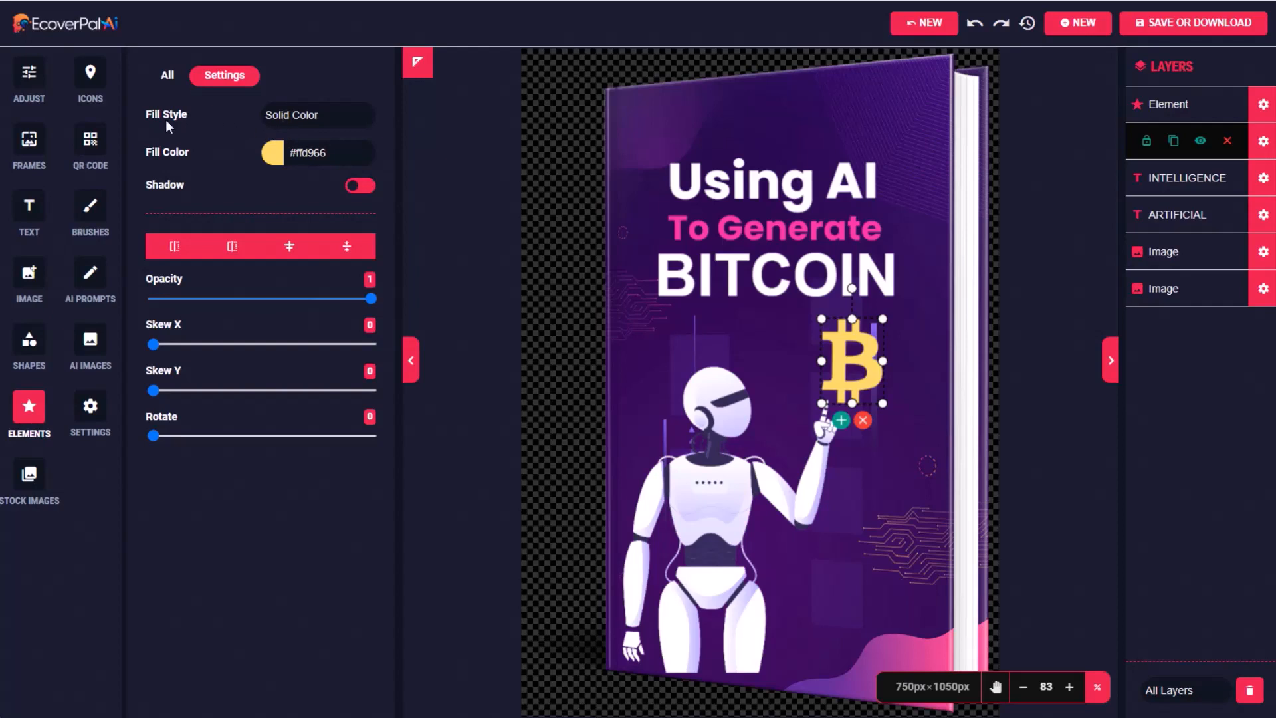
# Add a text object to the cover reading "by" followed by the author's full name.
pyautogui.click(29, 209)
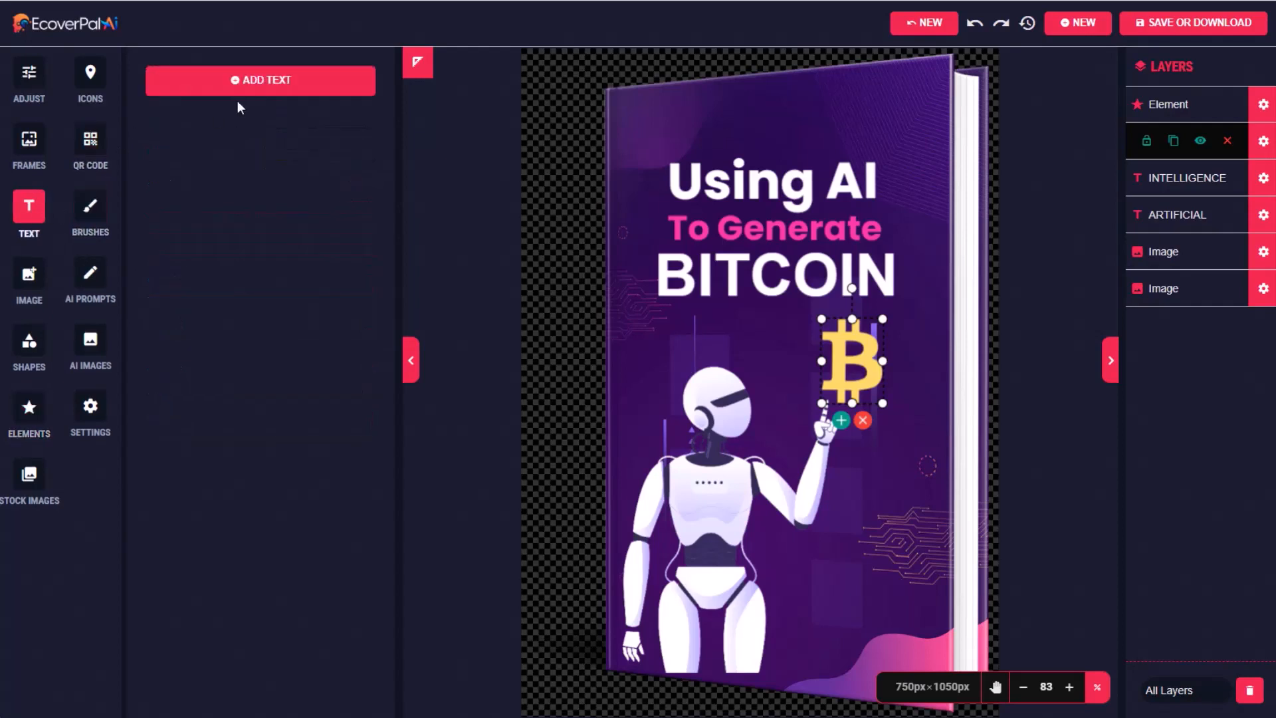
pyautogui.click(268, 86)
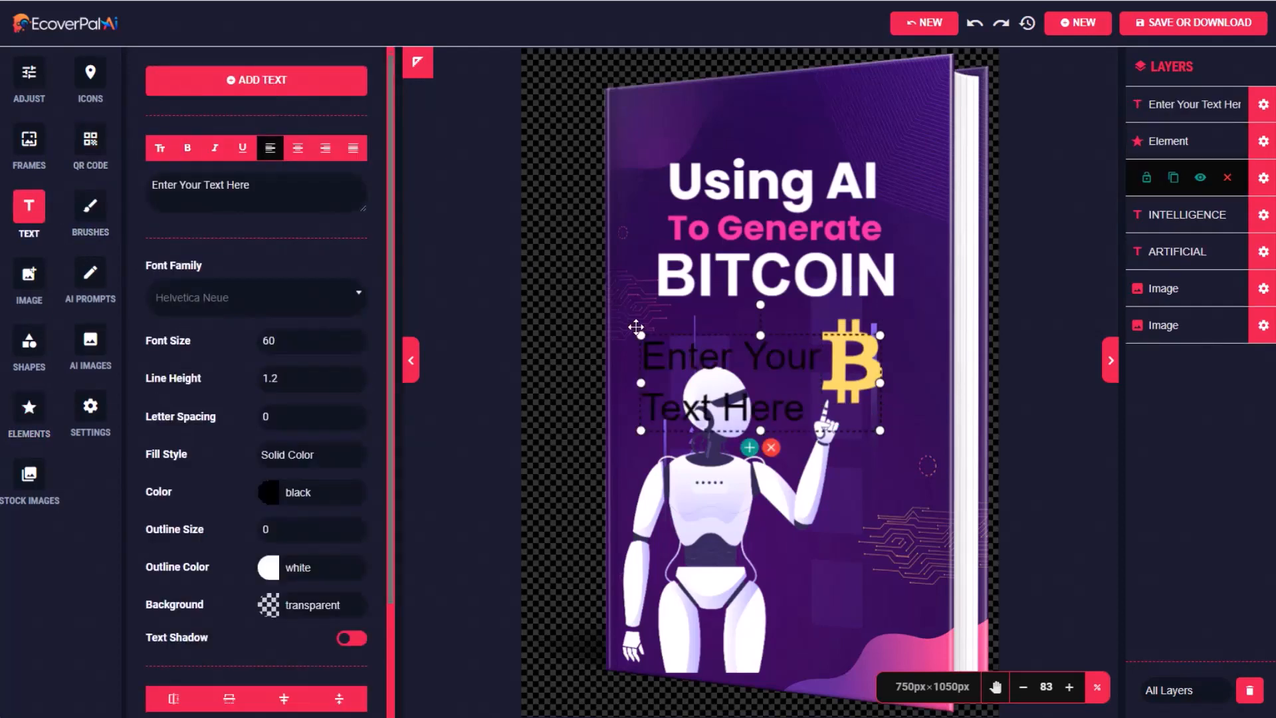
pyautogui.doubleClick(655, 360)
pyautogui.write('by Eric Holmlund')
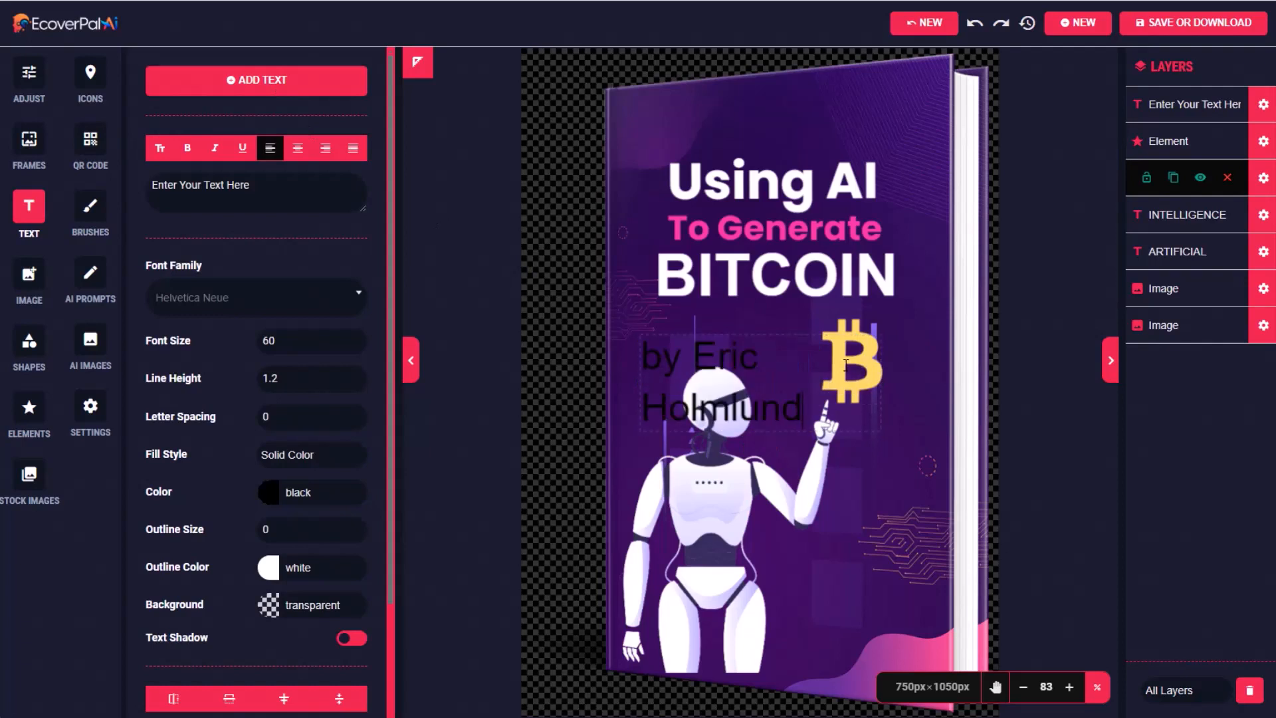
# Make the author byline white at font size 40 and move it to the bottom of the cover over the robot's legs.
pyautogui.click(303, 491)
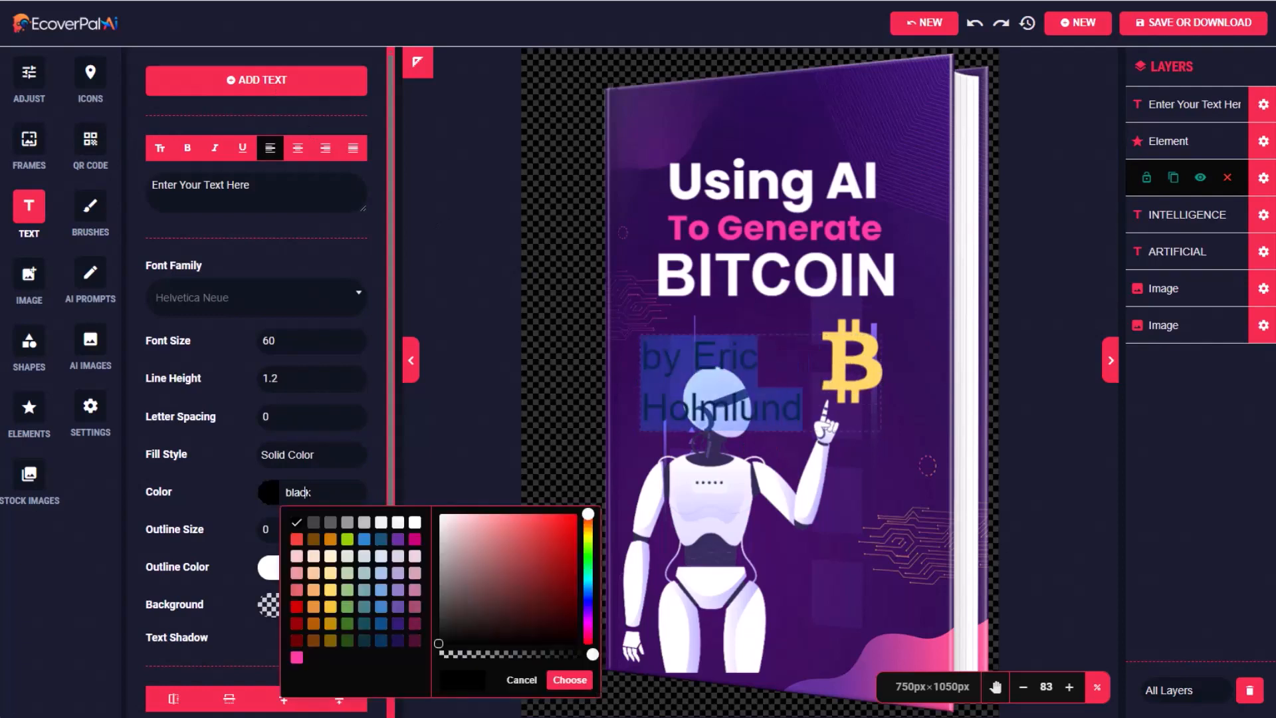
pyautogui.click(414, 523)
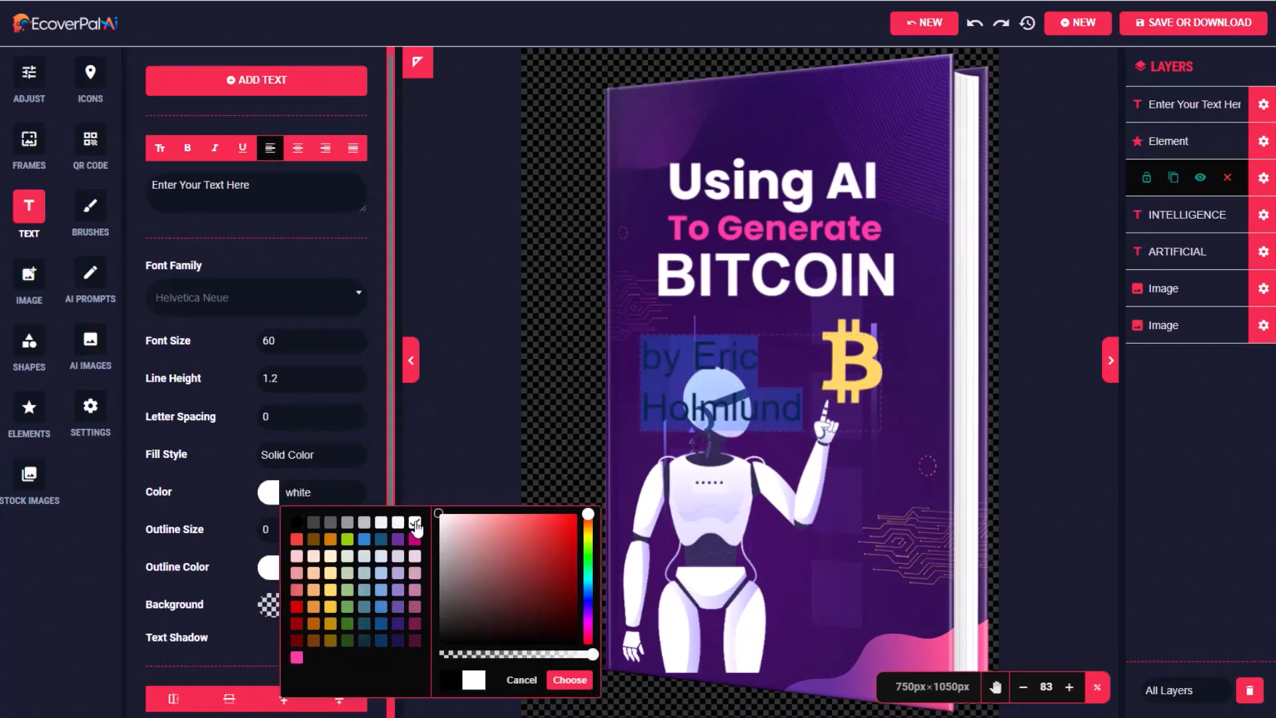
pyautogui.doubleClick(254, 341)
pyautogui.write('40')
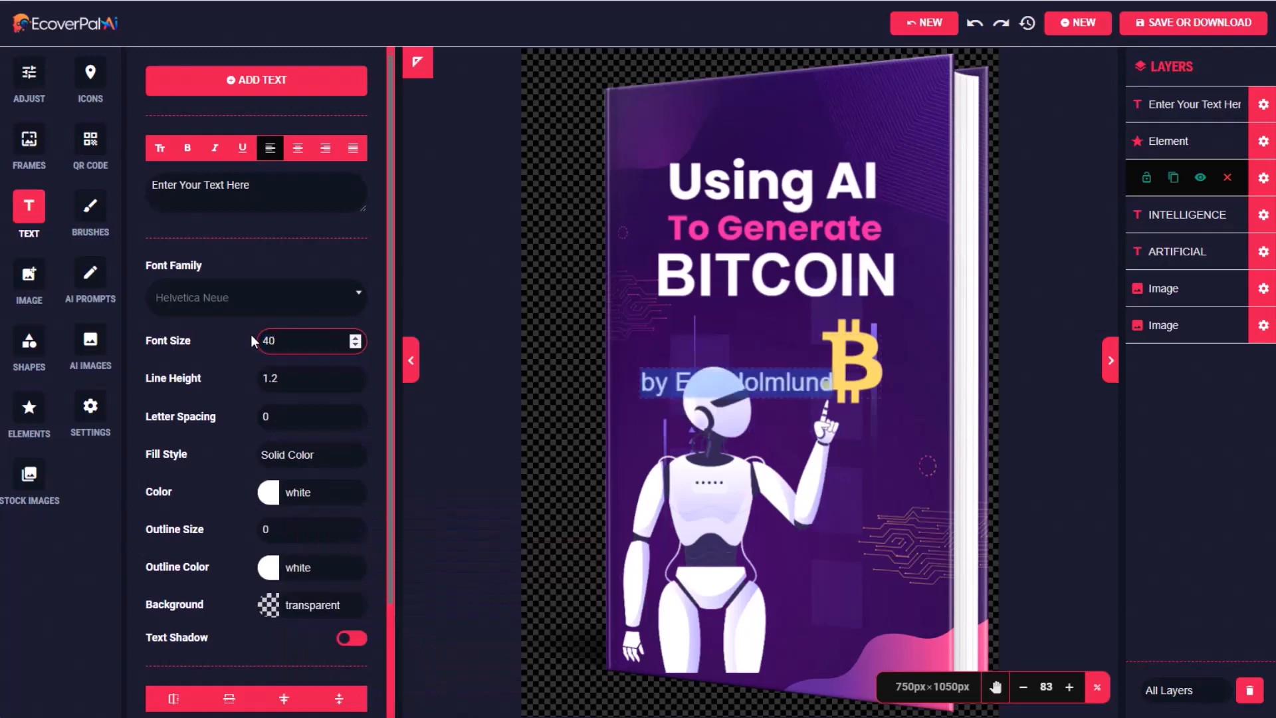
pyautogui.moveTo(791, 384); pyautogui.dragTo(791, 643)
# Give the whole author byline a black outline with an outline size of 3.
pyautogui.doubleClick(791, 643)
pyautogui.hotkey('ctrl', 'a')
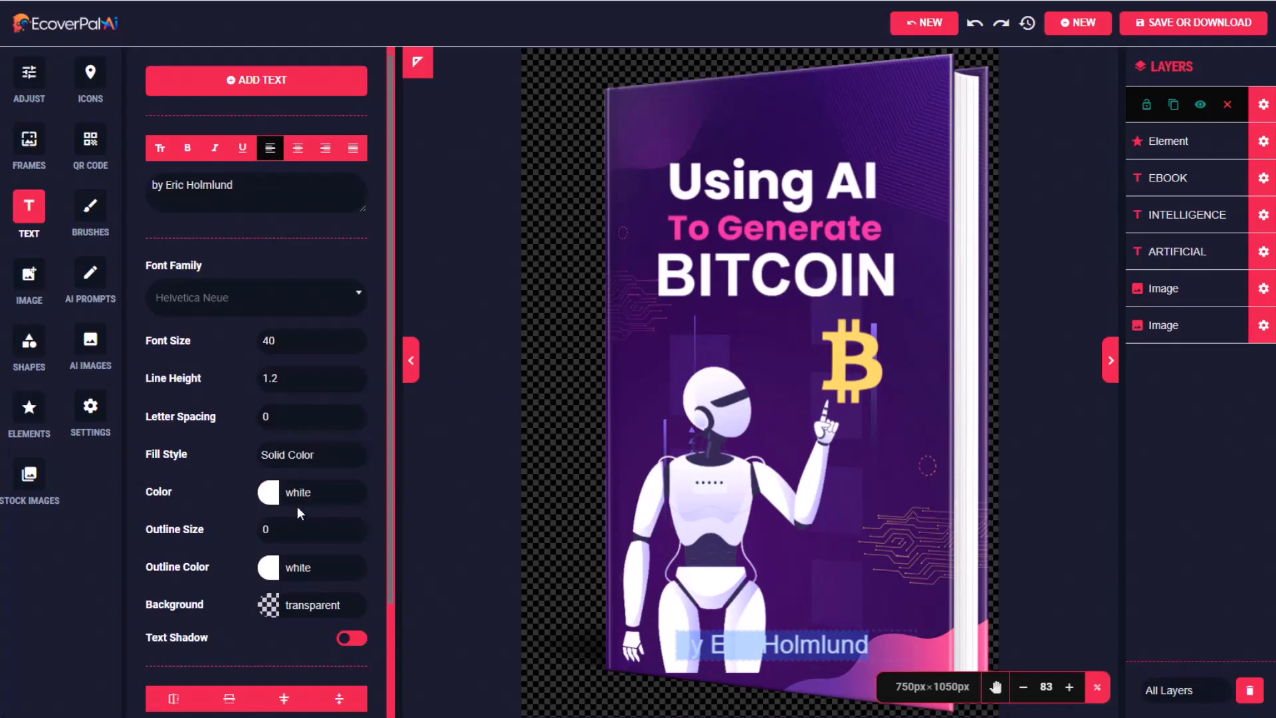
pyautogui.click(291, 567)
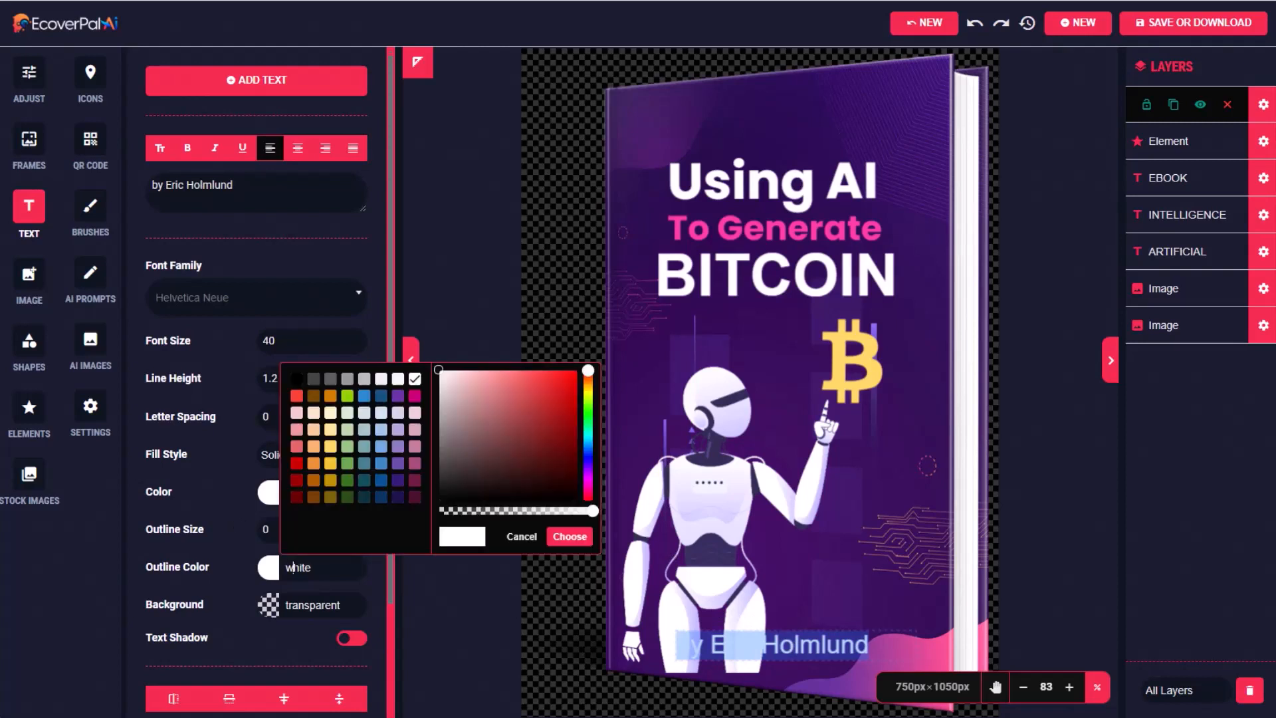
pyautogui.click(298, 380)
pyautogui.click(261, 536)
pyautogui.click(356, 528)
pyautogui.click(356, 529)
pyautogui.click(356, 529)
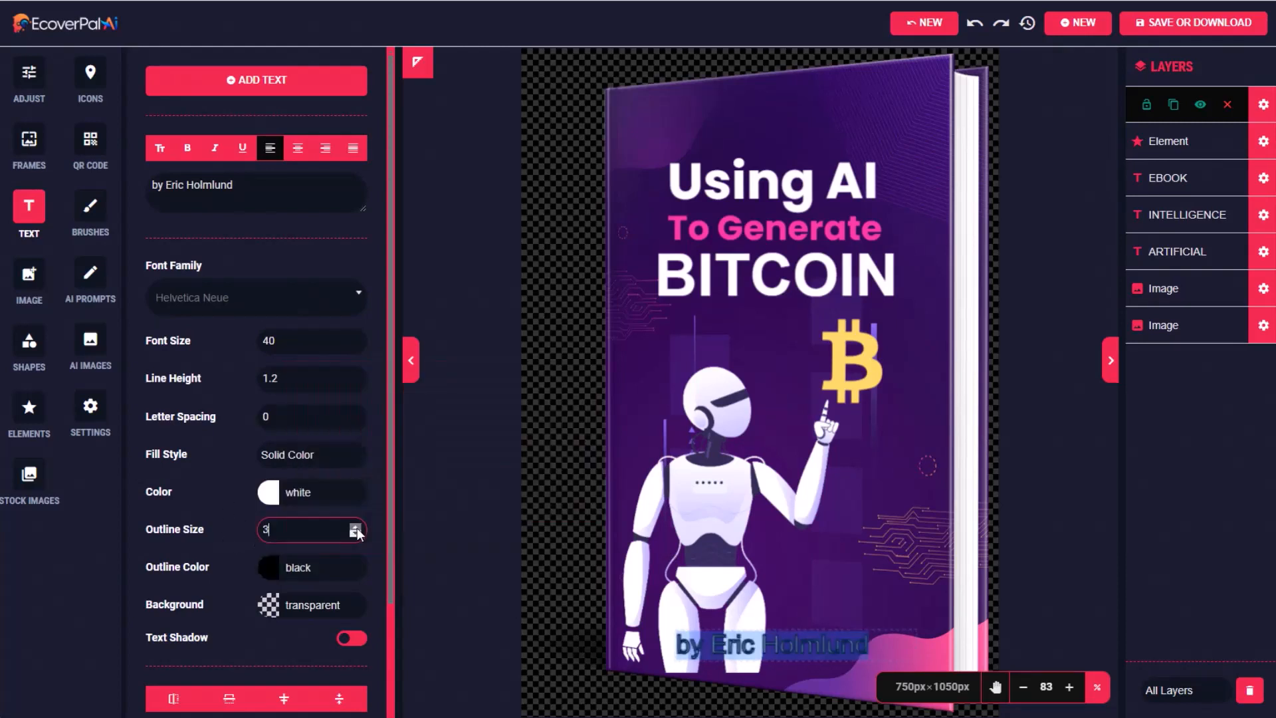
# Increase the author byline's font size to 49.
pyautogui.click(356, 338)
pyautogui.click(355, 338)
pyautogui.click(355, 338)
pyautogui.click(356, 338)
pyautogui.click(356, 339)
pyautogui.click(356, 338)
pyautogui.click(356, 339)
pyautogui.click(355, 338)
pyautogui.click(355, 338)
# Rotate the author byline by 7 and set its Skew X to 8 to follow the book's perspective.
pyautogui.scroll(-3, 259, 531)
pyautogui.moveTo(153, 689); pyautogui.dragTo(157, 689)
pyautogui.moveTo(154, 596); pyautogui.dragTo(162, 596)
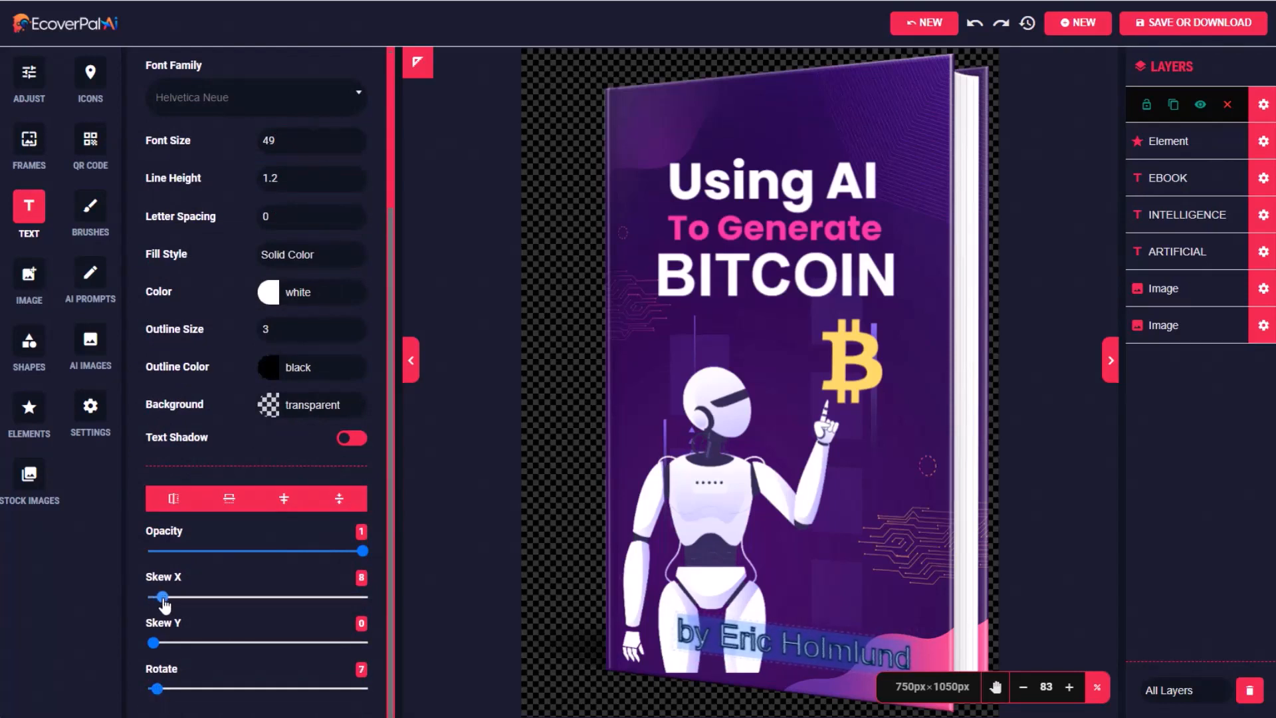
pyautogui.moveTo(153, 643); pyautogui.dragTo(152, 644)
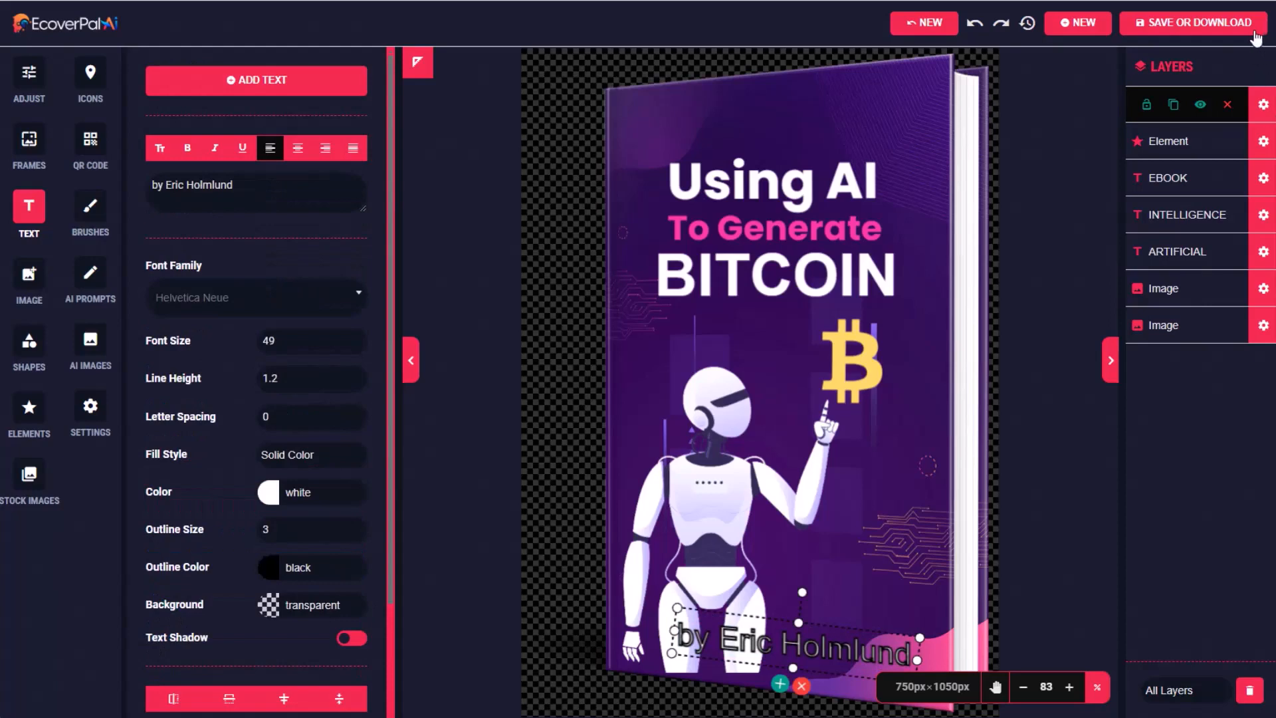
# Open the cover's download options, keep 72 DPI - Monitor Resolution, and set the file format to PNG.
pyautogui.click(1194, 26)
pyautogui.click(467, 240)
pyautogui.click(468, 243)
pyautogui.click(469, 244)
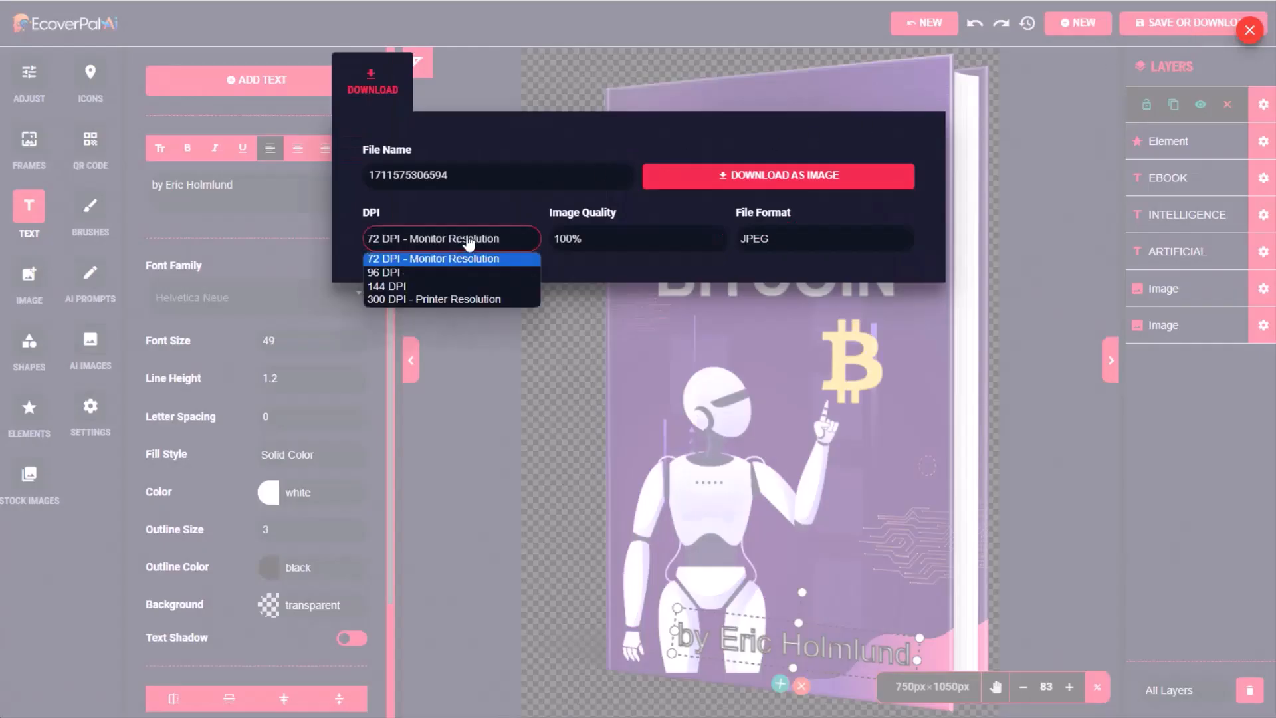
pyautogui.click(468, 241)
pyautogui.click(791, 241)
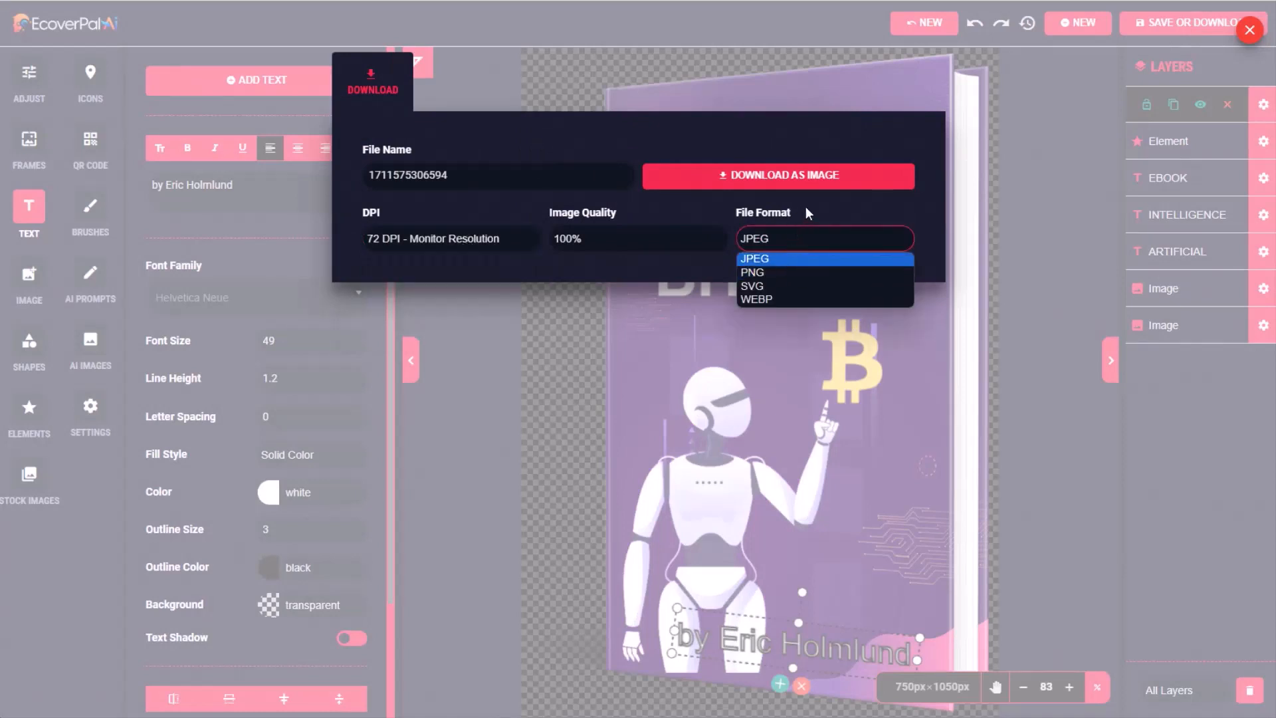
pyautogui.click(760, 272)
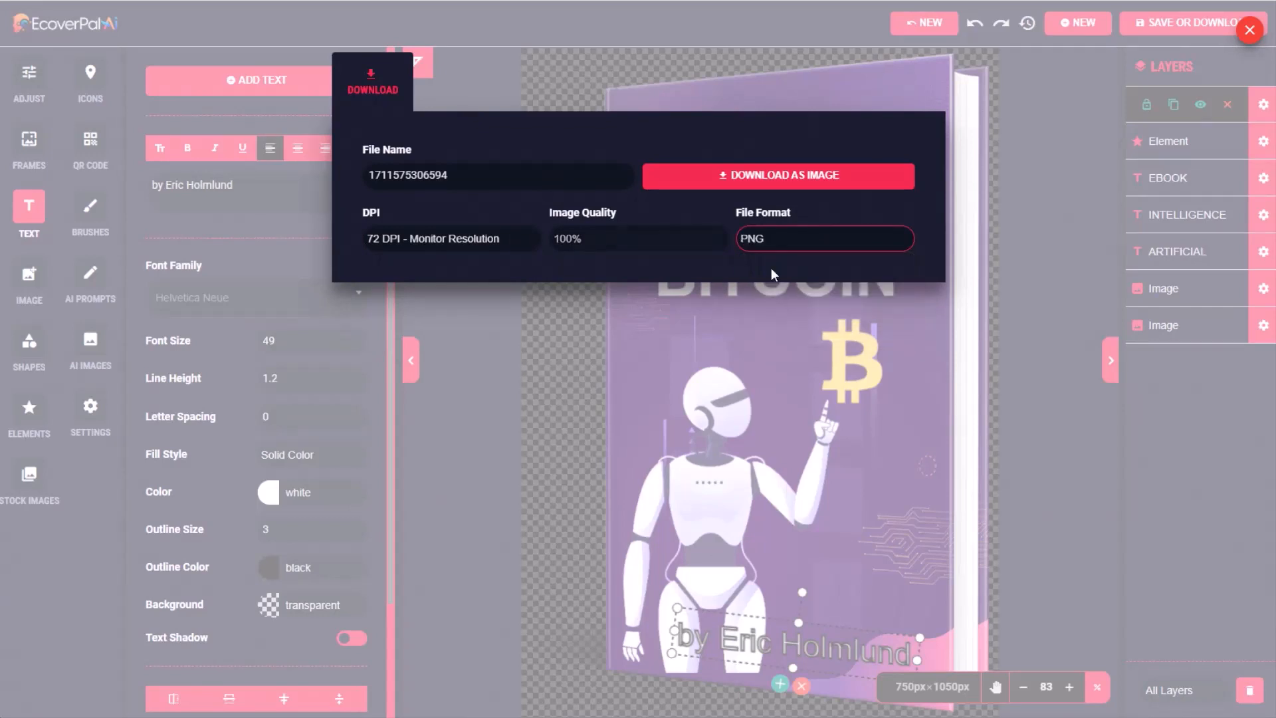
# Download the finished 3D Bitcoin ebook cover as an image and close its preview.
pyautogui.click(788, 176)
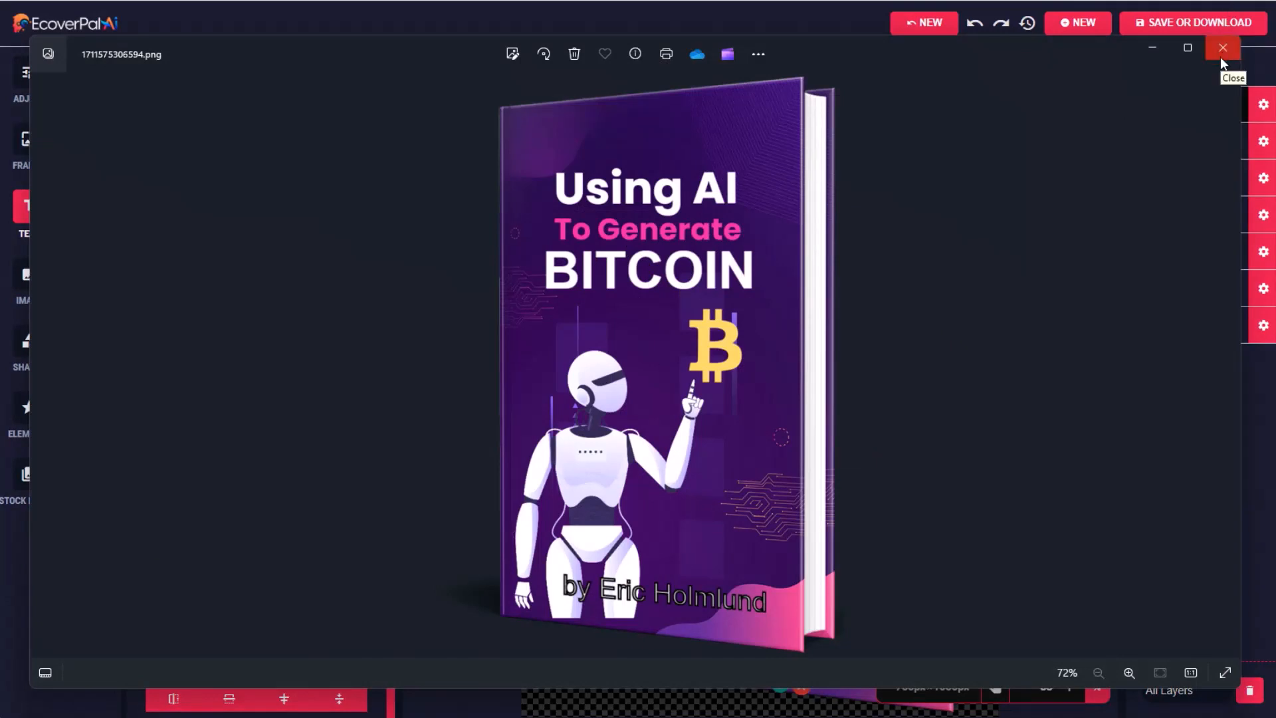
pyautogui.click(1222, 50)
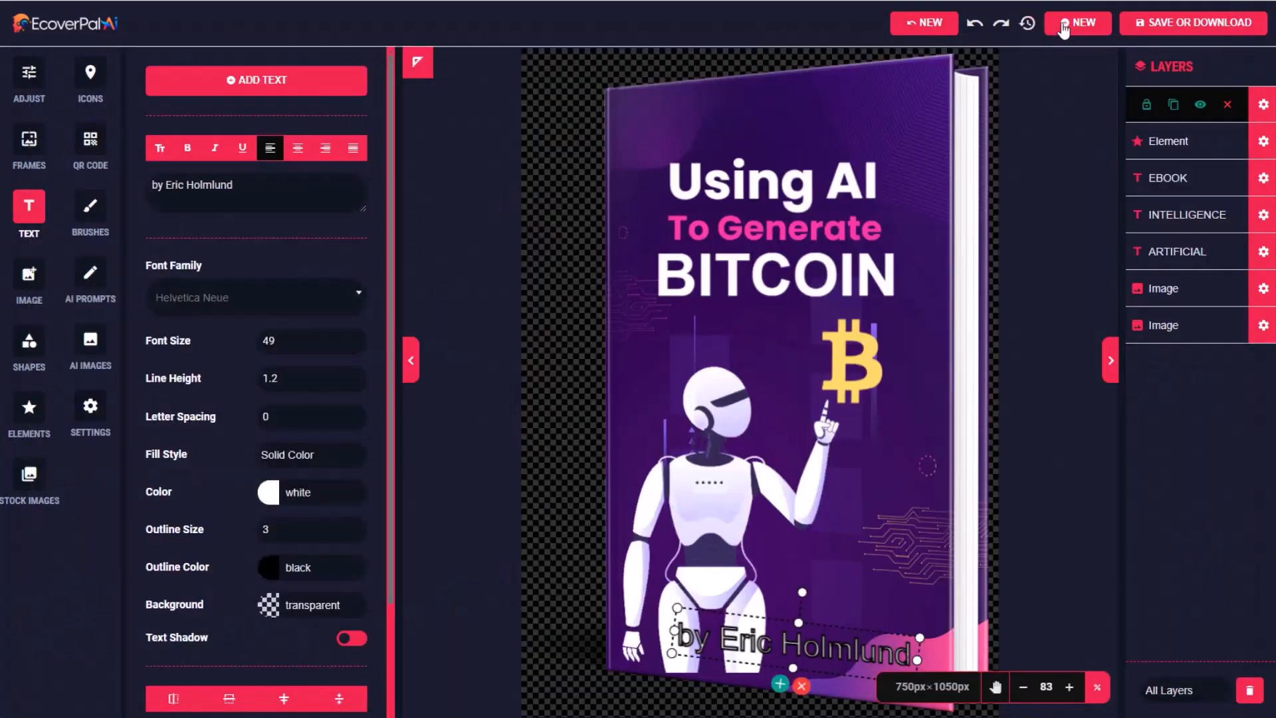
# Open the template library for a new design and filter the flat ebook covers by the Yoga category.
pyautogui.click(1064, 29)
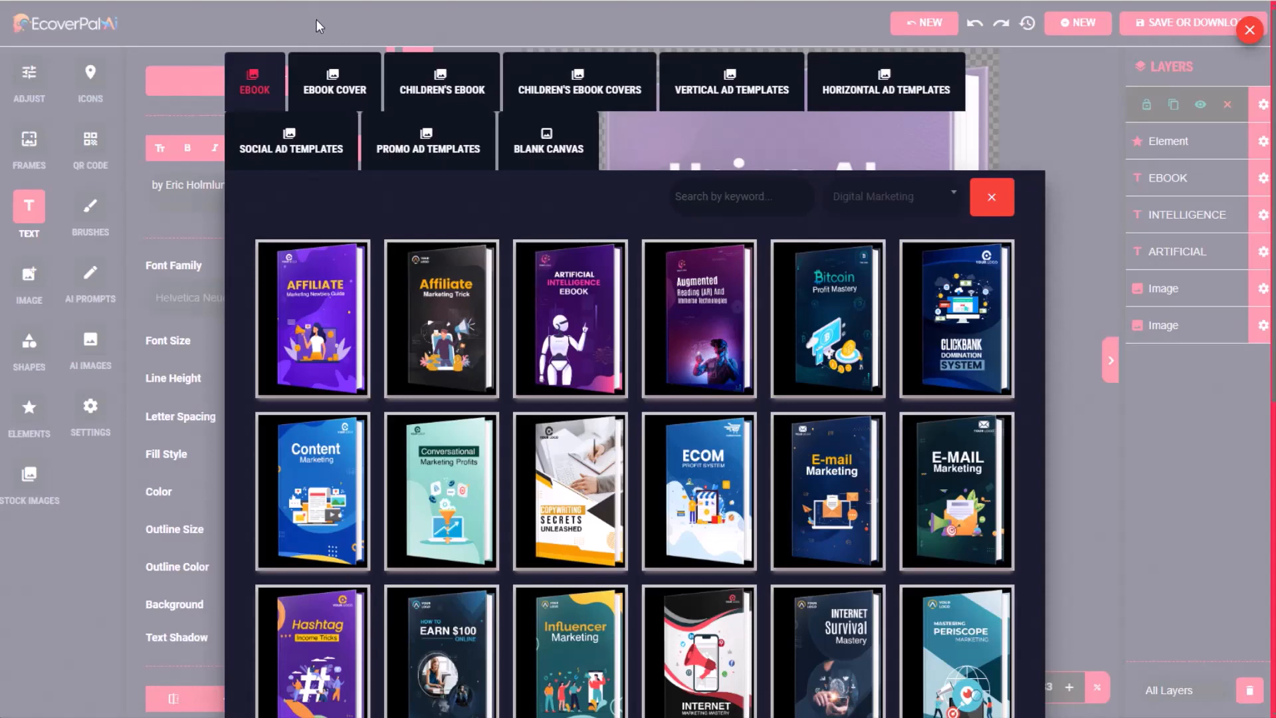
pyautogui.click(339, 86)
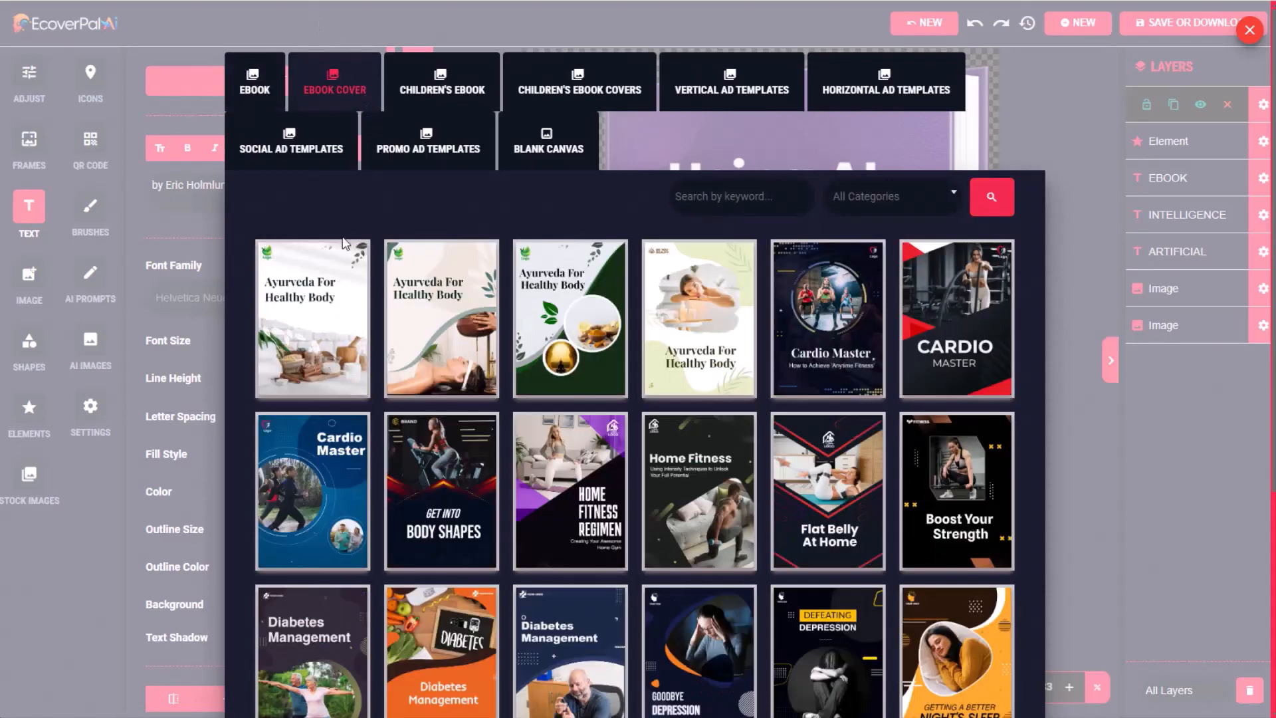
pyautogui.click(890, 196)
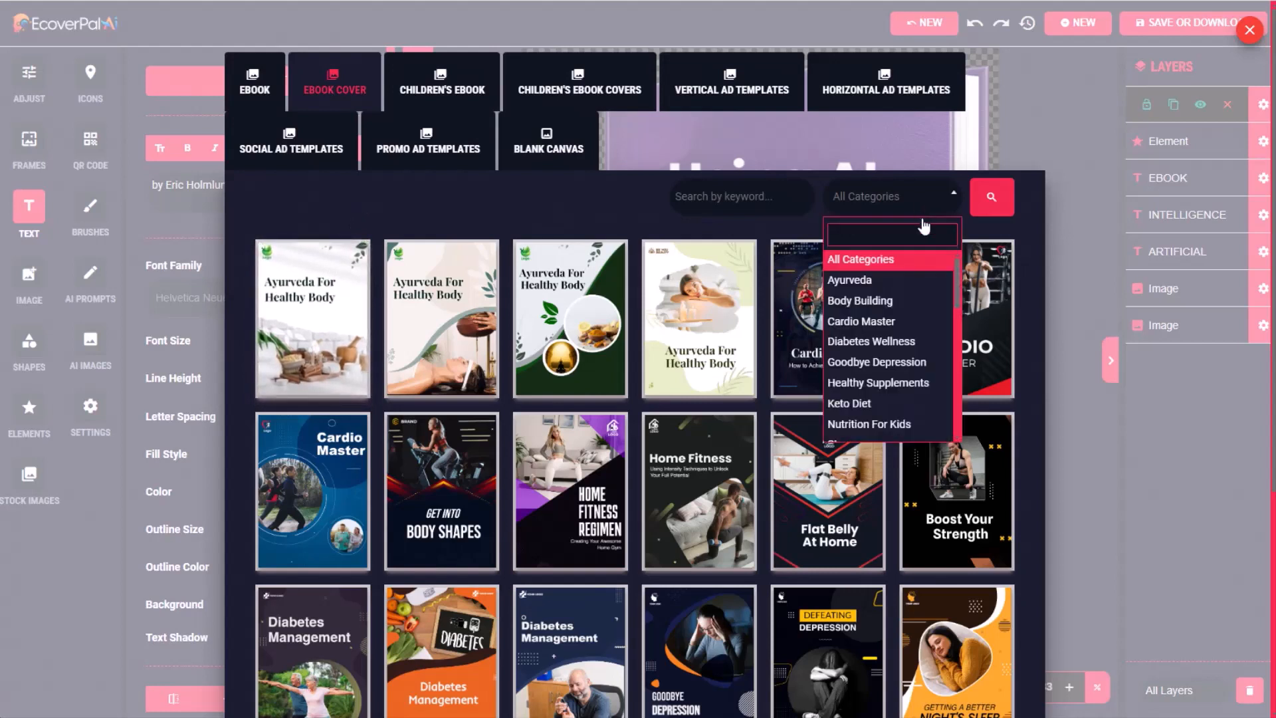
pyautogui.scroll(-8, 899, 328)
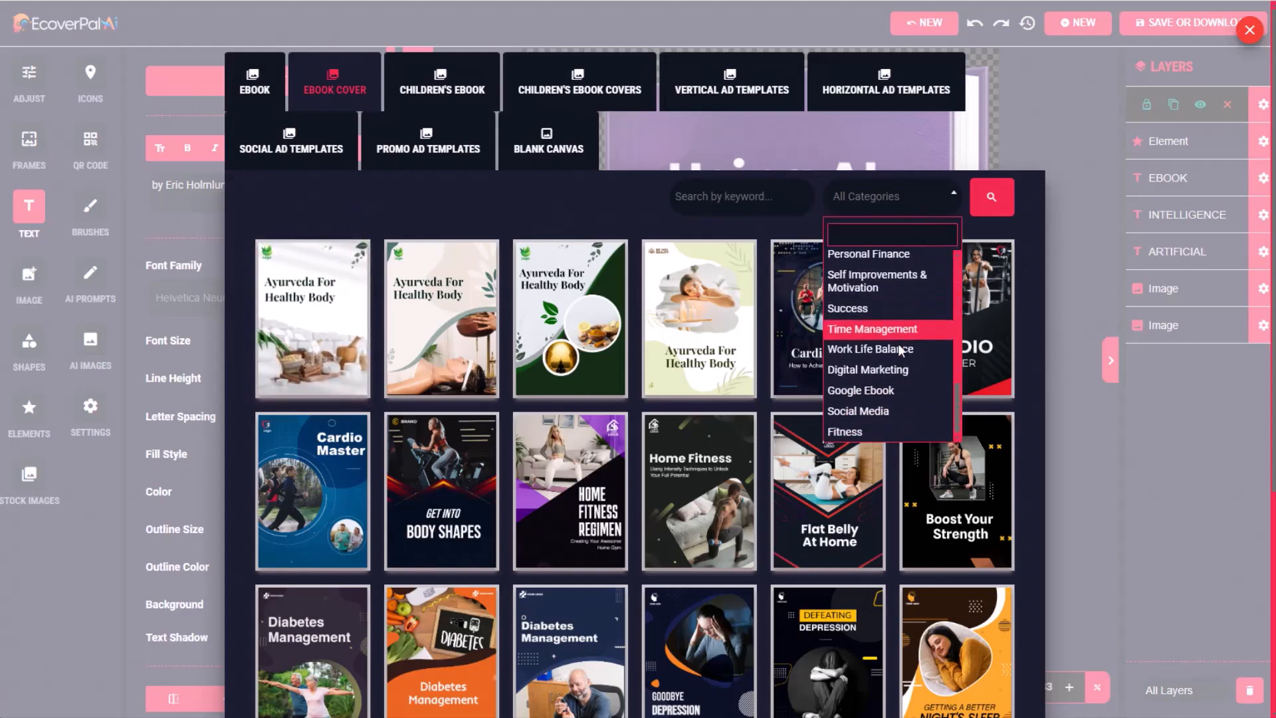
pyautogui.scroll(3, 899, 353)
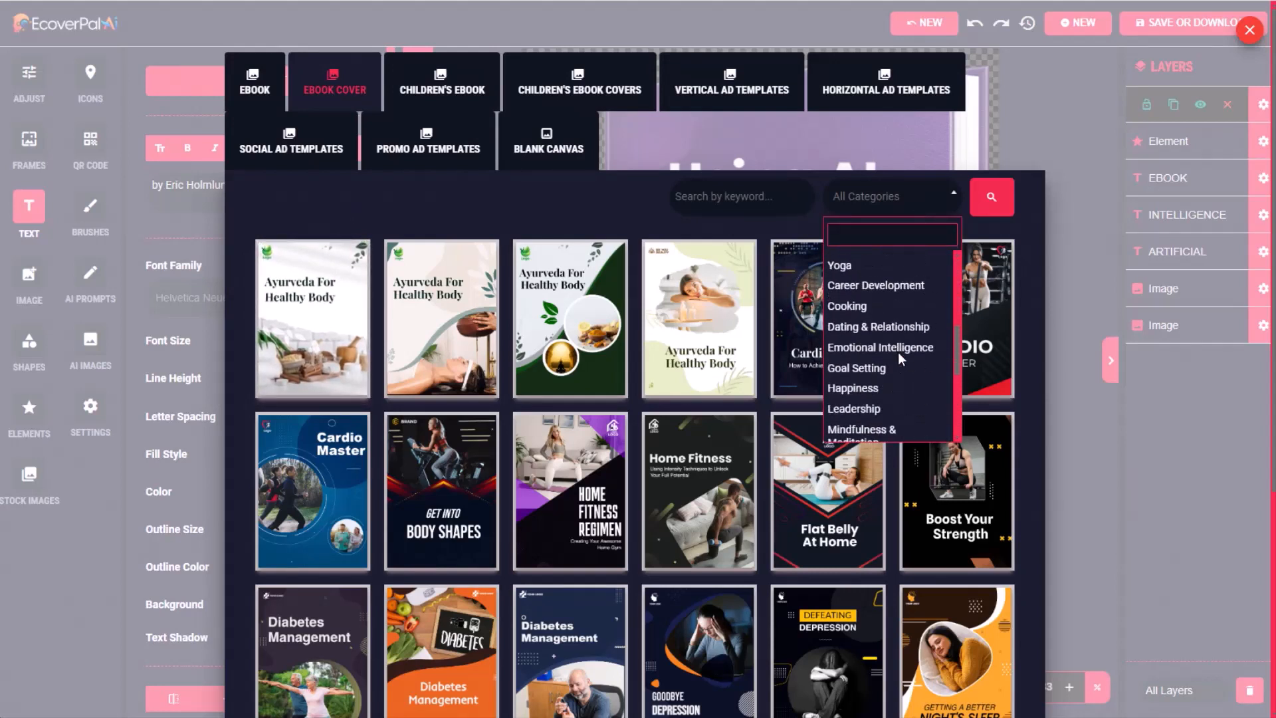
pyautogui.click(864, 264)
pyautogui.click(991, 199)
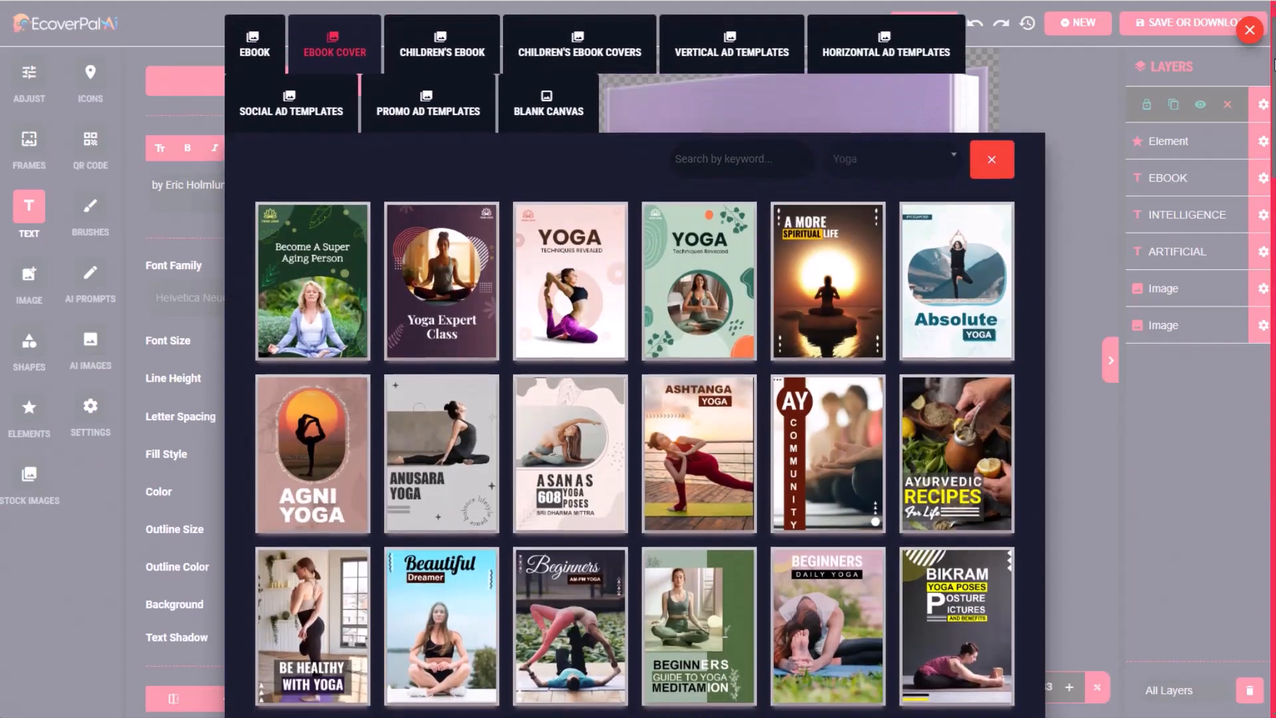
# Browse the Yoga cover templates and load the "YOGA Life" one showing a woman posing above pebbles.
pyautogui.scroll(-5, 1273, 53)
pyautogui.scroll(-1, 1272, 139)
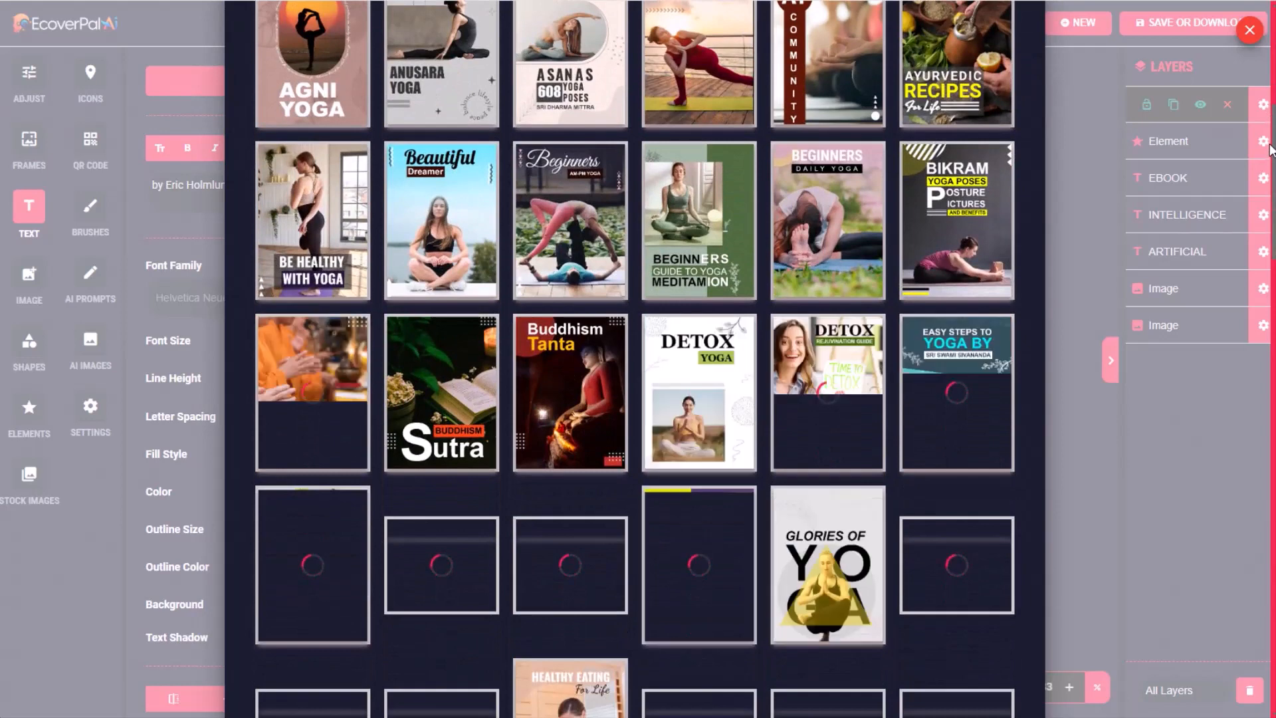
pyautogui.scroll(-5, 1260, 214)
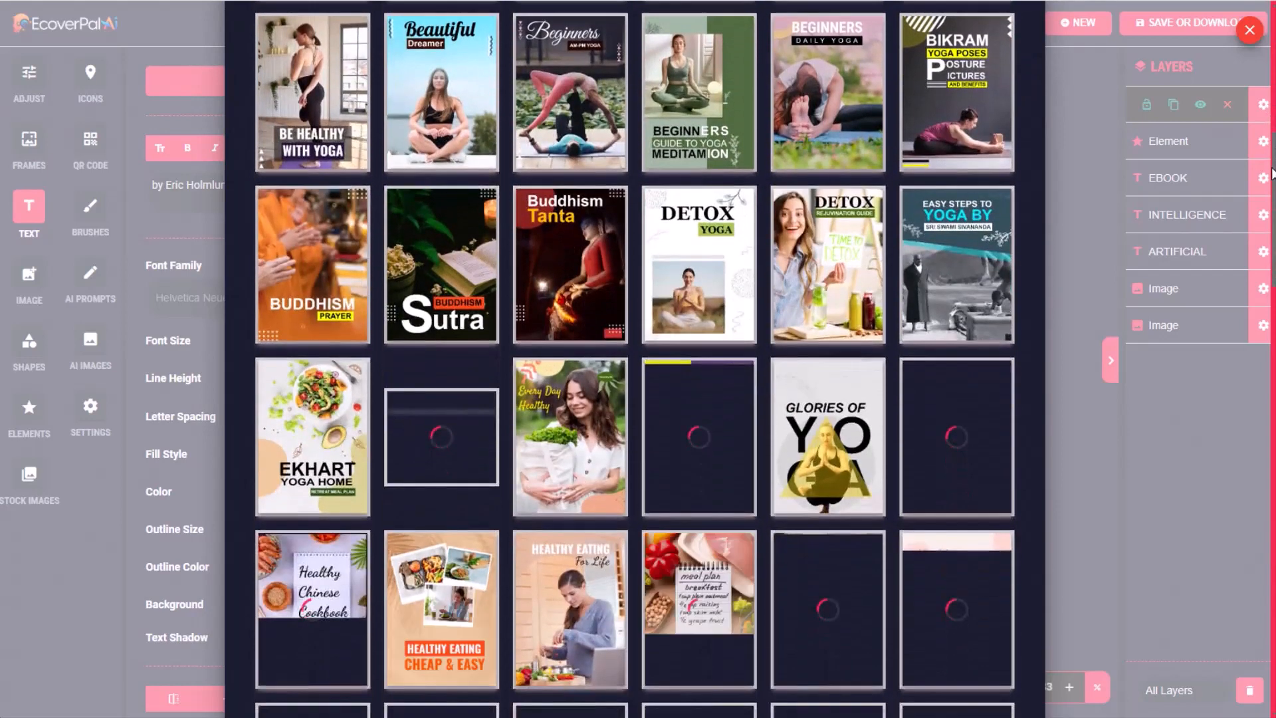
pyautogui.scroll(-1, 1262, 223)
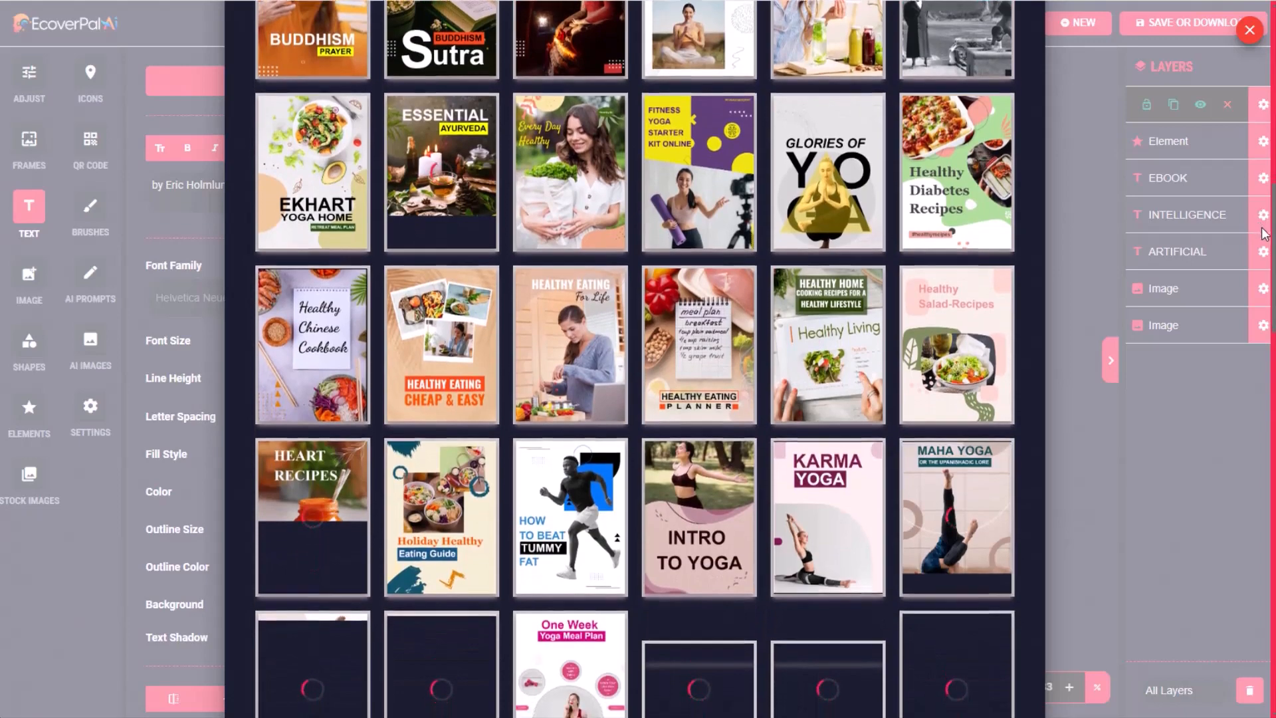
pyautogui.moveTo(1264, 233); pyautogui.dragTo(1256, 638)
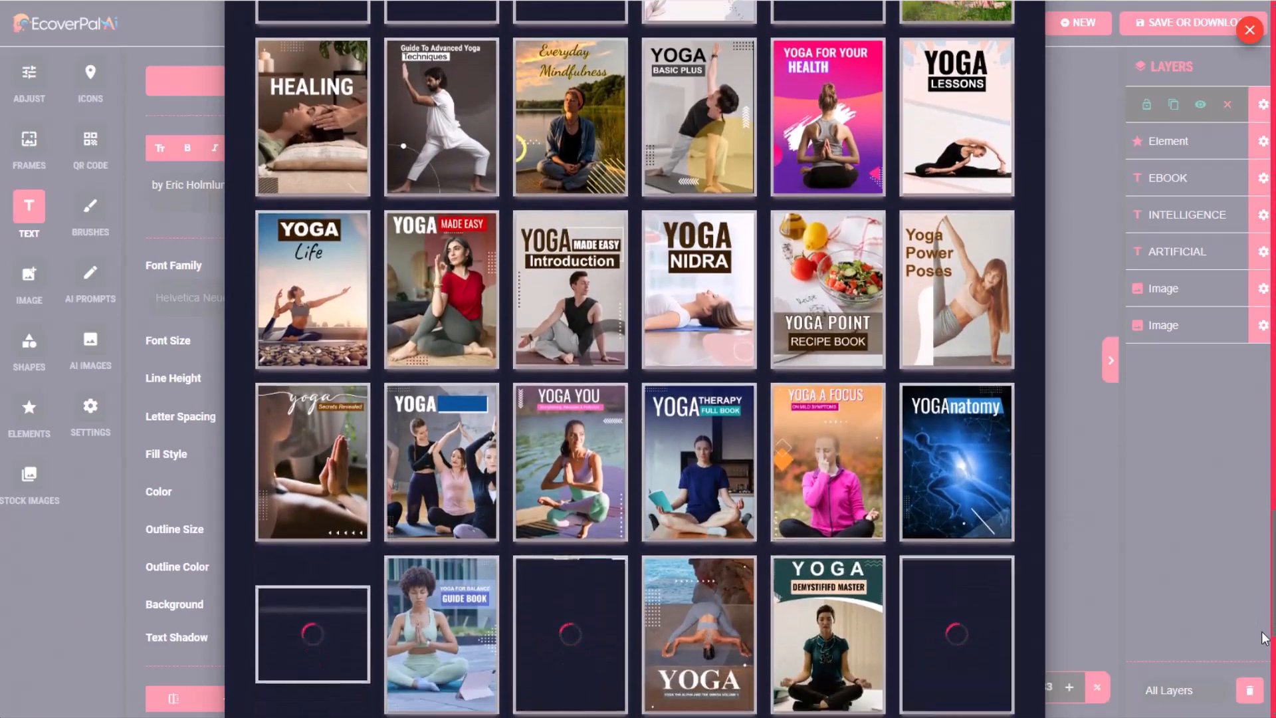
pyautogui.click(307, 288)
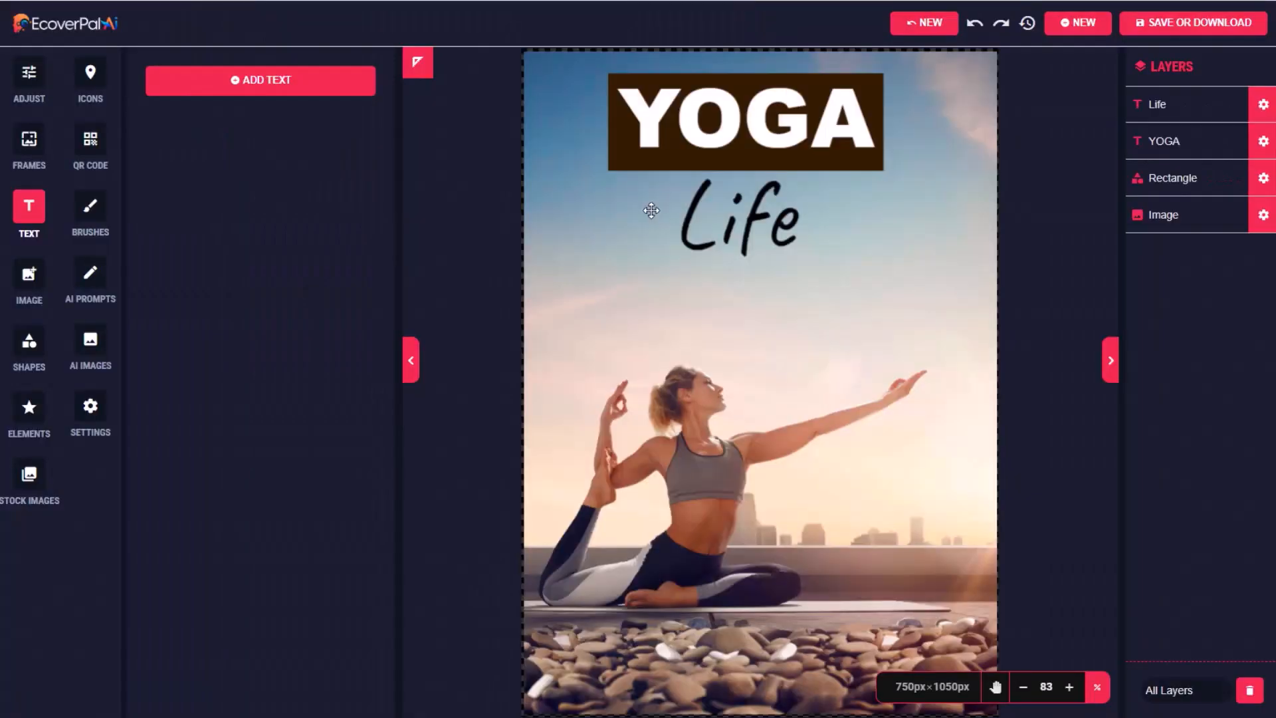
# Extend the "Life" text on the cover to "Lifestyle by" followed by the author's first name.
pyautogui.click(763, 213)
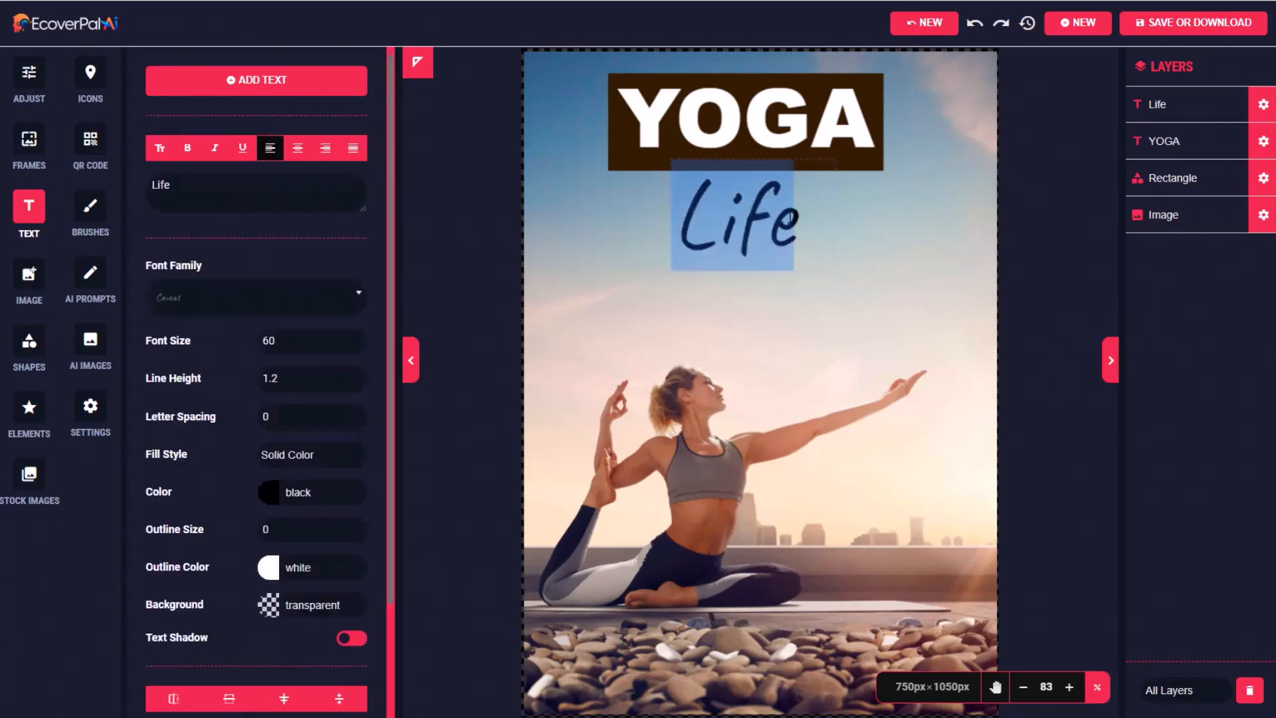
pyautogui.click(790, 218)
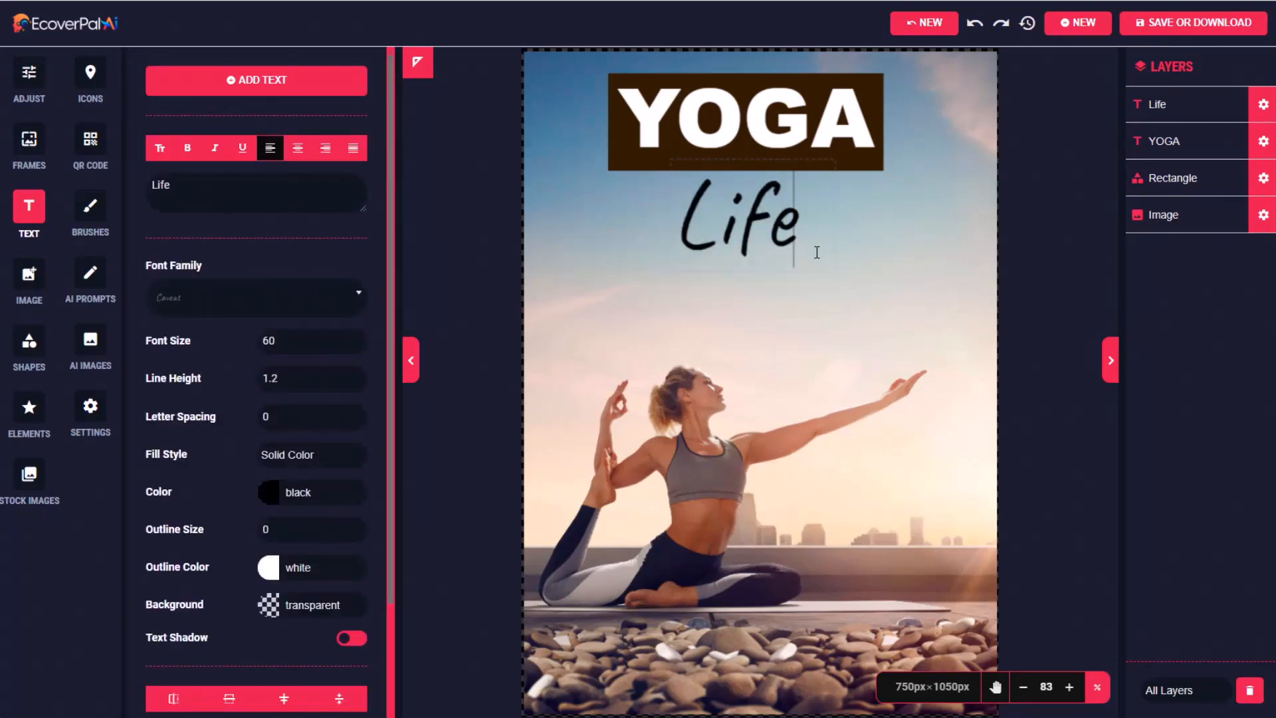
pyautogui.write('style')
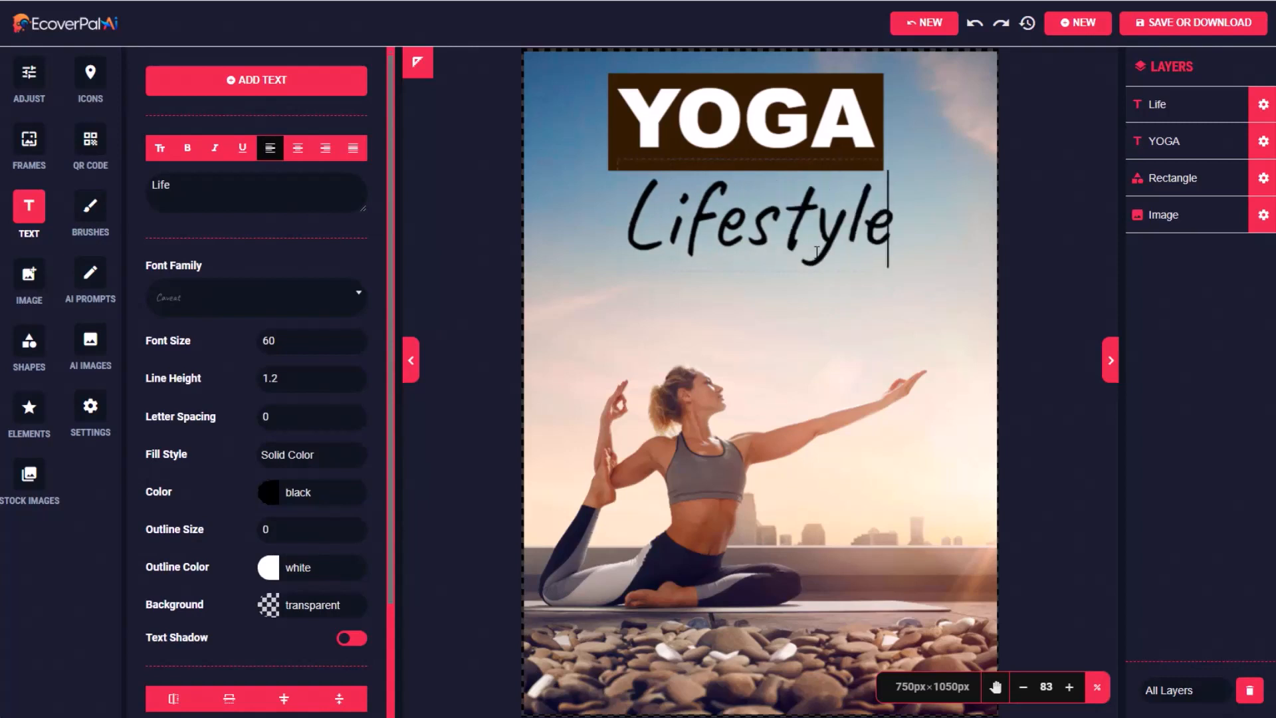
pyautogui.write(' by Caroline')
# Set the whole subtitle's line height to 0.9 and font size to 40, and center-align it.
pyautogui.keyDown('shift'); pyautogui.click(621, 138); pyautogui.keyUp('shift')
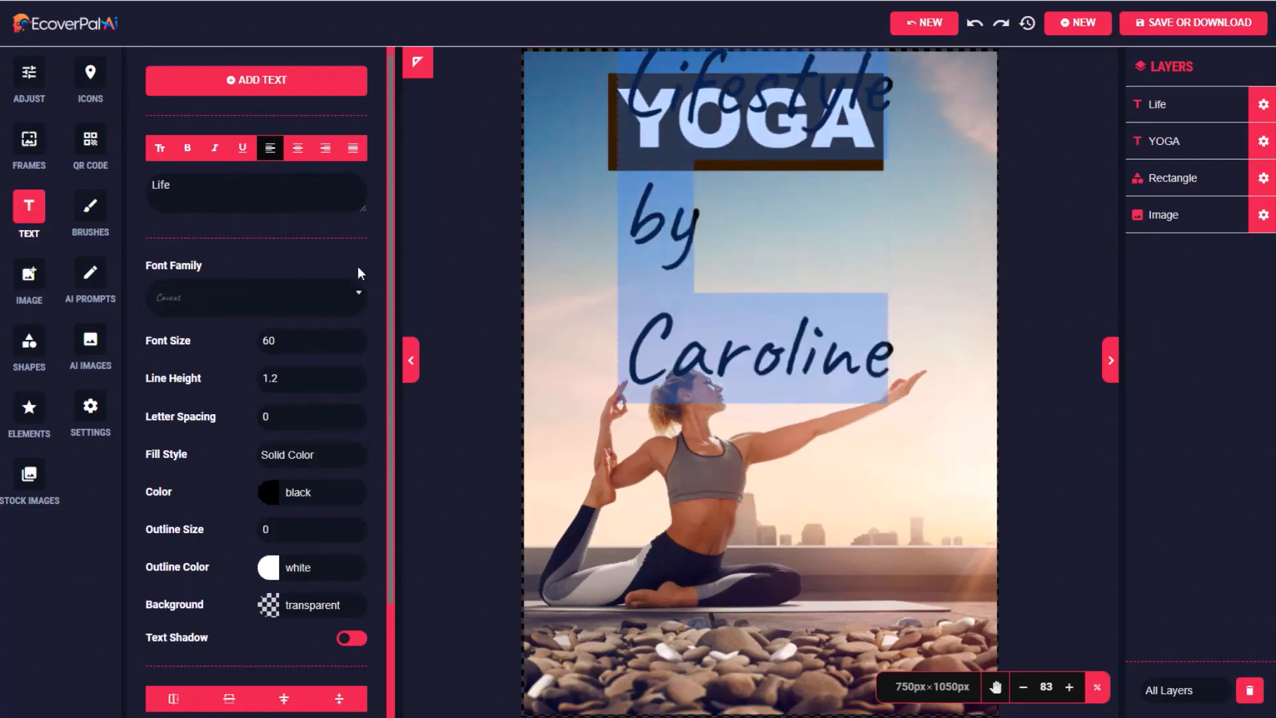
pyautogui.click(355, 382)
pyautogui.click(356, 383)
pyautogui.click(355, 382)
pyautogui.doubleClick(269, 341)
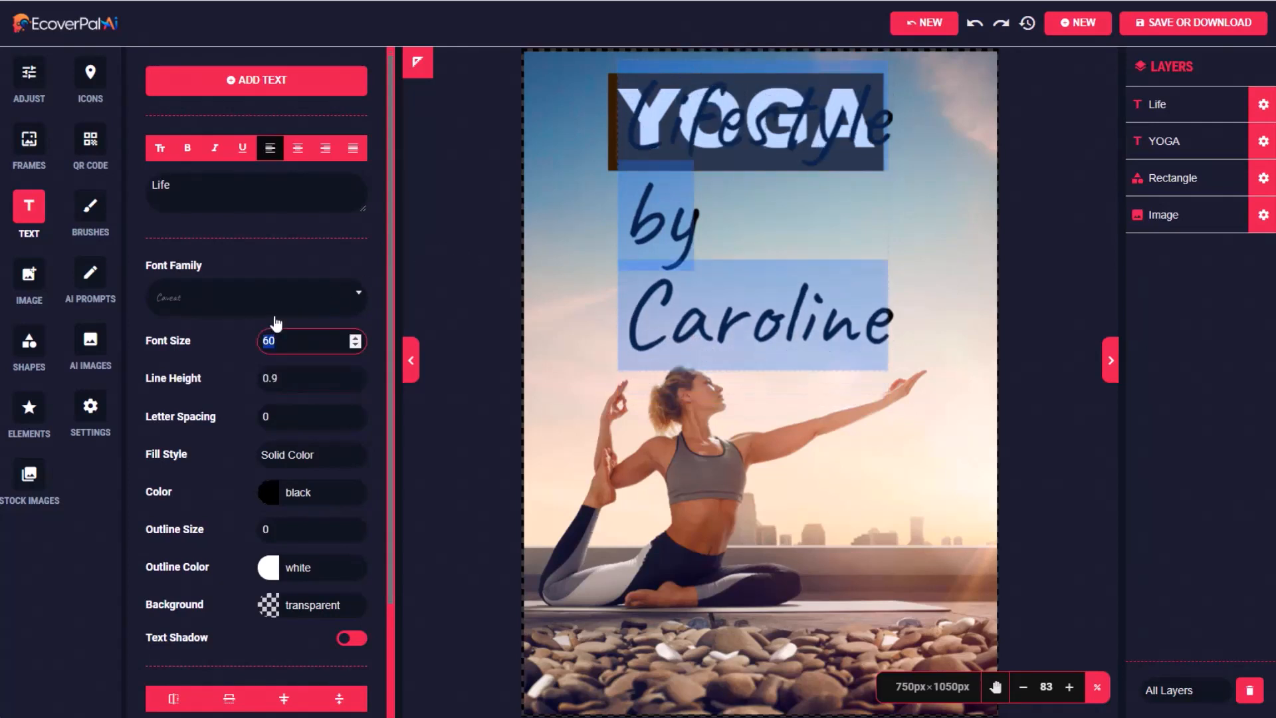
pyautogui.write('40')
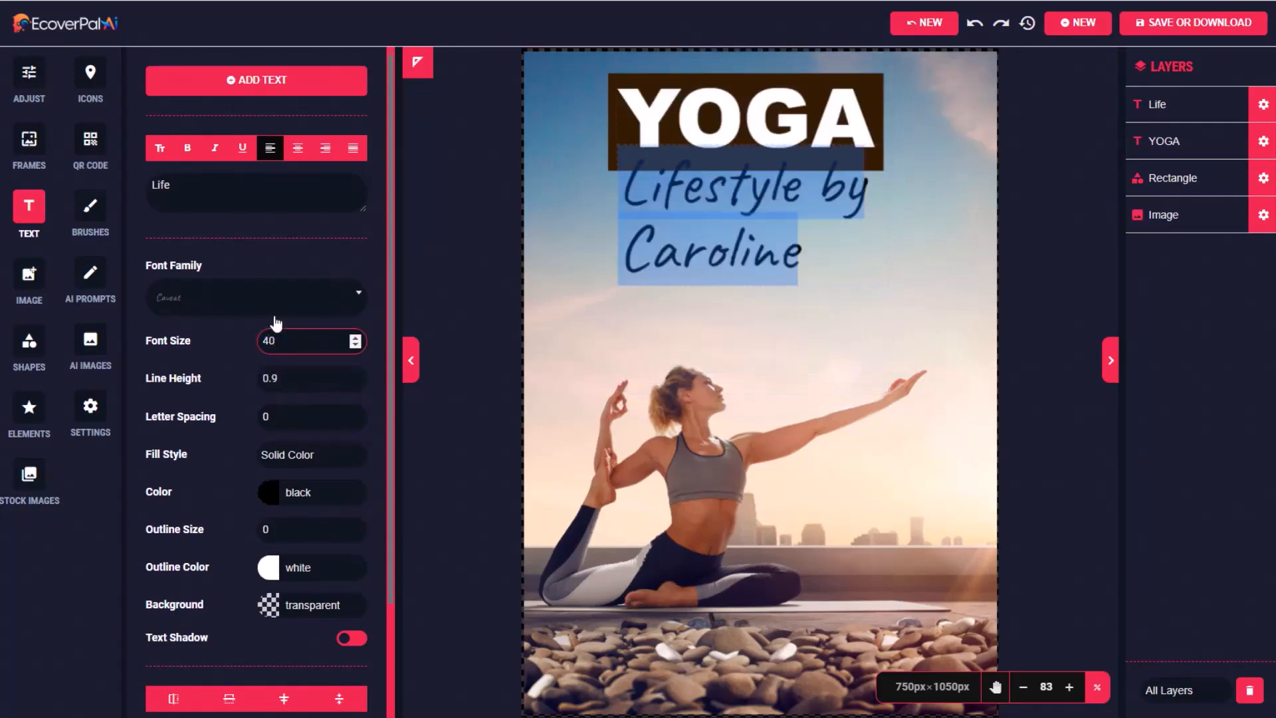
pyautogui.click(298, 148)
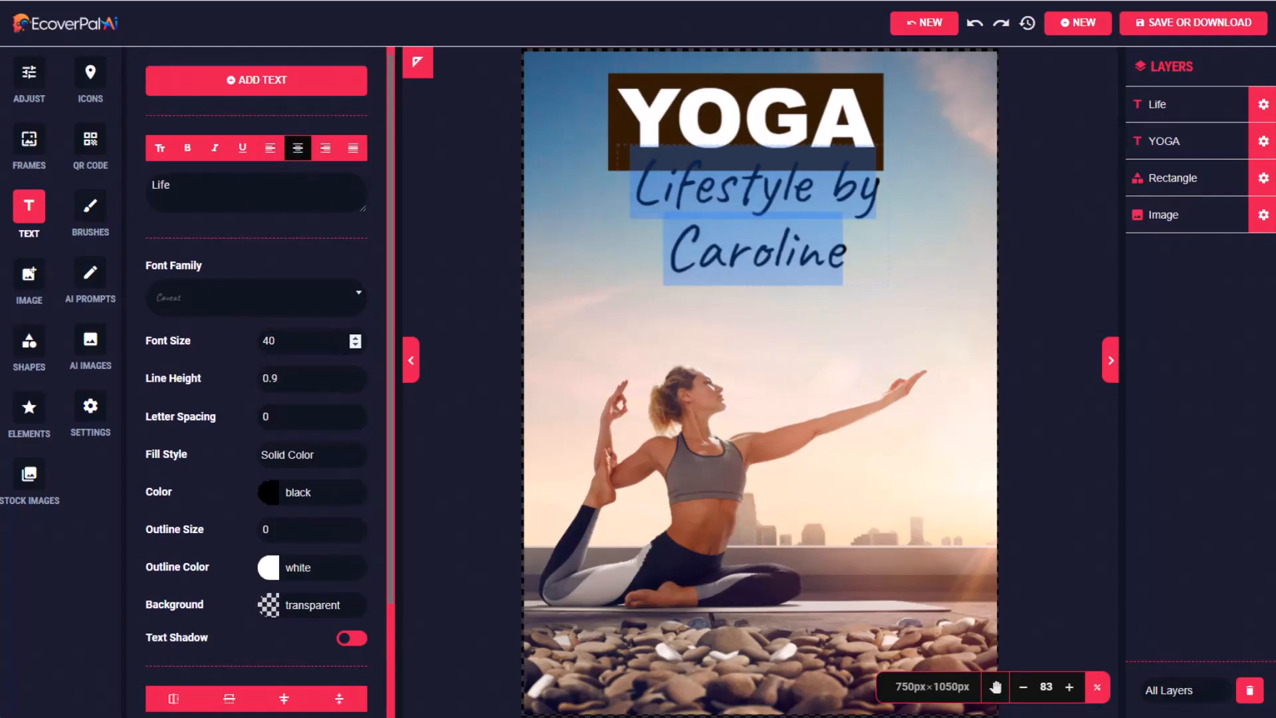
# Set the subtitle's font size to 43 and move it down so it clears the YOGA banner.
pyautogui.click(356, 338)
pyautogui.click(357, 338)
pyautogui.click(357, 338)
pyautogui.click(357, 337)
pyautogui.click(356, 337)
pyautogui.click(356, 345)
pyautogui.click(357, 344)
pyautogui.click(806, 188)
pyautogui.moveTo(806, 188); pyautogui.dragTo(800, 223)
pyautogui.moveTo(800, 227); pyautogui.dragTo(798, 226)
# Change the fill color of the rectangle behind the YOGA title to light red.
pyautogui.click(691, 160)
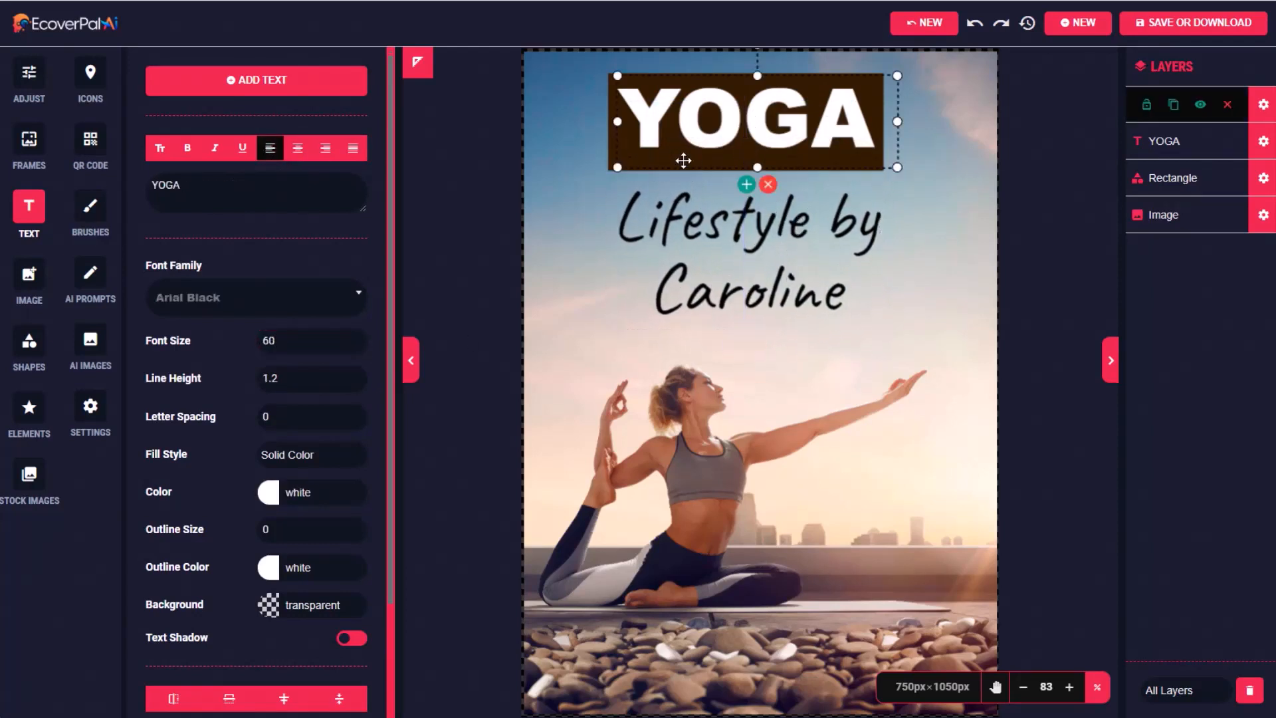
pyautogui.click(610, 161)
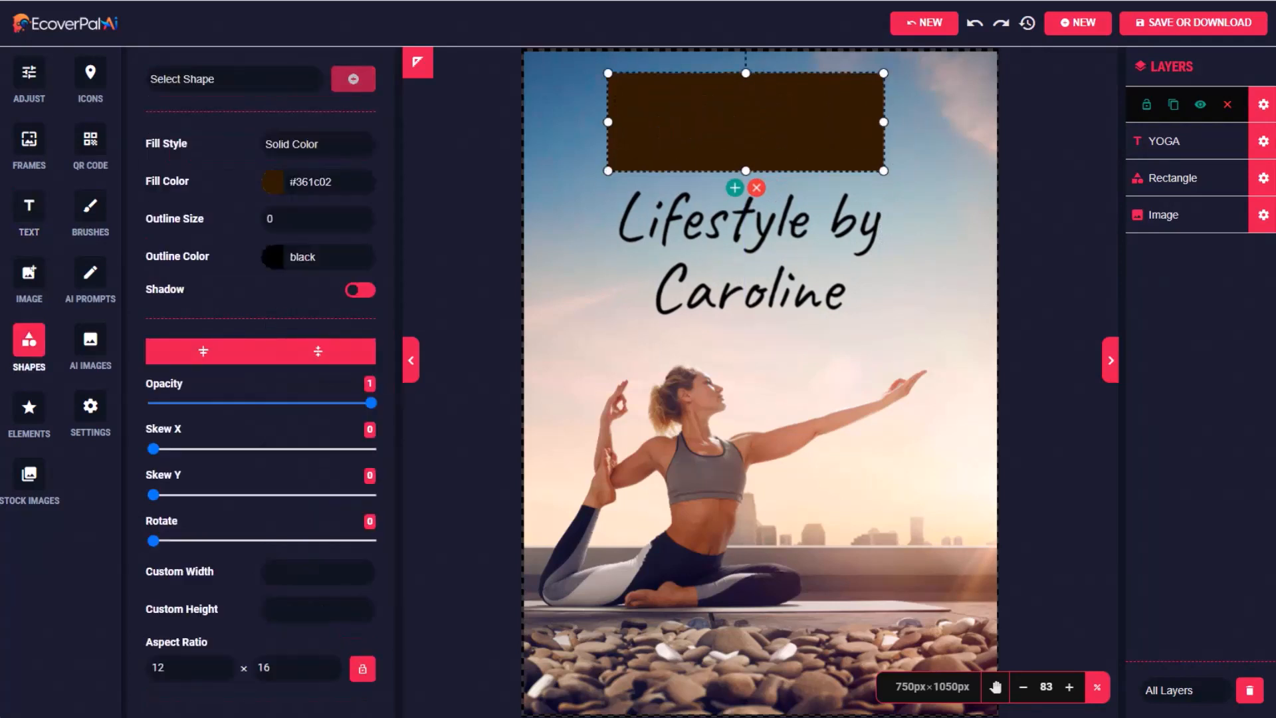
pyautogui.click(293, 182)
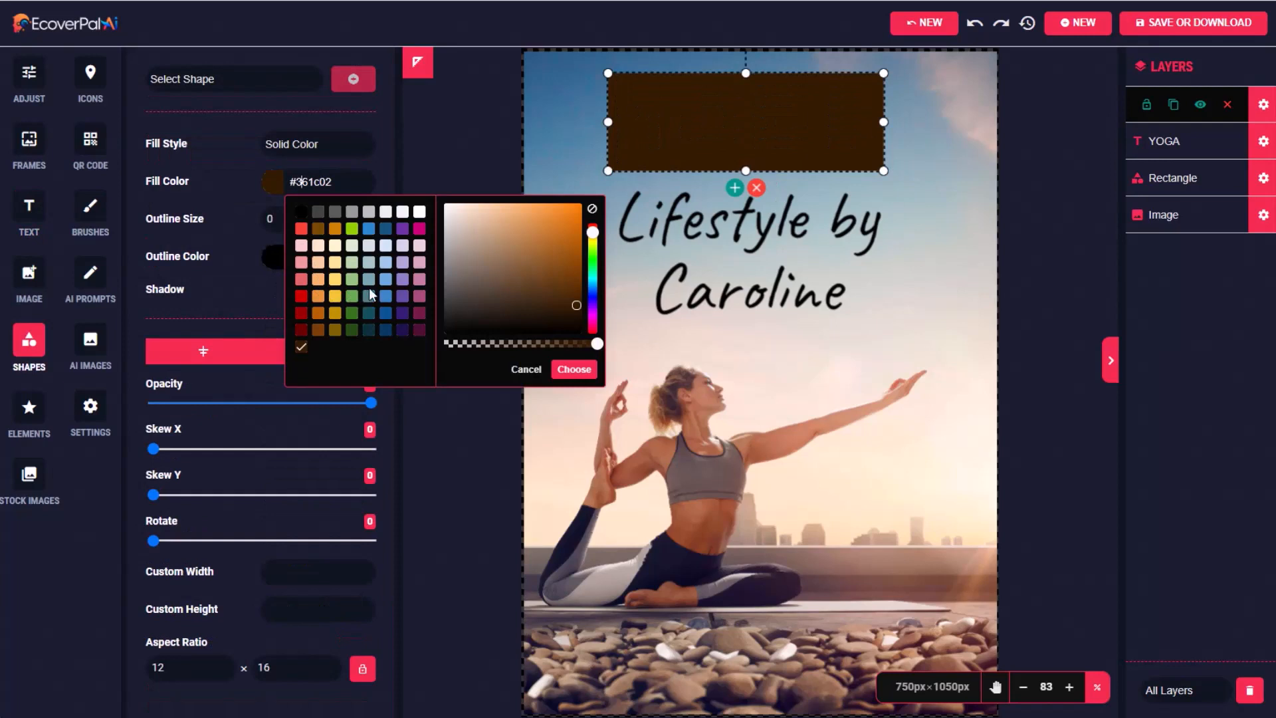
pyautogui.click(301, 279)
pyautogui.click(573, 370)
# Move the YOGA title slightly down to center it vertically within its rectangle.
pyautogui.click(805, 113)
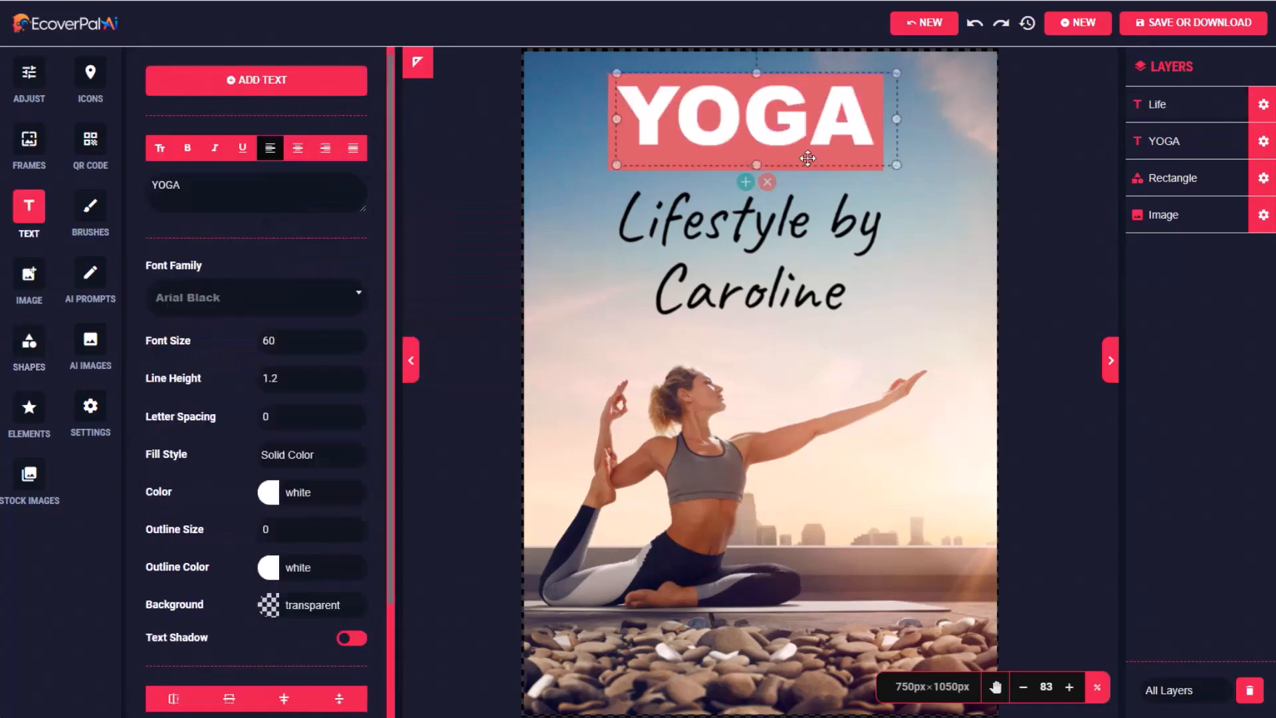
pyautogui.moveTo(804, 113); pyautogui.dragTo(803, 120)
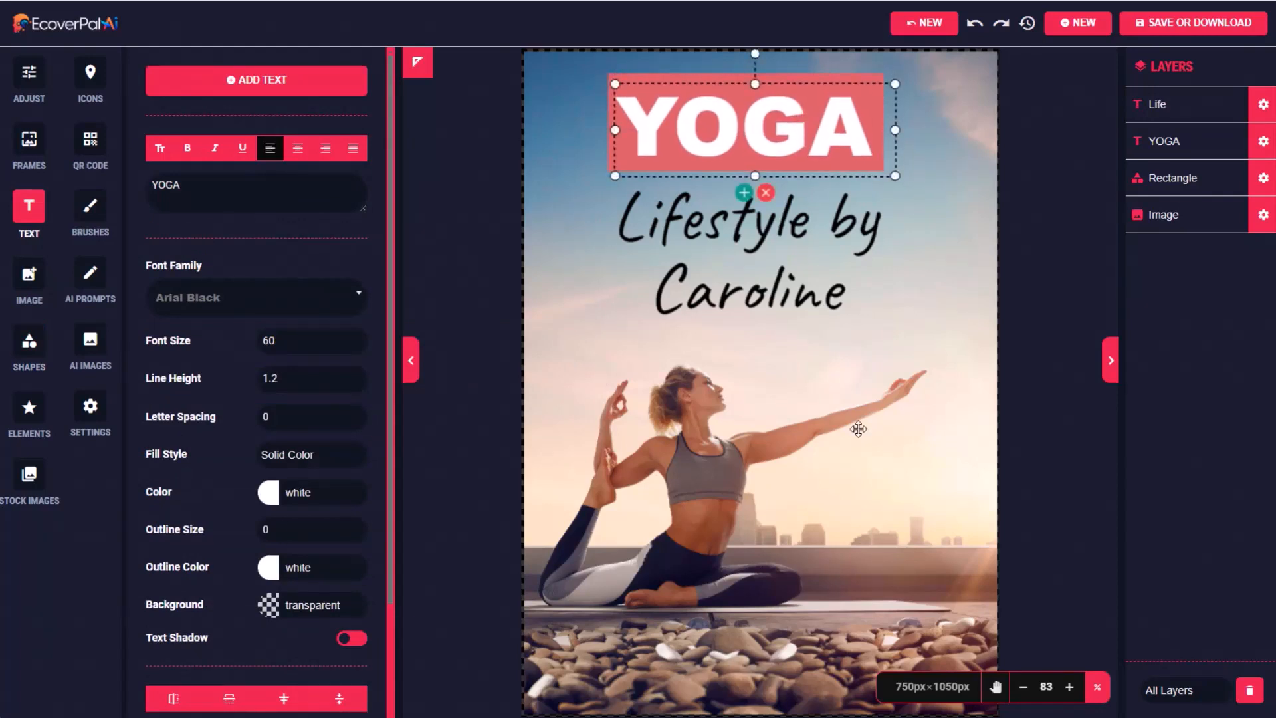
# Enlarge the background yoga photo past the canvas edges and reposition it so the woman sits below the subtitle.
pyautogui.click(856, 425)
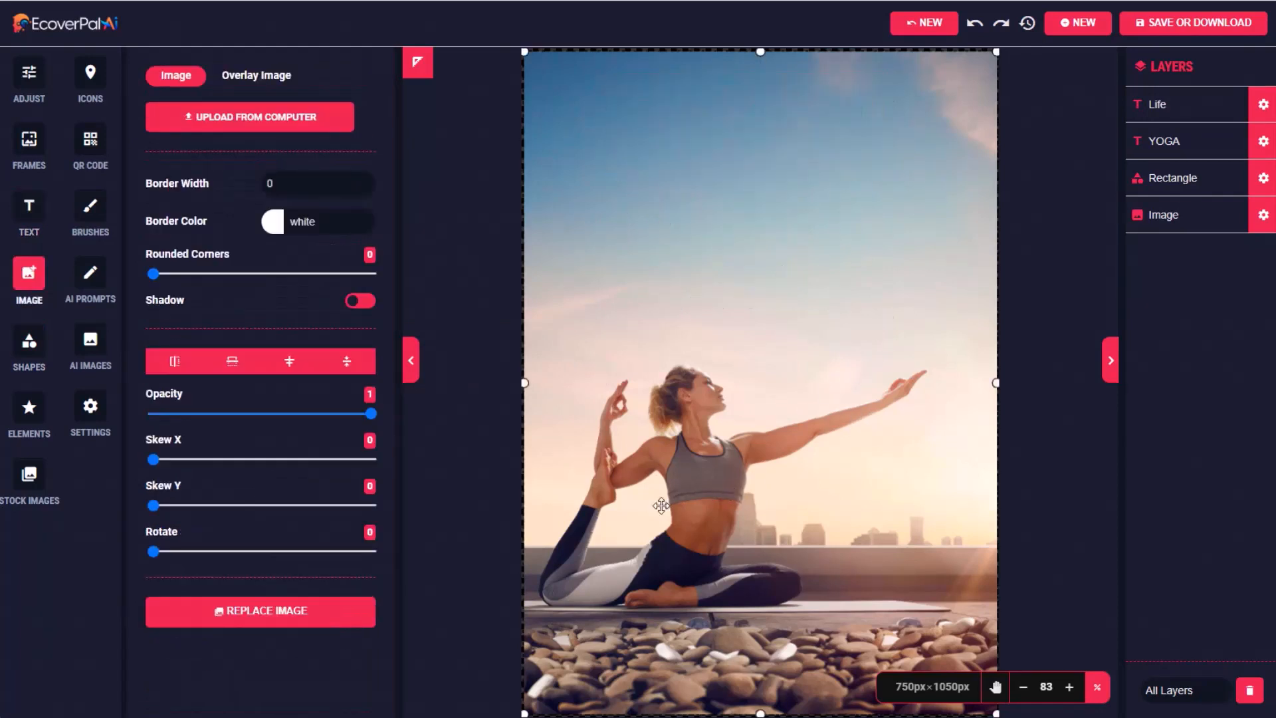
pyautogui.moveTo(693, 486); pyautogui.dragTo(683, 509)
pyautogui.moveTo(986, 75); pyautogui.dragTo(1073, 2)
pyautogui.moveTo(894, 214); pyautogui.dragTo(868, 266)
pyautogui.click(1264, 105)
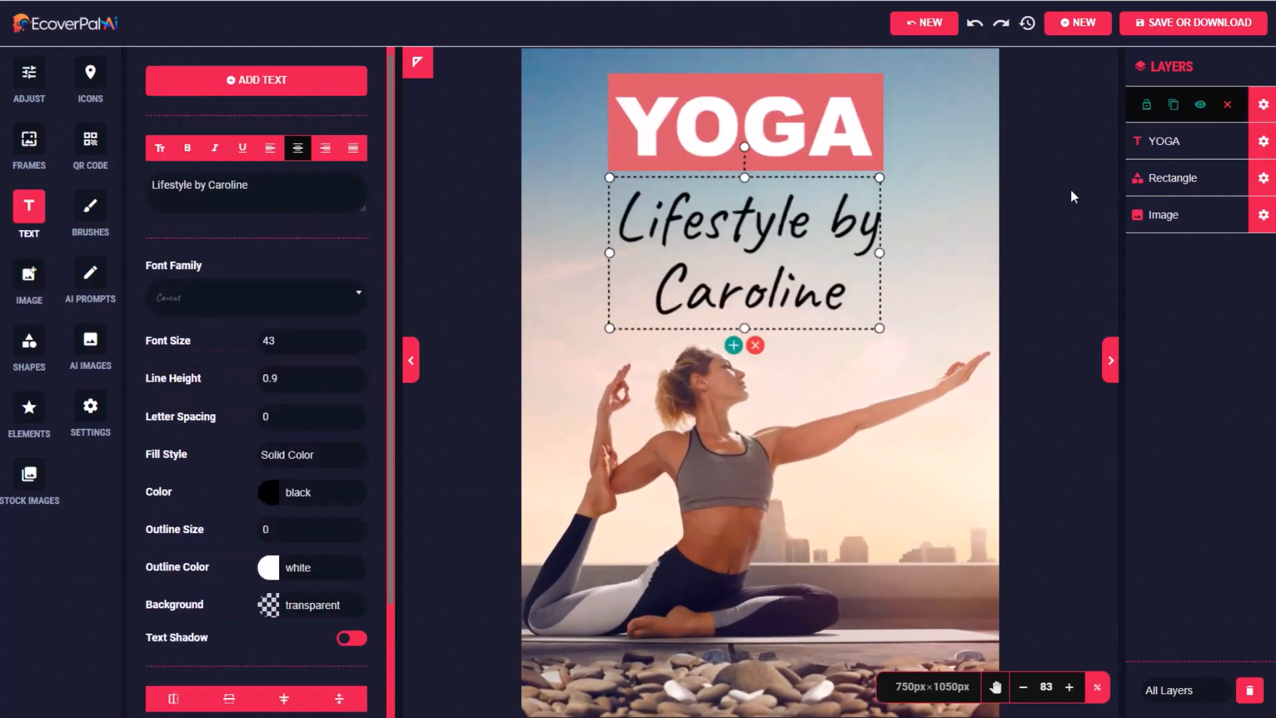
# Download the yoga cover as a JPEG image and close its preview.
pyautogui.click(1173, 26)
pyautogui.click(797, 239)
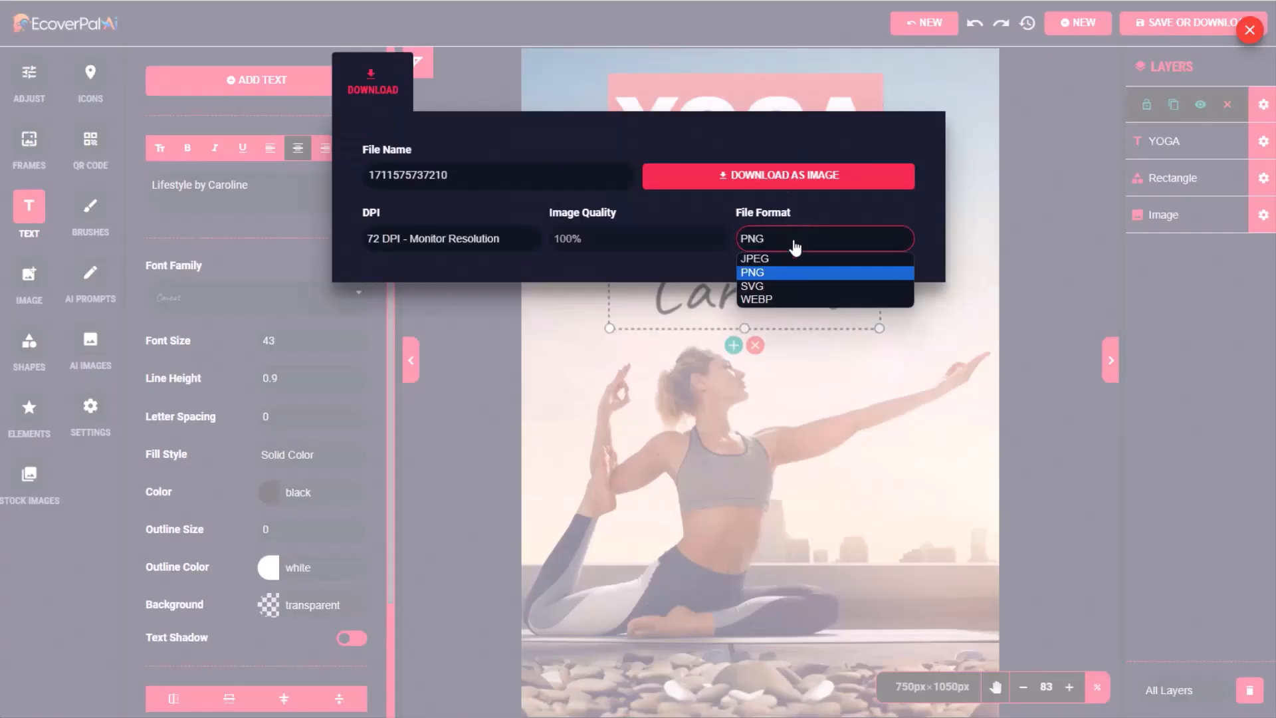
pyautogui.click(791, 256)
pyautogui.click(782, 176)
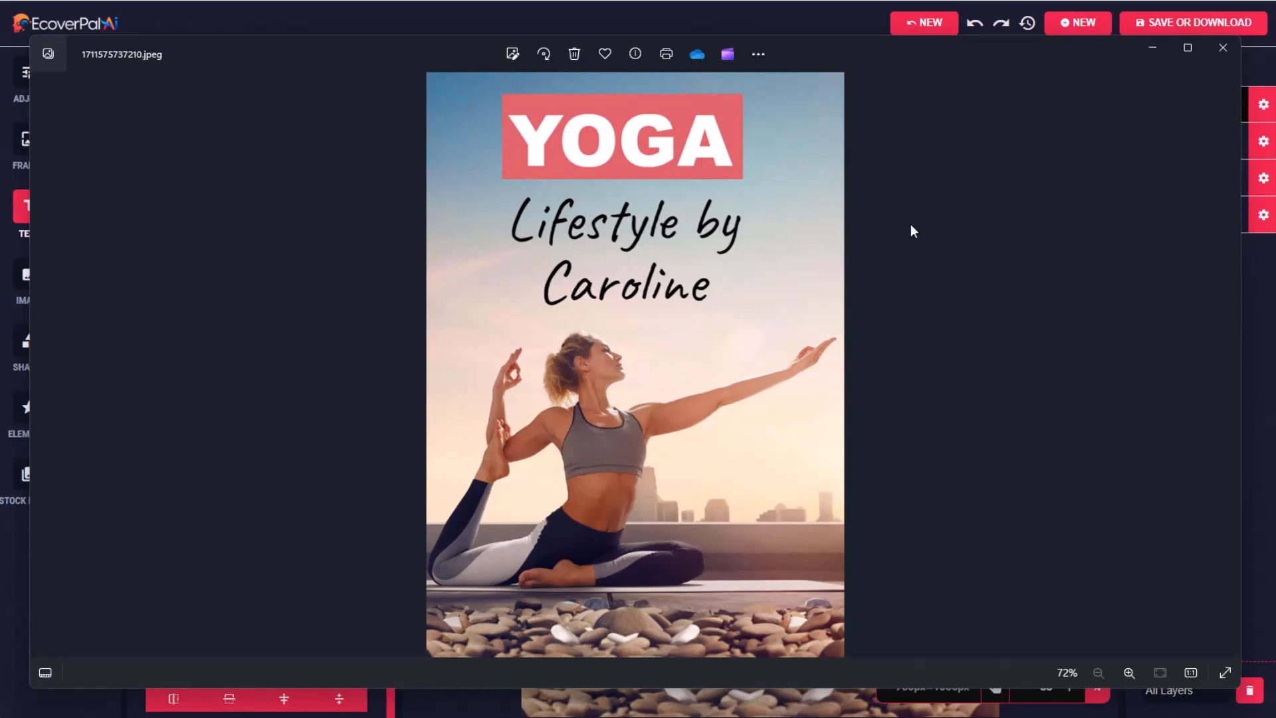
pyautogui.click(1250, 50)
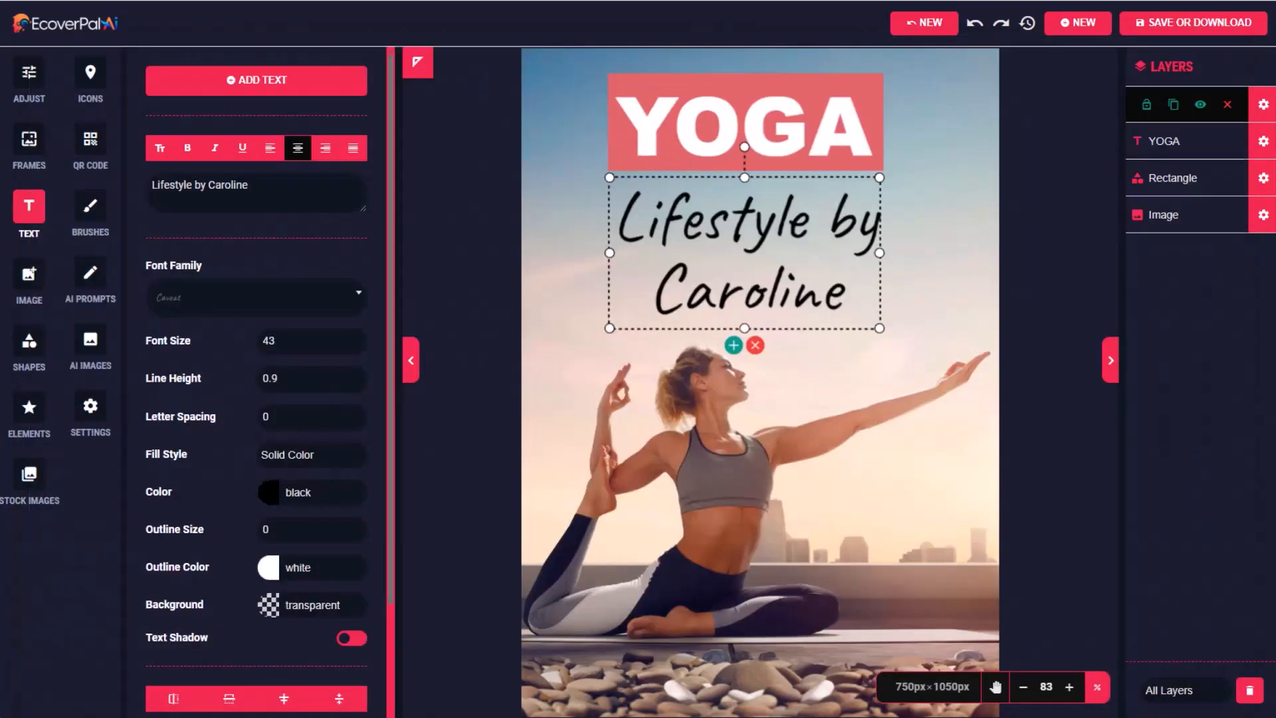
# Open the template library for a new design and search the 3D ebook templates for "garden".
pyautogui.click(1076, 27)
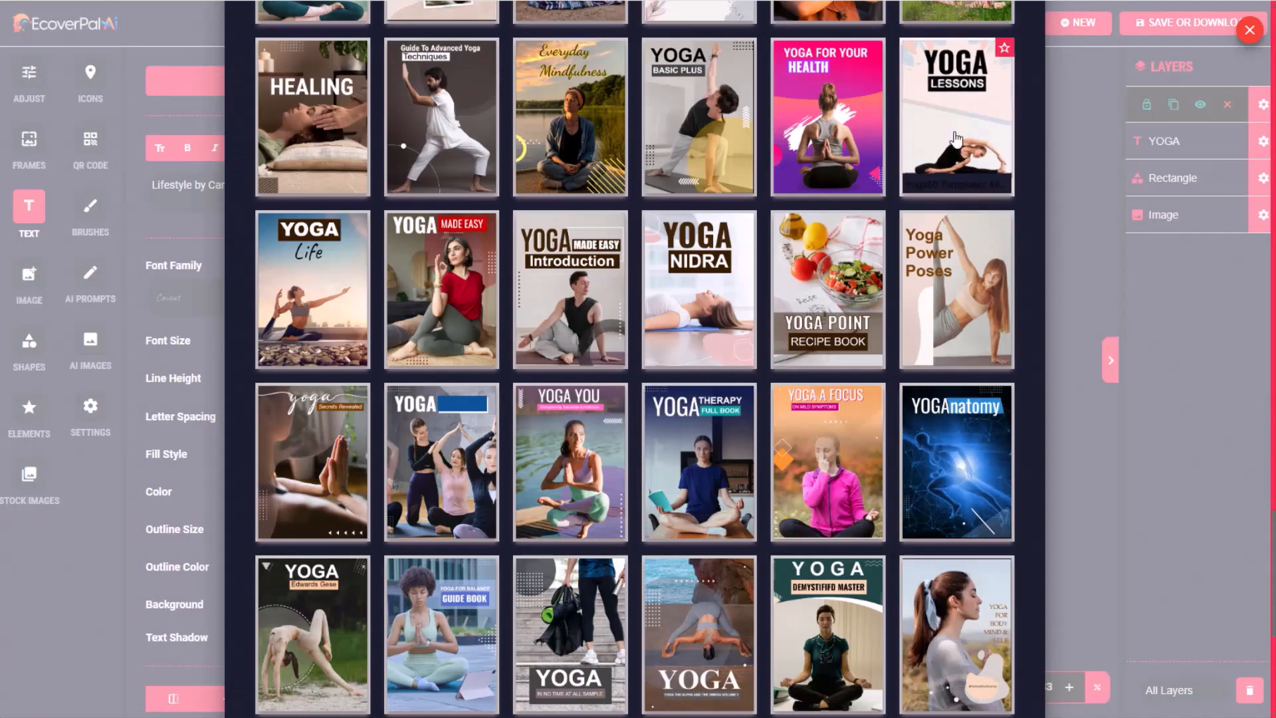
pyautogui.moveTo(1273, 574); pyautogui.dragTo(1273, 66)
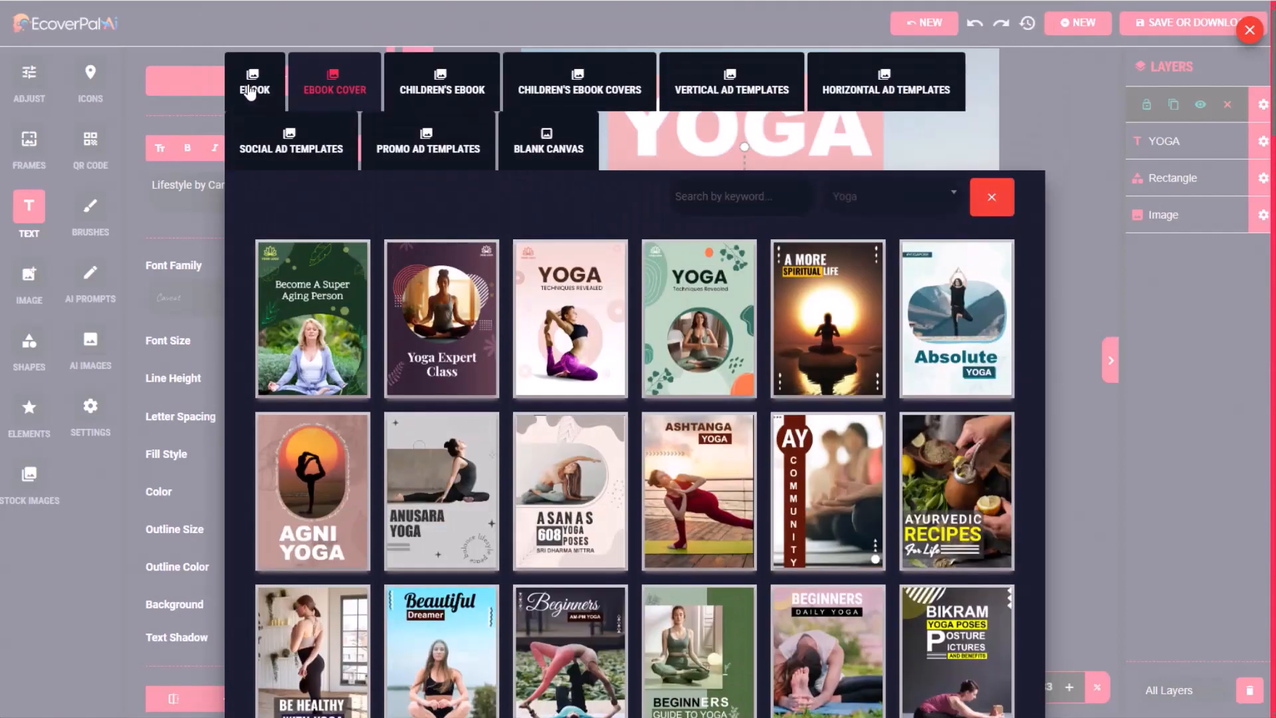
pyautogui.click(250, 93)
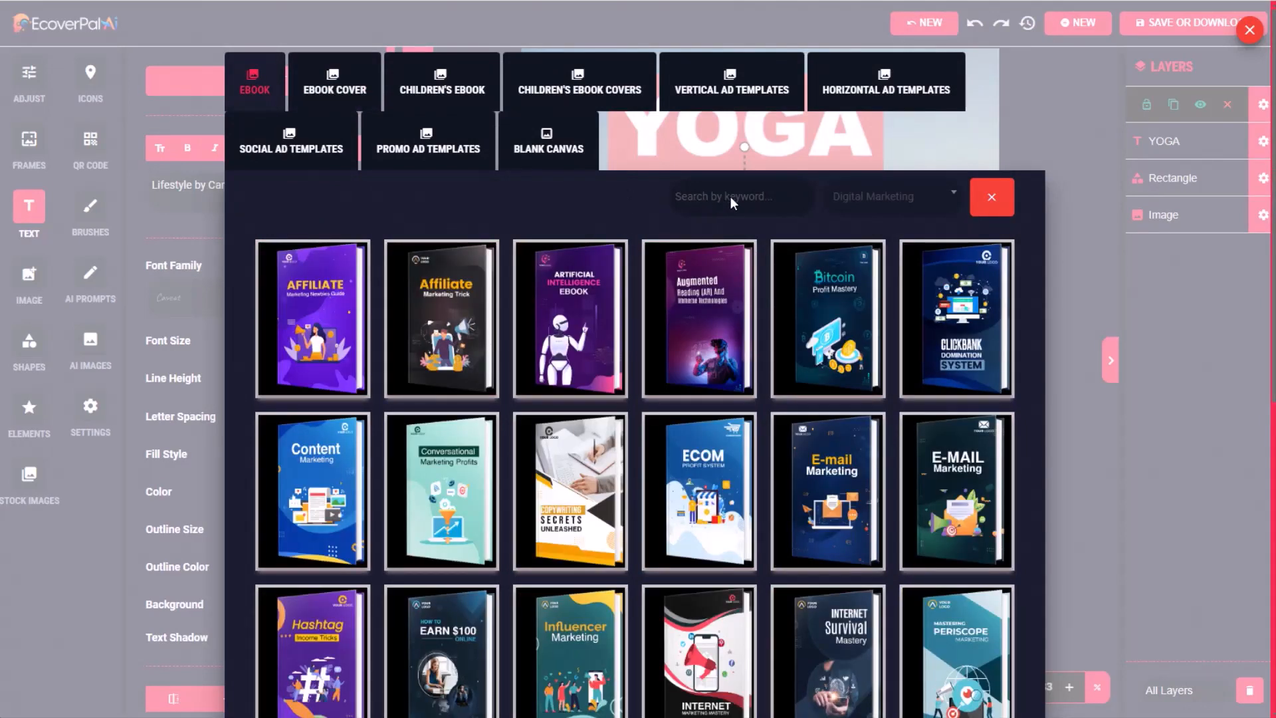
pyautogui.click(763, 197)
pyautogui.write('g')
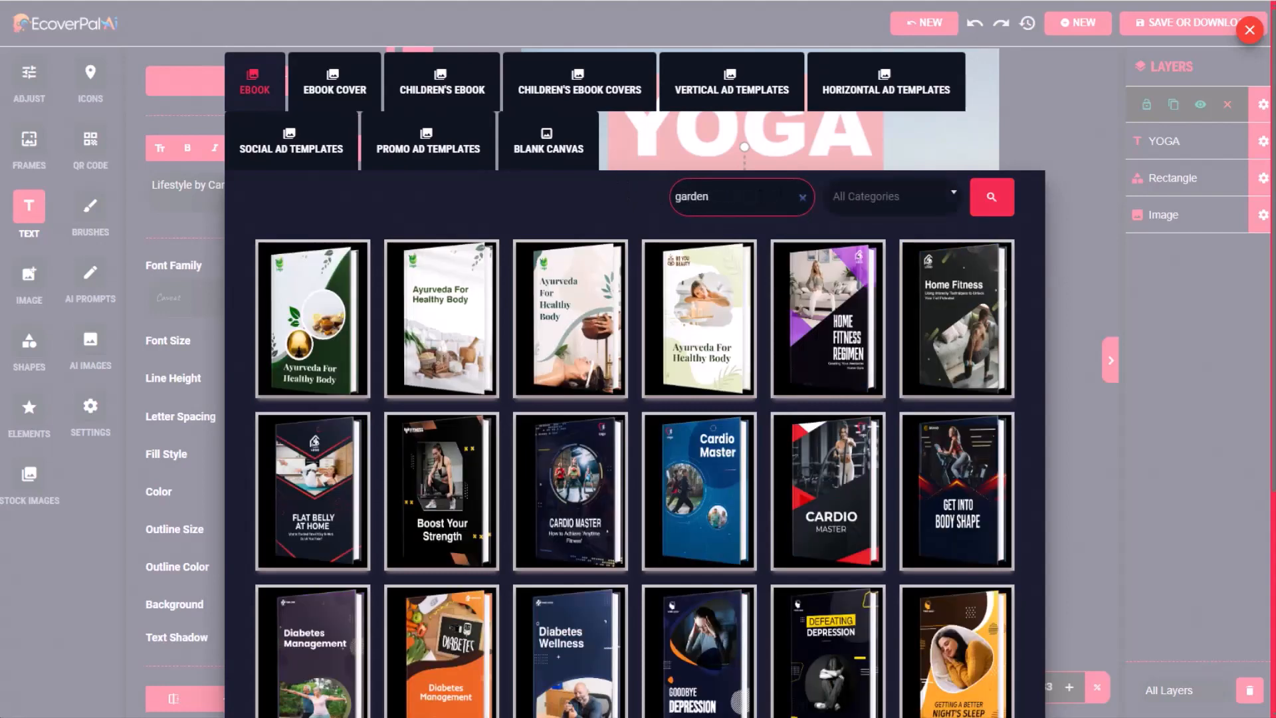
pyautogui.write('arden')
pyautogui.press('Return')
pyautogui.moveTo(274, 258); pyautogui.dragTo(358, 267)
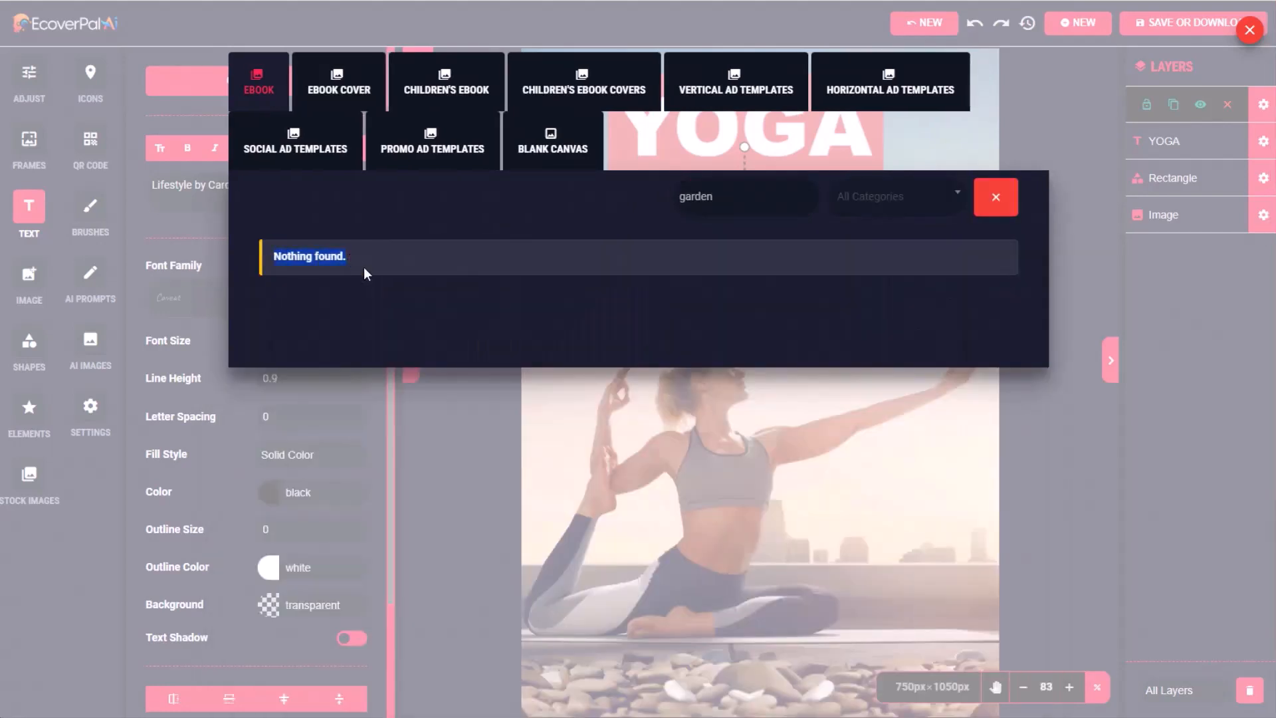
# Clear the keyword search, filter the 3D ebook templates by the Vegan Diet category, and load the template with the salad bowl.
pyautogui.click(977, 200)
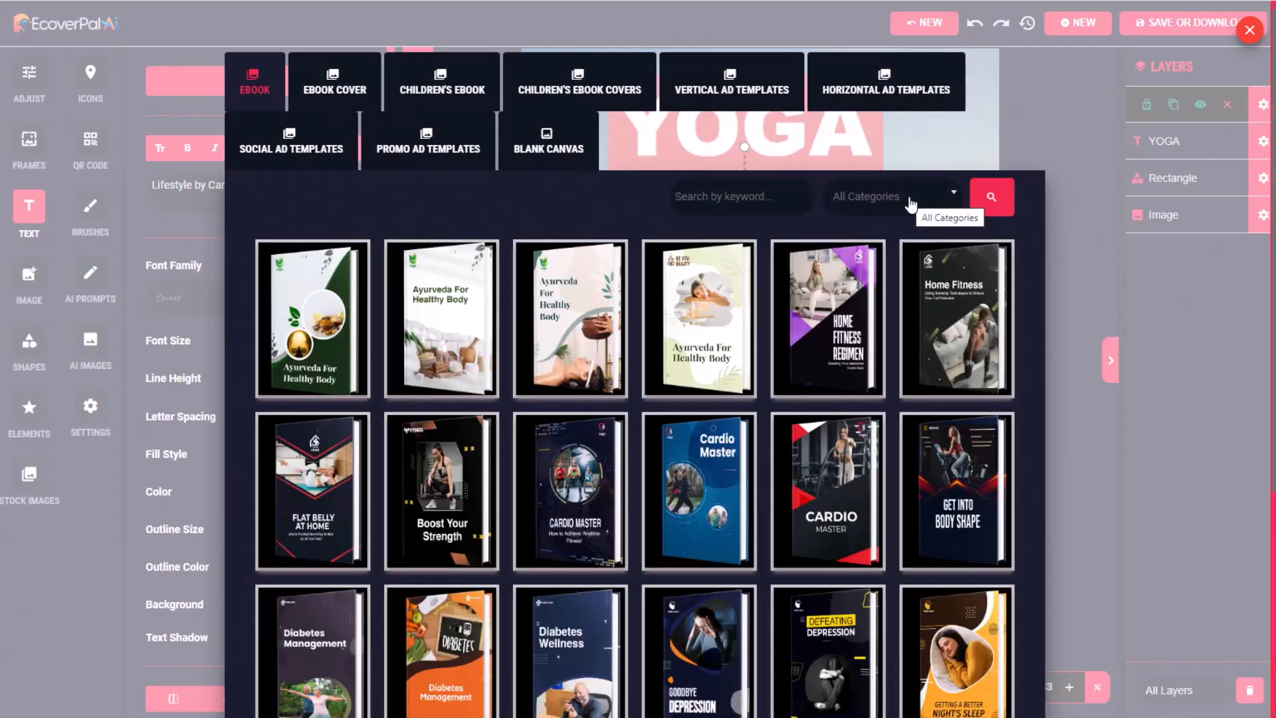
pyautogui.click(942, 201)
pyautogui.scroll(-3, 957, 286)
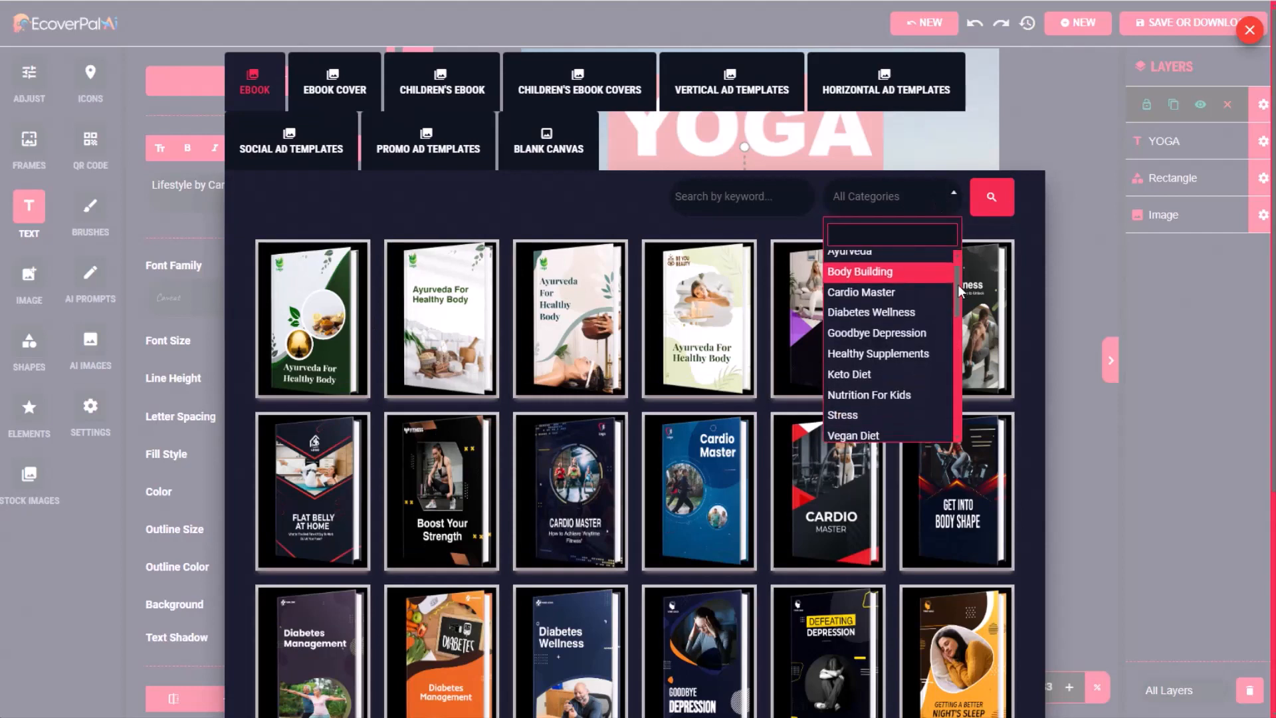
pyautogui.moveTo(956, 296); pyautogui.dragTo(855, 336)
pyautogui.click(855, 337)
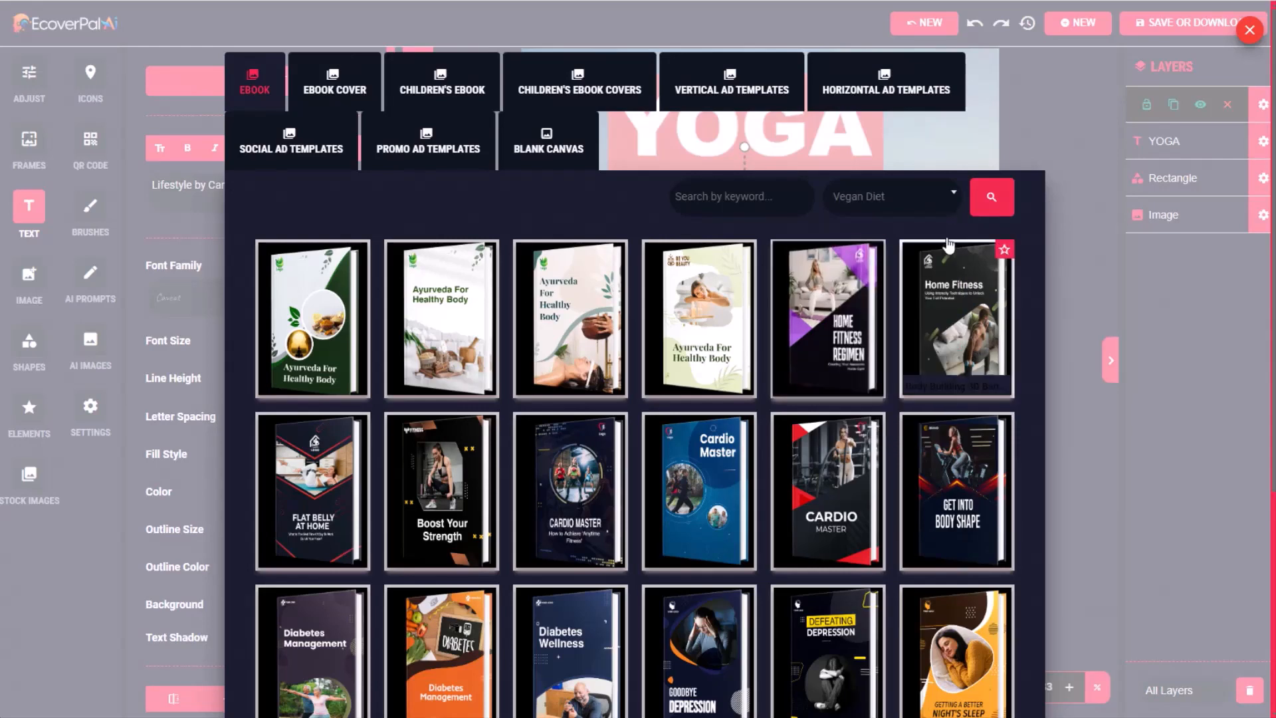
pyautogui.click(991, 199)
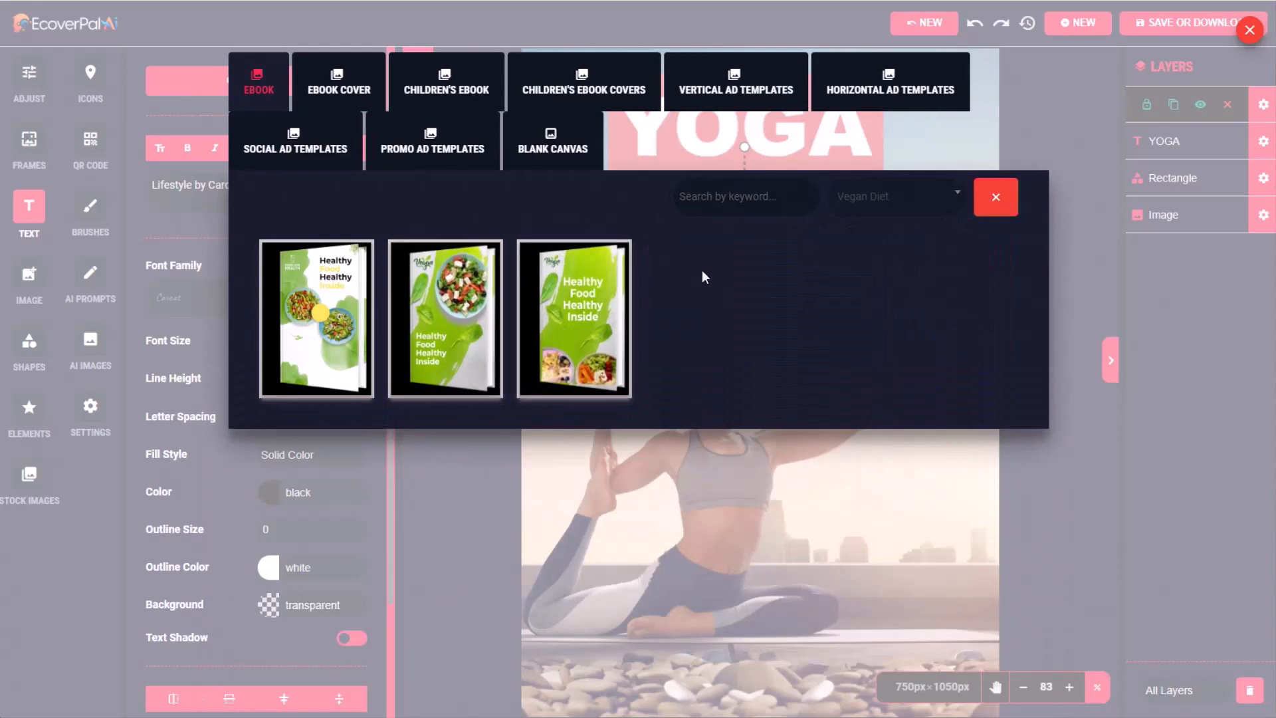
pyautogui.click(452, 316)
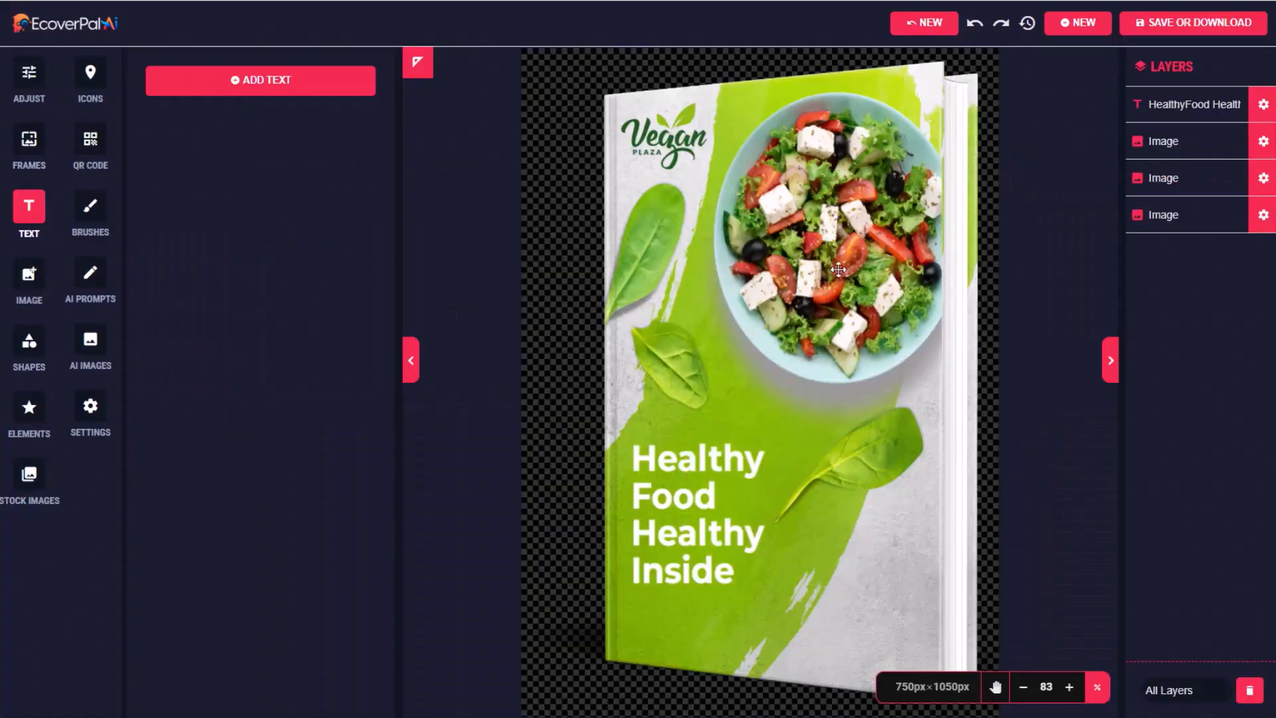
# Delete the salad bowl image and the Vegan Plaza logo from the cover.
pyautogui.click(836, 240)
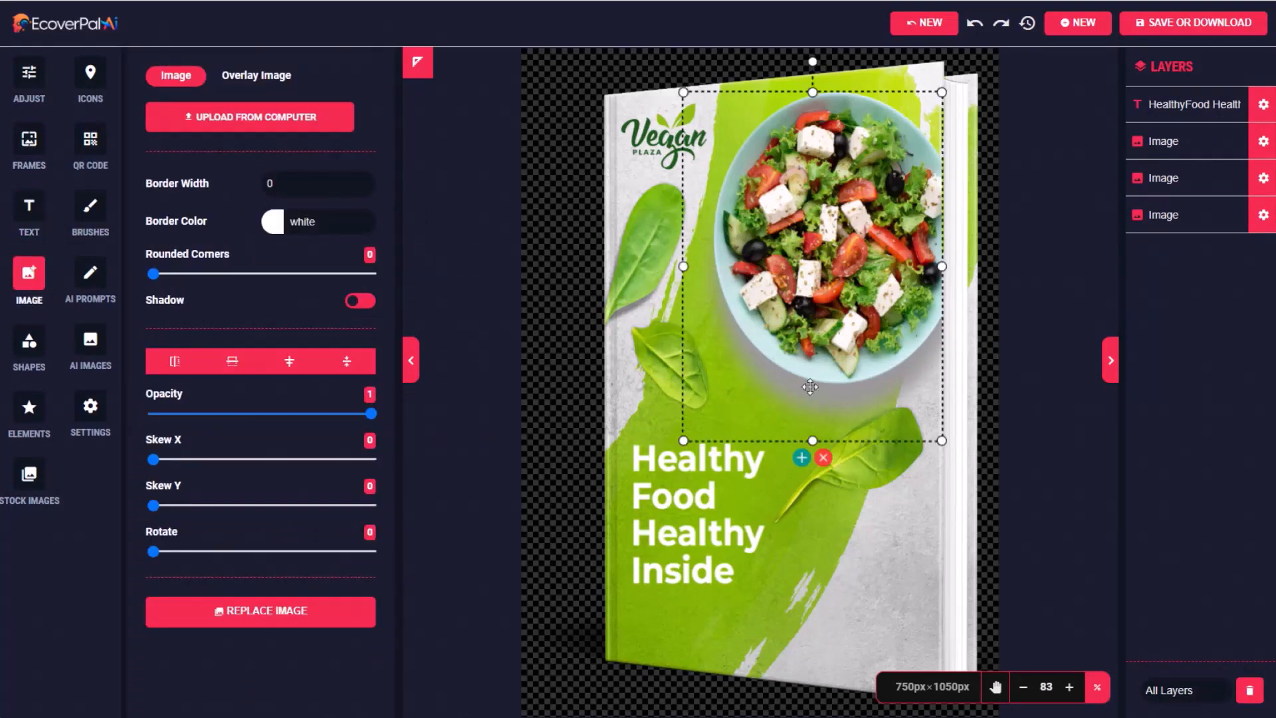
pyautogui.click(823, 458)
pyautogui.click(657, 139)
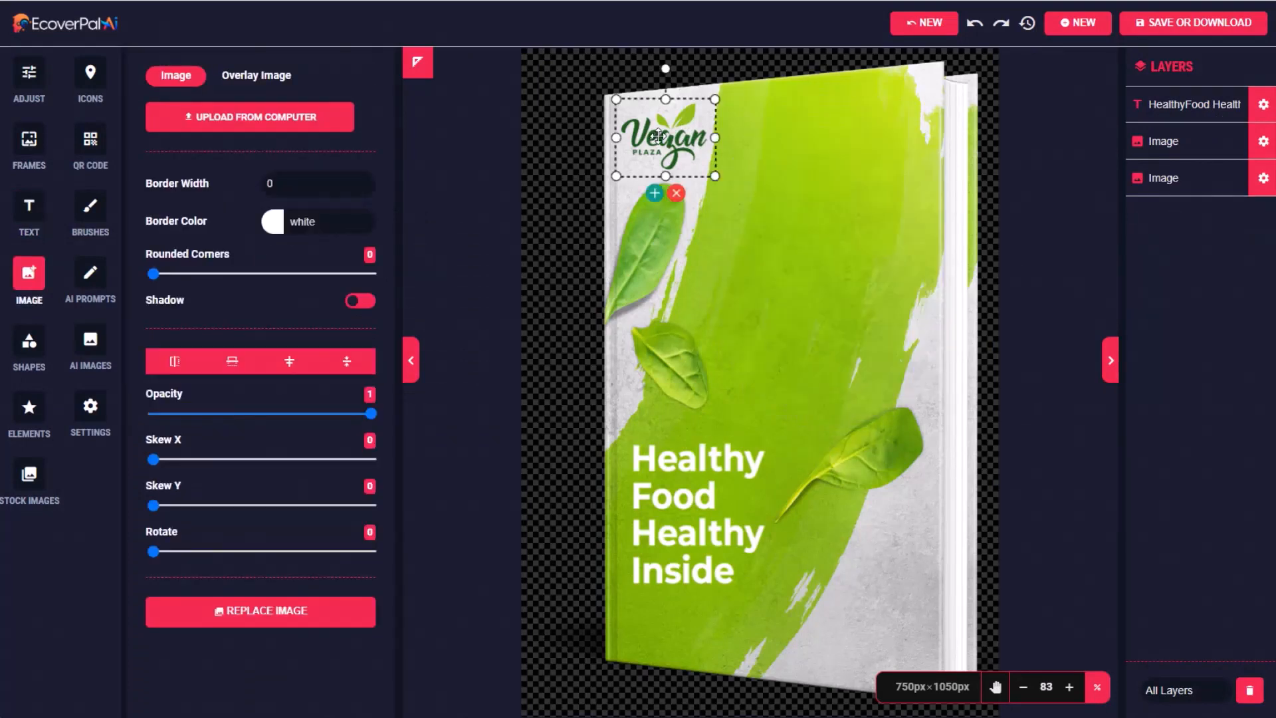
pyautogui.click(677, 193)
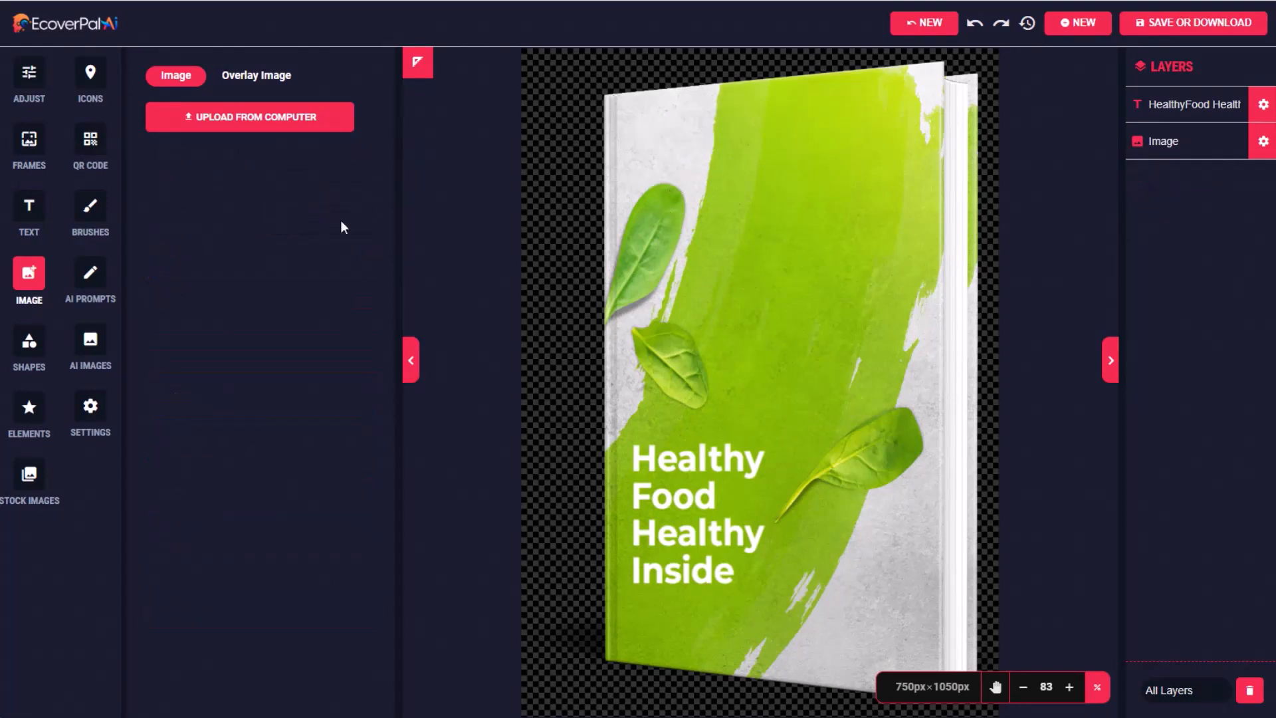
# Generate AI image prompts from the basic idea "rooftop garden".
pyautogui.click(92, 277)
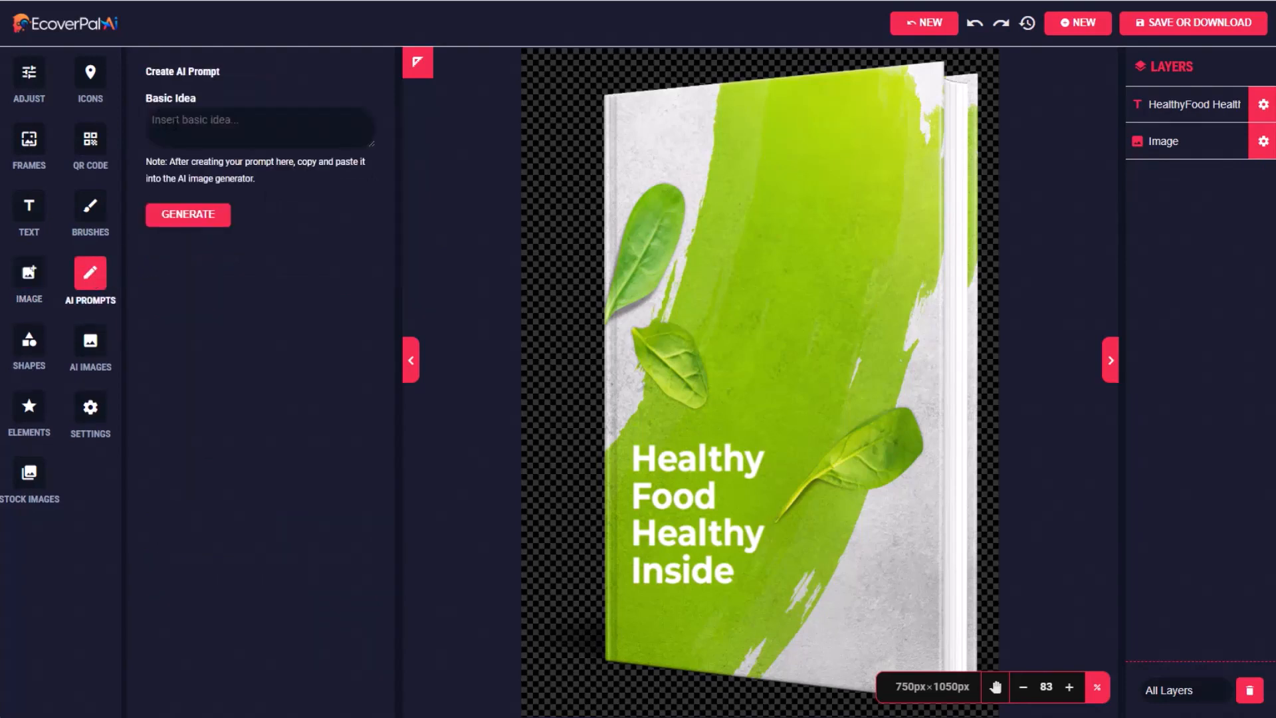
pyautogui.click(172, 119)
pyautogui.write('rooftop garden')
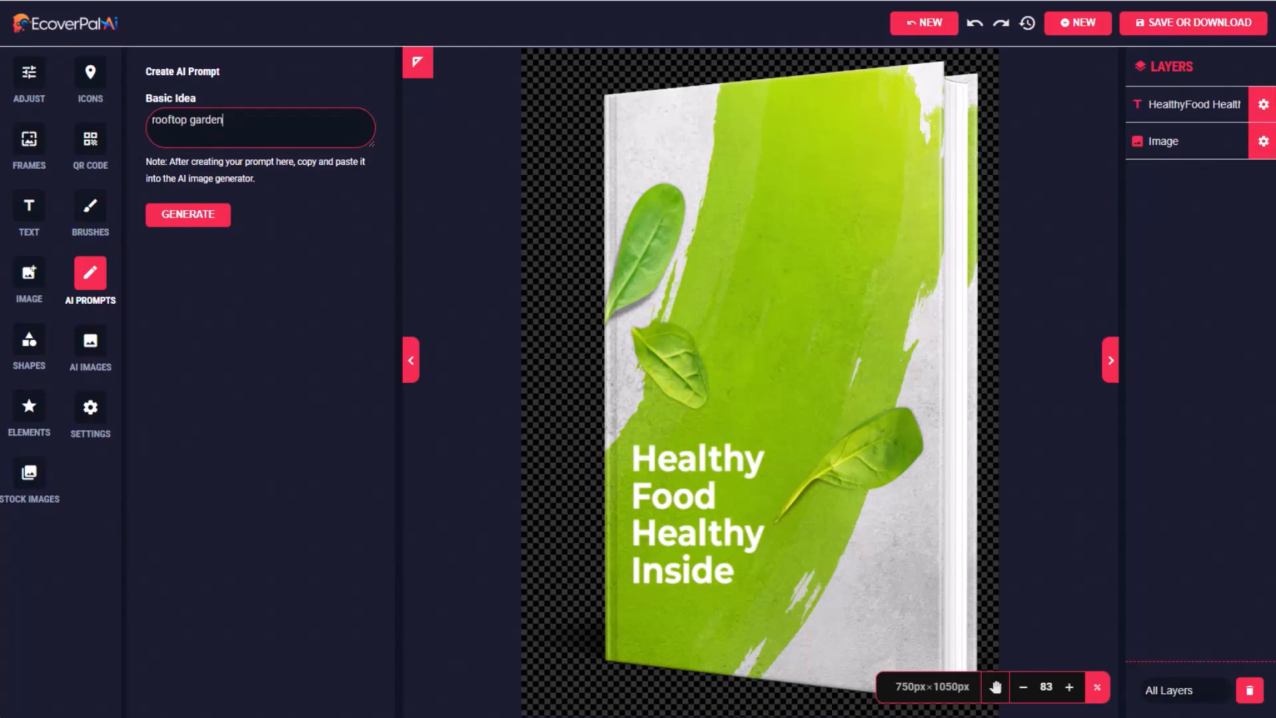
pyautogui.click(199, 216)
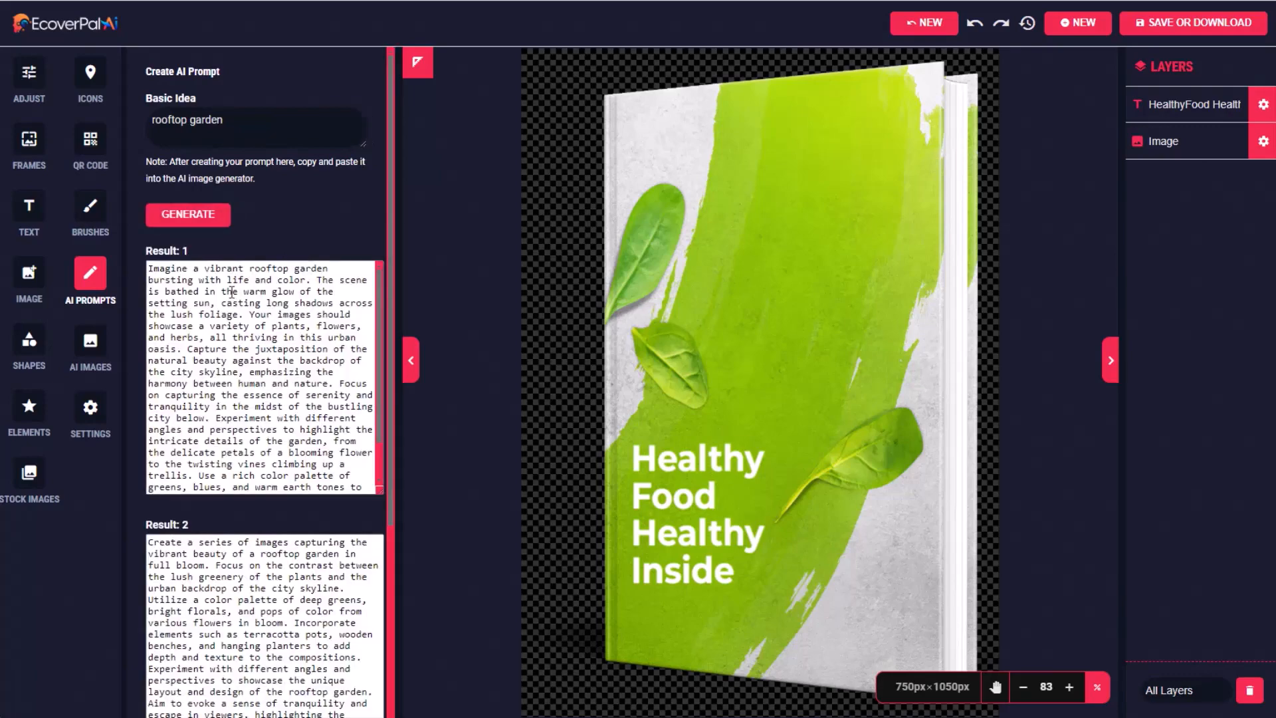
# Copy the full text of the first prompt result into the AI image generator and generate images from it.
pyautogui.moveTo(389, 355)
pyautogui.mouseDown()
pyautogui.moveTo(373, 556)
pyautogui.moveTo(382, 664)
pyautogui.moveTo(392, 353)
pyautogui.mouseUp()
pyautogui.moveTo(148, 268); pyautogui.dragTo(342, 532)
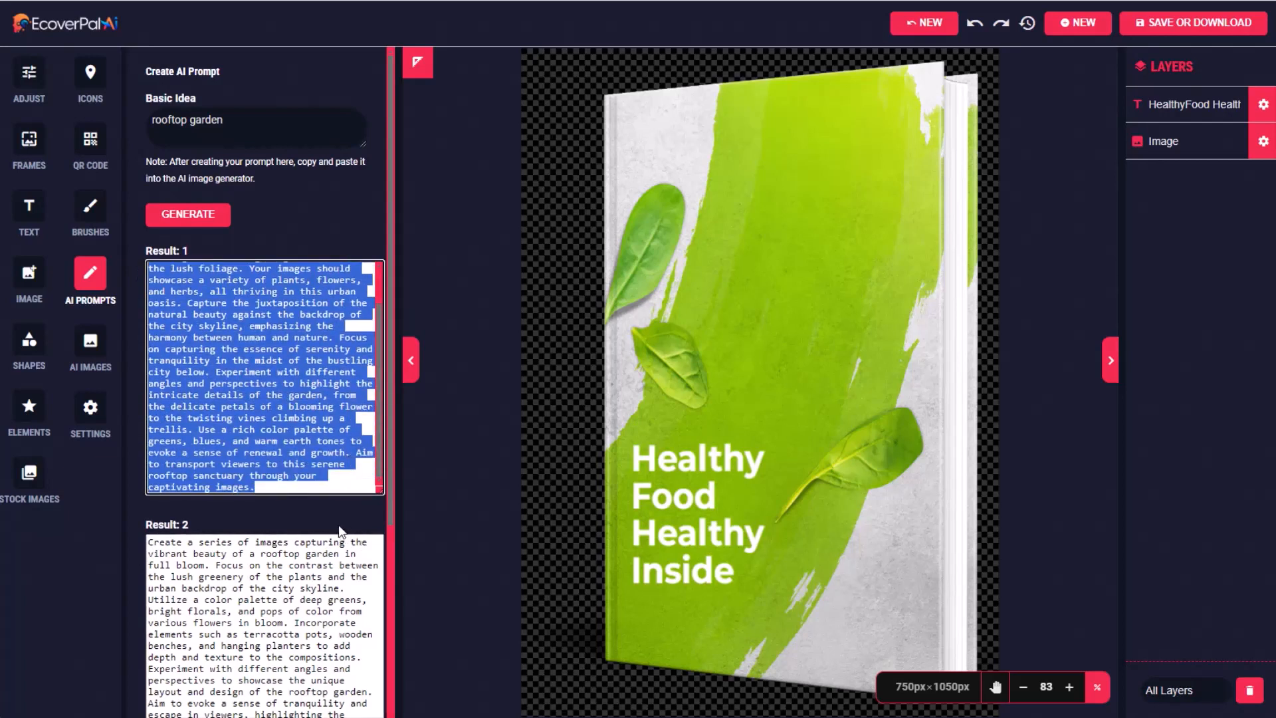
pyautogui.click(93, 343)
pyautogui.click(229, 125)
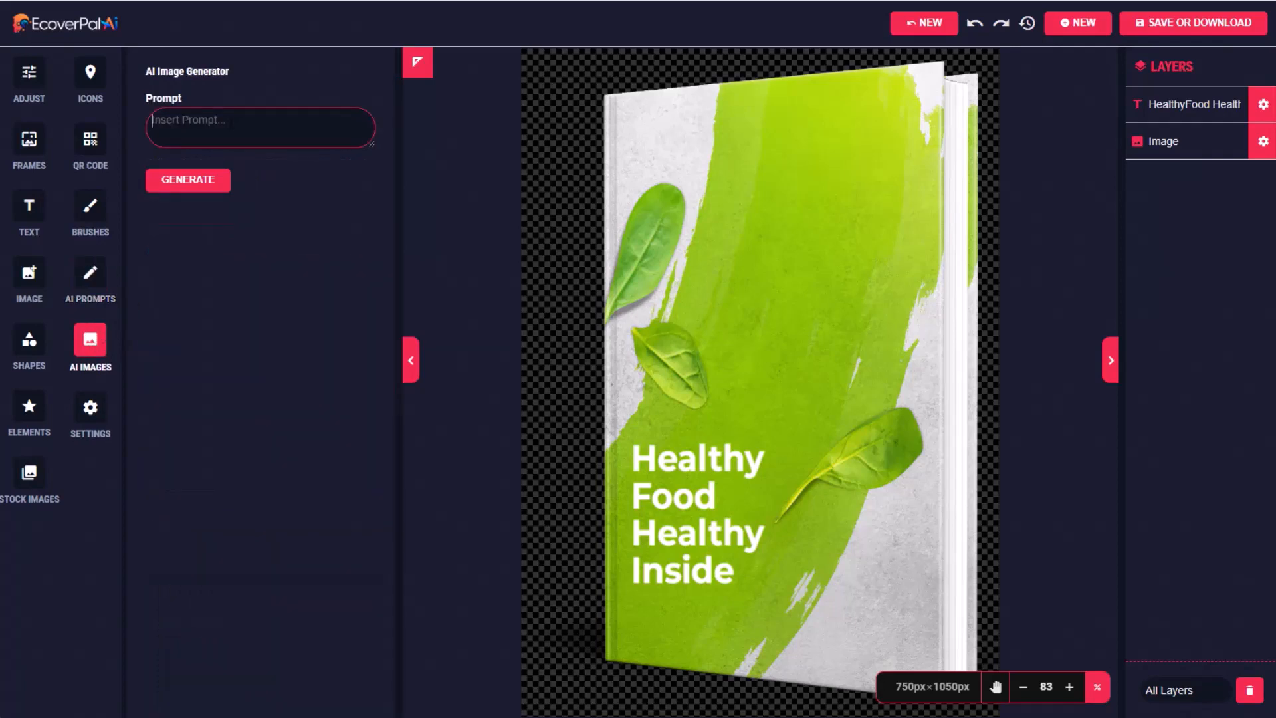
pyautogui.hotkey('ctrl', 'v')
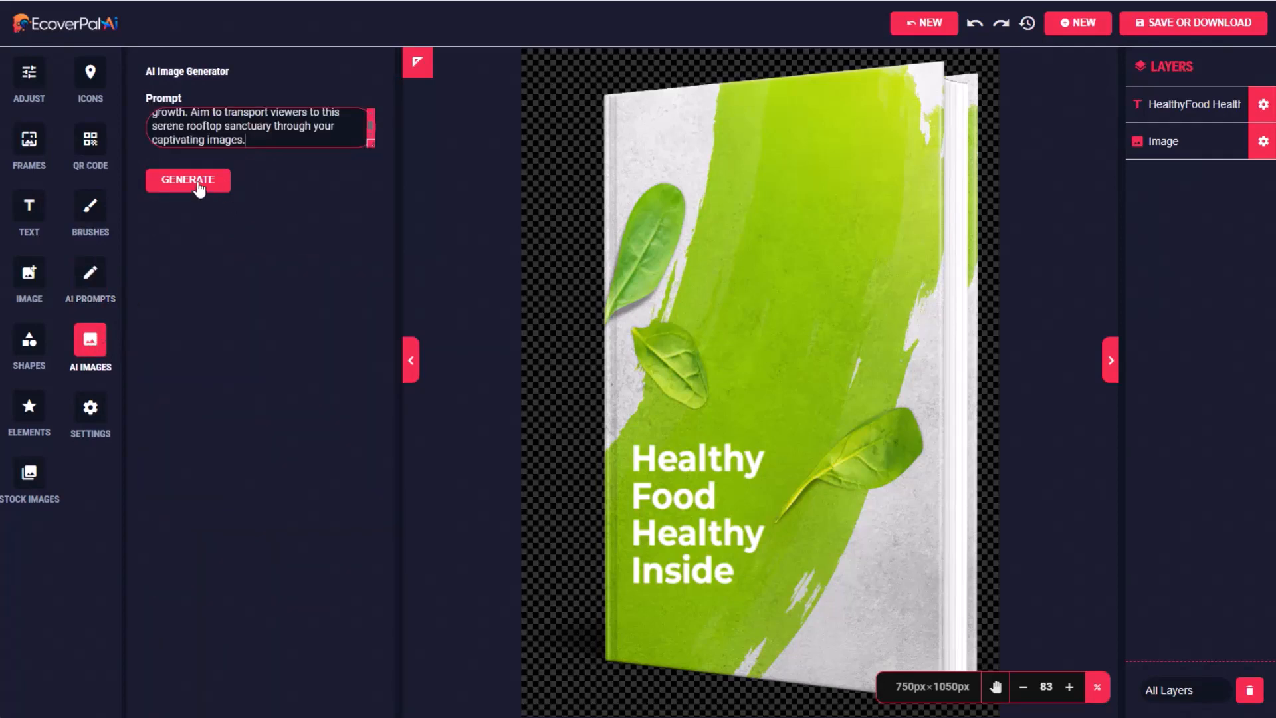
pyautogui.click(198, 185)
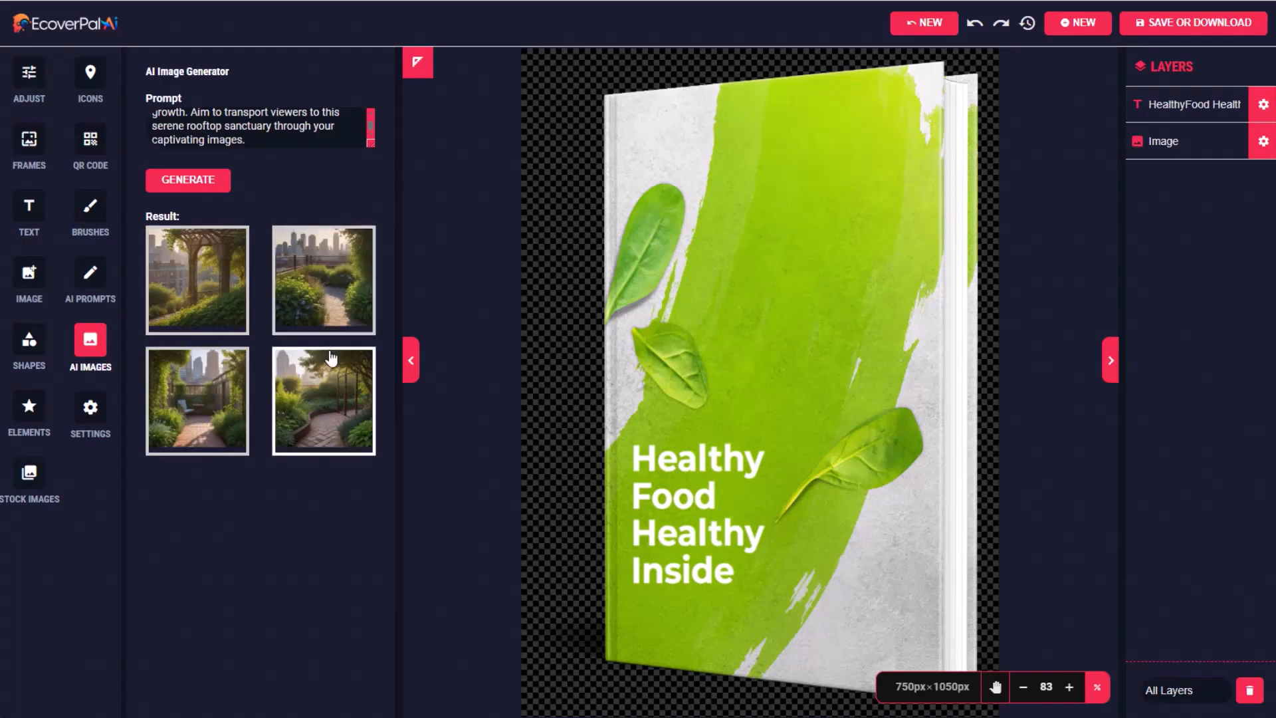
# Add the generated garden path image with the railing and skyline, and fit it across the upper part of the book front.
pyautogui.click(316, 292)
pyautogui.moveTo(734, 375); pyautogui.dragTo(743, 250)
pyautogui.moveTo(914, 401); pyautogui.dragTo(925, 419)
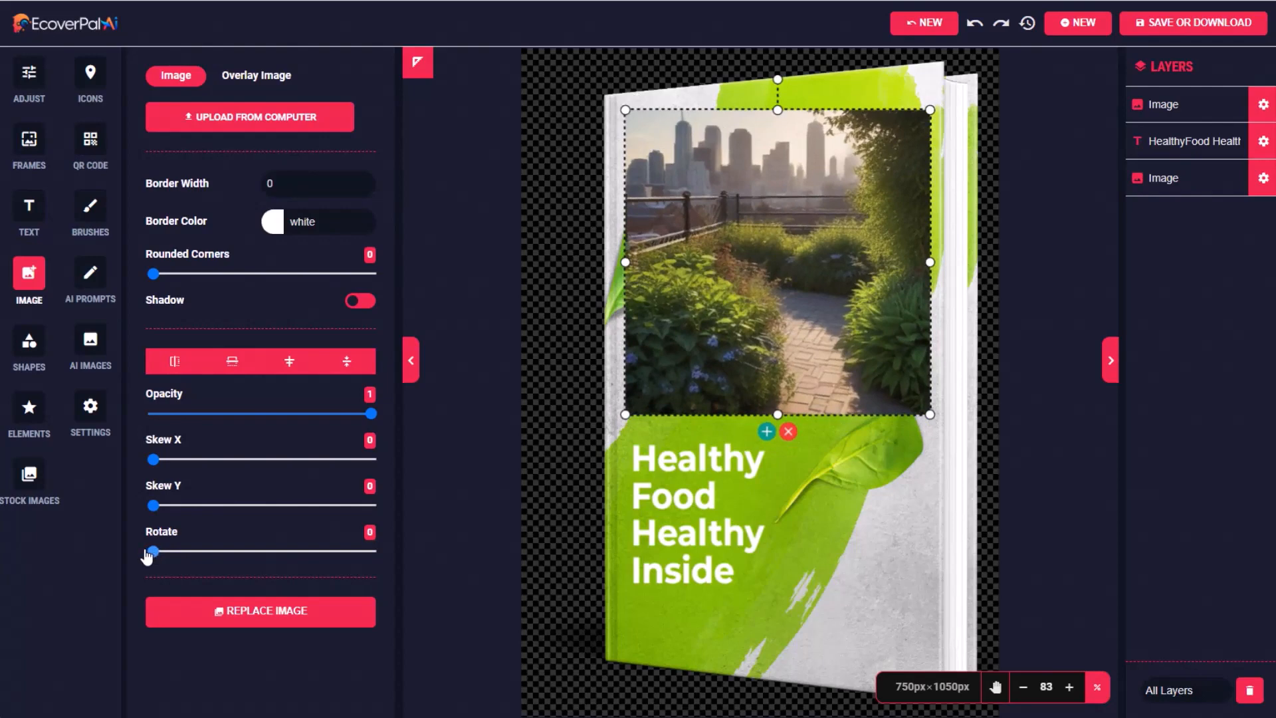
# Skew the garden image to X 180 and Y 177, and give it a border width of 8 and rounded corners of 81.
pyautogui.moveTo(153, 459); pyautogui.dragTo(367, 505)
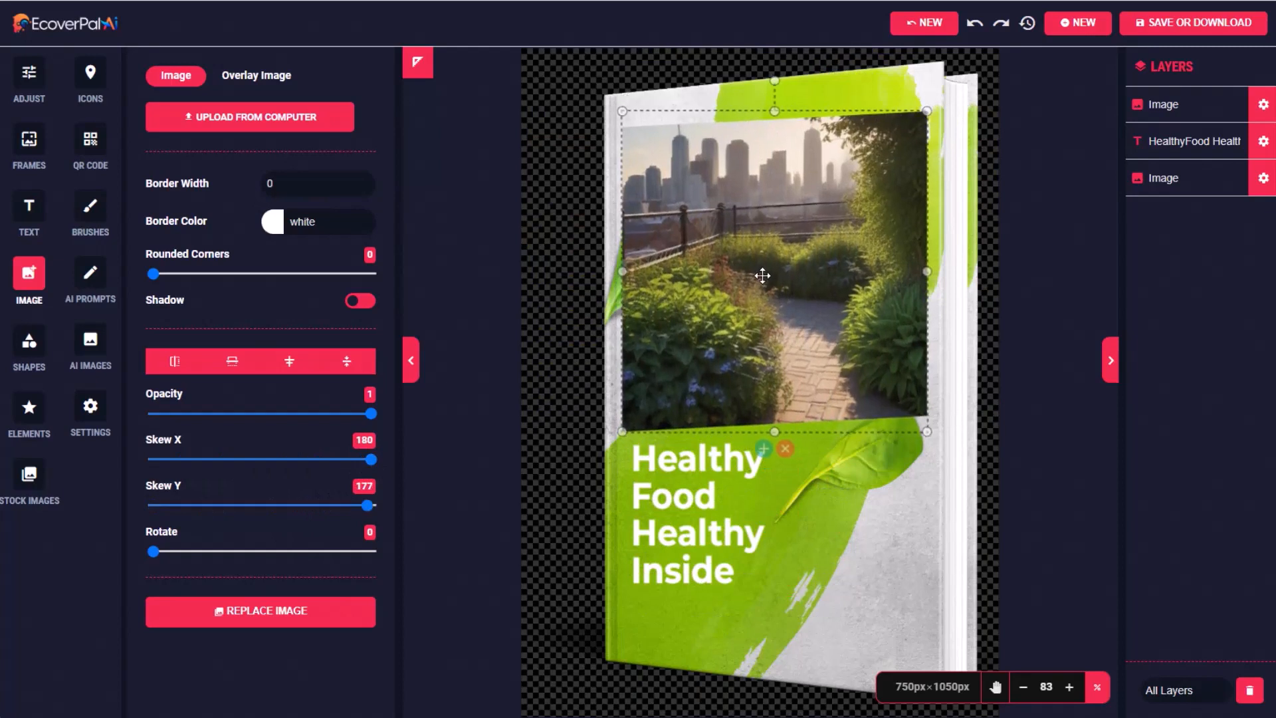
pyautogui.moveTo(765, 275); pyautogui.dragTo(767, 273)
pyautogui.click(364, 180)
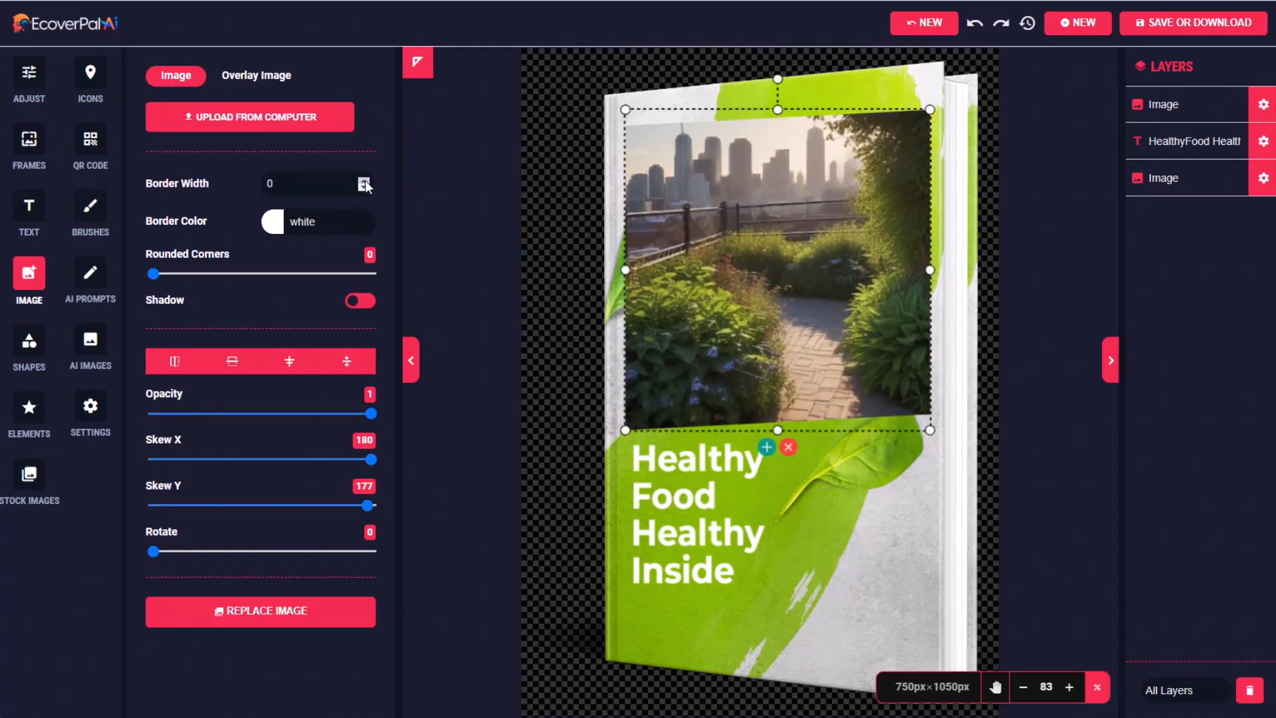
pyautogui.moveTo(153, 274); pyautogui.dragTo(168, 279)
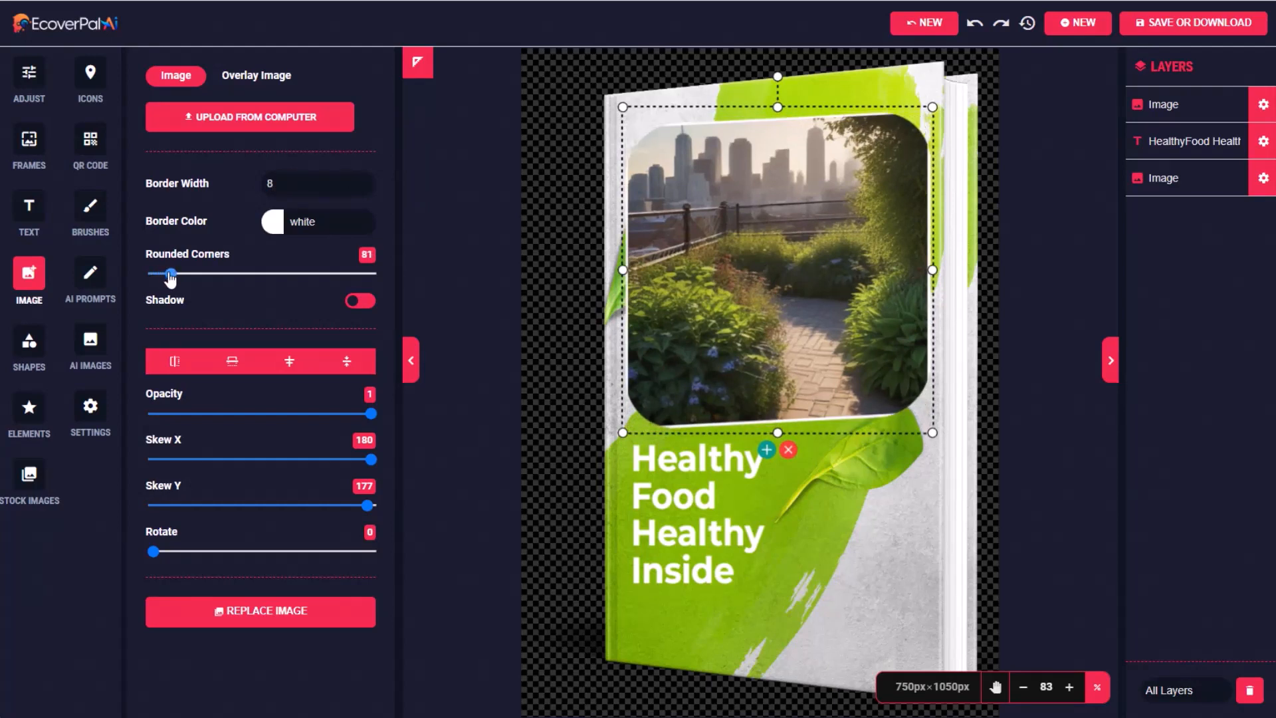
# Replace the "Healthy Food Healthy Inside" title text with "The Urban Garden Bible".
pyautogui.click(668, 460)
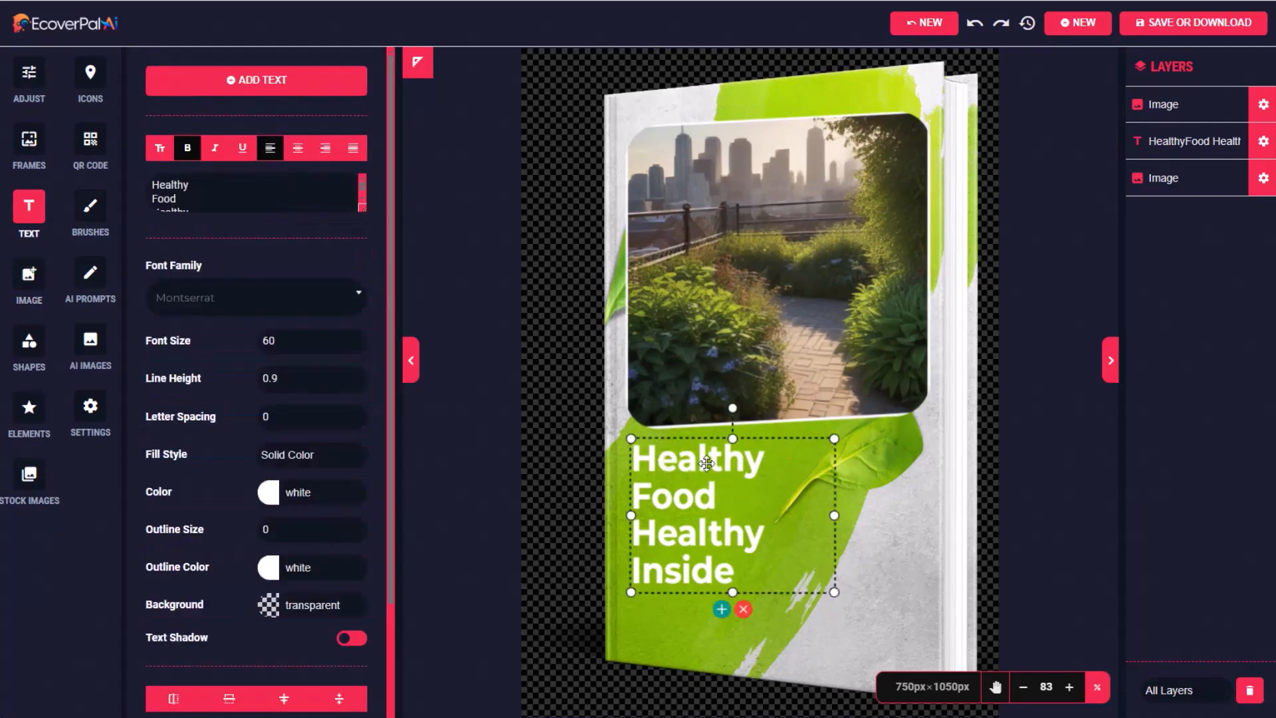
pyautogui.doubleClick(667, 460)
pyautogui.click(733, 570)
pyautogui.moveTo(734, 569); pyautogui.dragTo(632, 459)
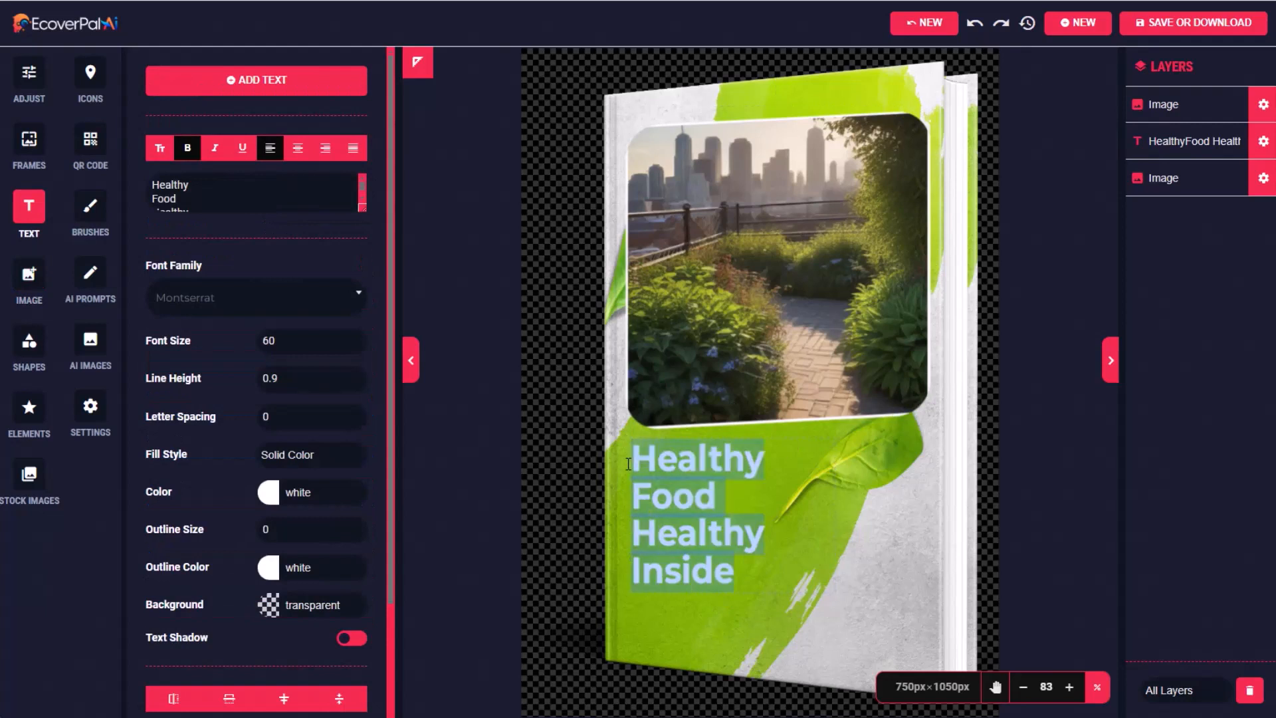
pyautogui.write('The Urban Garden Bible')
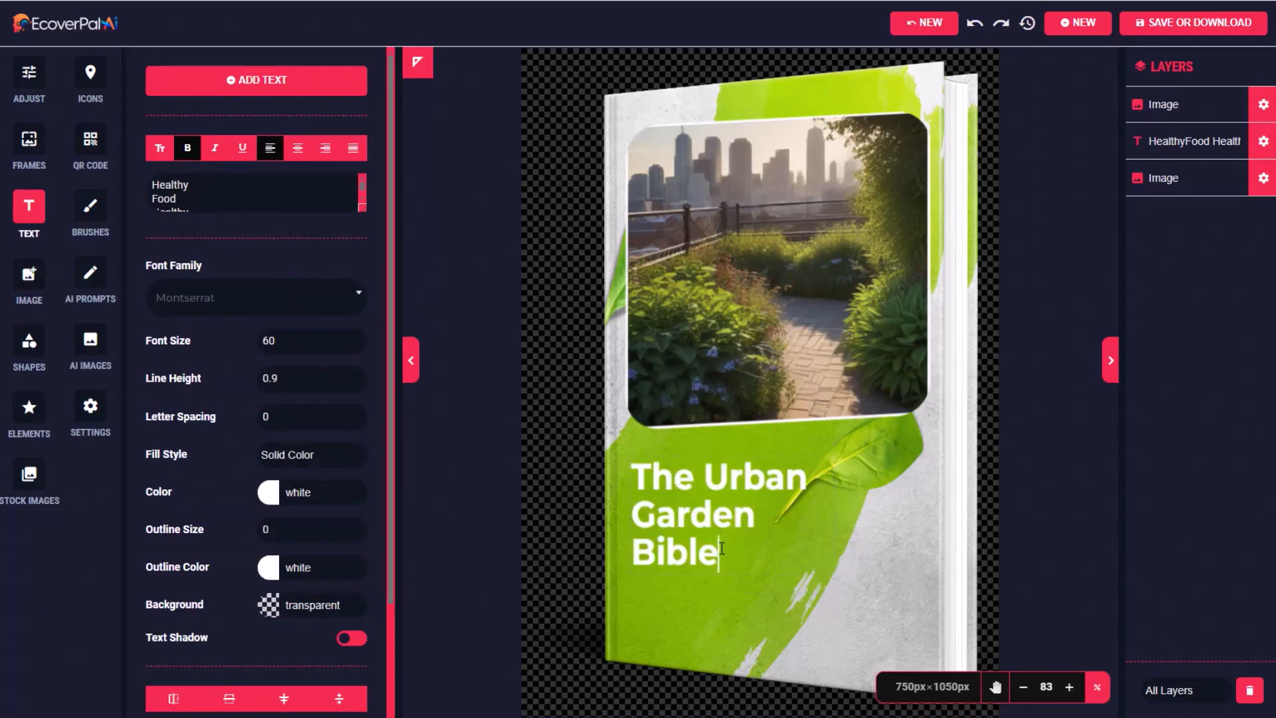
# Center-align the title text and set its font size to 99.
pyautogui.moveTo(722, 548); pyautogui.dragTo(637, 477)
pyautogui.click(298, 148)
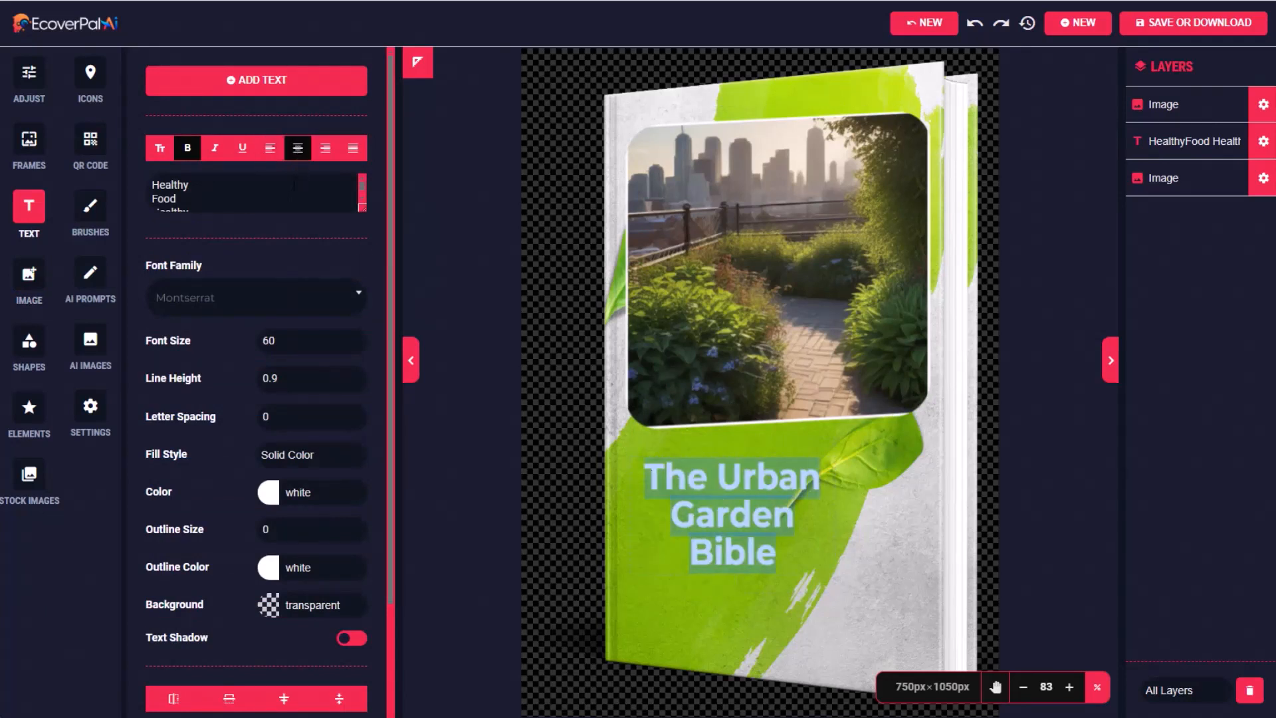
pyautogui.doubleClick(256, 341)
pyautogui.write('99')
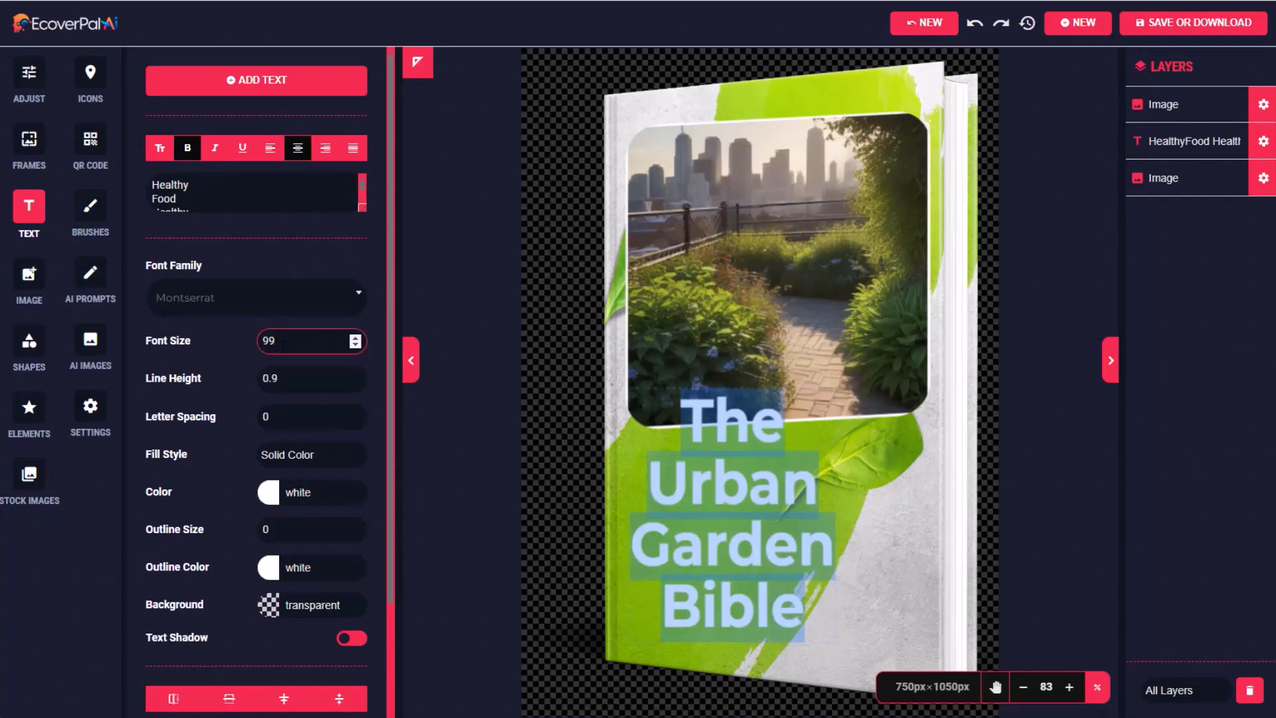
# Widen the title box to match the photo's width, move it below the photo, and rotate it to 358.
pyautogui.click(817, 518)
pyautogui.moveTo(833, 515); pyautogui.dragTo(931, 512)
pyautogui.moveTo(769, 519); pyautogui.dragTo(769, 567)
pyautogui.moveTo(778, 406); pyautogui.dragTo(775, 406)
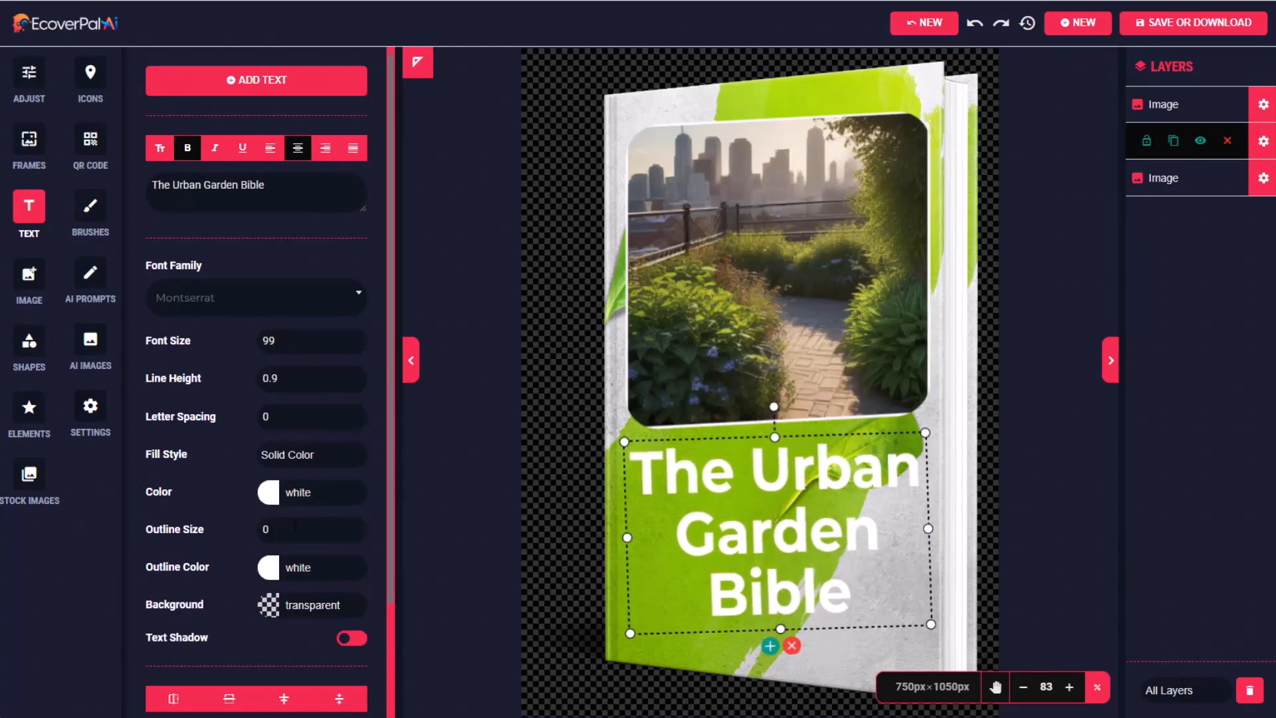
# Turn on a black text shadow for the title with blur 24, Offset X 7 and Offset Y 7.
pyautogui.scroll(-1, 266, 565)
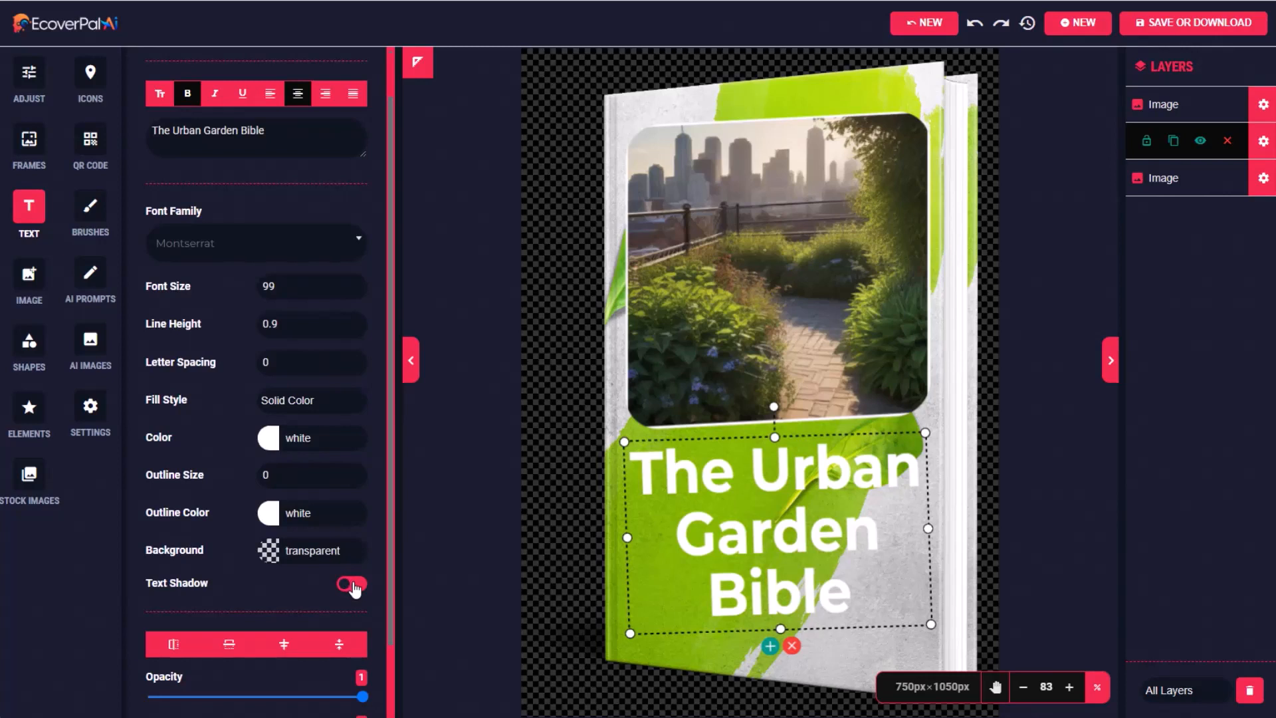
pyautogui.click(353, 584)
pyautogui.scroll(-3, 382, 625)
pyautogui.click(355, 469)
pyautogui.click(354, 470)
pyautogui.click(355, 469)
pyautogui.click(355, 470)
pyautogui.click(355, 508)
pyautogui.click(355, 508)
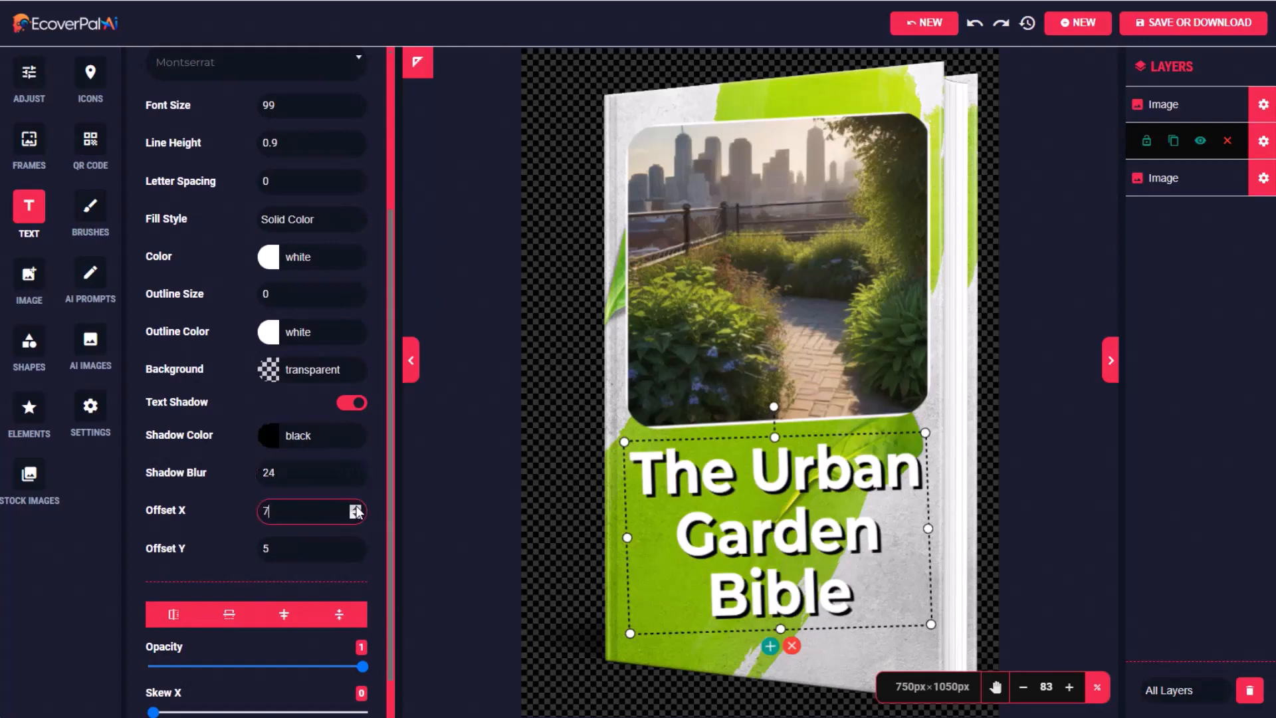
pyautogui.click(355, 546)
pyautogui.click(355, 546)
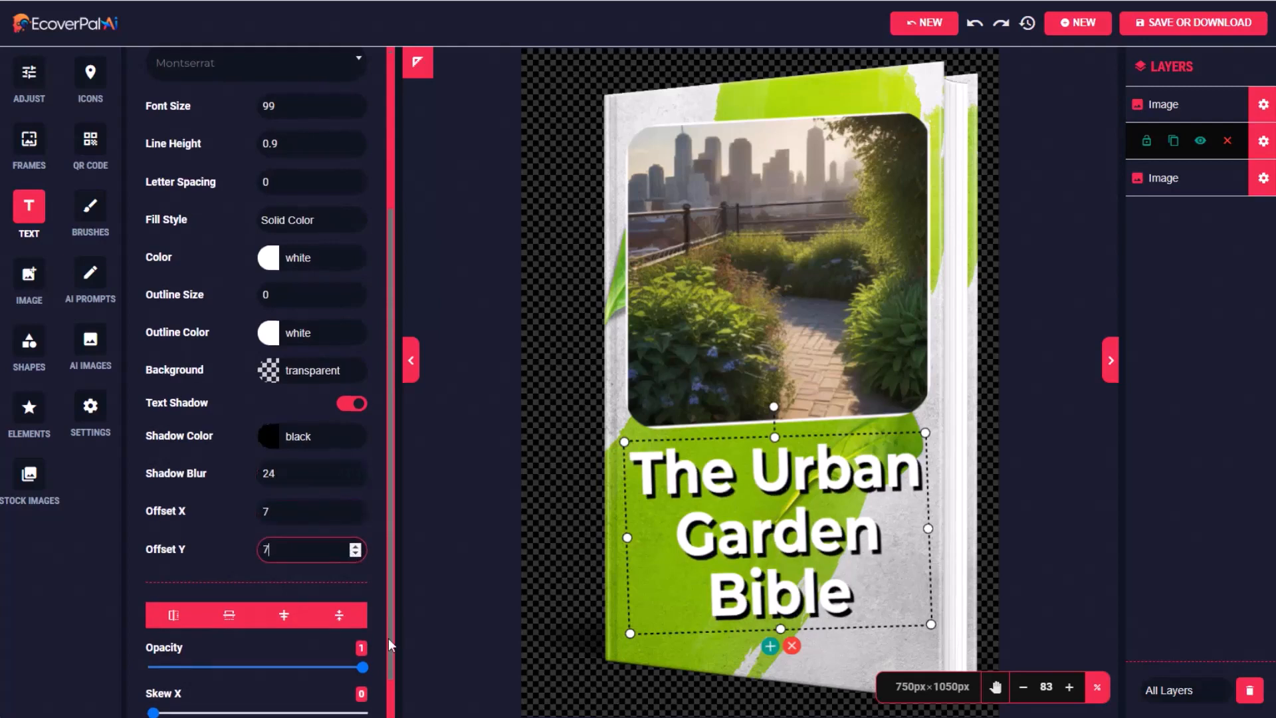
# Skew the title to X 175 and Y 2 to follow the book's perspective.
pyautogui.scroll(-2, 389, 628)
pyautogui.click(154, 600)
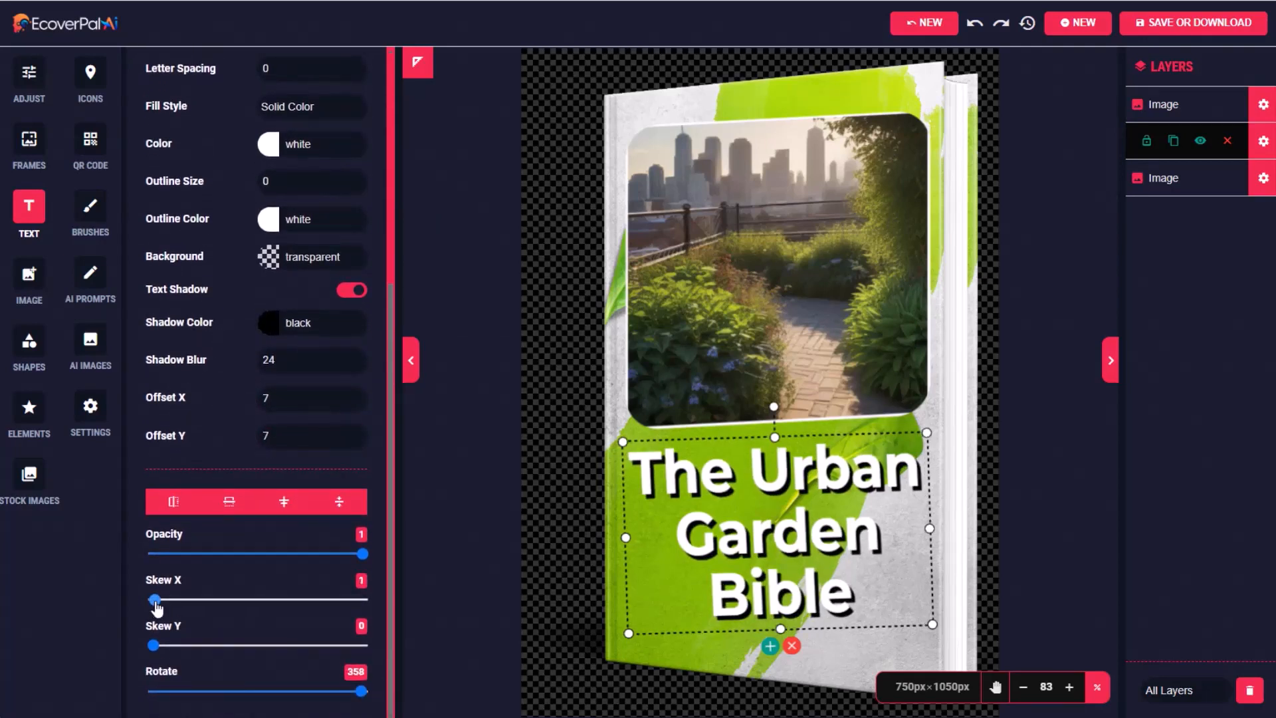
pyautogui.click(150, 600)
pyautogui.click(155, 645)
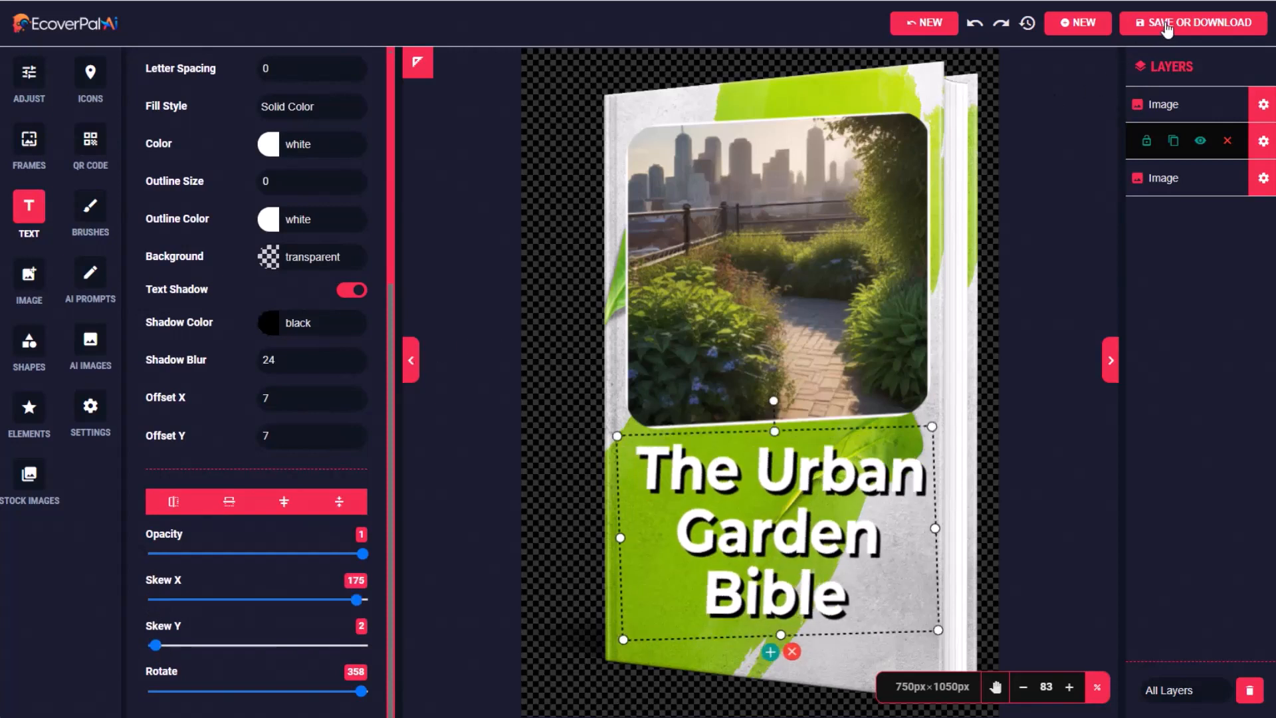
# Download the urban garden cover as a PNG image and close its preview.
pyautogui.click(1167, 27)
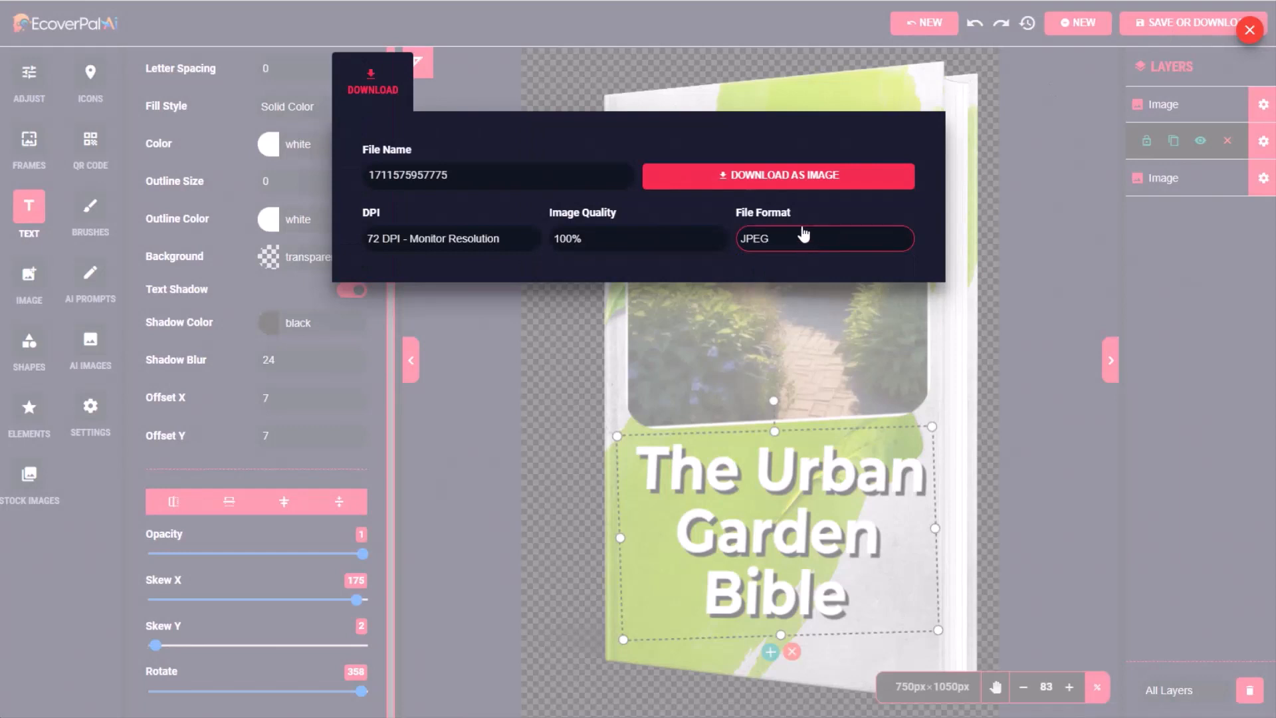
pyautogui.click(781, 238)
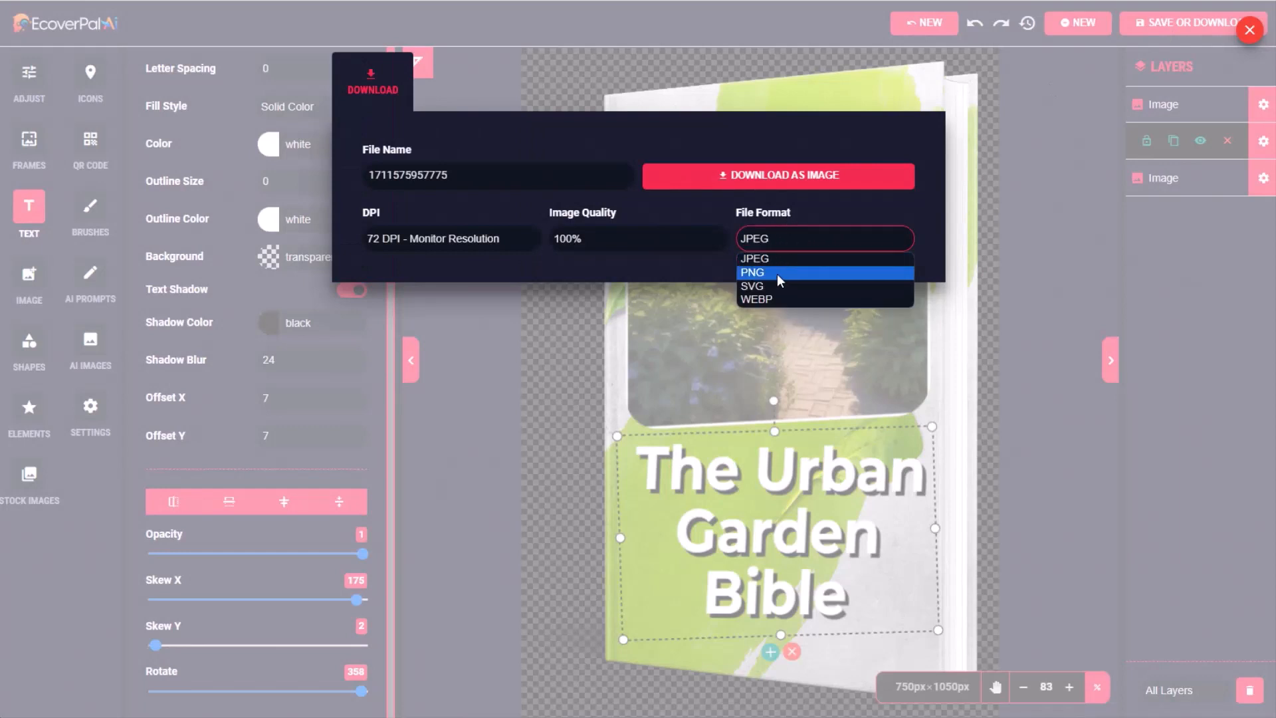
pyautogui.click(780, 273)
pyautogui.click(755, 176)
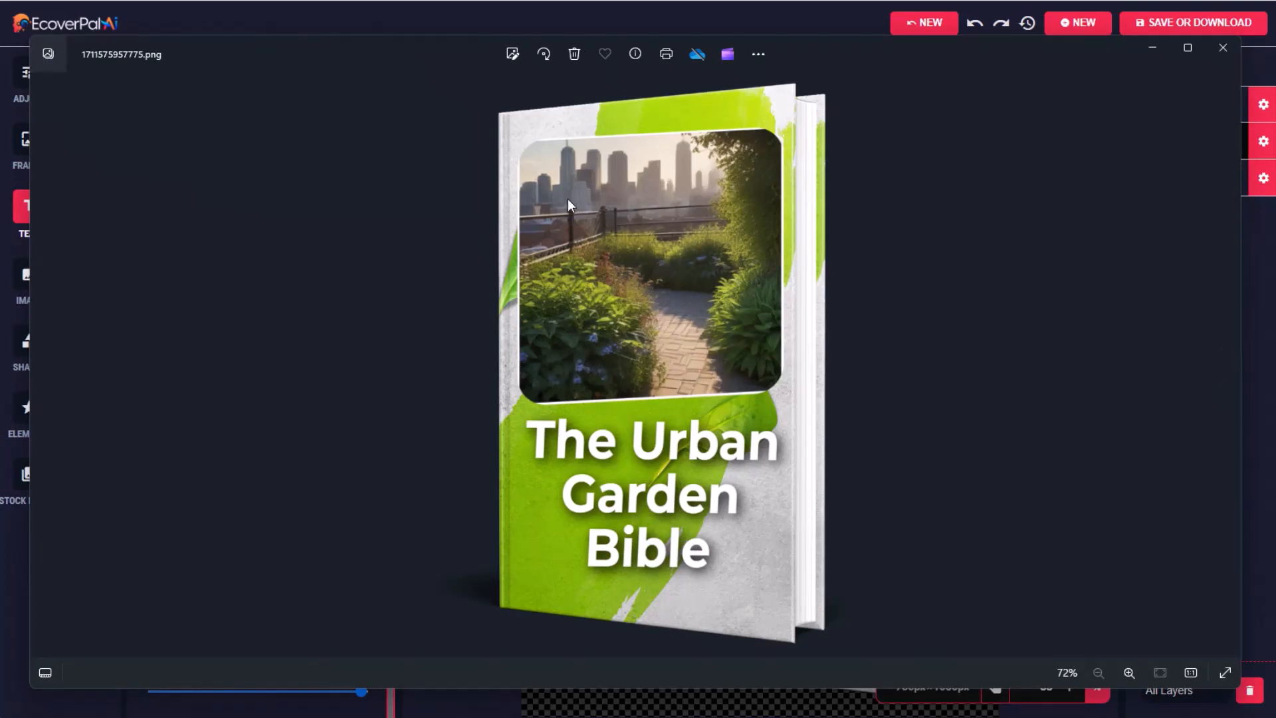
pyautogui.click(1223, 47)
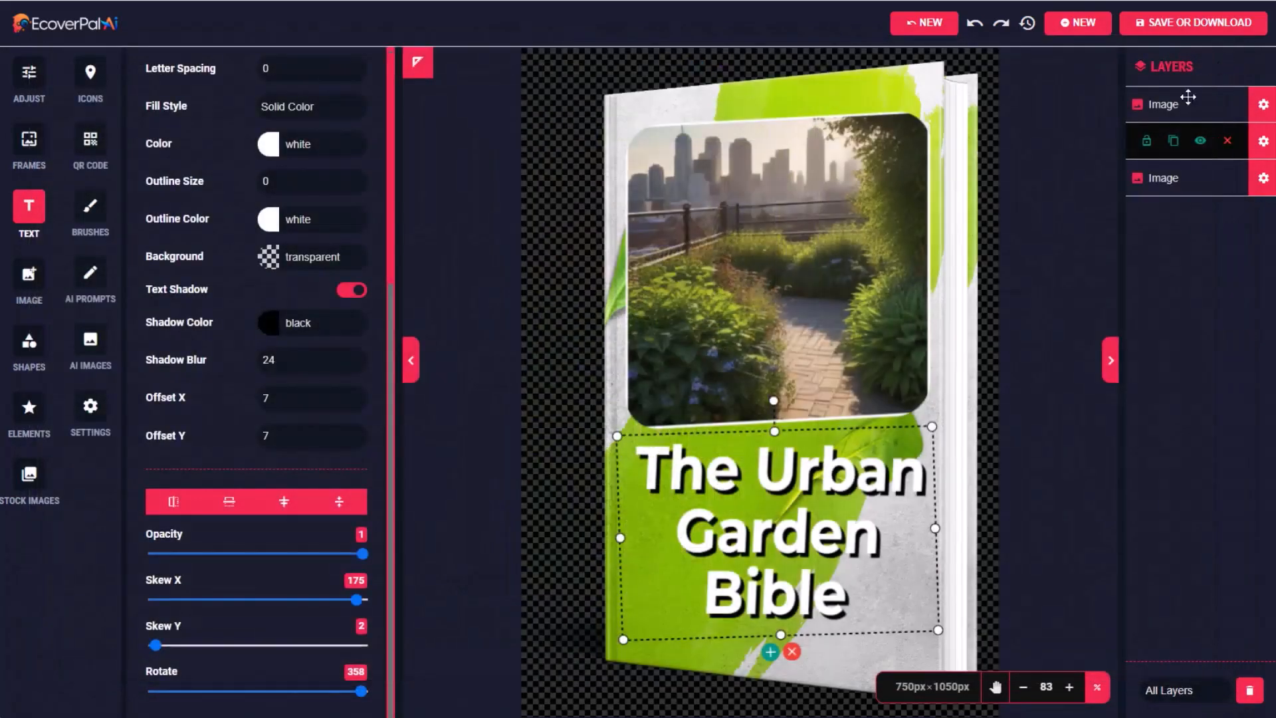
# Open the Search Engine Optimization ebook cover template, replacing the Yoga category filter with Digital Marketing.
pyautogui.click(1083, 26)
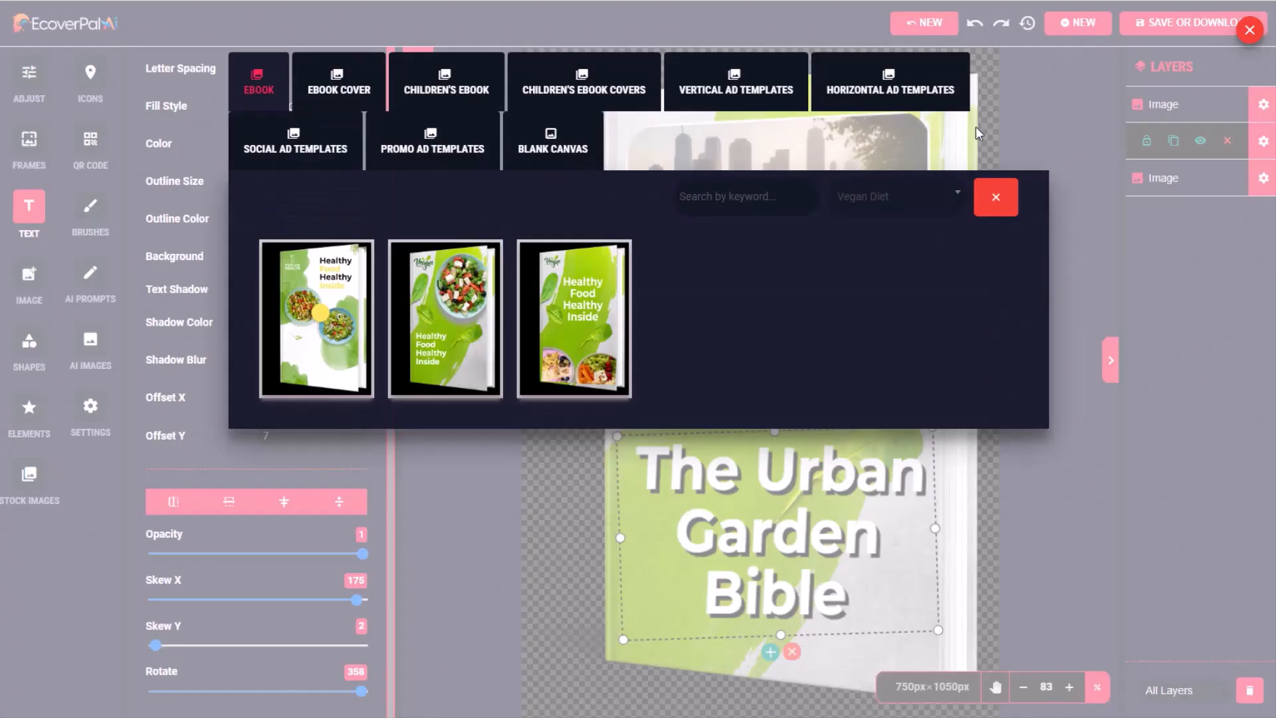
pyautogui.click(336, 90)
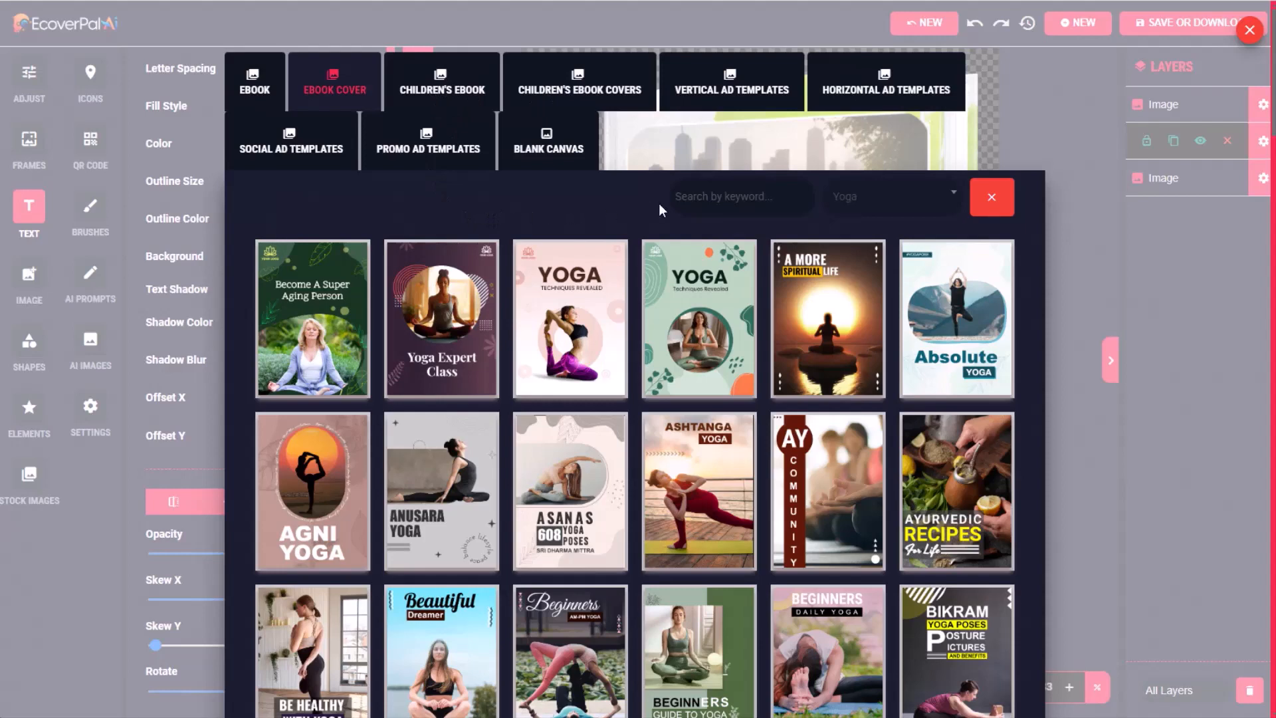
pyautogui.click(991, 196)
pyautogui.click(911, 200)
pyautogui.moveTo(959, 289); pyautogui.dragTo(955, 433)
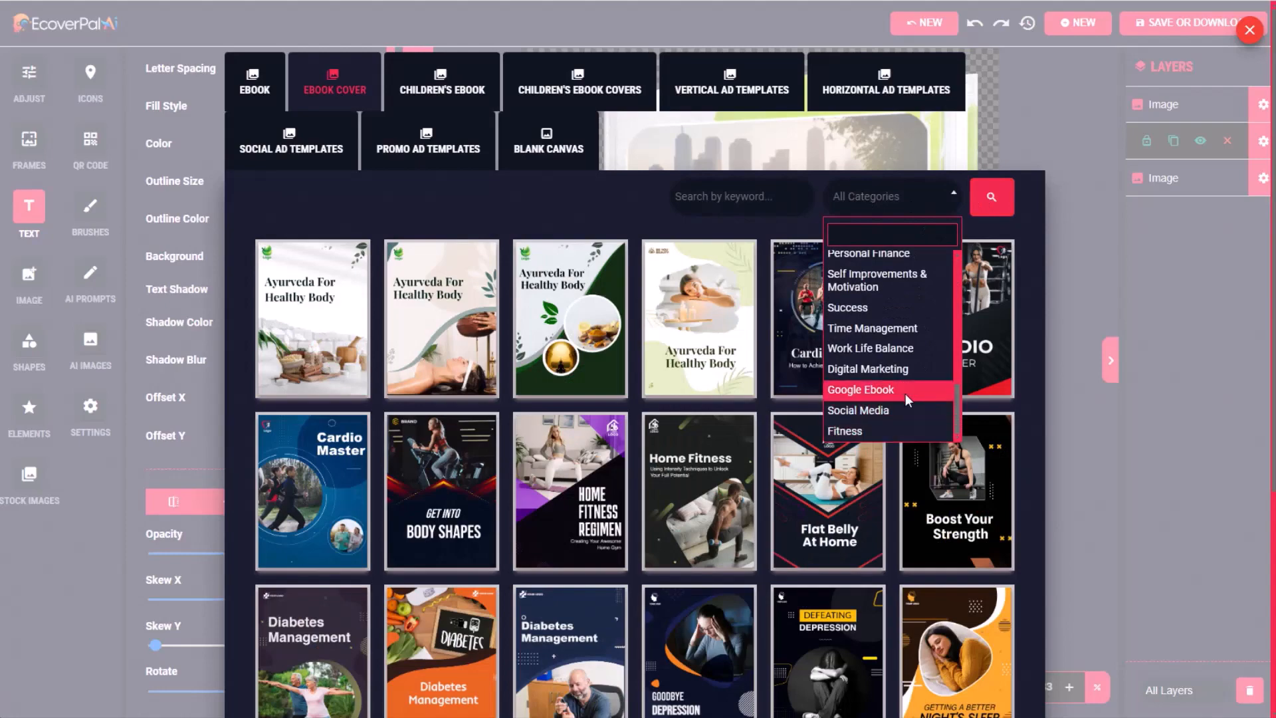
pyautogui.click(877, 368)
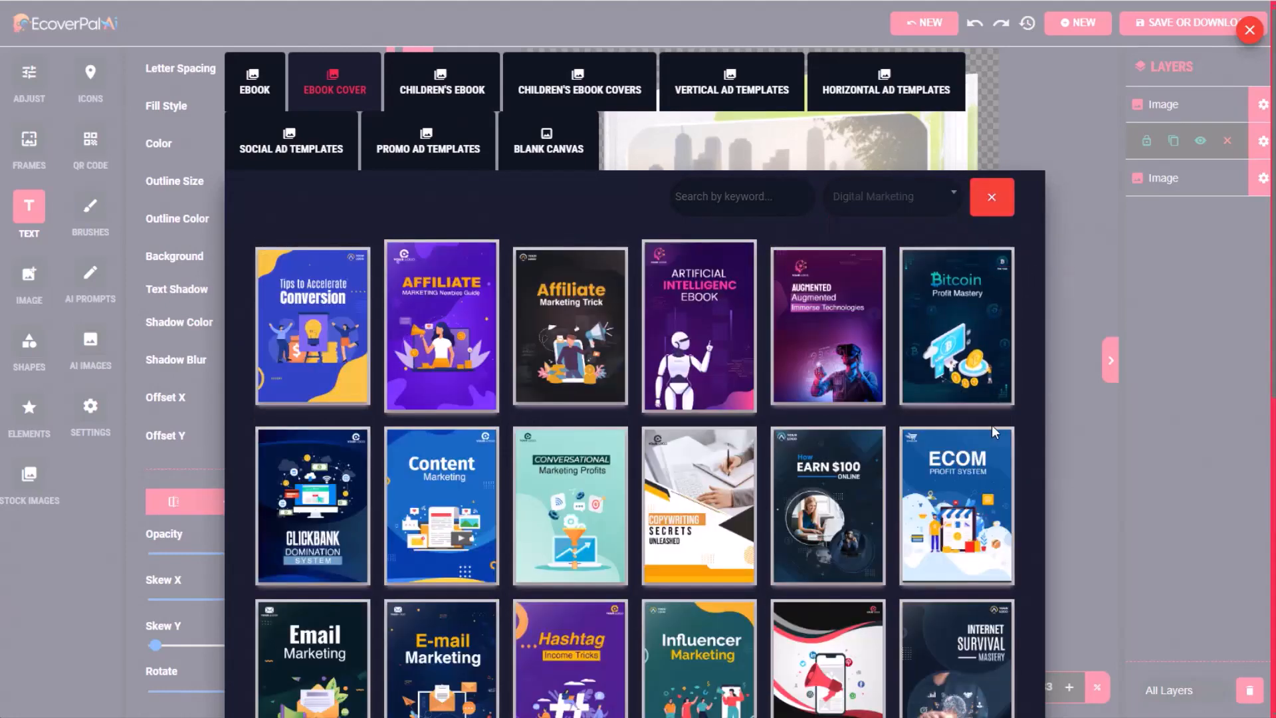
pyautogui.scroll(-7, 968, 456)
pyautogui.scroll(-3, 885, 445)
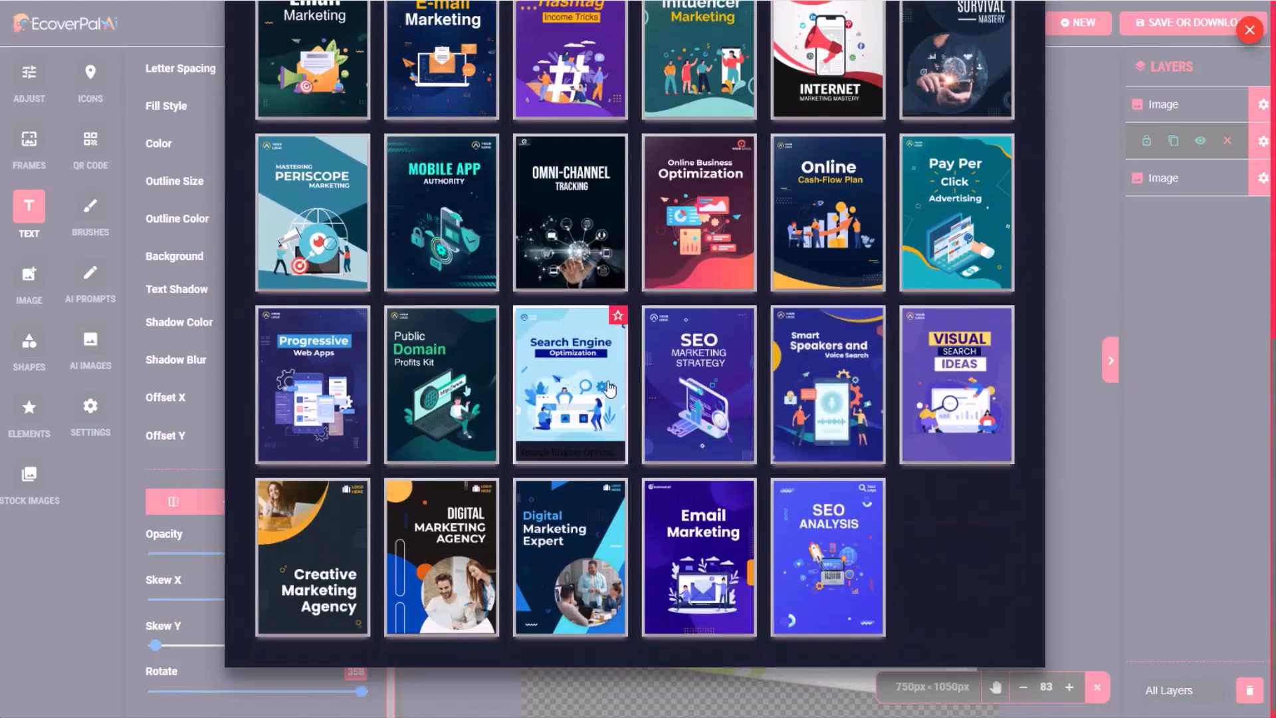
pyautogui.click(563, 368)
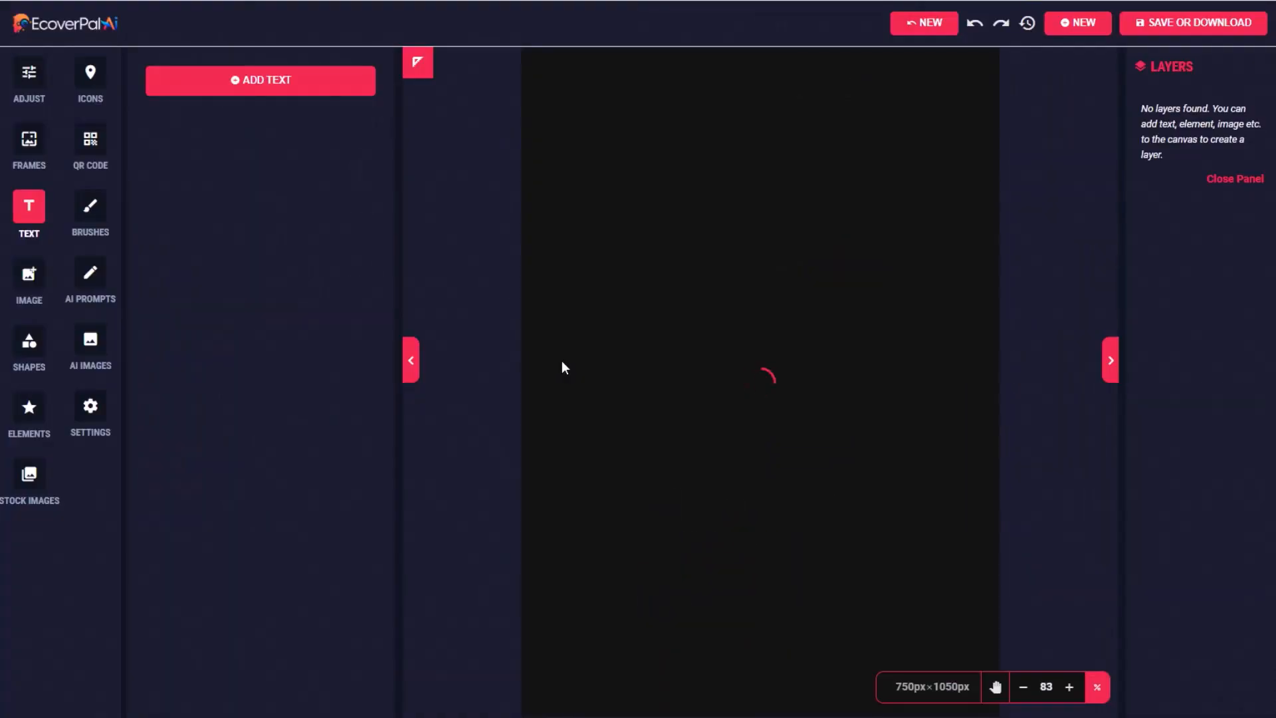
# Delete the central search illustration and the logo placeholder from the cover.
pyautogui.click(561, 360)
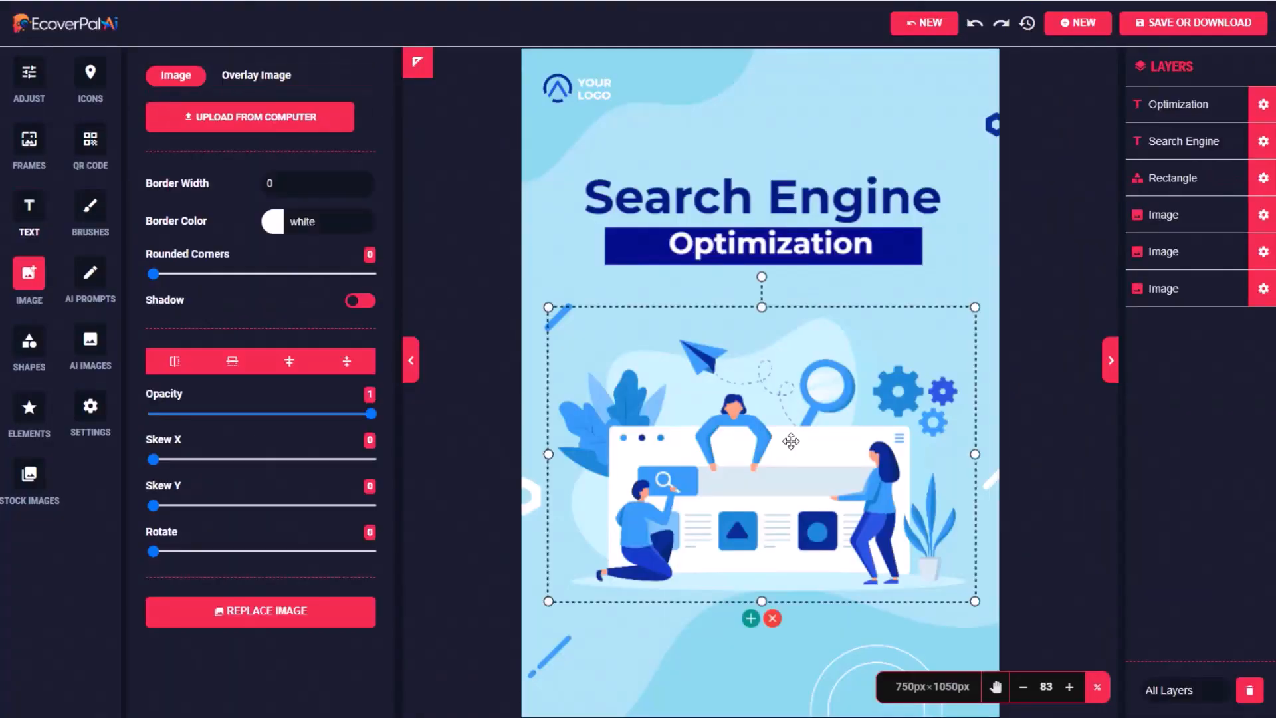
pyautogui.click(772, 620)
pyautogui.click(589, 88)
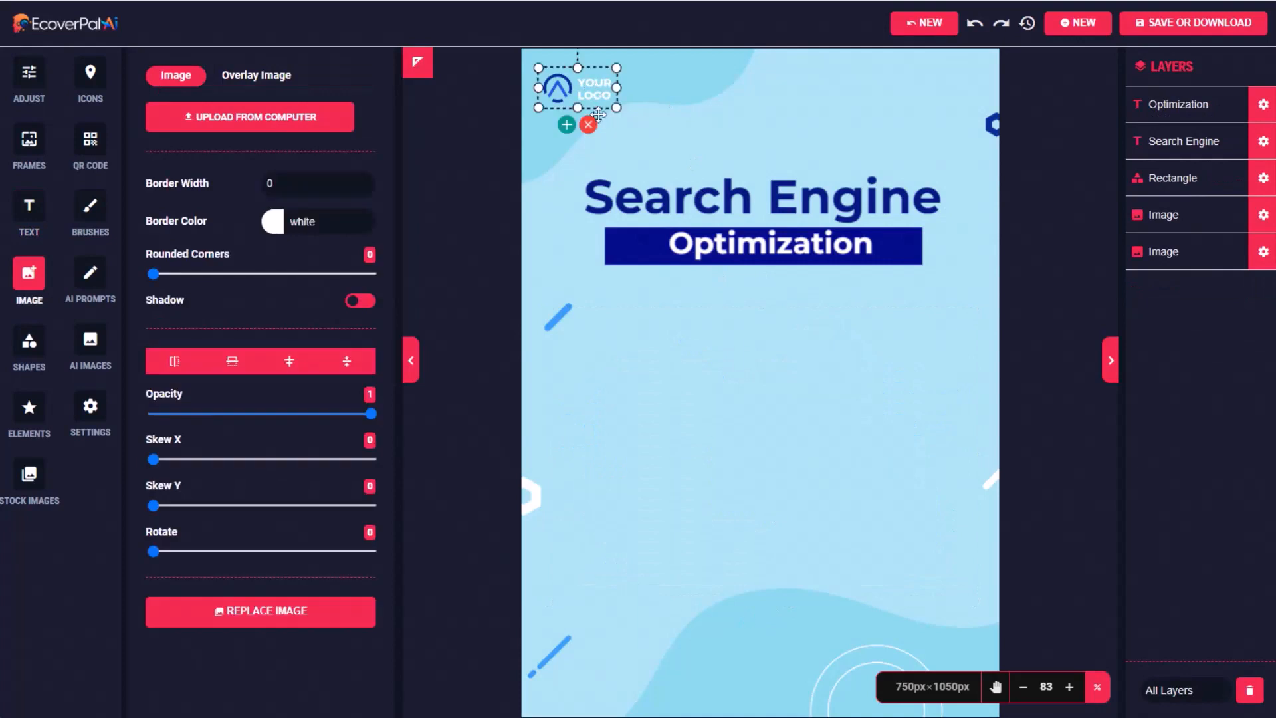
pyautogui.click(589, 125)
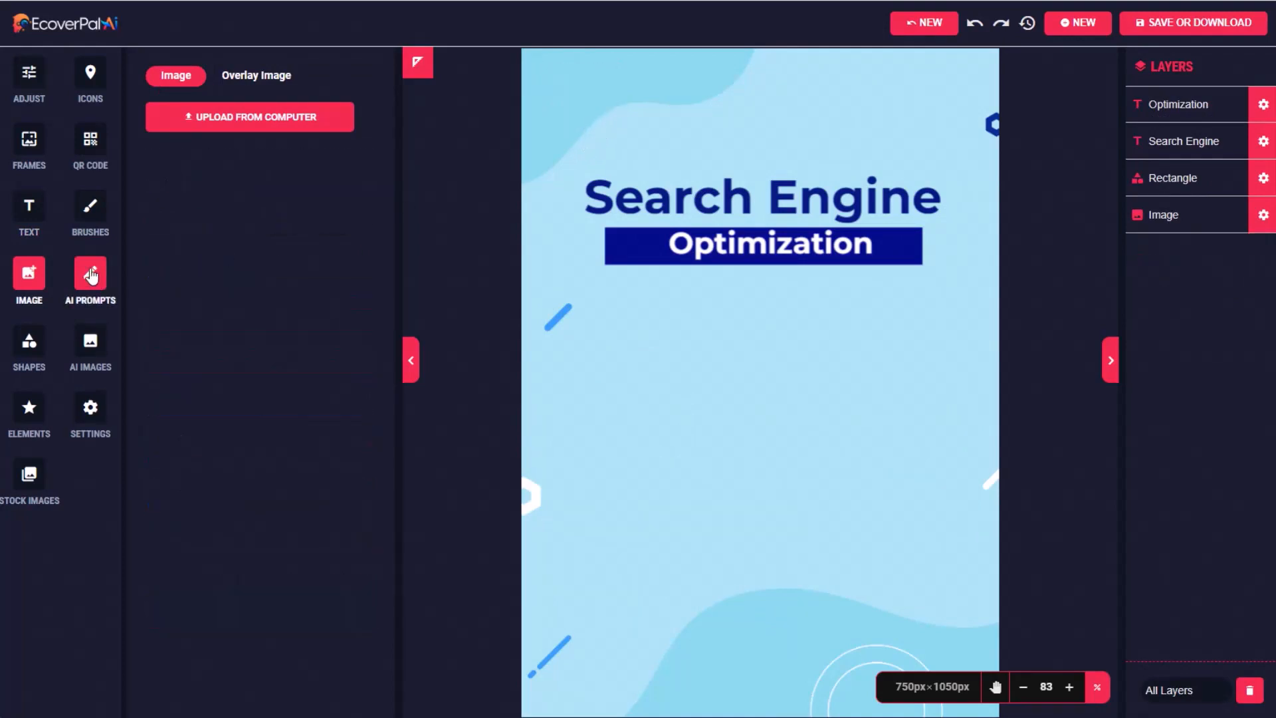
# Generate AI image prompts from the basic idea "crazy elephant like doctor seuss".
pyautogui.click(93, 276)
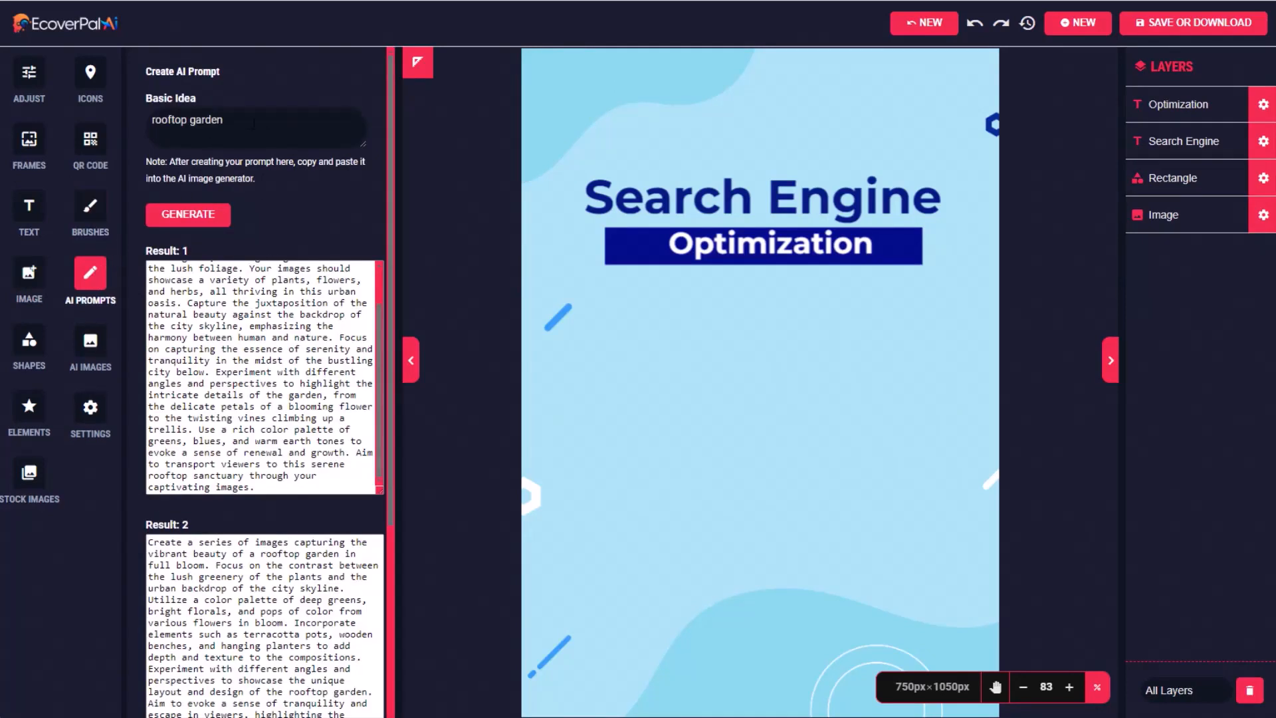
pyautogui.tripleClick(251, 123)
pyautogui.write('crazy elephant like doctor seuss')
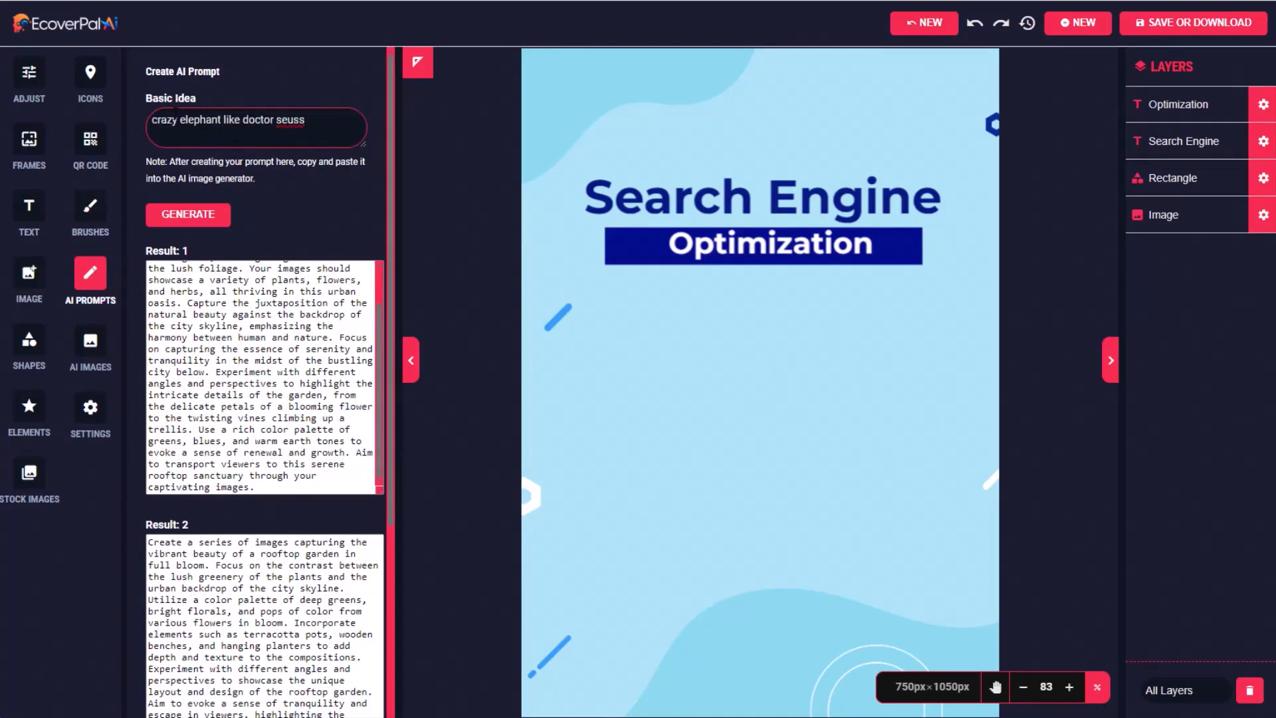
pyautogui.click(195, 216)
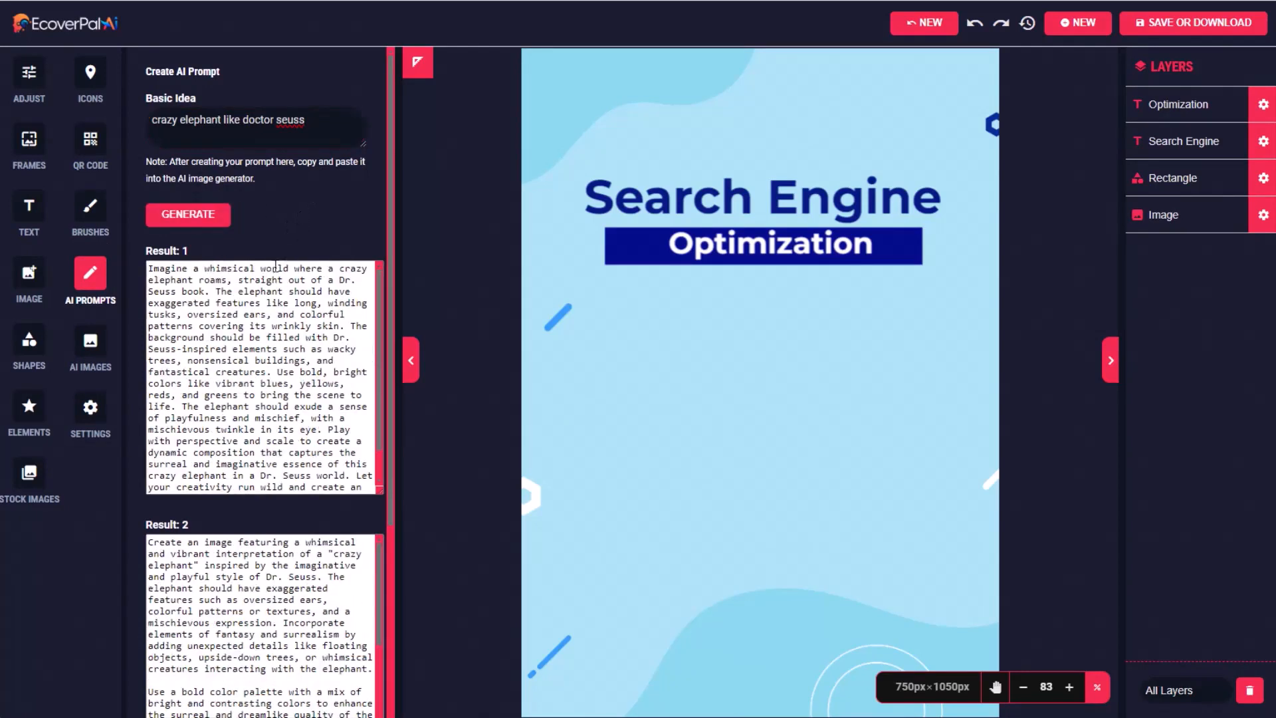
# Copy the first prompt result into the AI image generator in place of the rooftop garden prompt and generate images.
pyautogui.moveTo(153, 269); pyautogui.dragTo(371, 506)
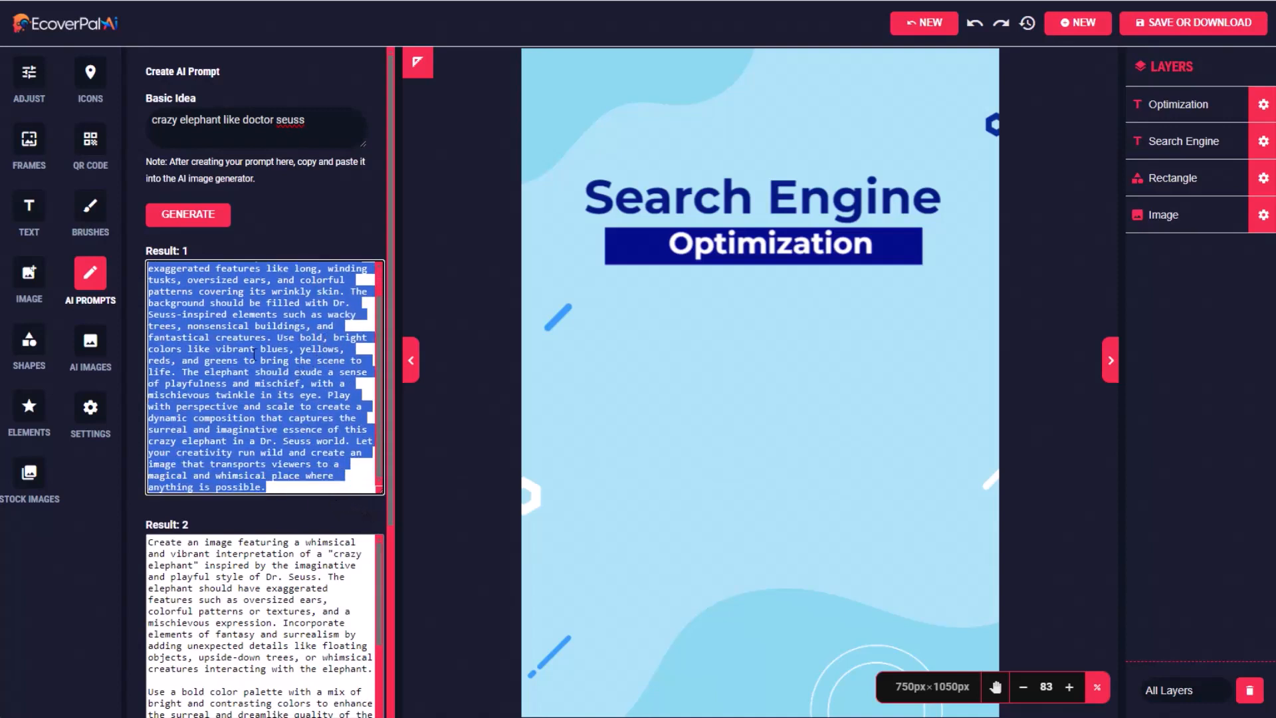
pyautogui.click(91, 340)
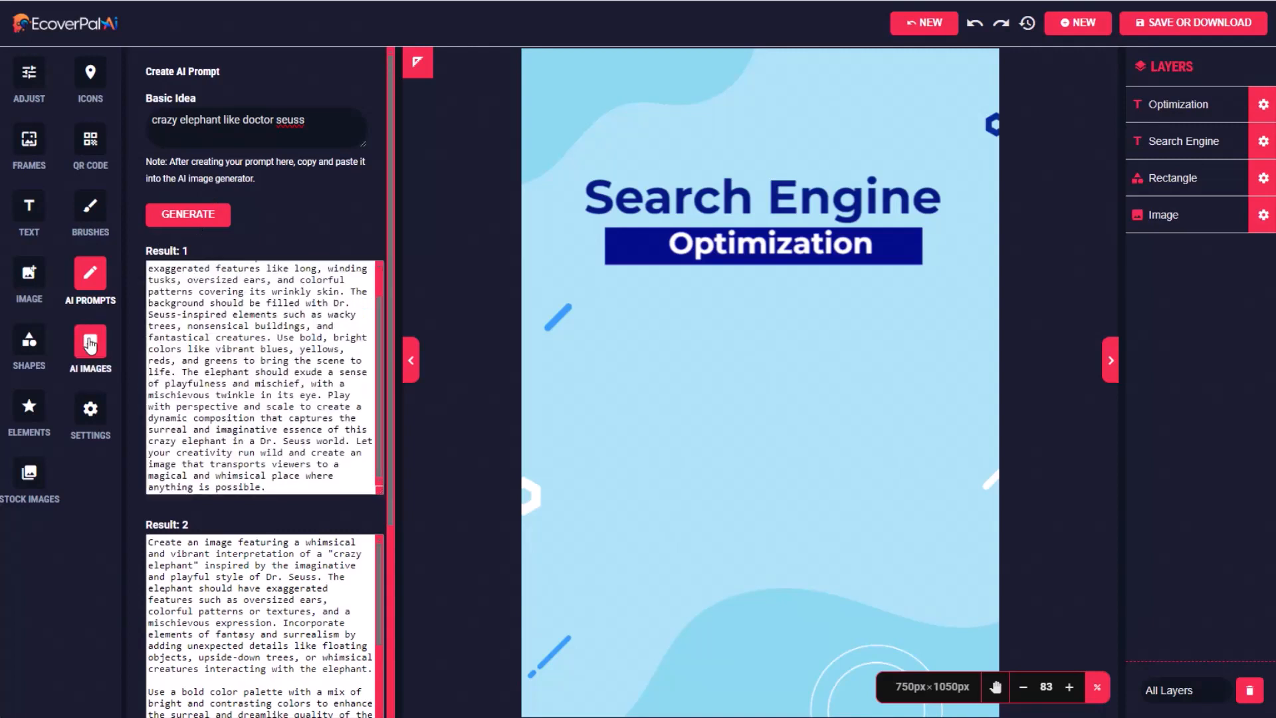
pyautogui.moveTo(247, 140); pyautogui.dragTo(128, 90)
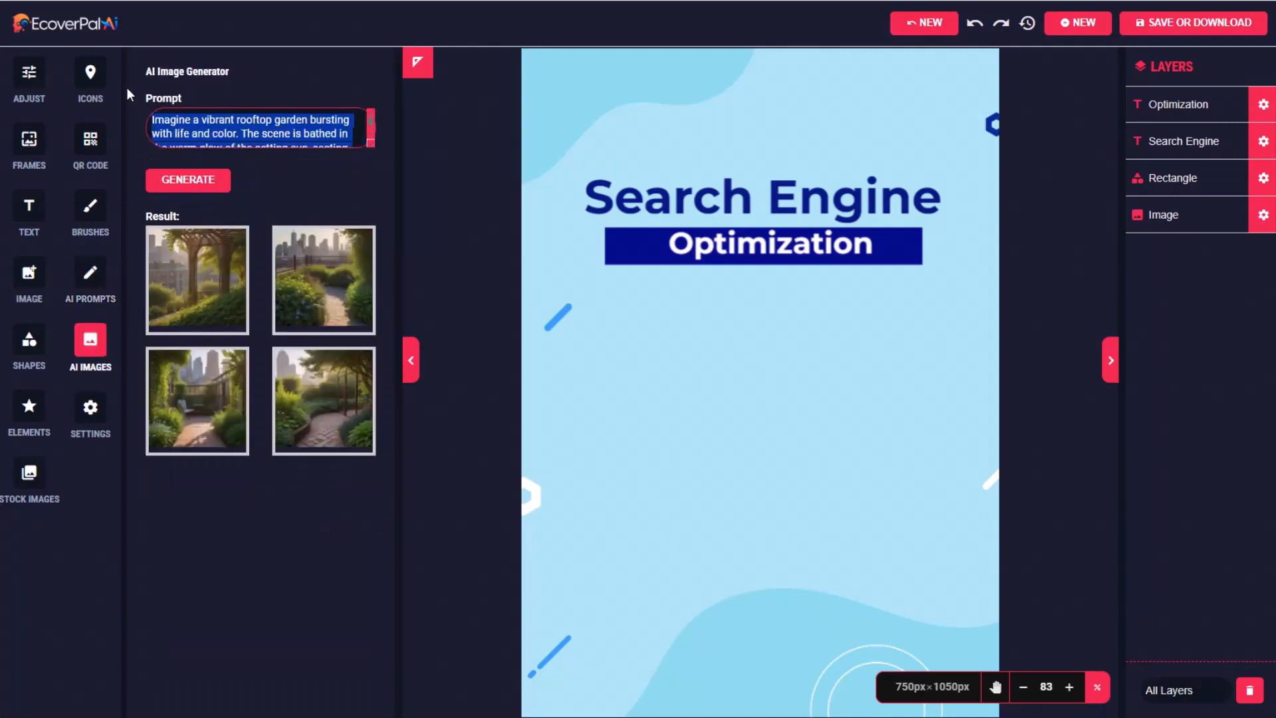
pyautogui.click(189, 181)
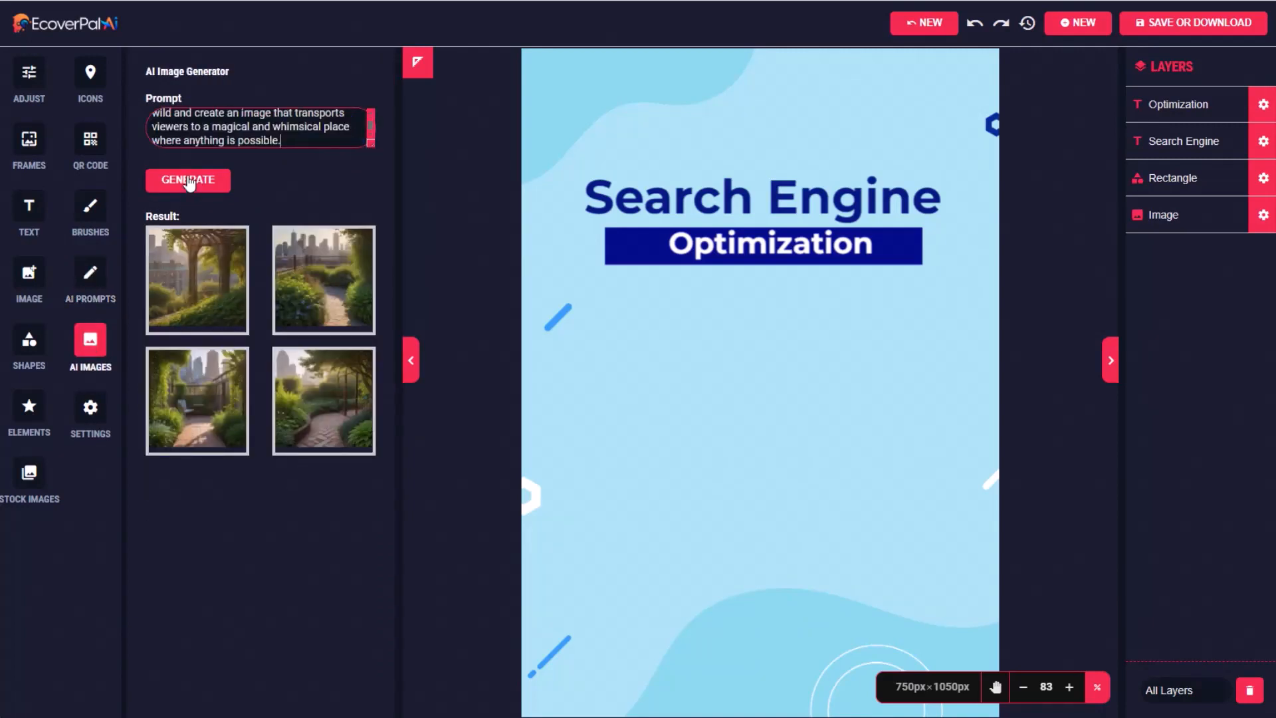
pyautogui.click(189, 180)
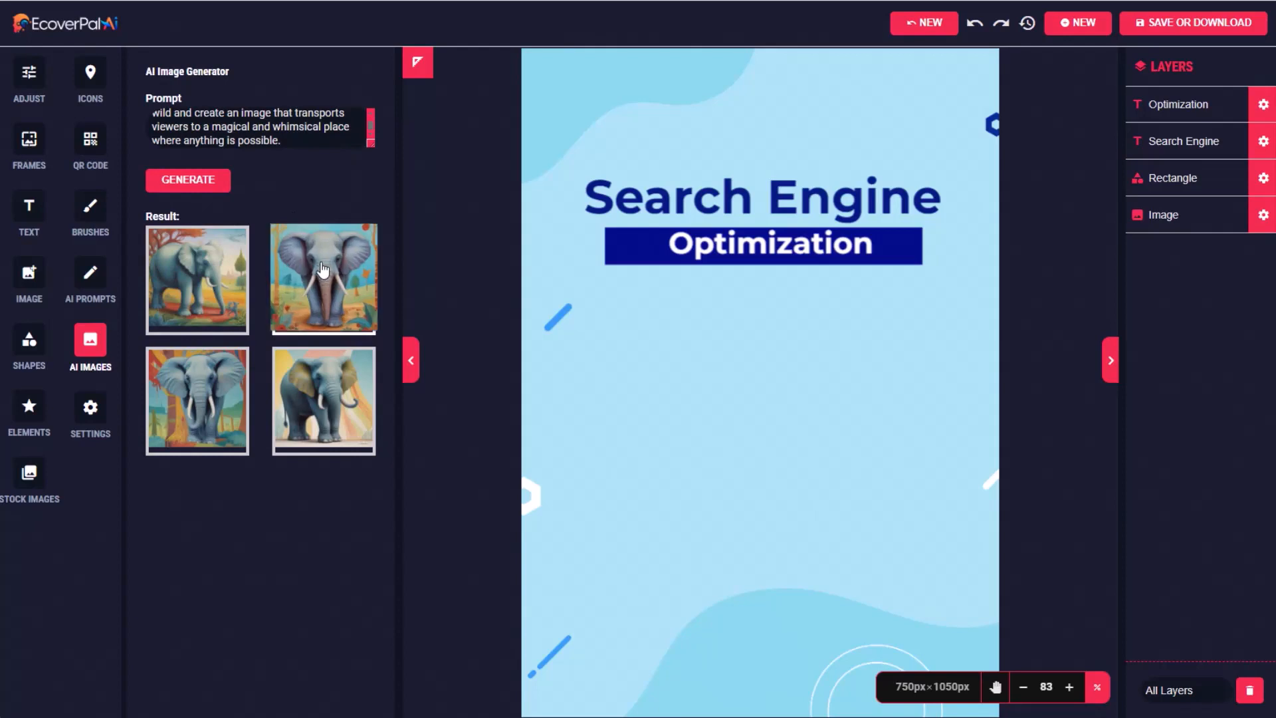
# Add the second generated elephant image to the cover and enlarge it below the title.
pyautogui.click(323, 269)
pyautogui.moveTo(729, 388); pyautogui.dragTo(677, 386)
pyautogui.moveTo(858, 580); pyautogui.dragTo(953, 674)
# Add the fourth generated elephant image, enlarge it over the first one and center it below the title.
pyautogui.click(91, 342)
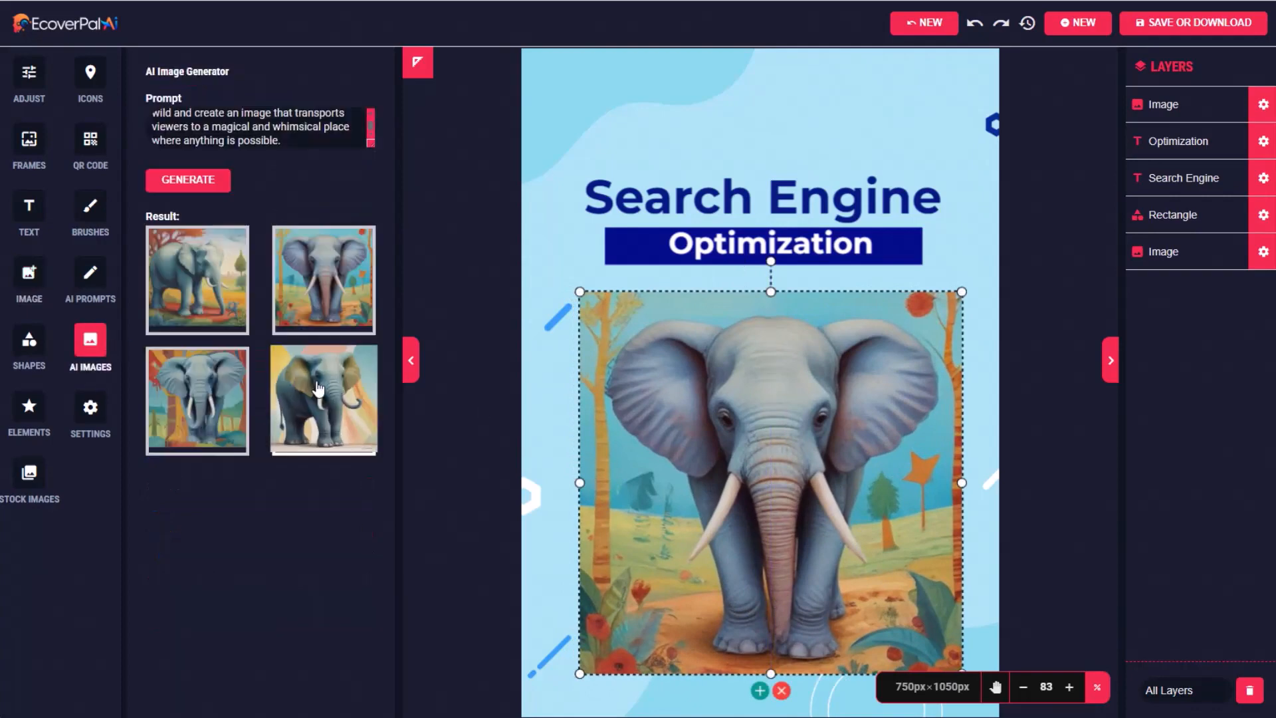
pyautogui.click(310, 396)
pyautogui.moveTo(729, 349); pyautogui.dragTo(655, 372)
pyautogui.moveTo(832, 550); pyautogui.dragTo(958, 674)
pyautogui.moveTo(799, 458); pyautogui.dragTo(813, 486)
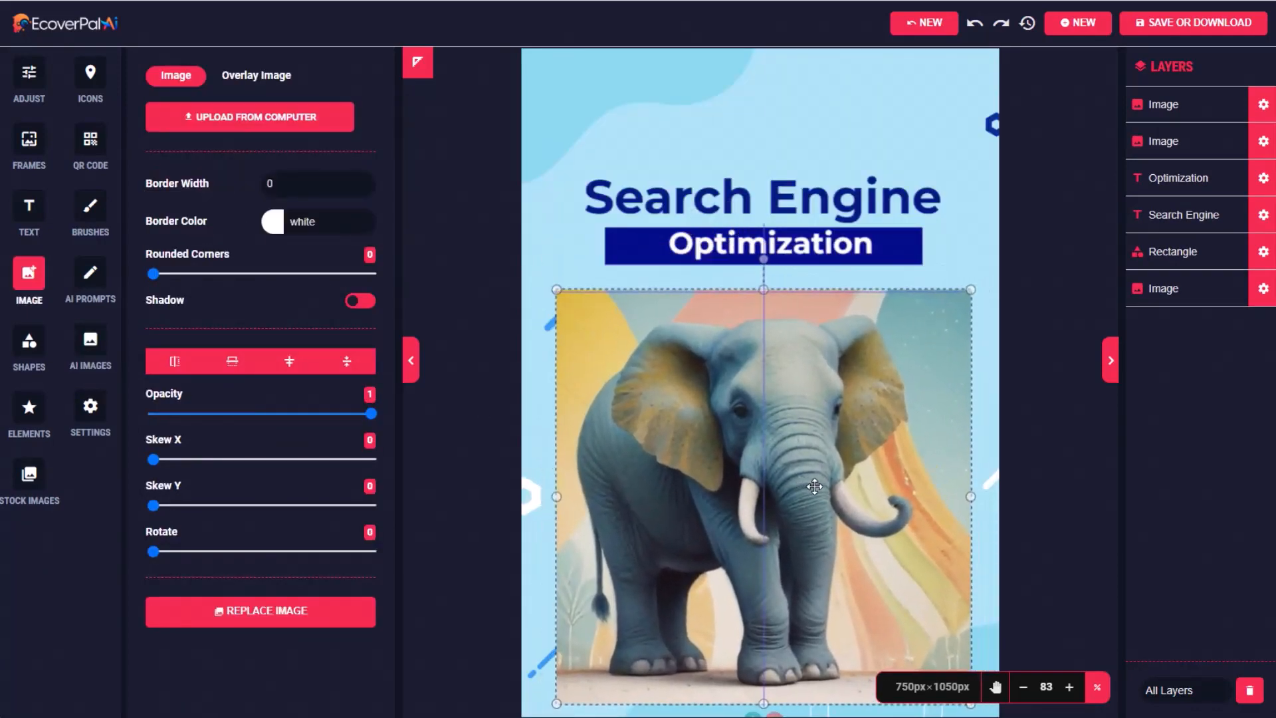
# Delete both elephant images from the cover.
pyautogui.moveTo(771, 715); pyautogui.dragTo(800, 434)
pyautogui.click(770, 604)
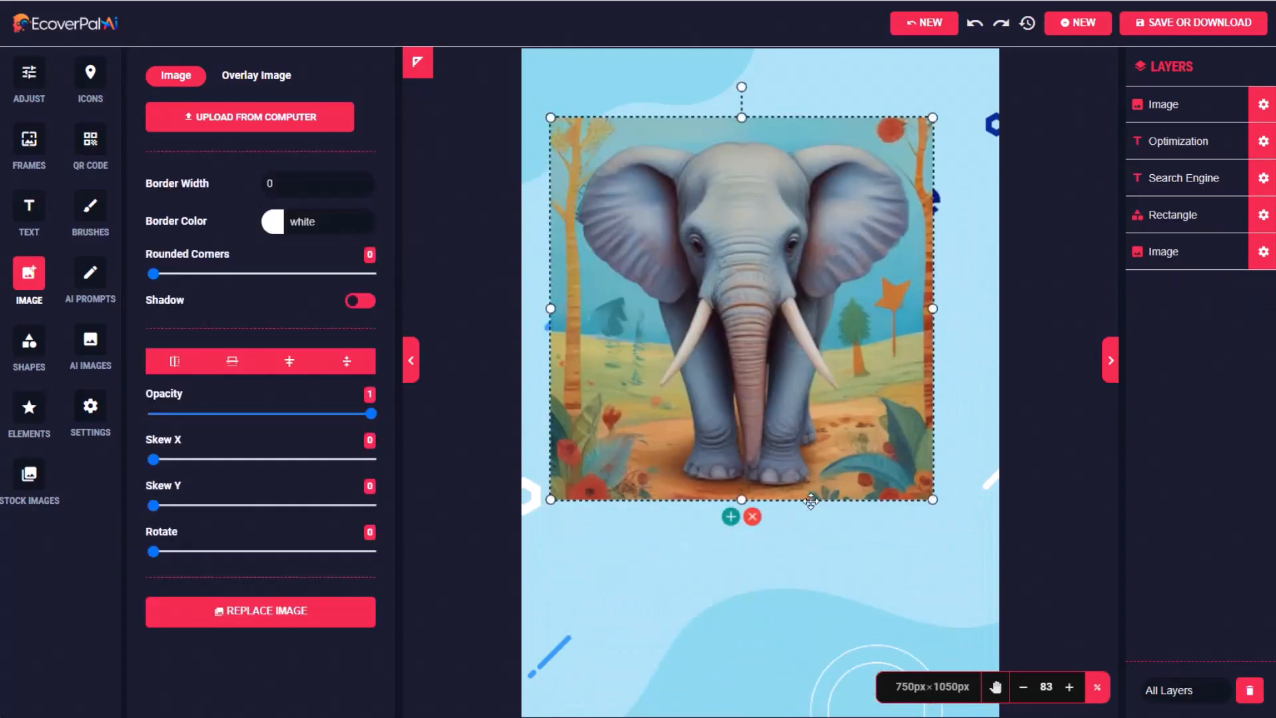
pyautogui.click(753, 521)
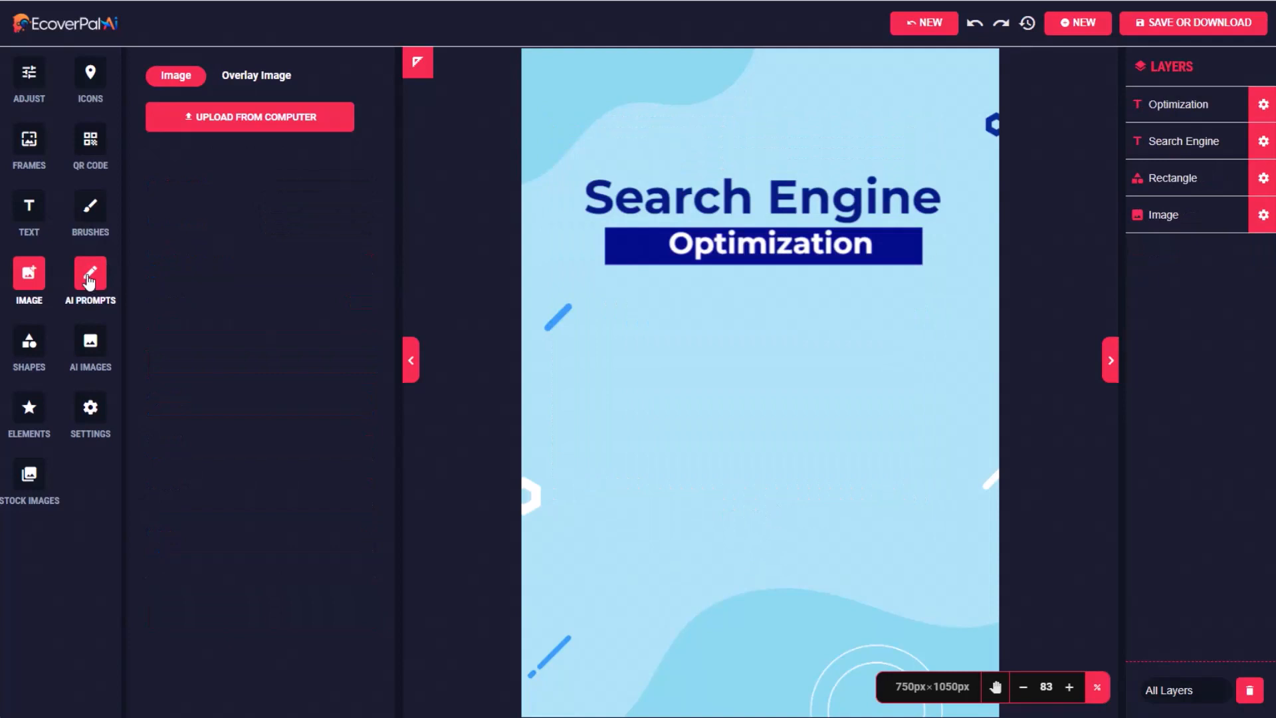
# Save the fourth and the second generated elephant images to the computer as PNG files.
pyautogui.click(90, 340)
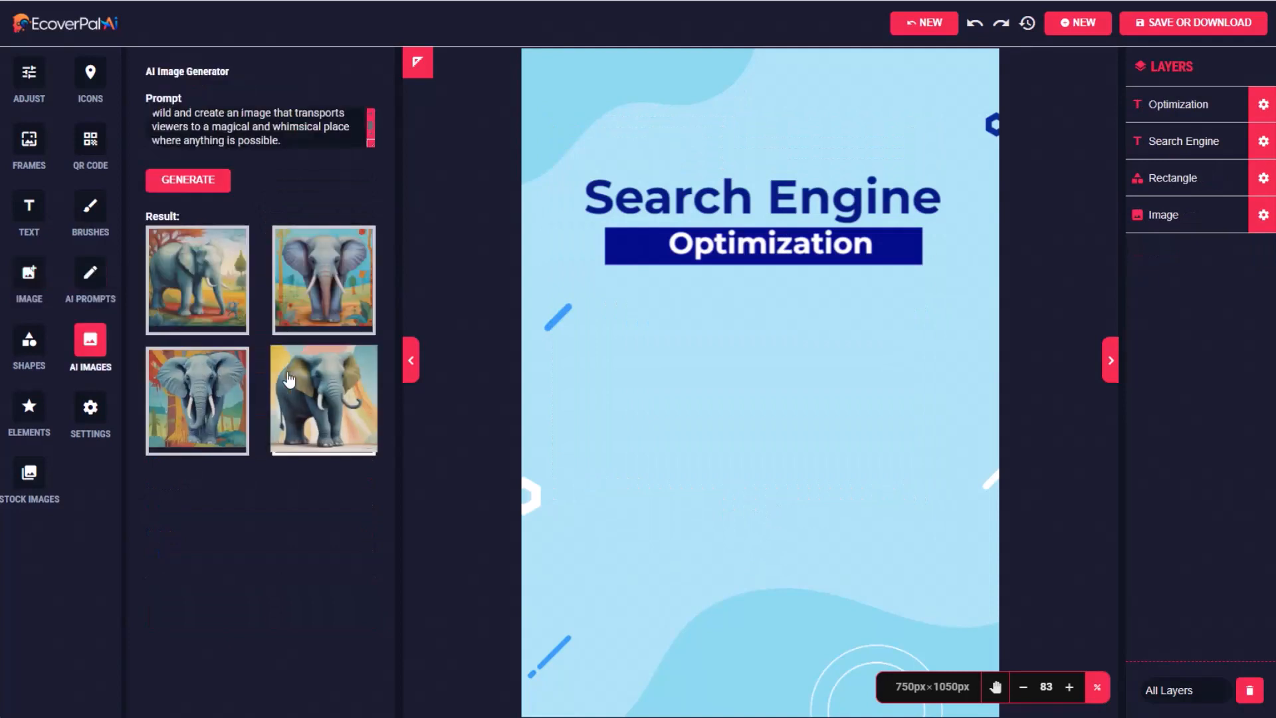
pyautogui.rightClick(315, 376)
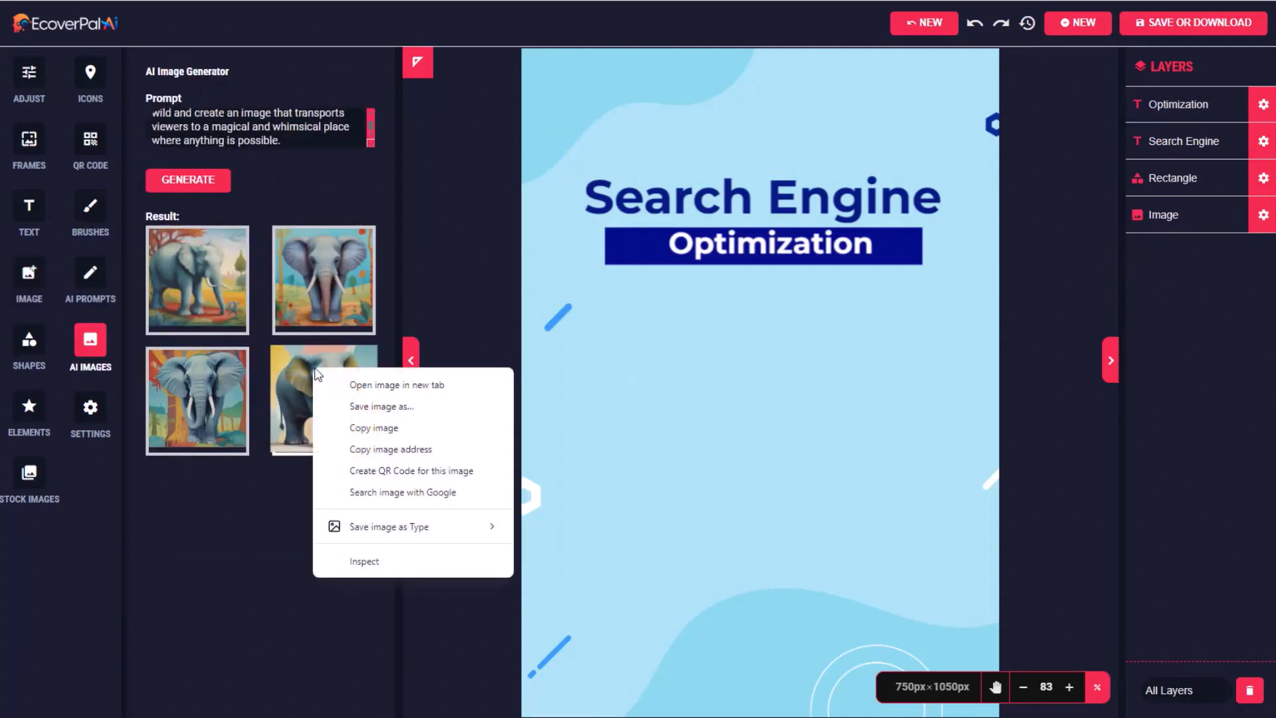
pyautogui.click(382, 408)
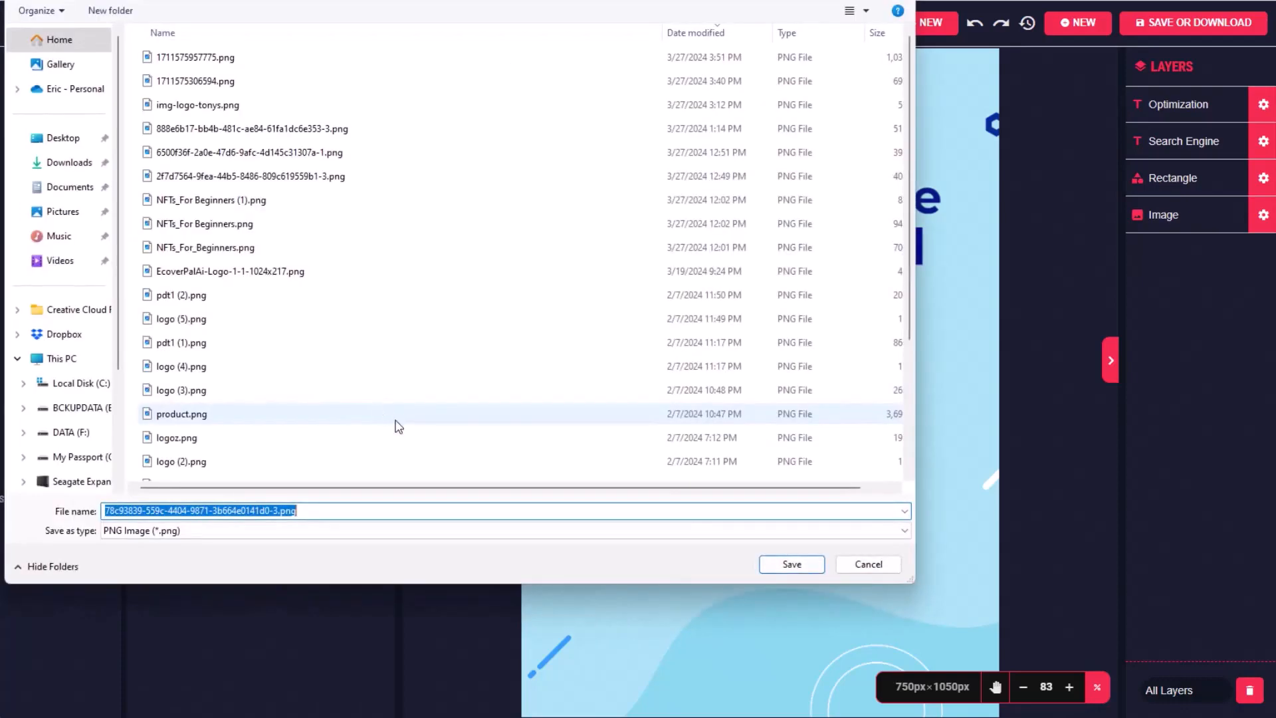
pyautogui.click(808, 570)
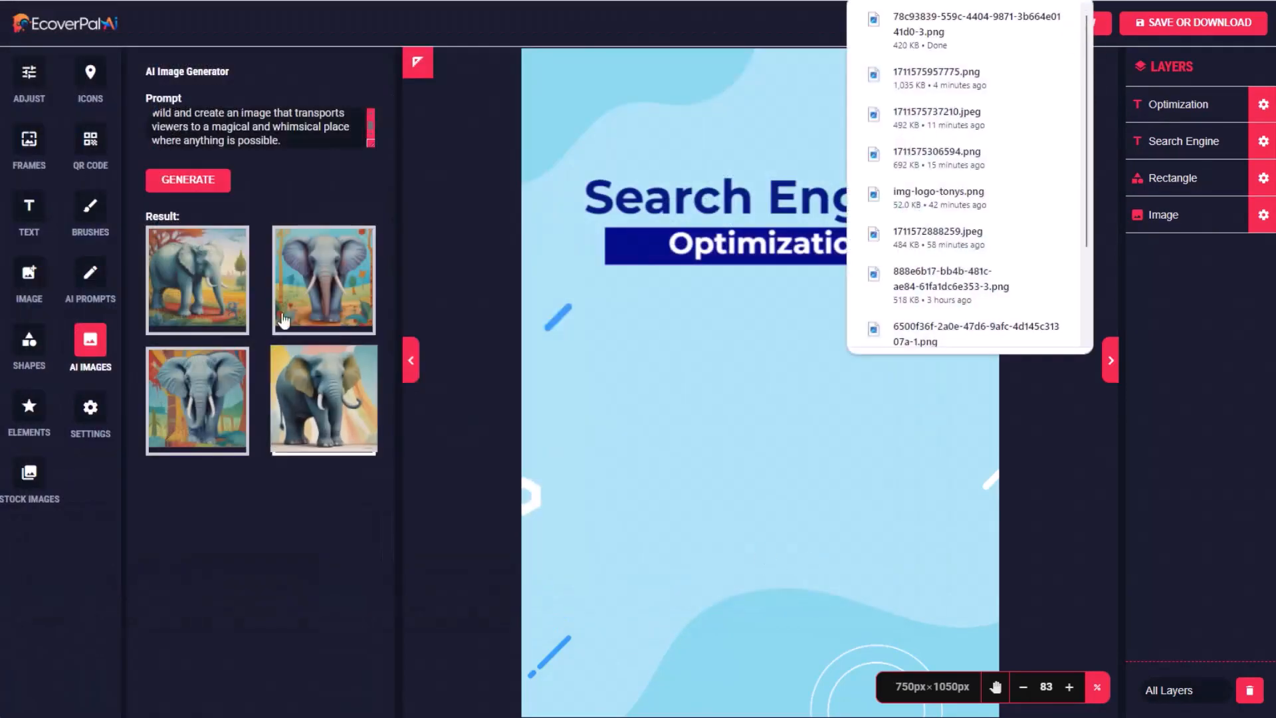
pyautogui.rightClick(296, 275)
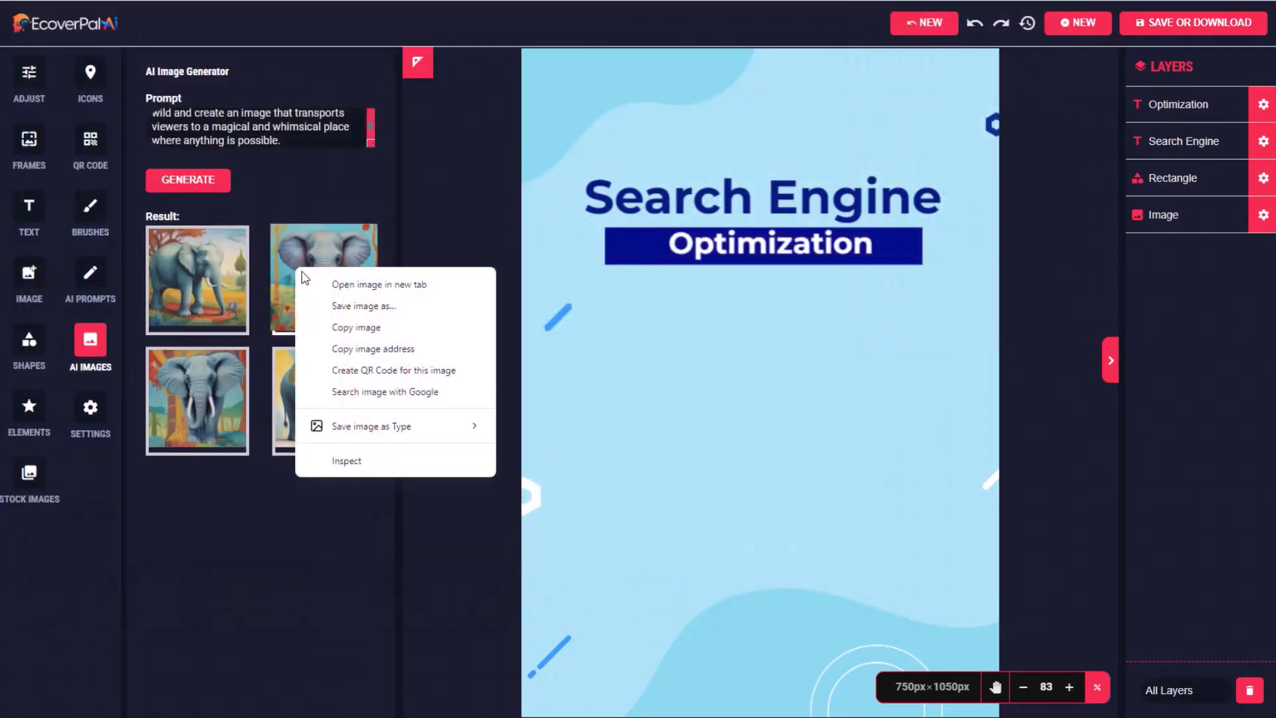
pyautogui.click(338, 308)
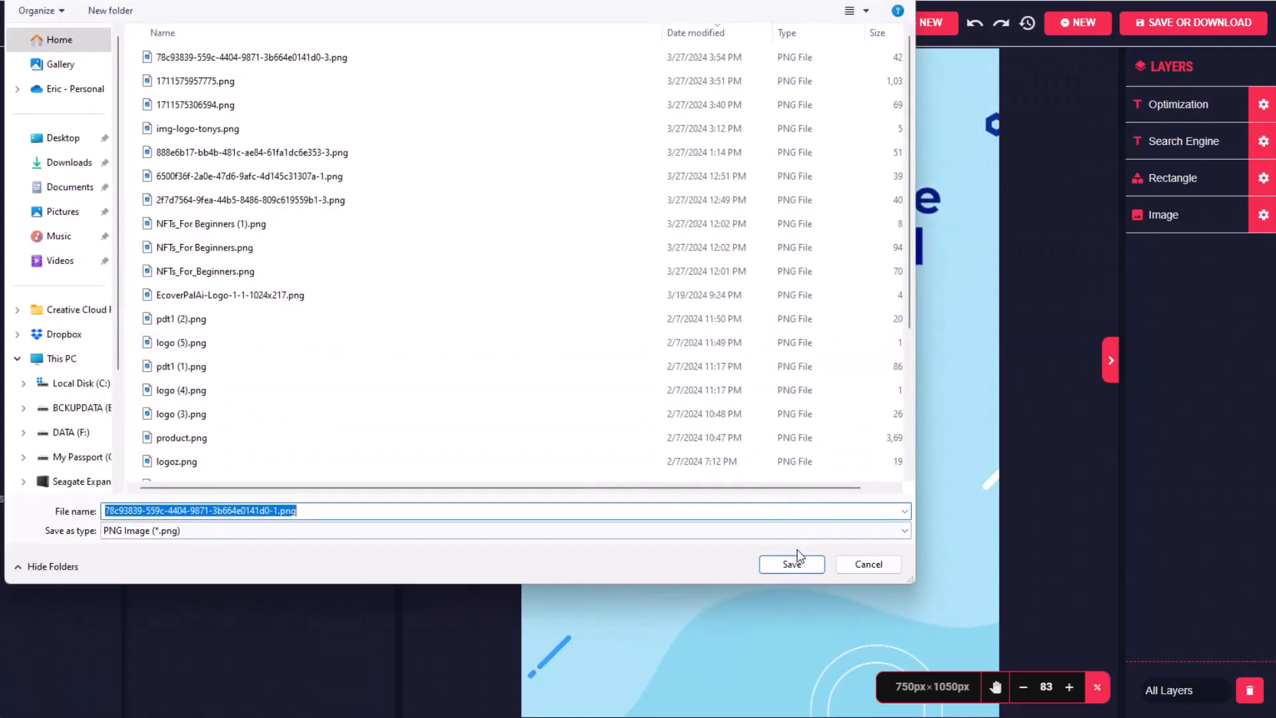
pyautogui.click(801, 562)
# Copy the second prompt result into the AI image generator in place of the current prompt and generate new elephant images.
pyautogui.click(98, 281)
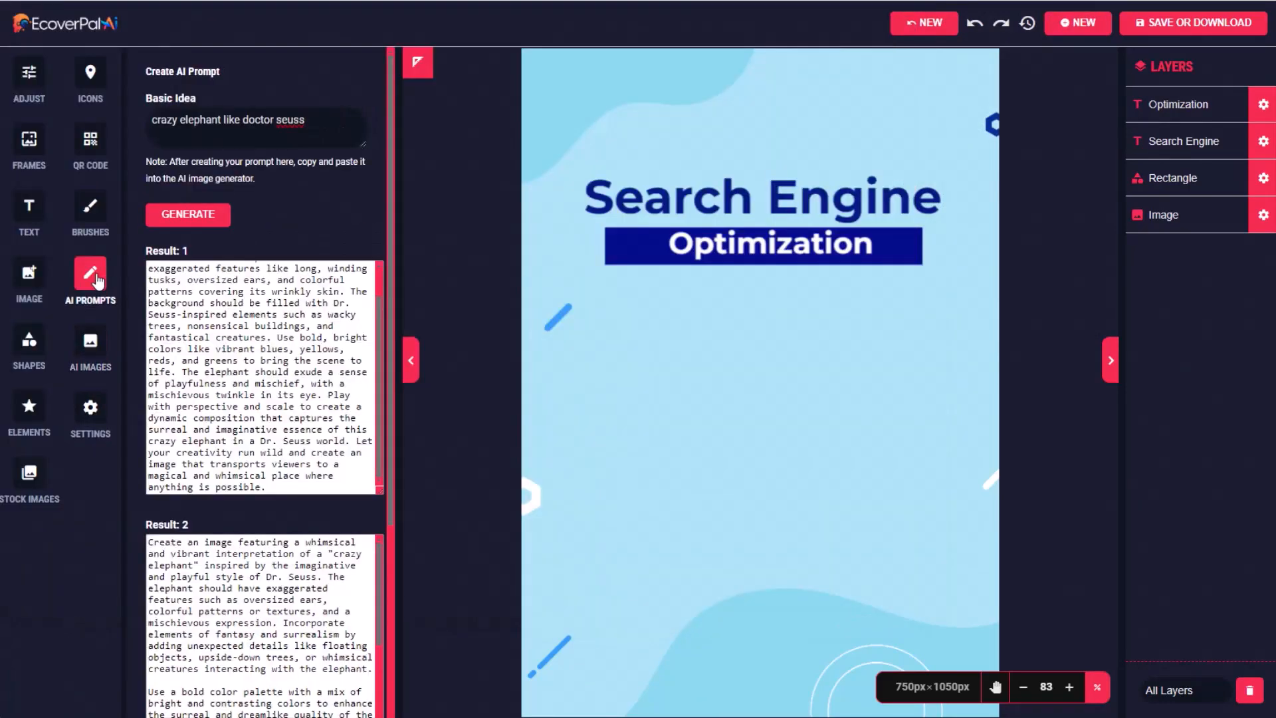
pyautogui.scroll(-5, 377, 465)
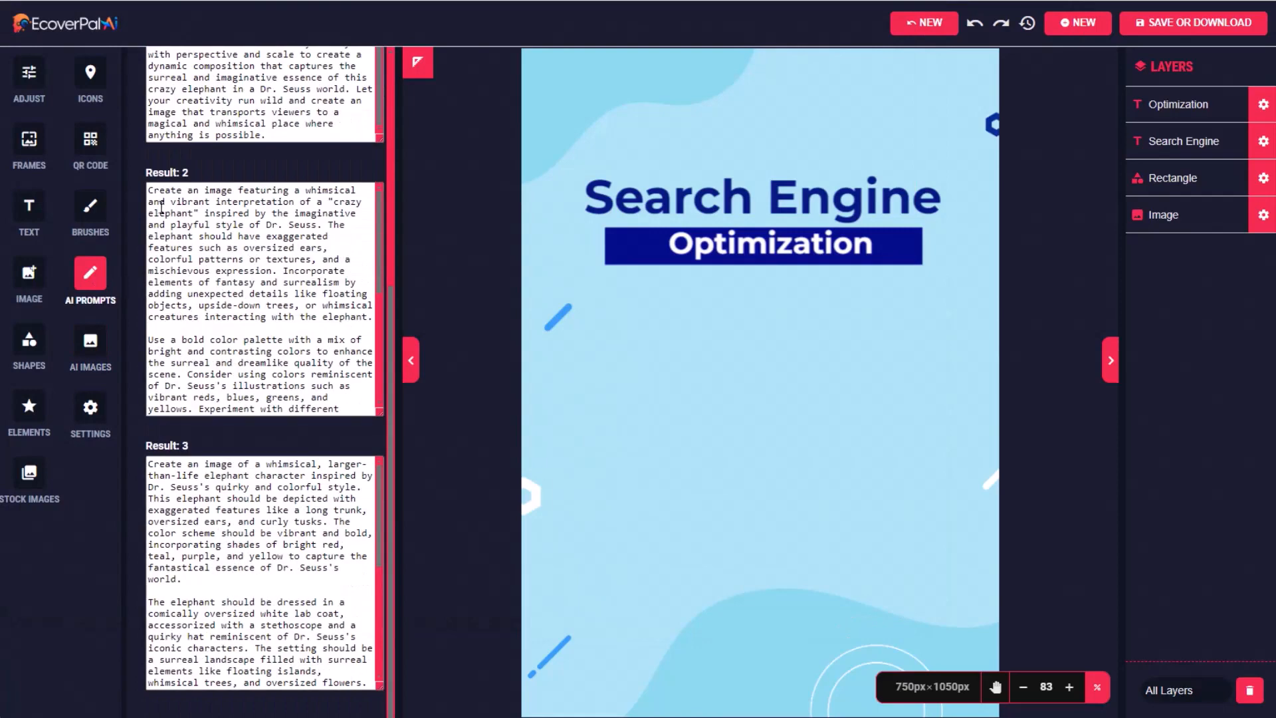
pyautogui.moveTo(152, 191); pyautogui.dragTo(333, 442)
pyautogui.click(91, 340)
pyautogui.moveTo(293, 141); pyautogui.dragTo(91, 72)
pyautogui.hotkey('ctrl', 'v')
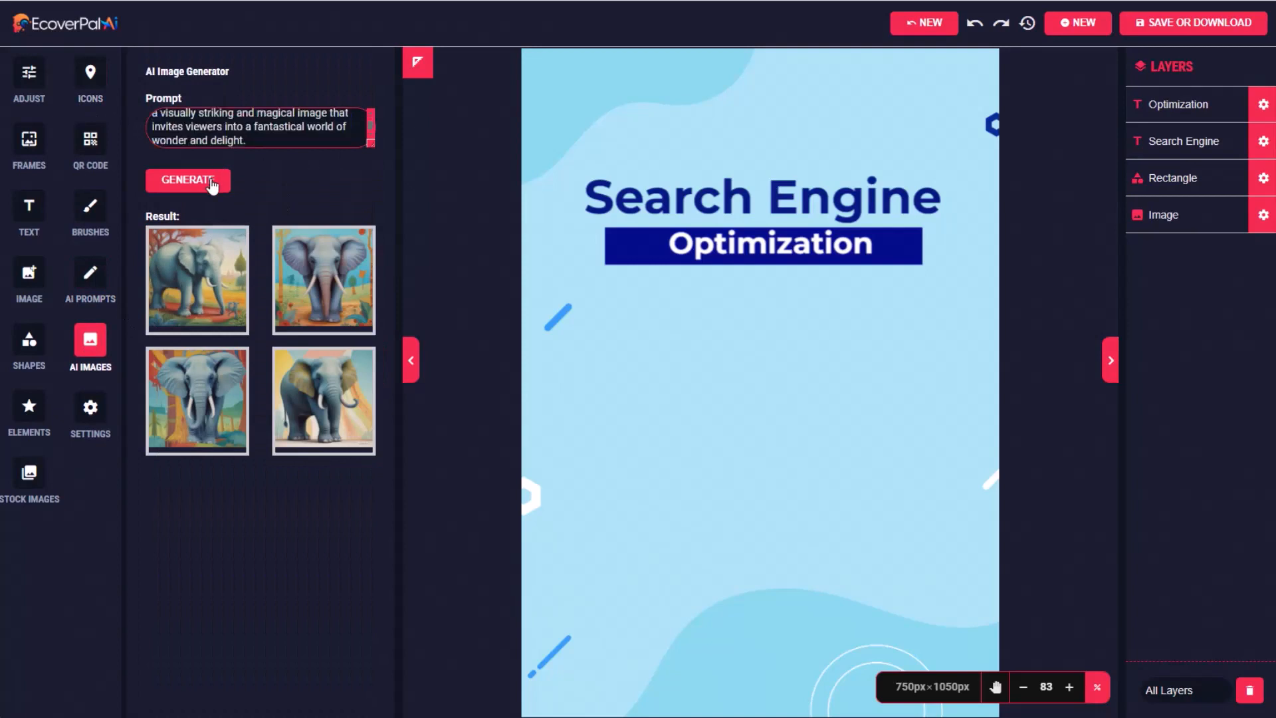
pyautogui.click(212, 184)
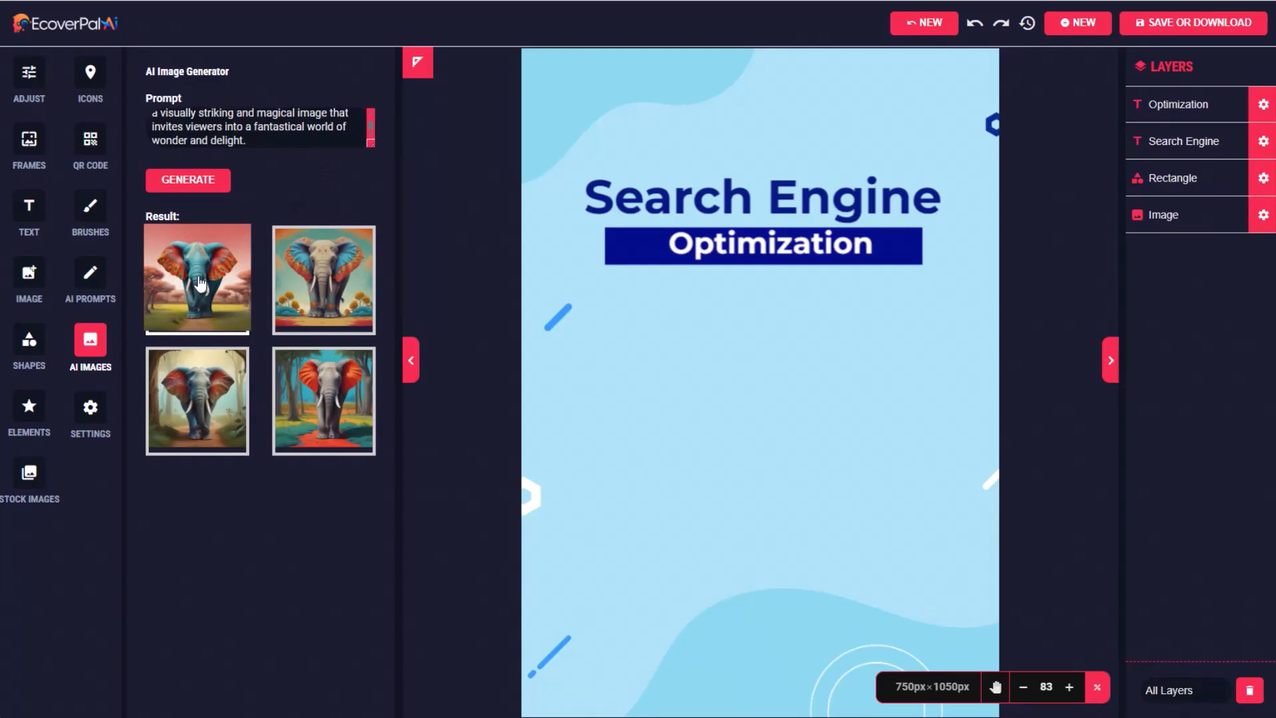
# Add the first new image, the teal elephant with red ears, and enlarge it to fill the area below the title.
pyautogui.click(200, 279)
pyautogui.moveTo(854, 440); pyautogui.dragTo(969, 562)
pyautogui.moveTo(734, 224); pyautogui.dragTo(711, 345)
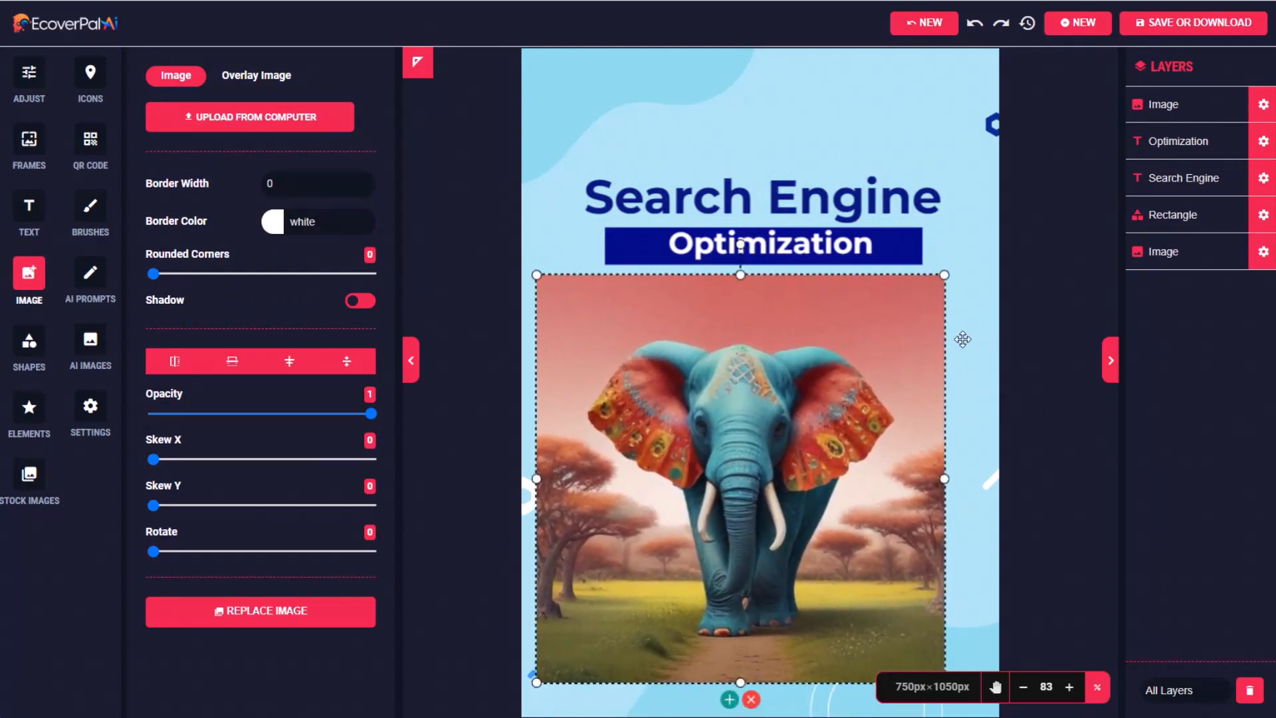
pyautogui.moveTo(948, 276); pyautogui.dragTo(982, 245)
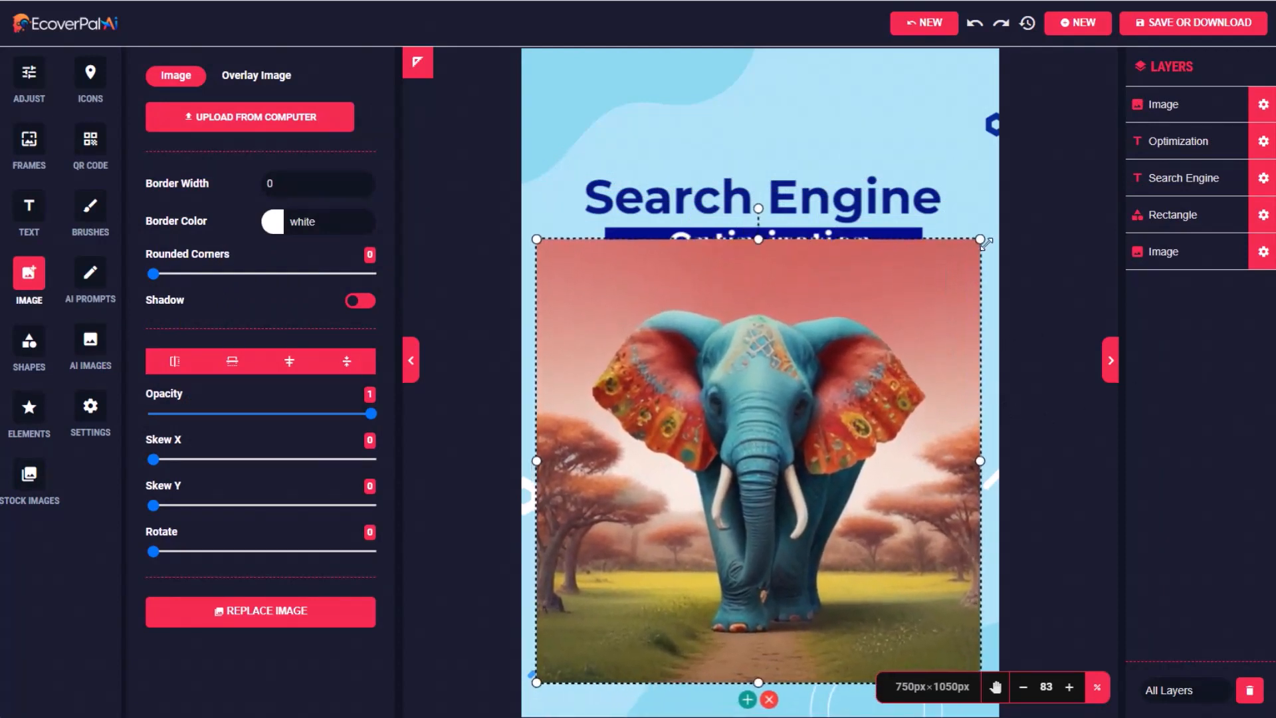
pyautogui.hotkey('ctrl', 'z')
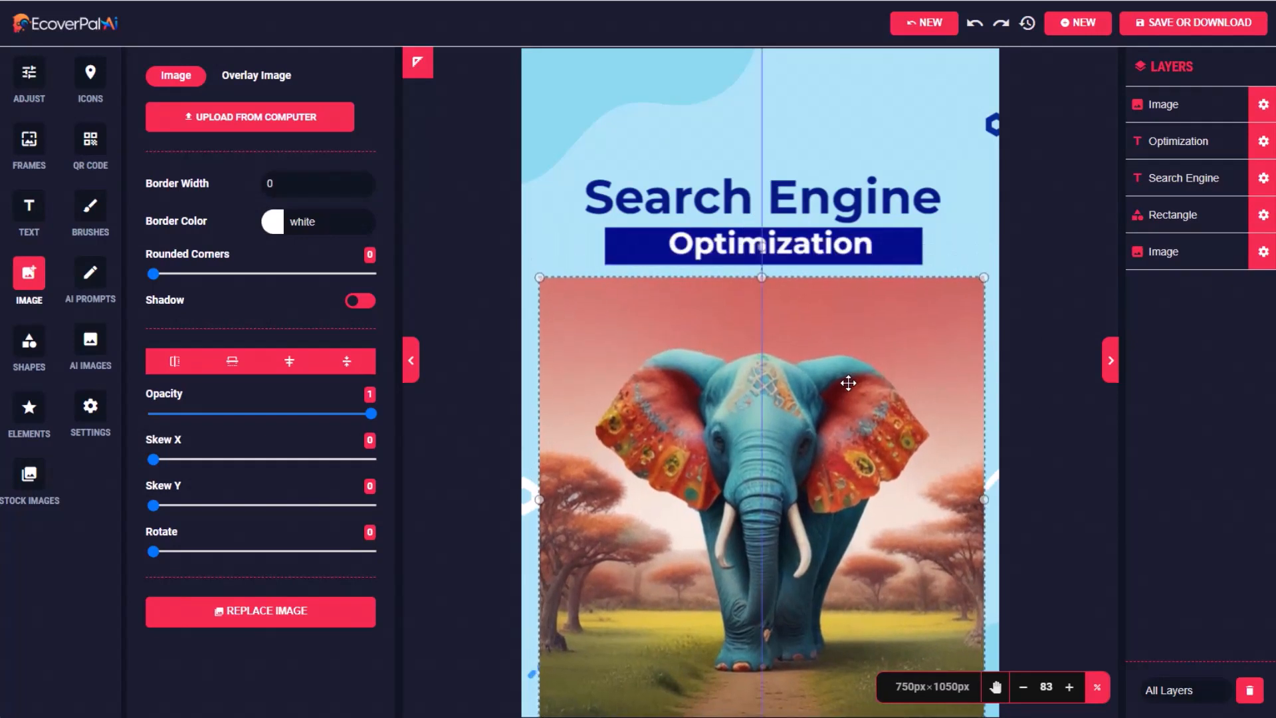
pyautogui.moveTo(872, 590); pyautogui.dragTo(891, 595)
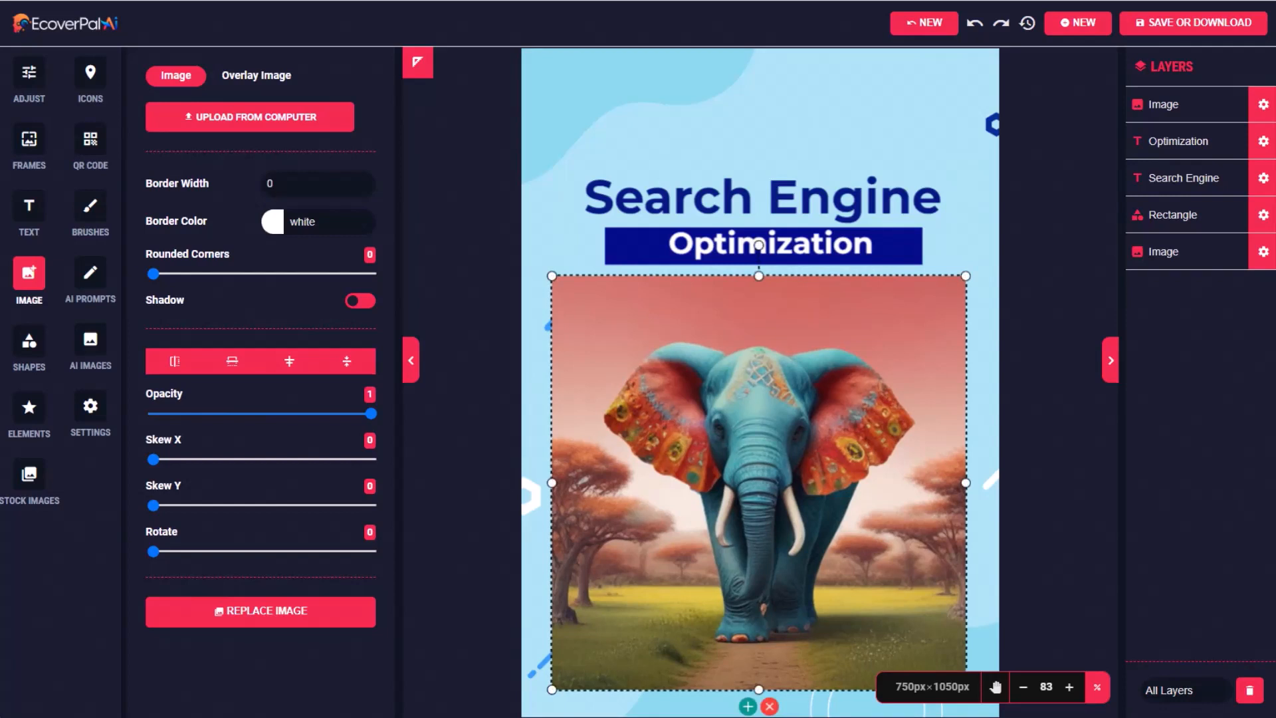
# Replace the cover's "Search Engine" title text with "The Colorful".
pyautogui.doubleClick(733, 189)
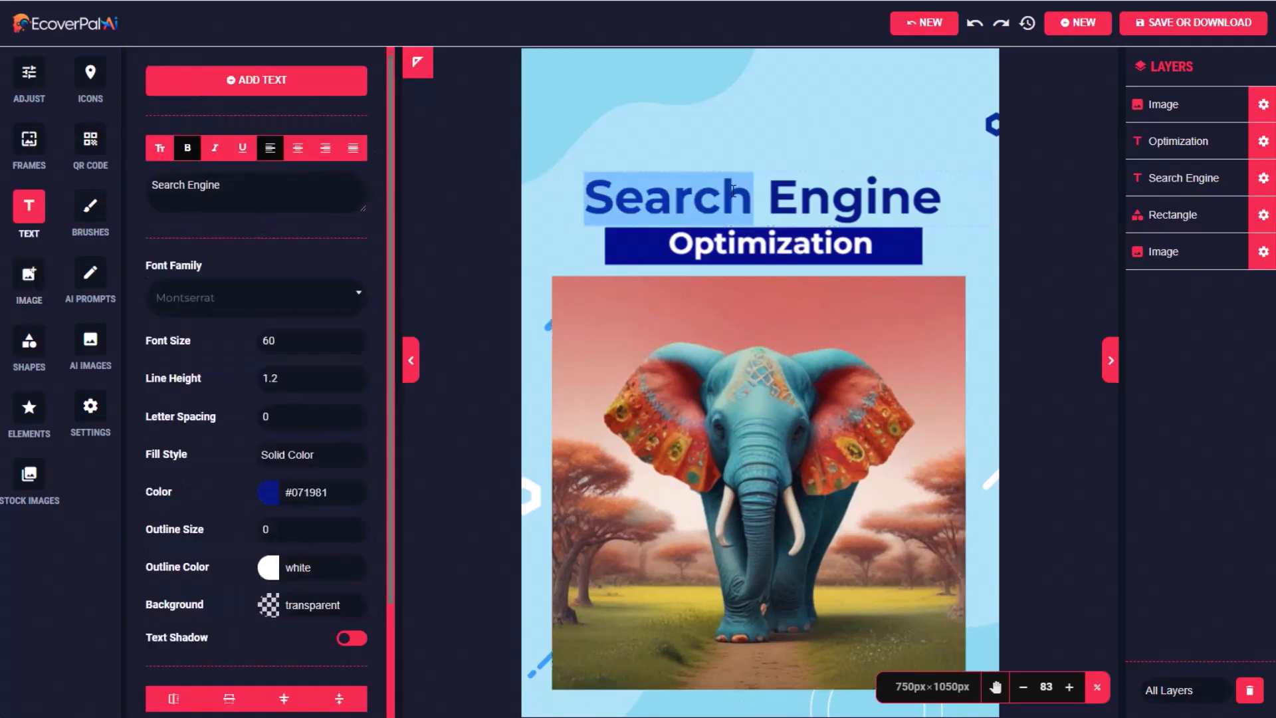
pyautogui.click(832, 188)
pyautogui.tripleClick(847, 191)
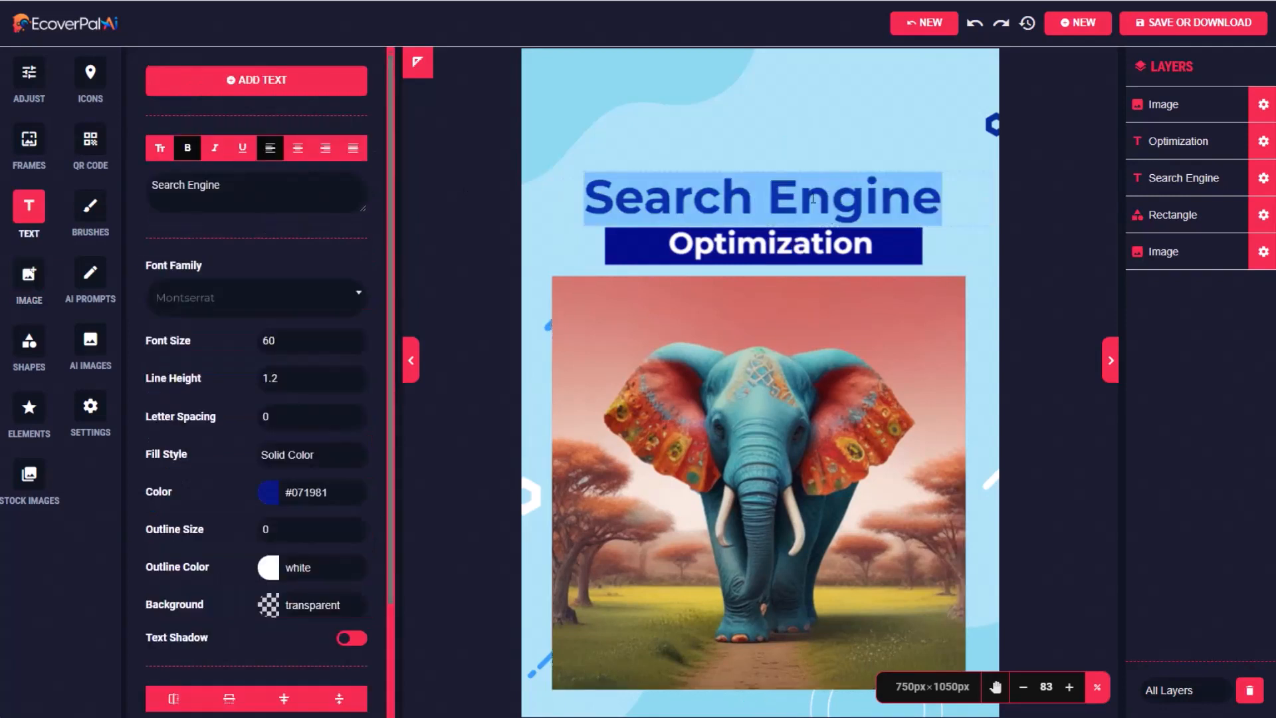
pyautogui.write('The Colorful')
# Change the color of the whole "The Colorful" title to red #f44336.
pyautogui.moveTo(884, 190); pyautogui.dragTo(583, 194)
pyautogui.click(288, 491)
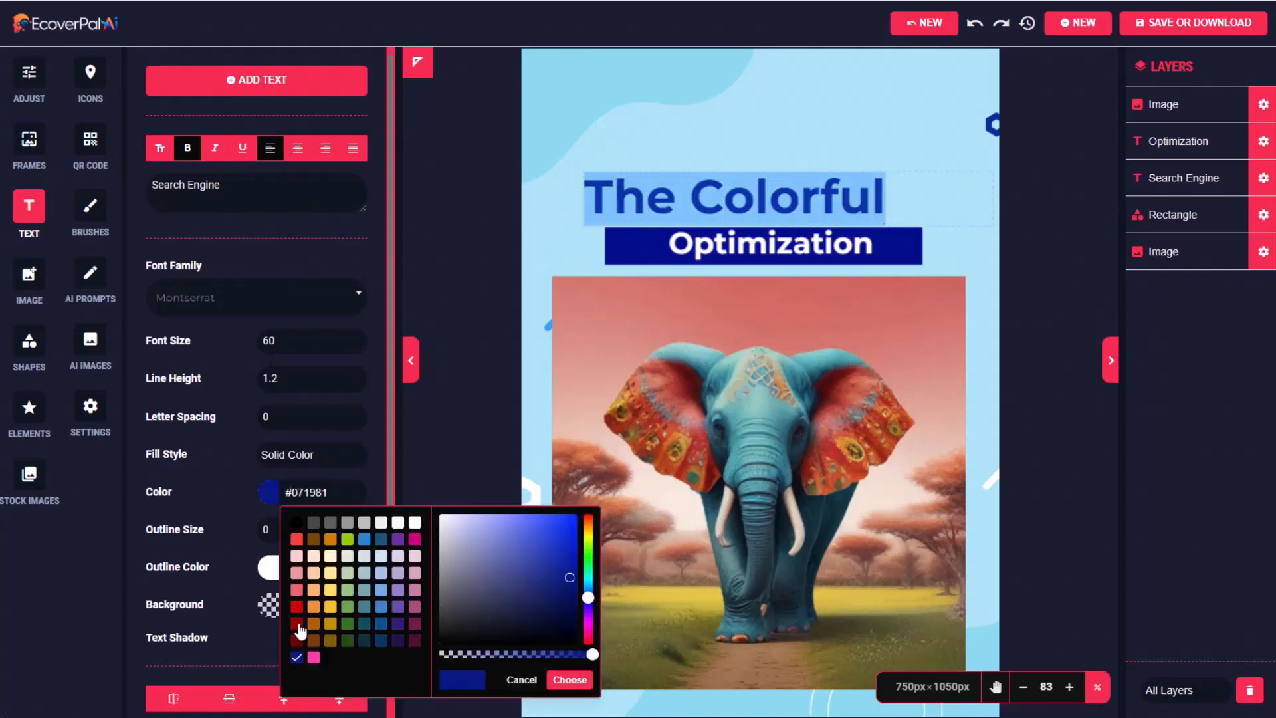
pyautogui.click(296, 538)
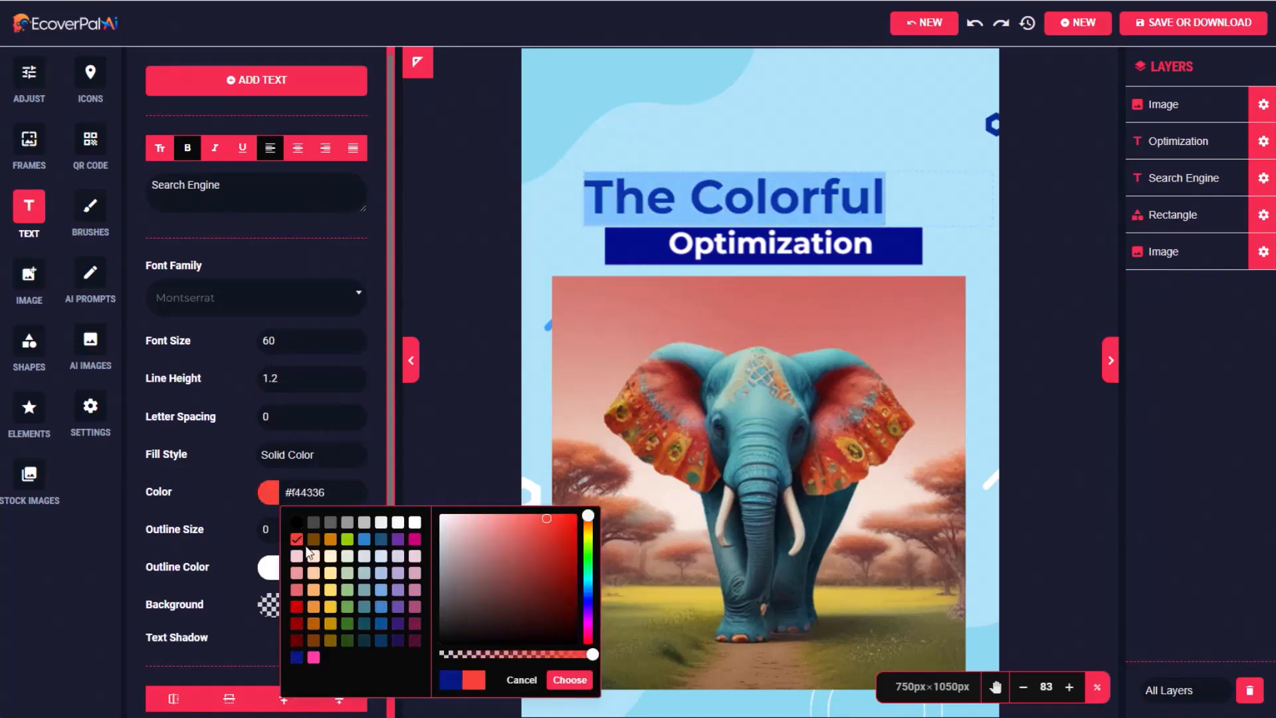
pyautogui.click(570, 679)
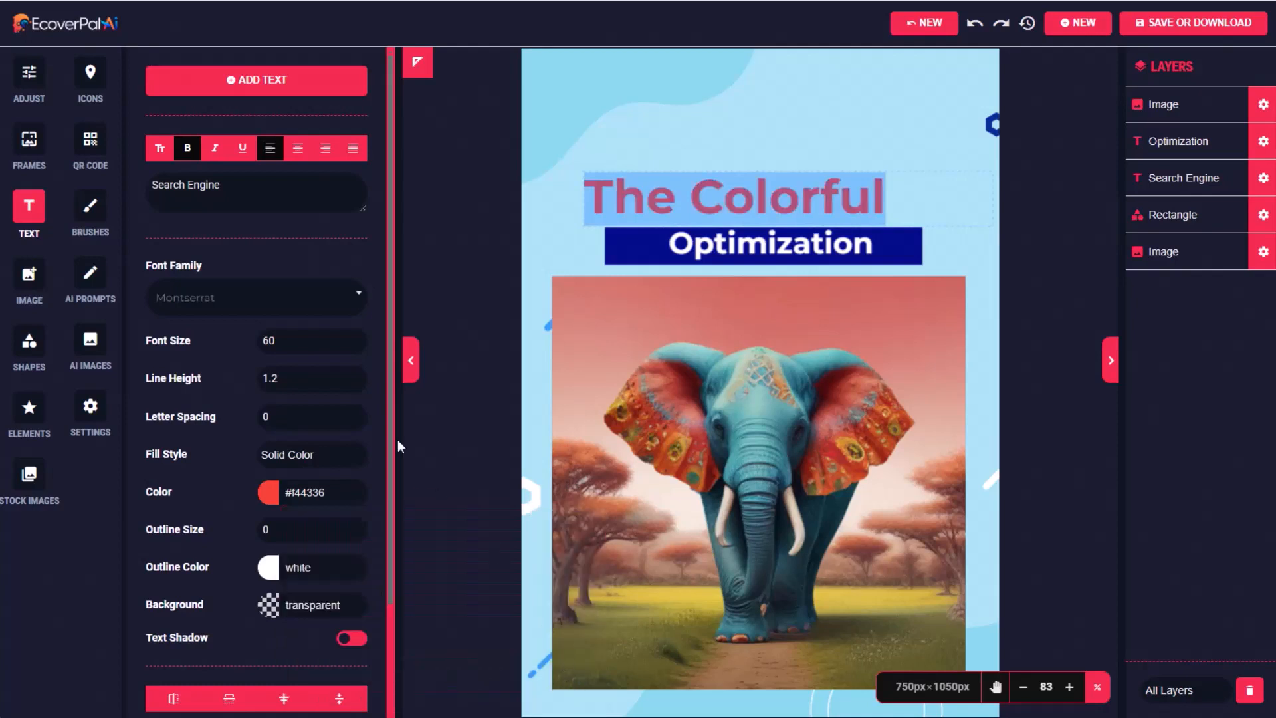
# Set the "The Colorful" title in Poppins and increase its font size until it is slightly wider than the blue banner.
pyautogui.click(266, 297)
pyautogui.click(217, 464)
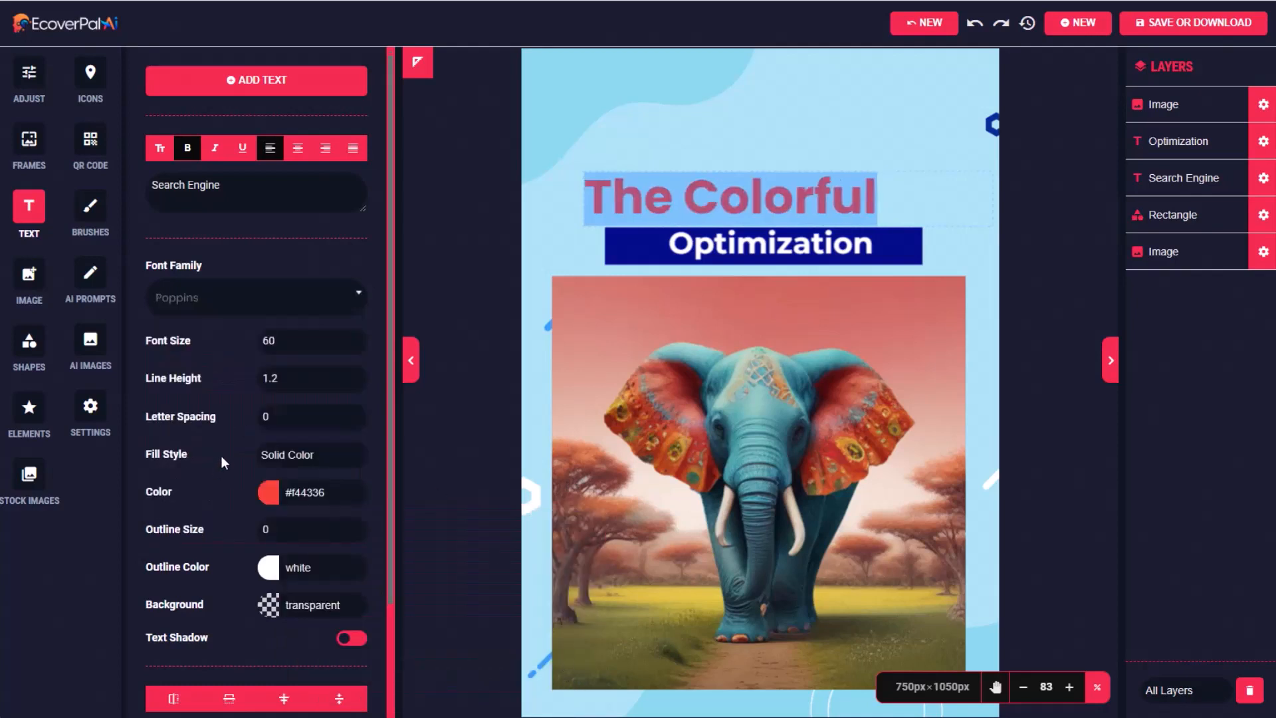
pyautogui.click(356, 339)
pyautogui.click(357, 338)
pyautogui.click(357, 338)
pyautogui.click(356, 338)
pyautogui.click(357, 339)
pyautogui.click(356, 338)
pyautogui.click(357, 339)
pyautogui.doubleClick(356, 339)
pyautogui.click(356, 338)
pyautogui.click(357, 339)
pyautogui.click(357, 339)
pyautogui.click(357, 339)
pyautogui.click(356, 339)
pyautogui.click(357, 339)
# Replace the "Optimization" subtitle with "Elephant King" on one line and position it over the blue banner.
pyautogui.click(703, 246)
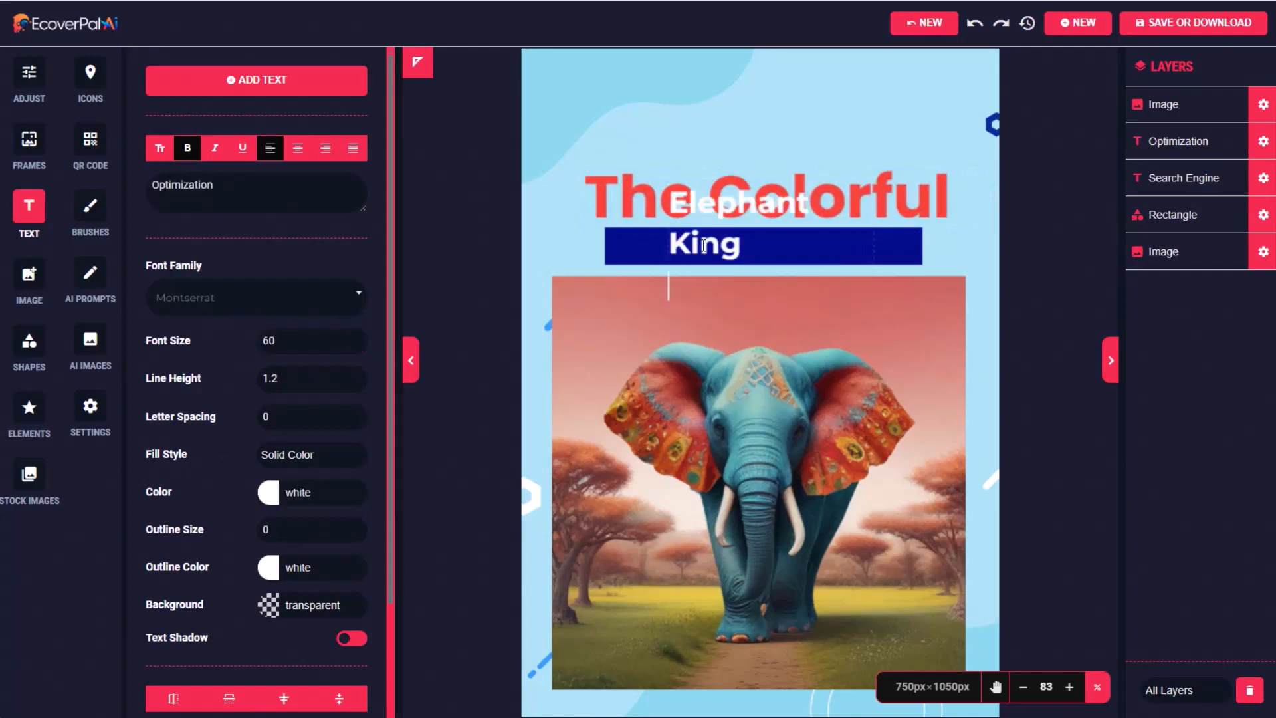
pyautogui.press('Escape')
pyautogui.moveTo(864, 244)
pyautogui.mouseDown()
pyautogui.moveTo(927, 241)
pyautogui.moveTo(857, 245)
pyautogui.moveTo(983, 214)
pyautogui.moveTo(842, 244)
pyautogui.mouseUp()
# Move the "The Colorful" title up and extend the blue banner's upper edge to make it taller.
pyautogui.click(785, 238)
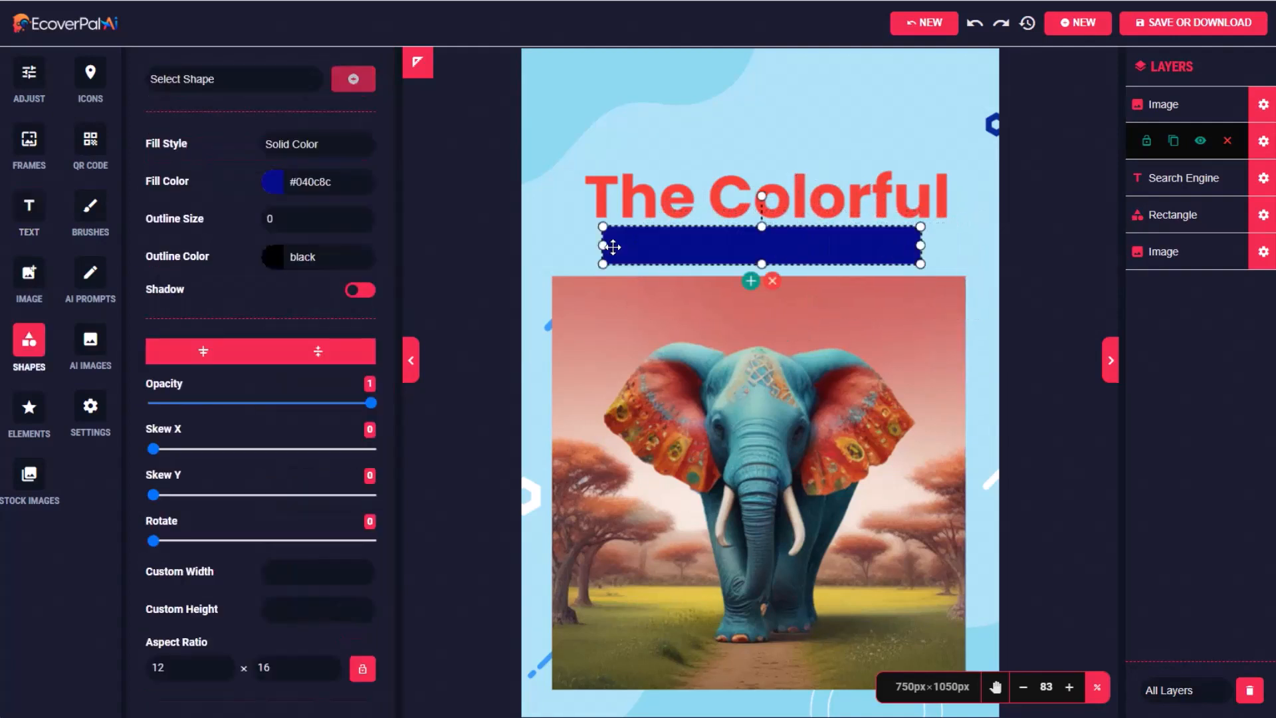
pyautogui.moveTo(817, 187); pyautogui.dragTo(810, 136)
pyautogui.click(608, 245)
pyautogui.moveTo(761, 226); pyautogui.dragTo(762, 204)
# Center "Elephant King" vertically in the taller banner and lower the "The Colorful" title to just above it.
pyautogui.click(1264, 108)
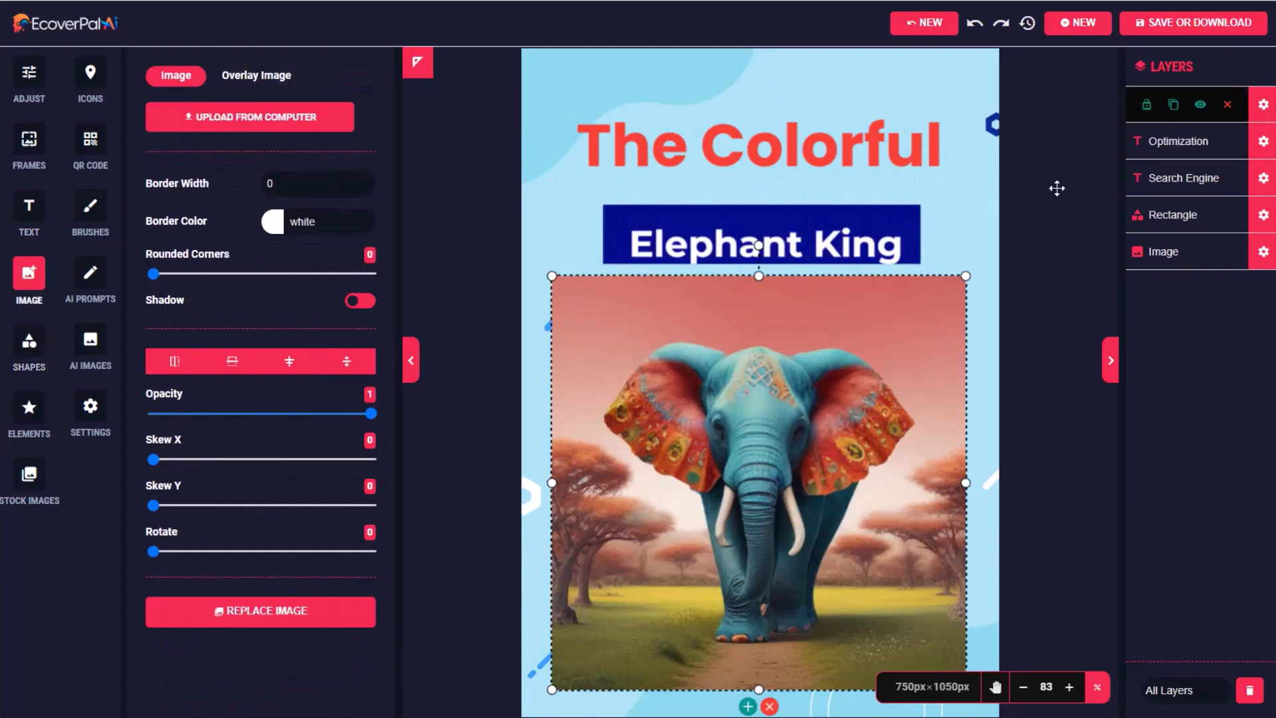
pyautogui.moveTo(832, 243); pyautogui.dragTo(828, 231)
pyautogui.moveTo(817, 150); pyautogui.dragTo(816, 172)
# Change the banner rectangle's fill color to dark red #990000 and deselect it by selecting the elephant image.
pyautogui.click(610, 240)
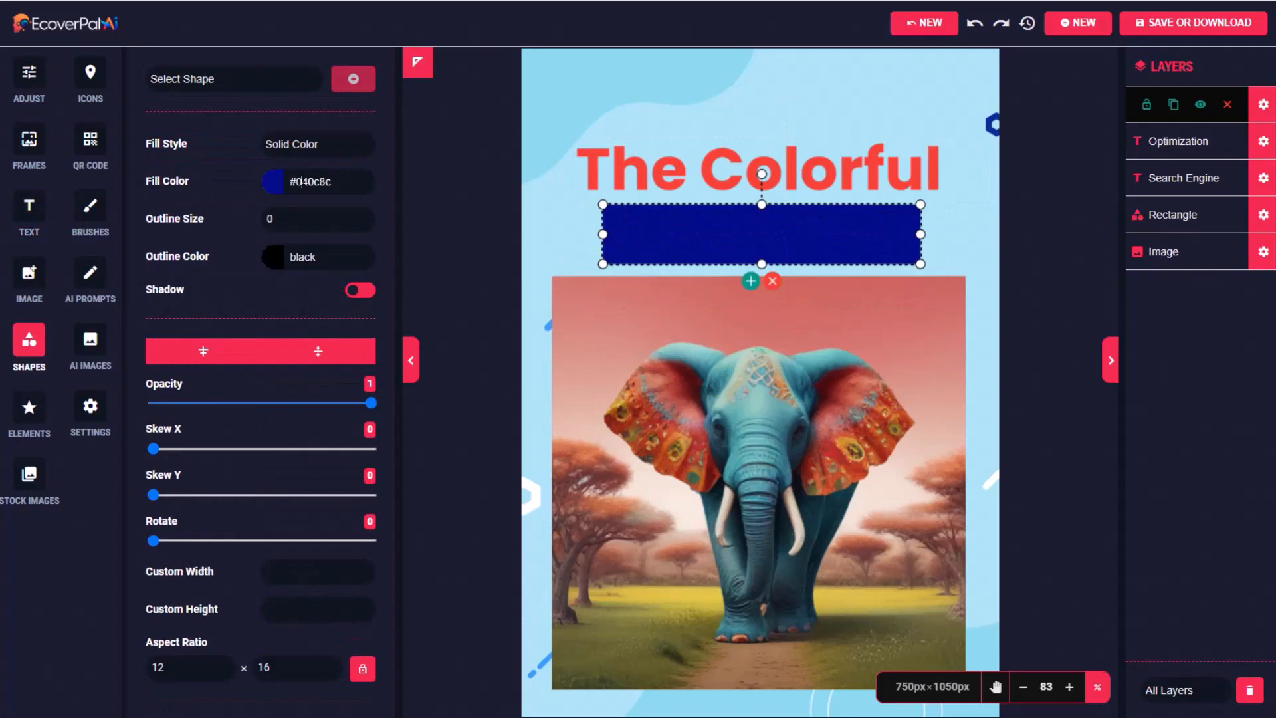
pyautogui.click(277, 184)
pyautogui.click(301, 314)
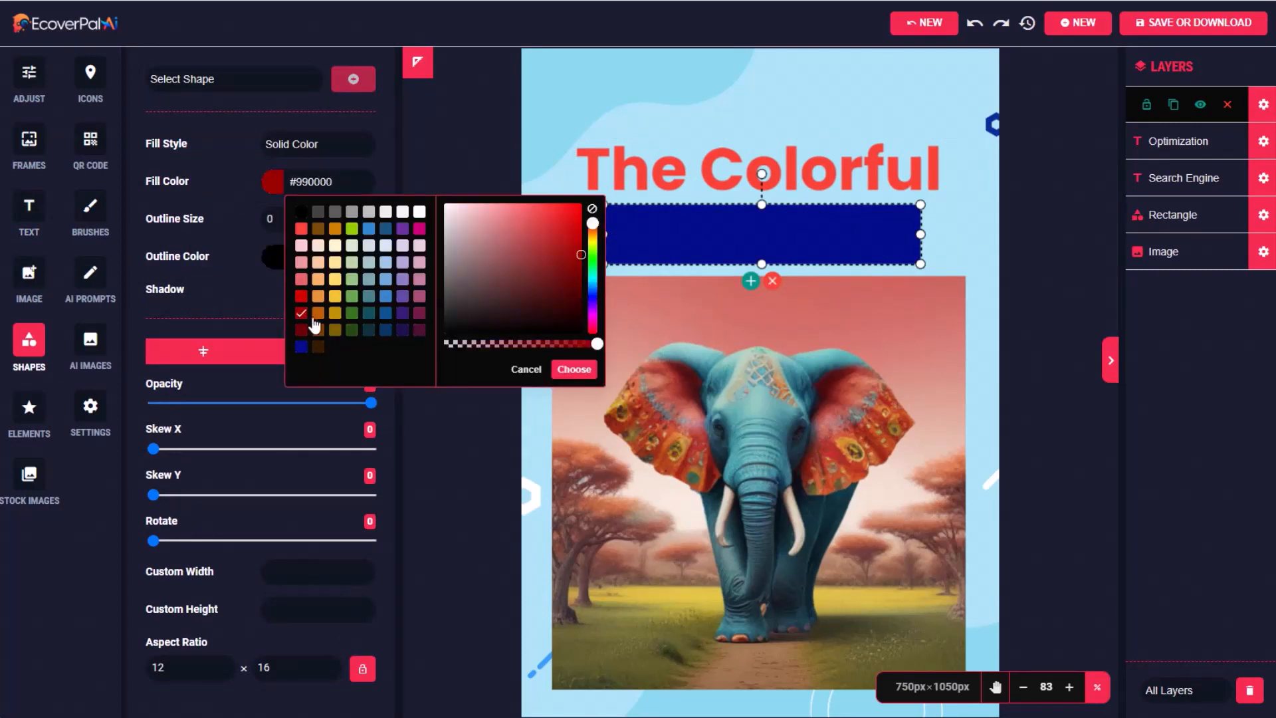
pyautogui.click(576, 369)
pyautogui.click(1263, 106)
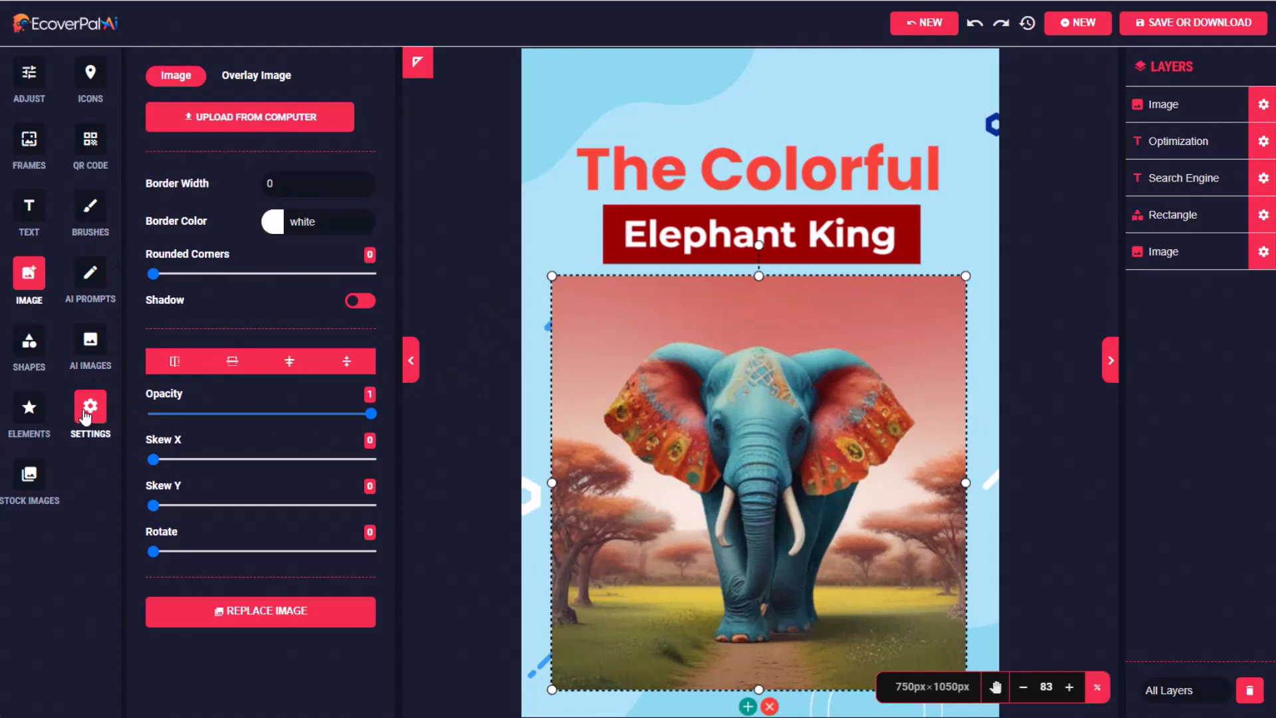
# Download the cover as a JPEG image at 300 DPI printer resolution.
pyautogui.click(1175, 27)
pyautogui.click(771, 243)
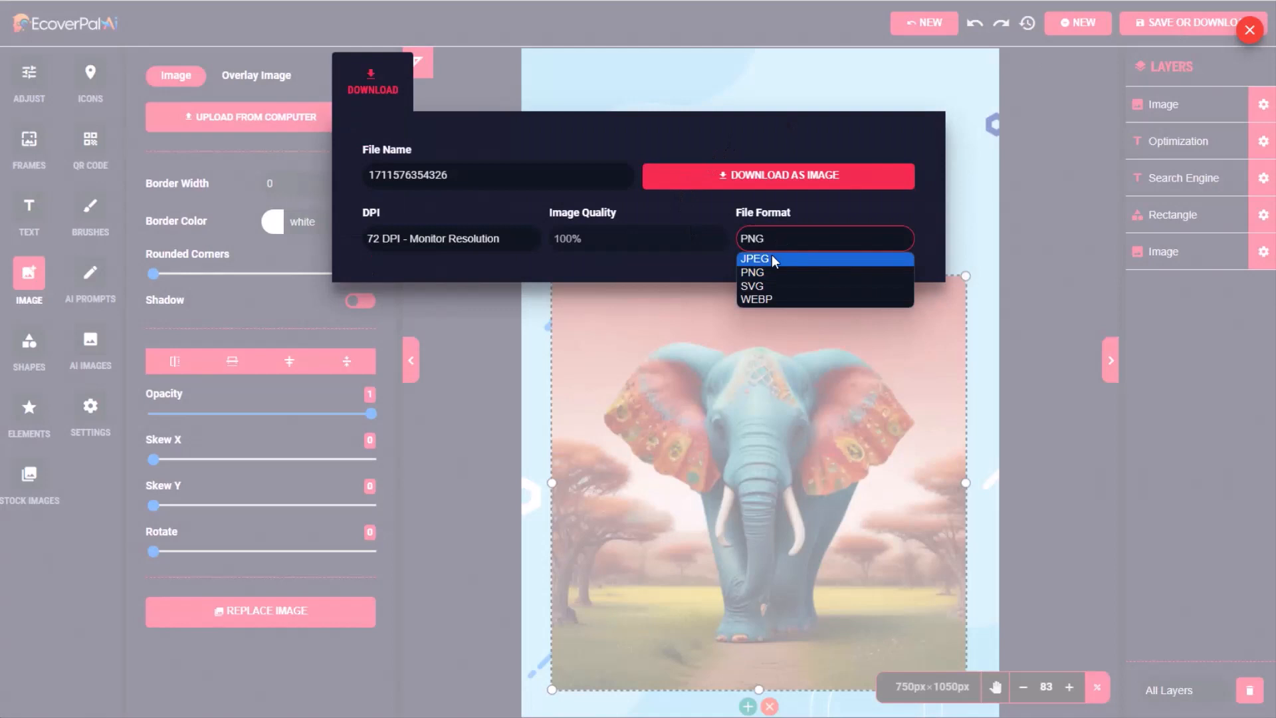
pyautogui.click(774, 260)
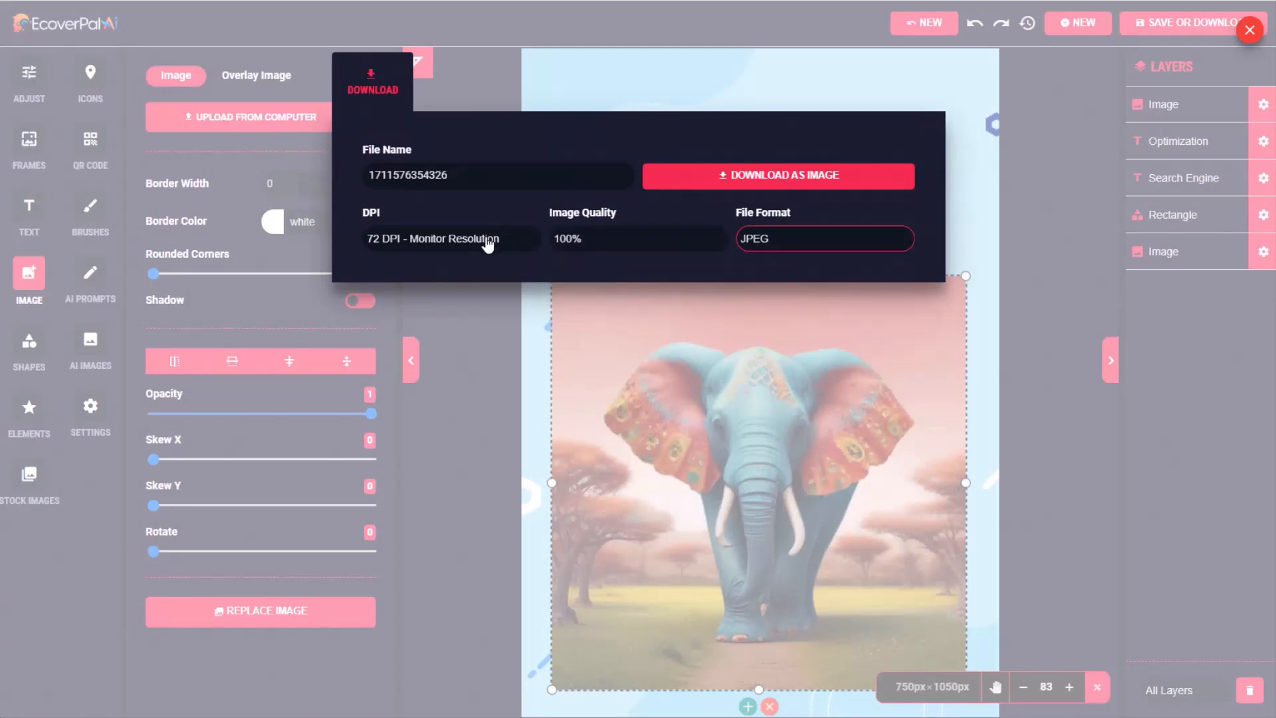
pyautogui.click(488, 244)
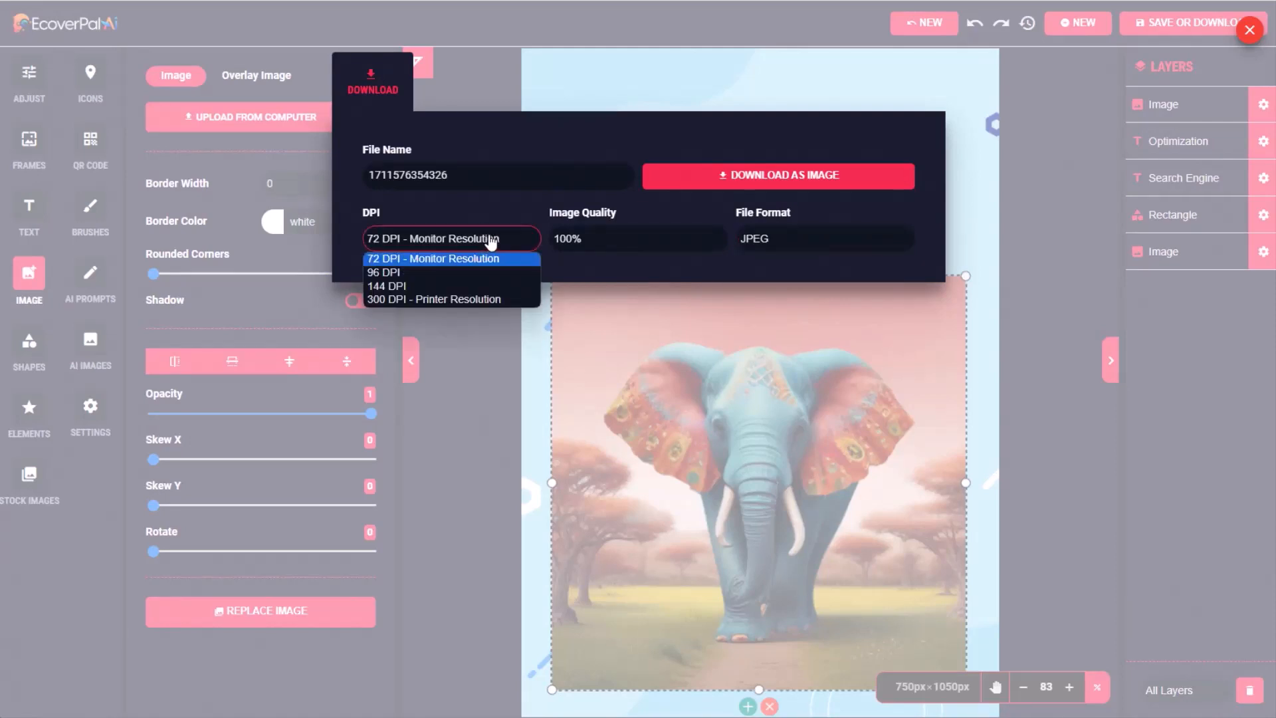
pyautogui.click(393, 299)
pyautogui.click(770, 176)
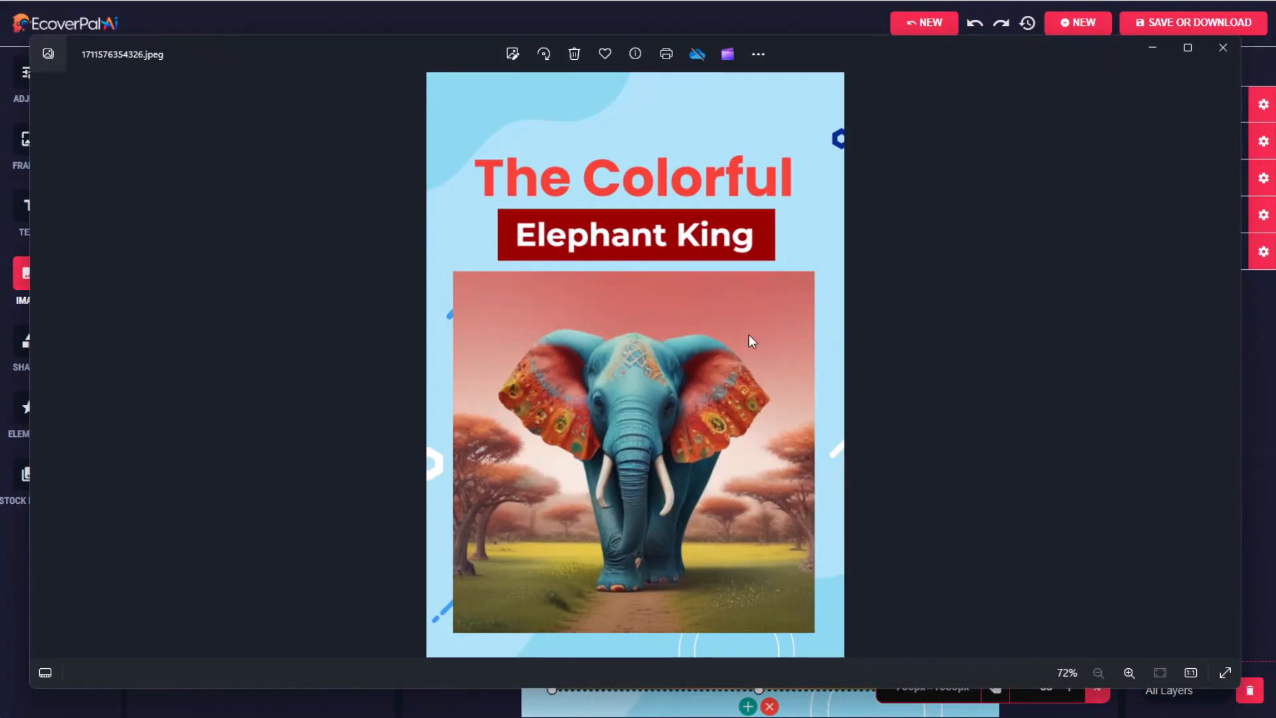
# Inspect the title and elephant artwork of the downloaded cover up close, then close the image viewer.
pyautogui.scroll(5, 748, 333)
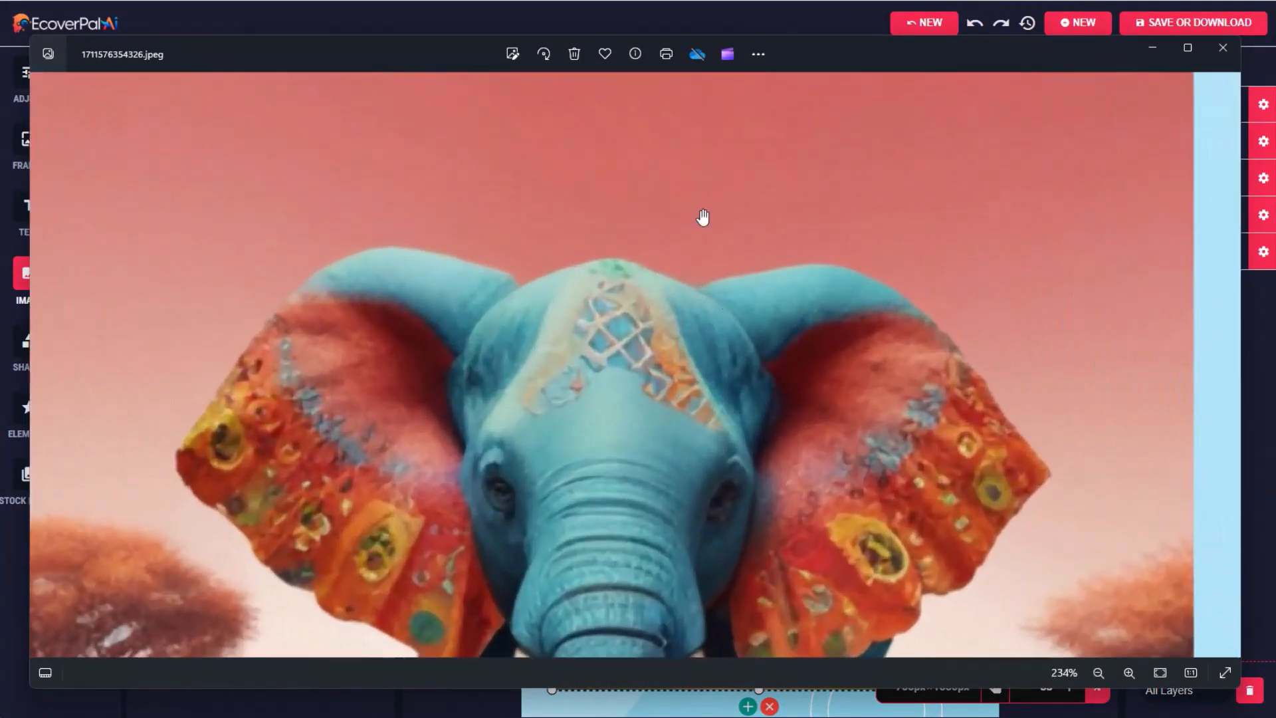
pyautogui.moveTo(718, 259); pyautogui.dragTo(726, 567)
pyautogui.scroll(2, 684, 322)
pyautogui.scroll(-3, 842, 373)
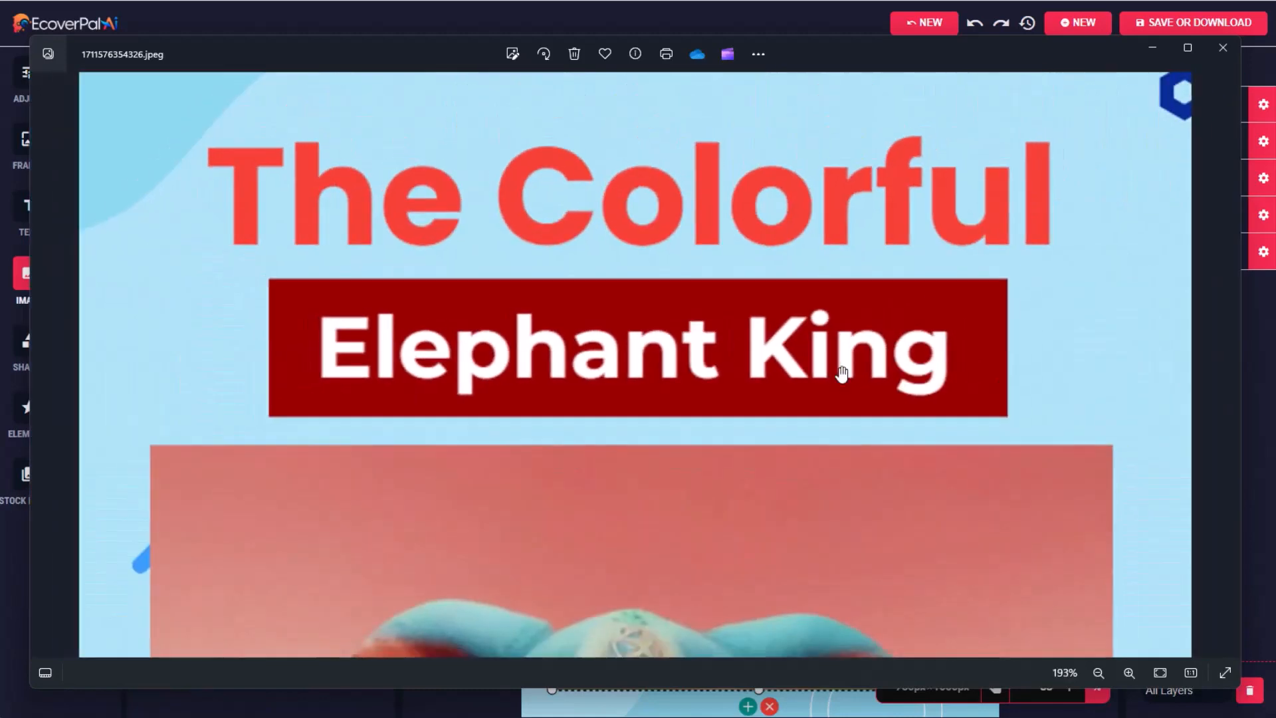
pyautogui.click(1223, 47)
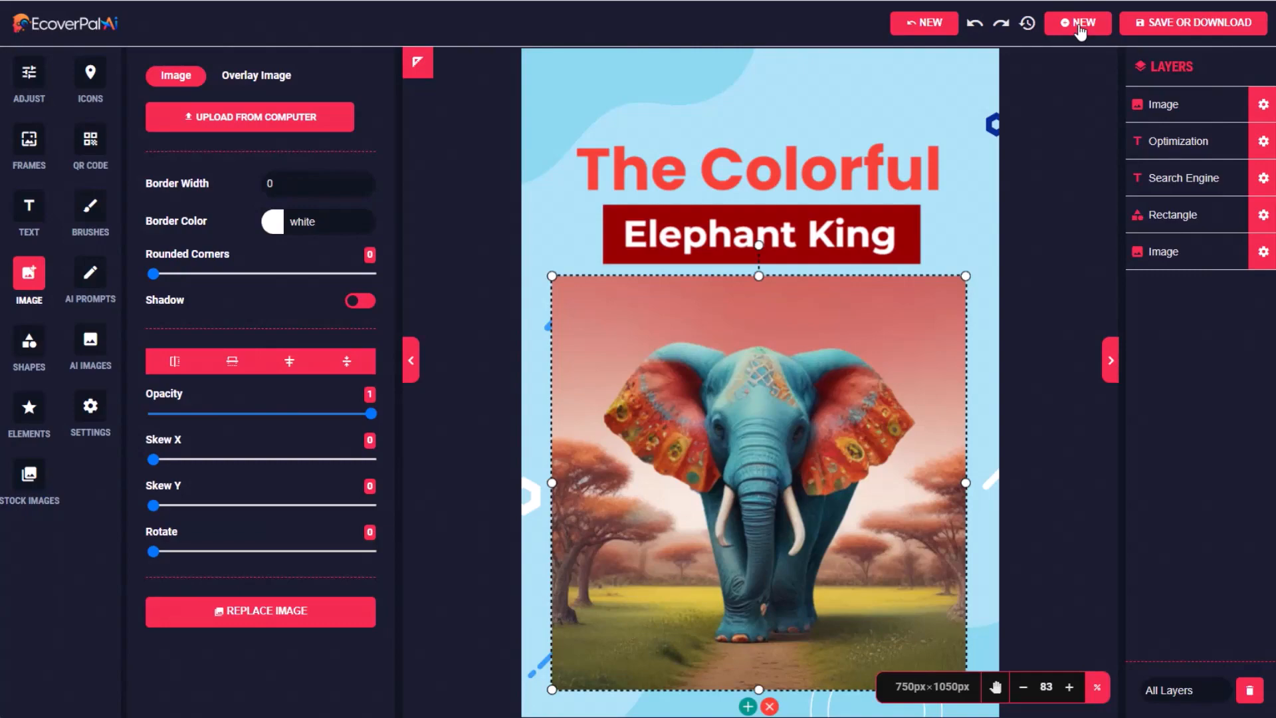
# Start a new design from the "Delicious Pizza" buy 1 get 1 social ad template.
pyautogui.click(1081, 27)
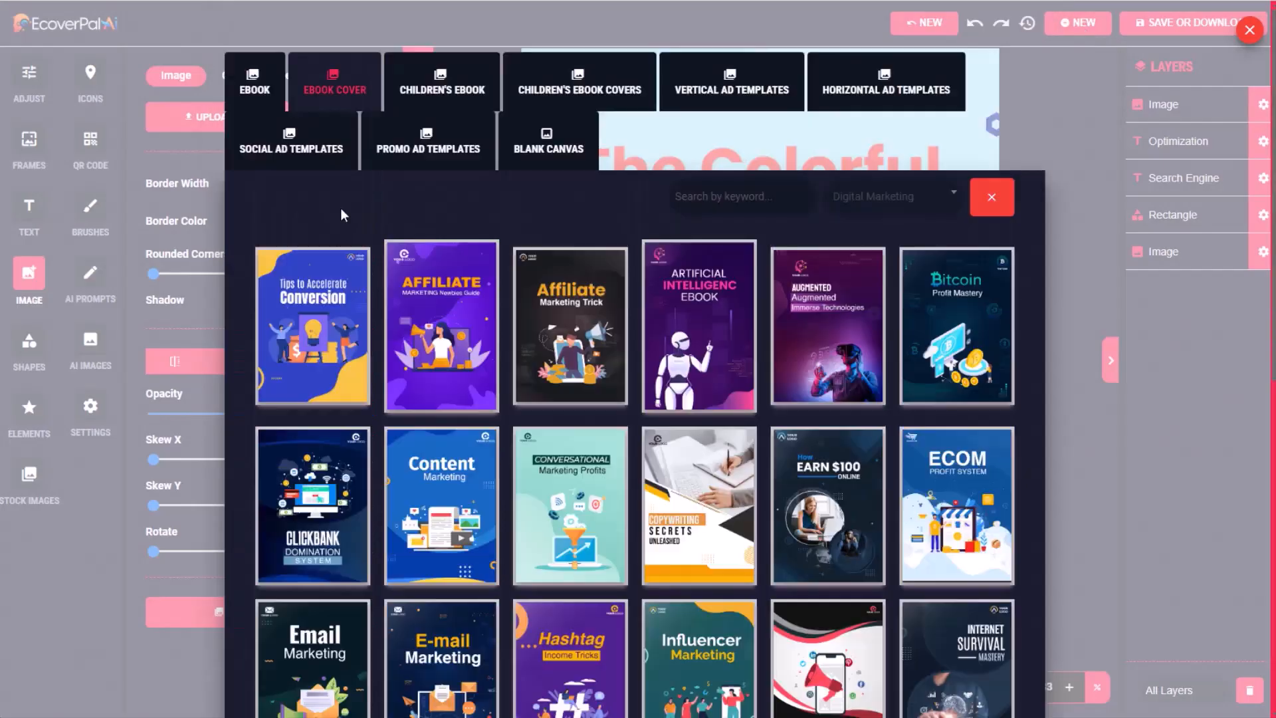
pyautogui.click(298, 155)
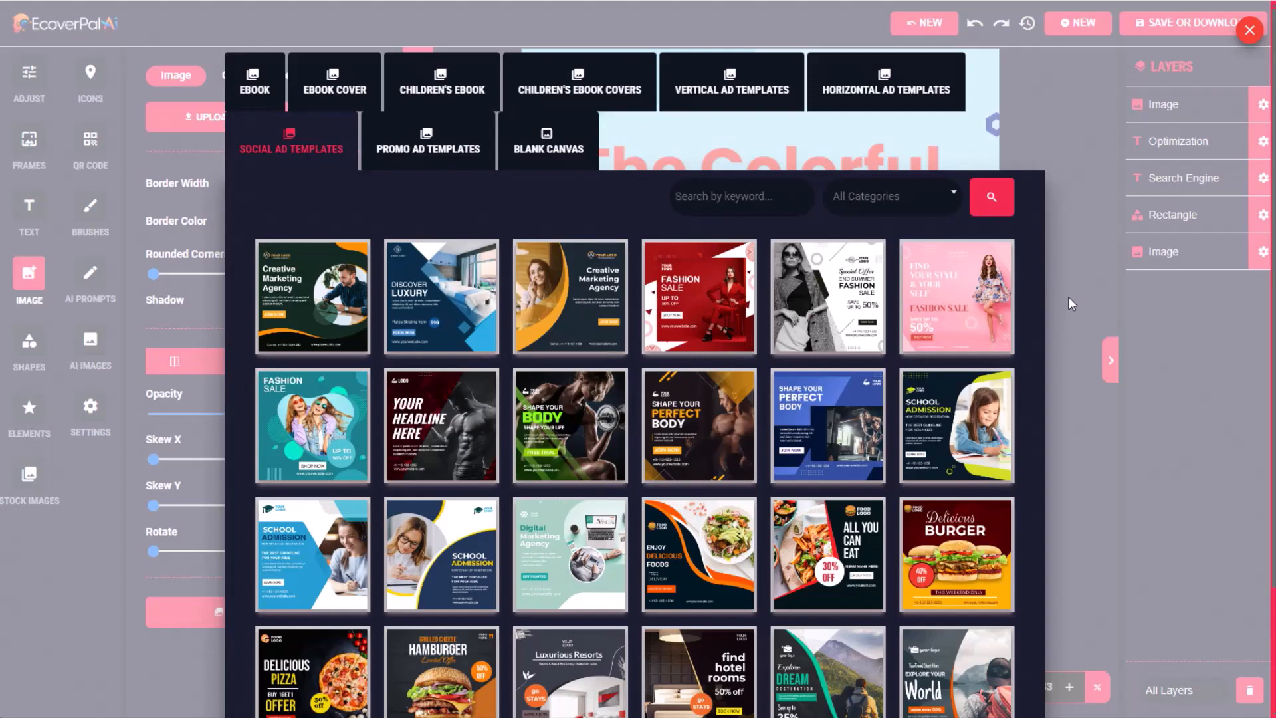
pyautogui.scroll(-2, 1066, 306)
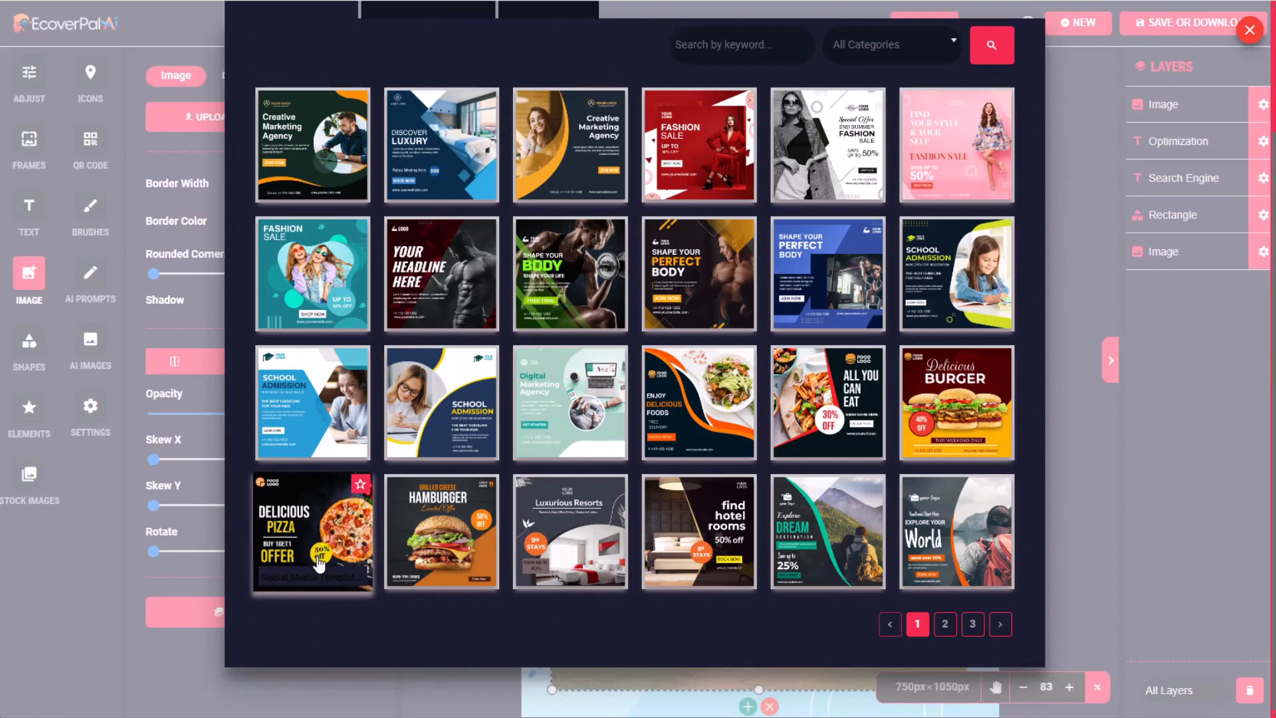
pyautogui.click(305, 526)
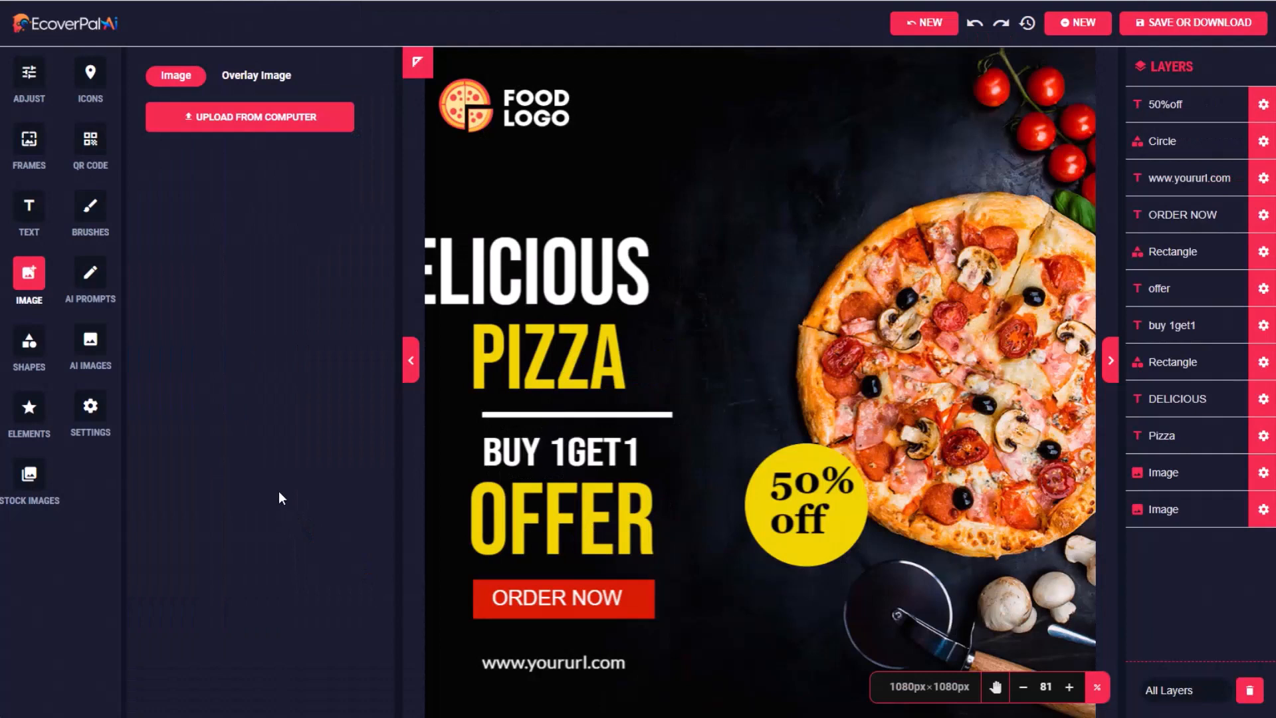
# Delete the "FOOD LOGO" placeholder and upload img-logo-tonys.png from the computer to the ad.
pyautogui.click(528, 100)
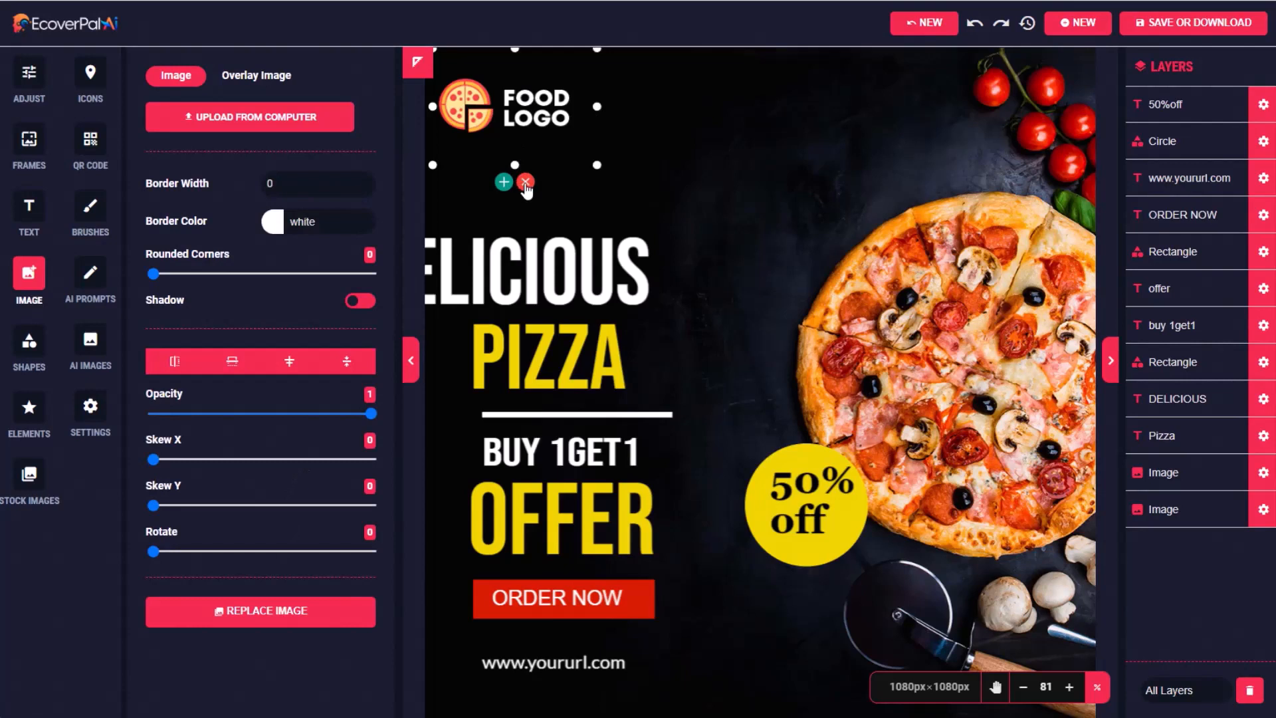
pyautogui.click(525, 182)
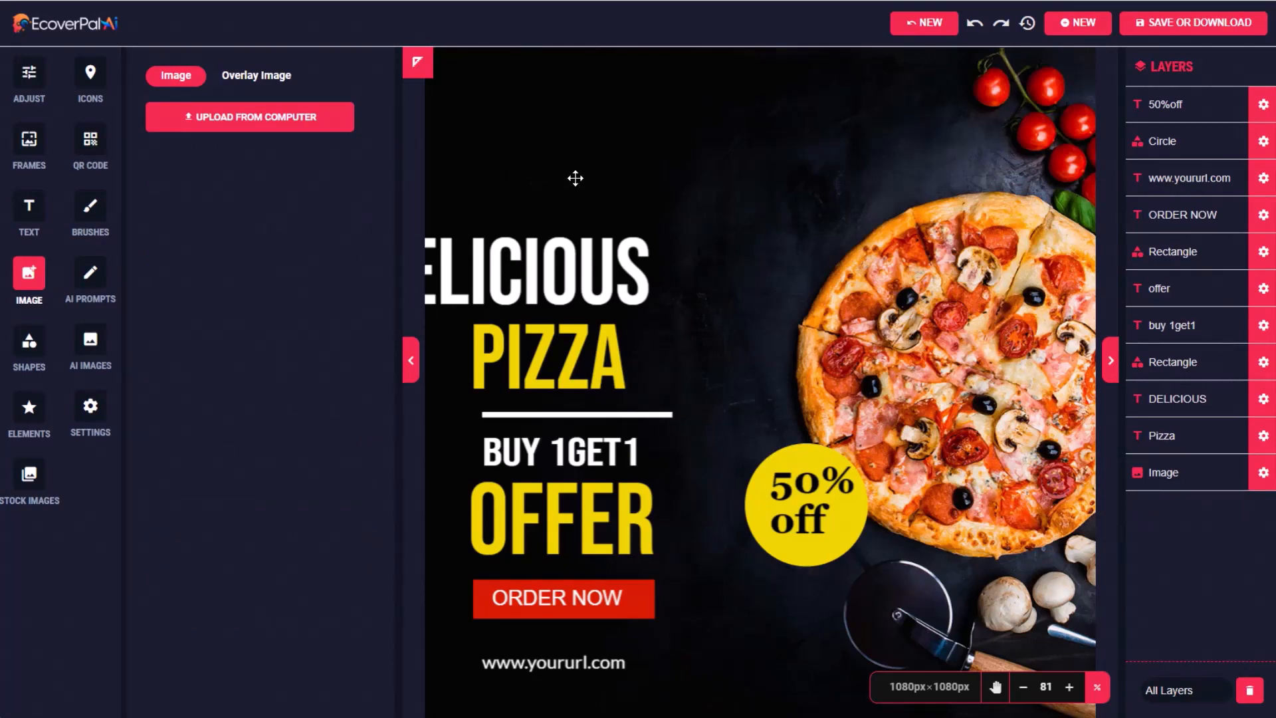
pyautogui.click(23, 278)
pyautogui.click(250, 126)
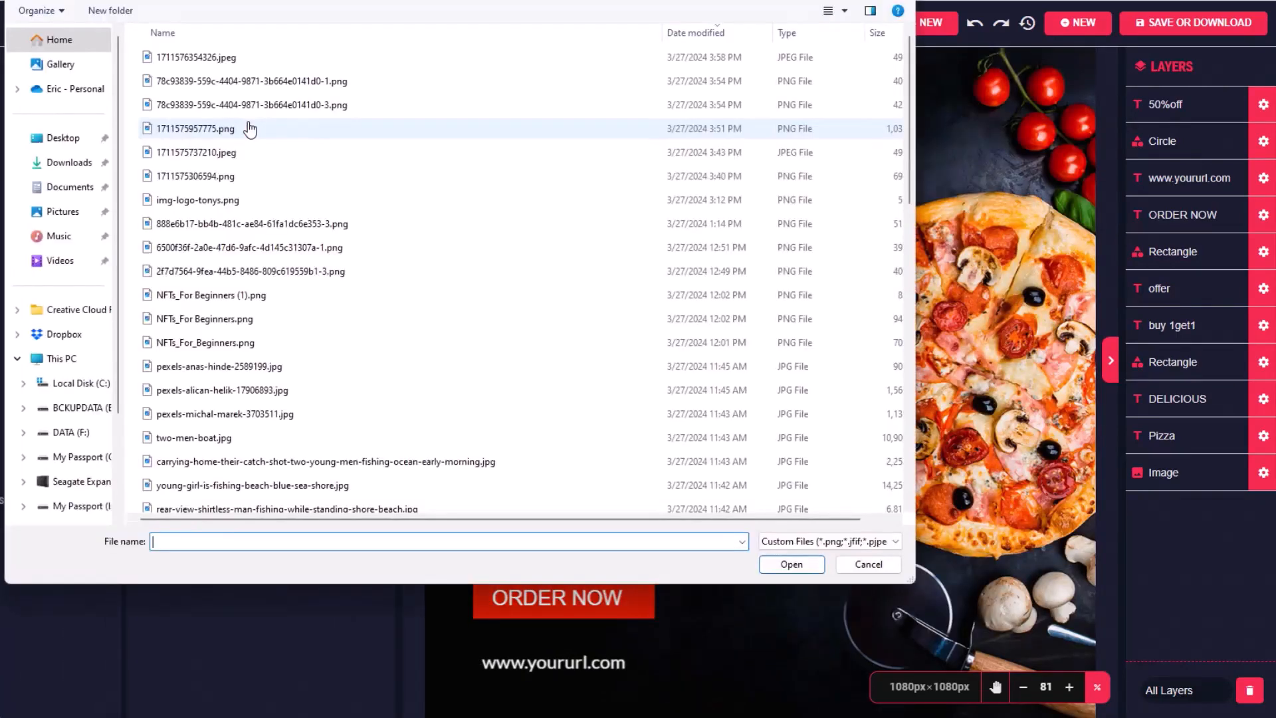
pyautogui.doubleClick(208, 199)
# Shrink the Tony's logo and place it above the "DELICIOUS" headline where the placeholder logo was.
pyautogui.moveTo(784, 425); pyautogui.dragTo(743, 271)
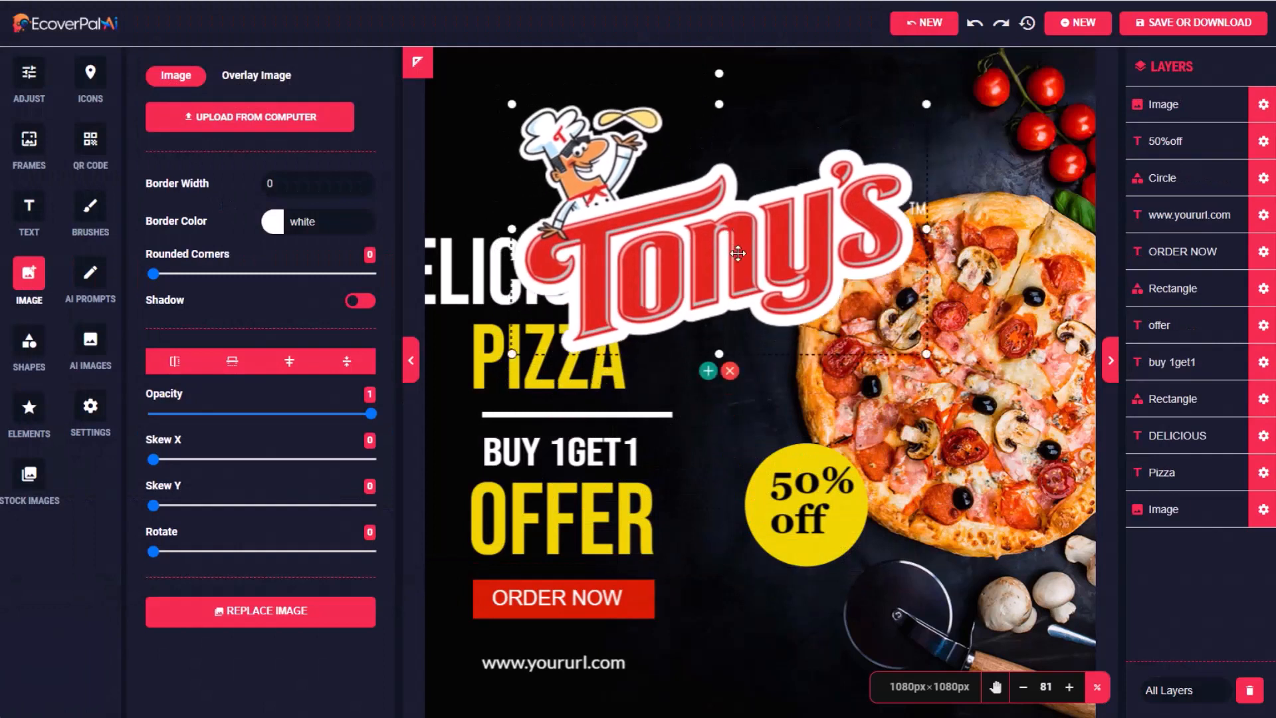
pyautogui.moveTo(926, 354); pyautogui.dragTo(709, 217)
pyautogui.moveTo(624, 190); pyautogui.dragTo(620, 144)
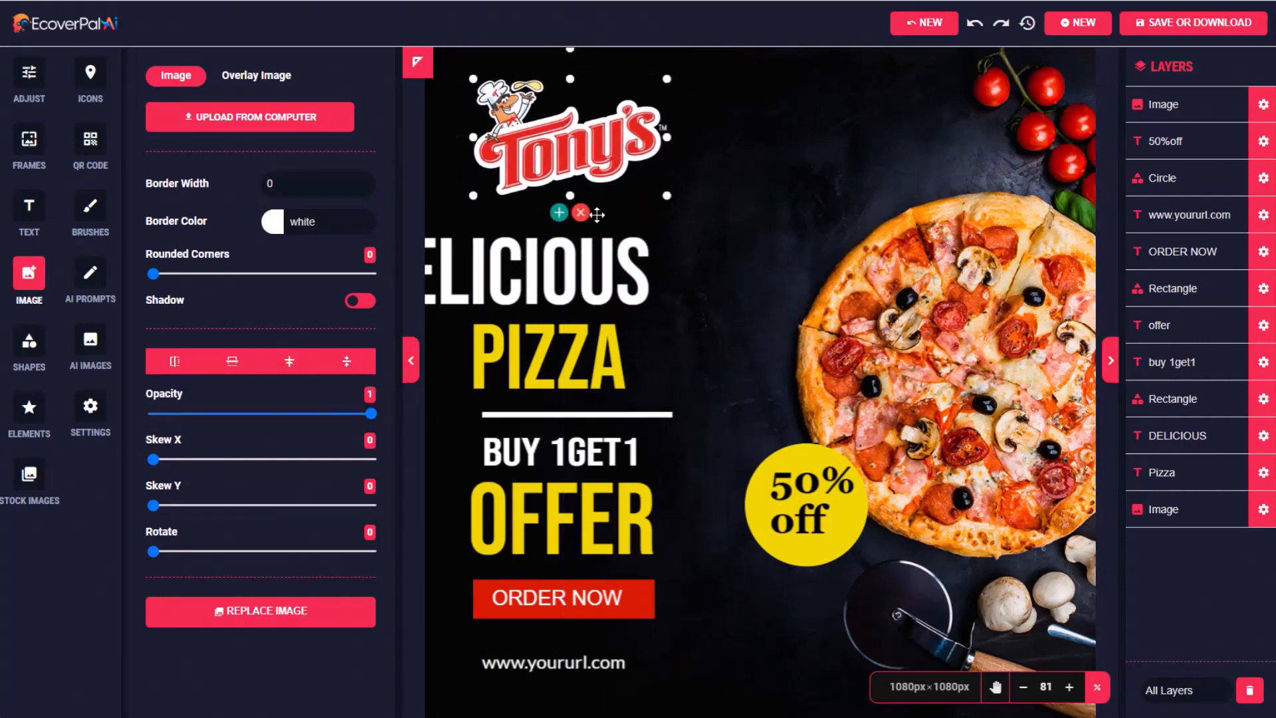
# Shift the "DELICIOUS" headline fully onto the canvas and respace the offer line as "BUY 1 GET 1", aligned below the white line.
pyautogui.click(631, 310)
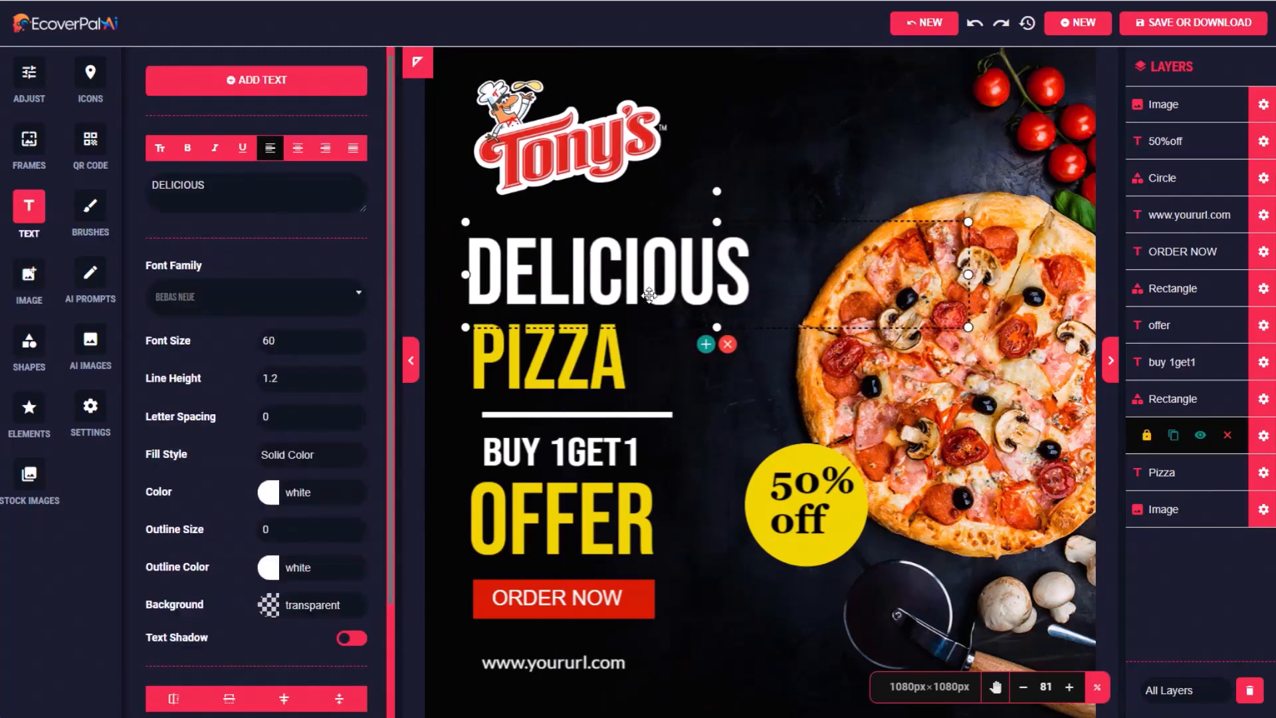
pyautogui.doubleClick(609, 467)
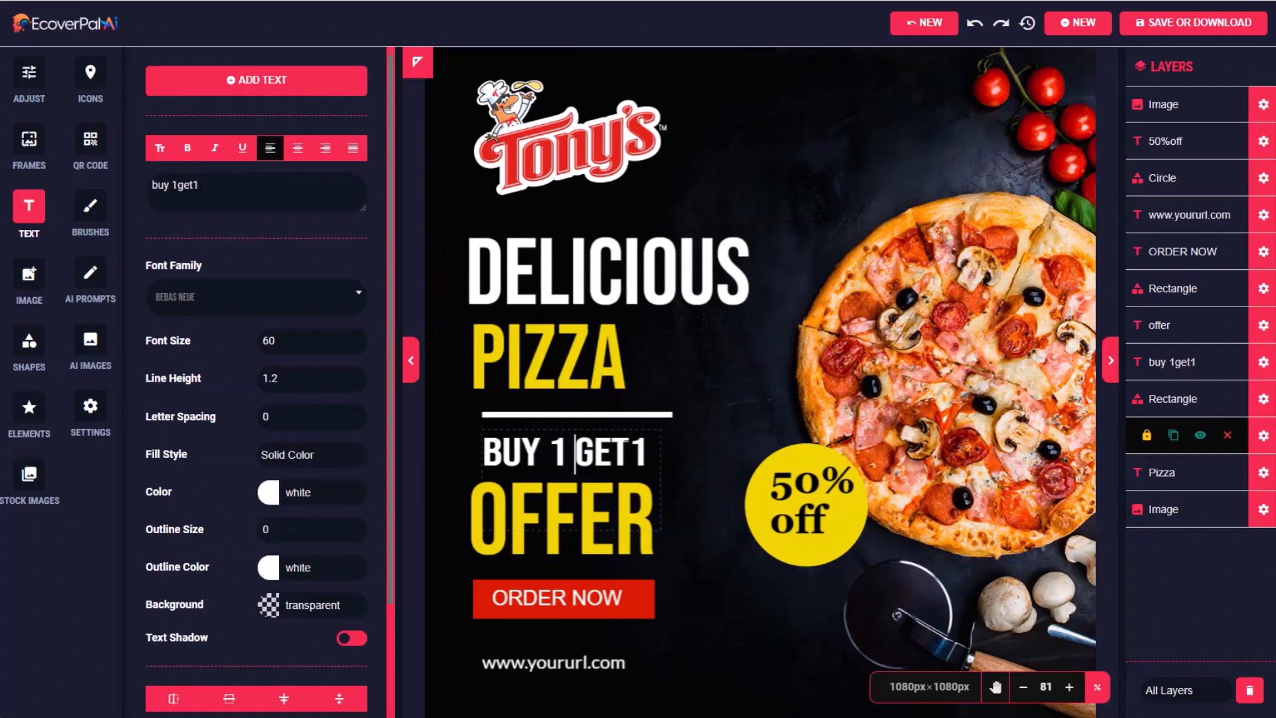
pyautogui.click(627, 442)
pyautogui.click(573, 378)
pyautogui.moveTo(549, 431); pyautogui.dragTo(544, 456)
pyautogui.doubleClick(573, 663)
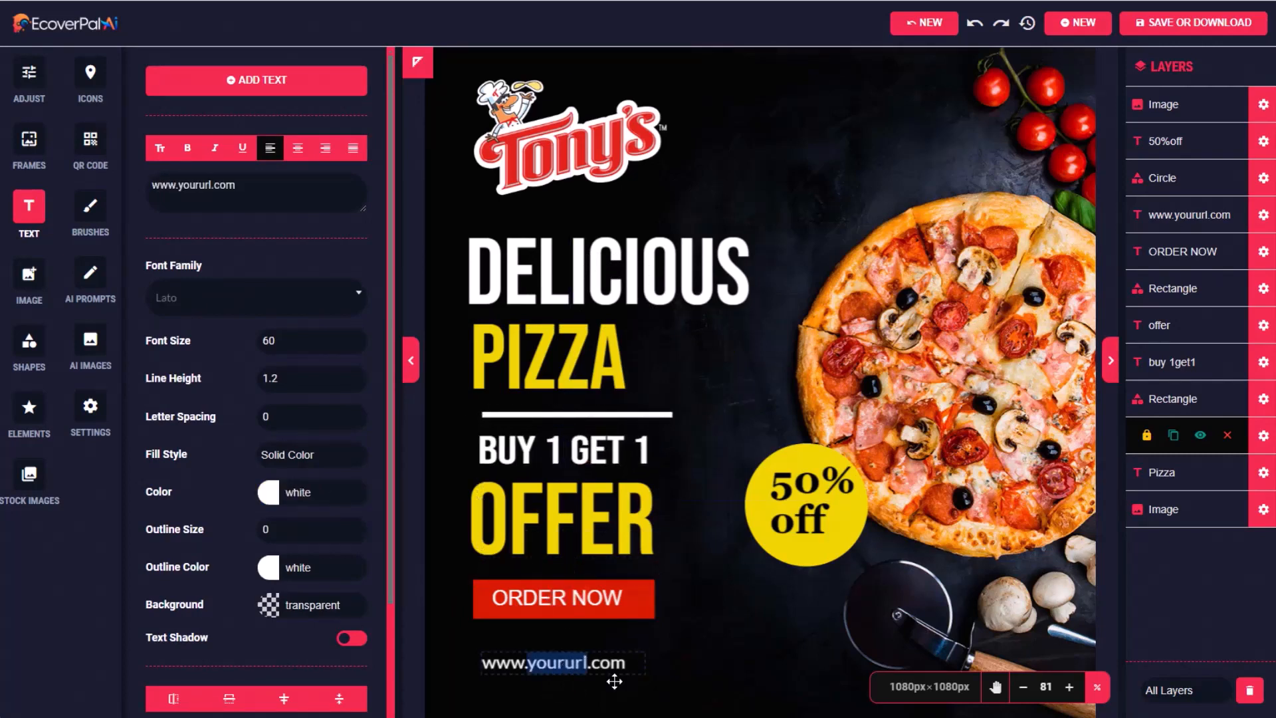
pyautogui.write('y')
pyautogui.press('BackSpace')
pyautogui.write('tonys')
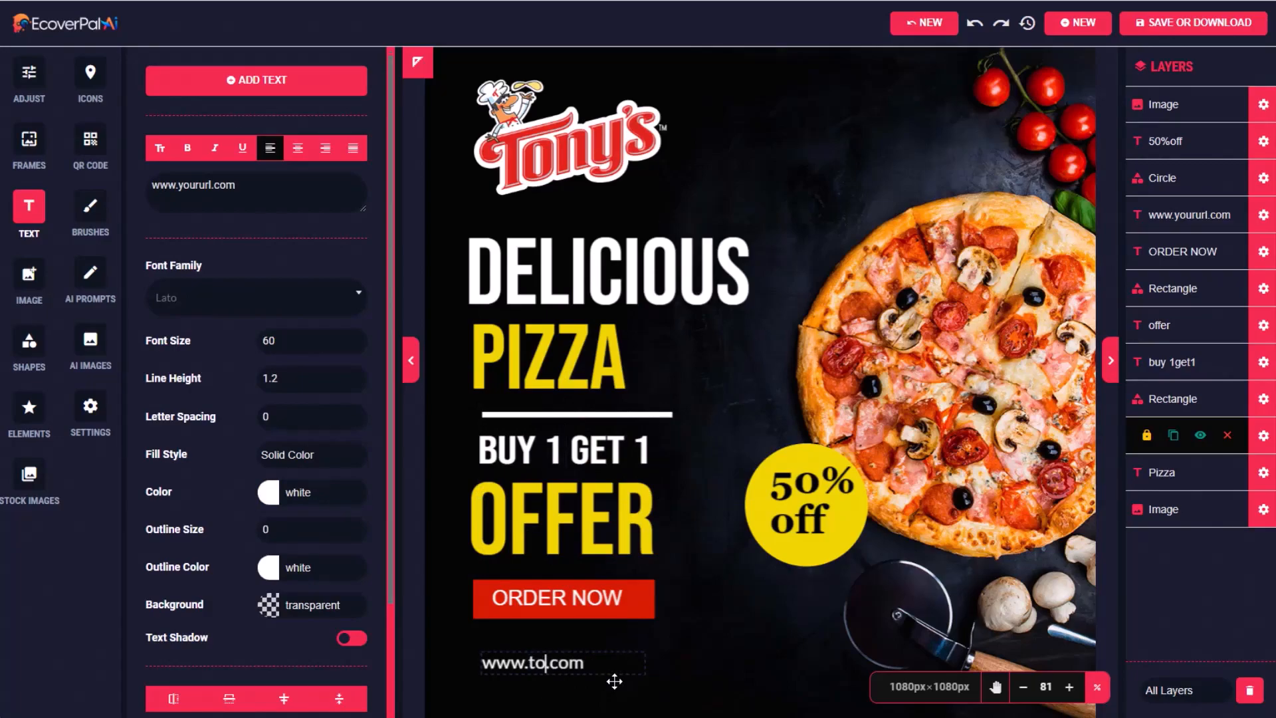
# Download the pizza ad as a JPEG image at 72 DPI monitor resolution.
pyautogui.click(1182, 32)
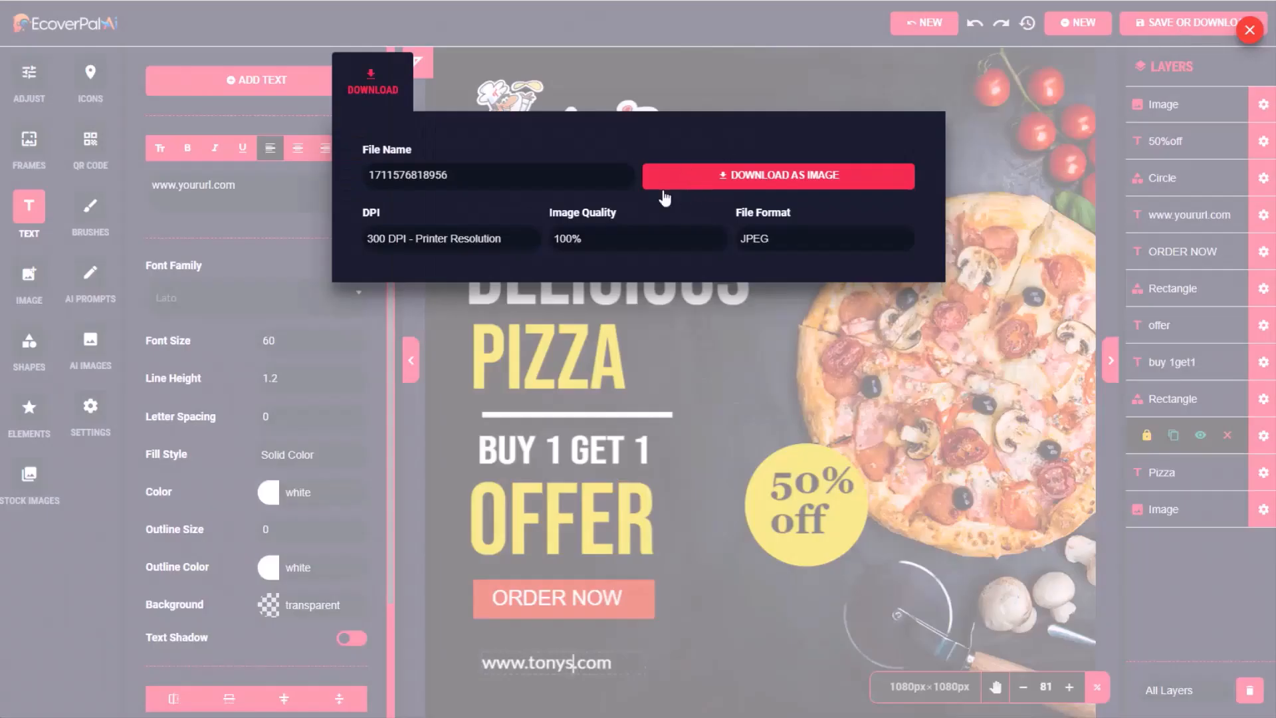
pyautogui.click(457, 239)
pyautogui.click(458, 259)
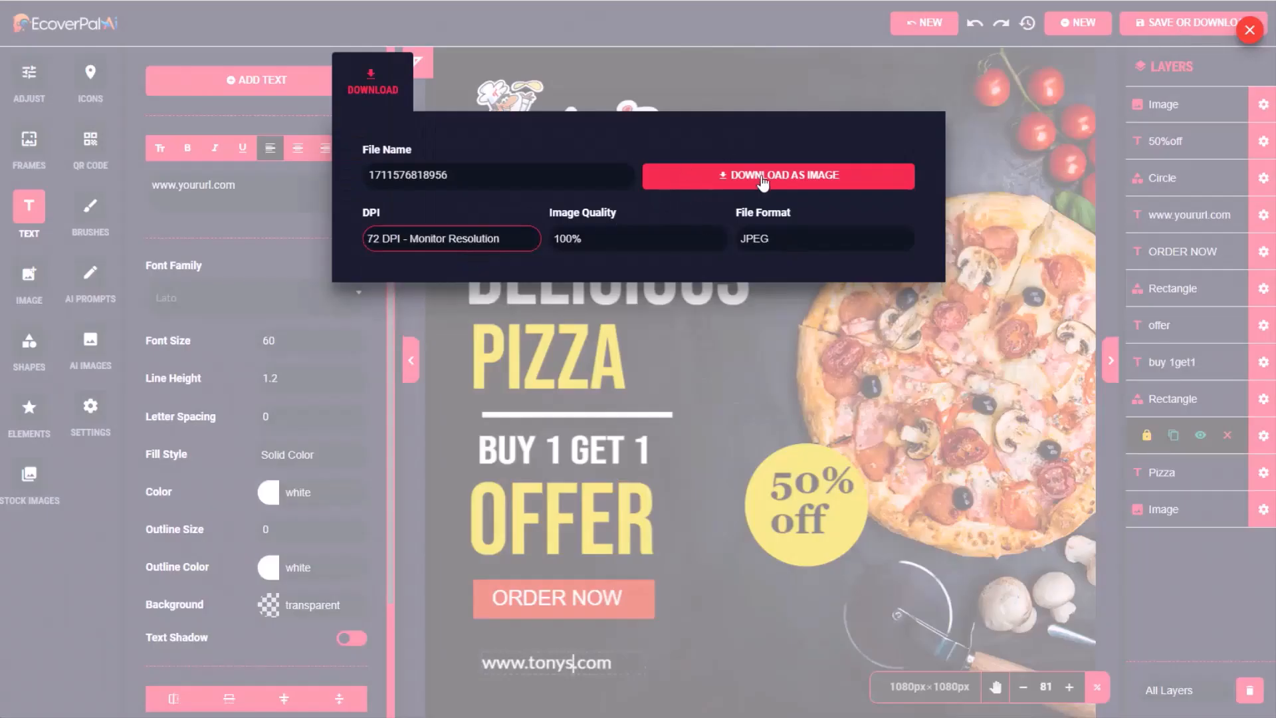
pyautogui.click(763, 177)
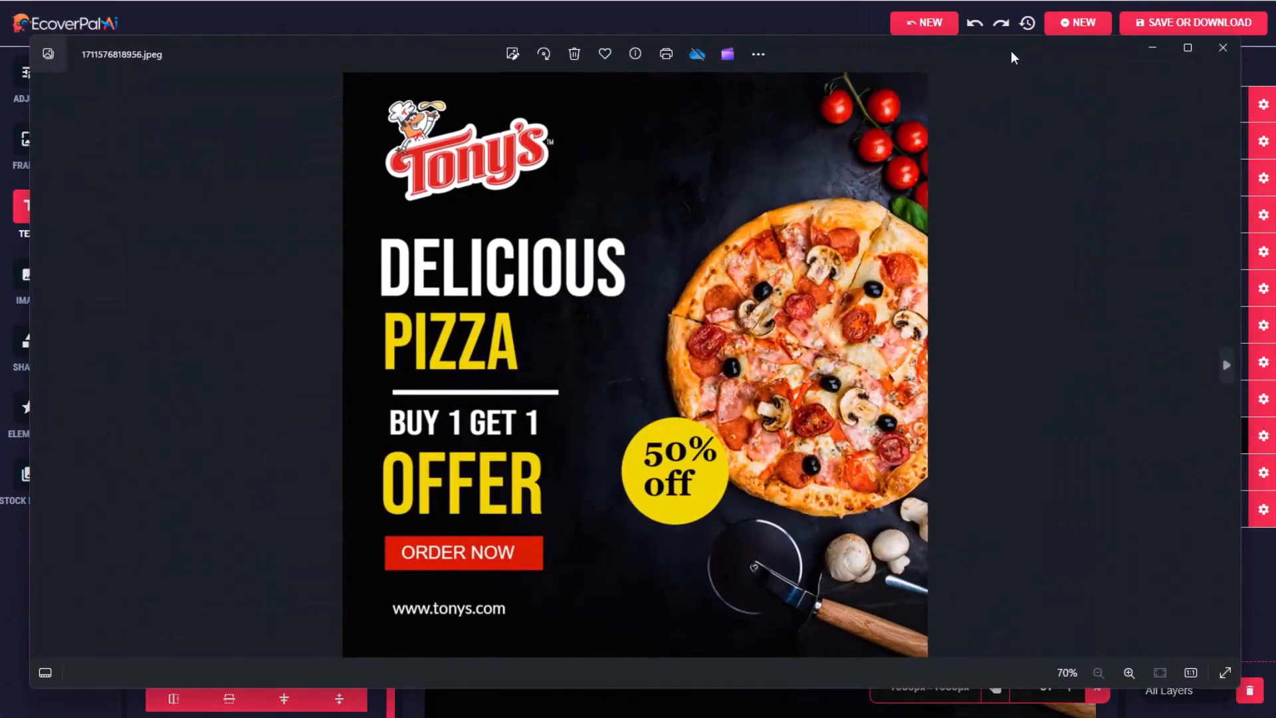
# Close the downloaded ad's preview and generate AI prompts from the basic idea "pepperoni pizza".
pyautogui.moveTo(1011, 50); pyautogui.dragTo(1067, 35)
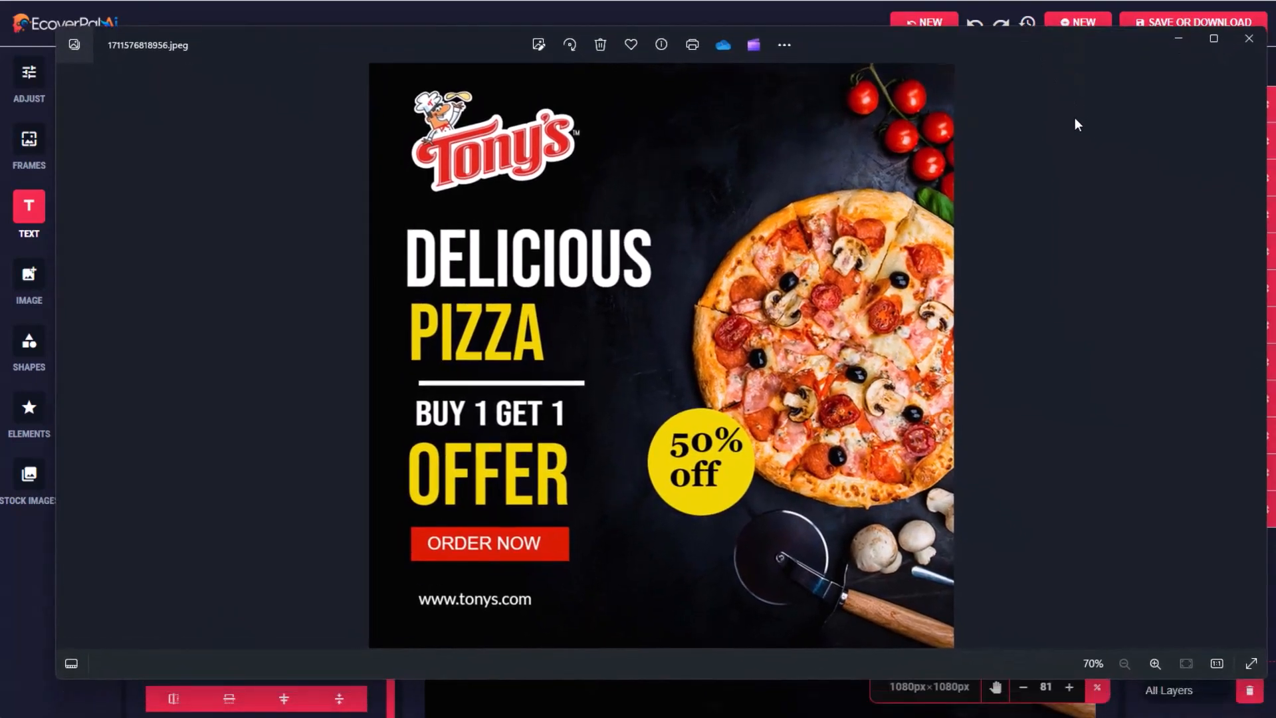
pyautogui.click(1249, 38)
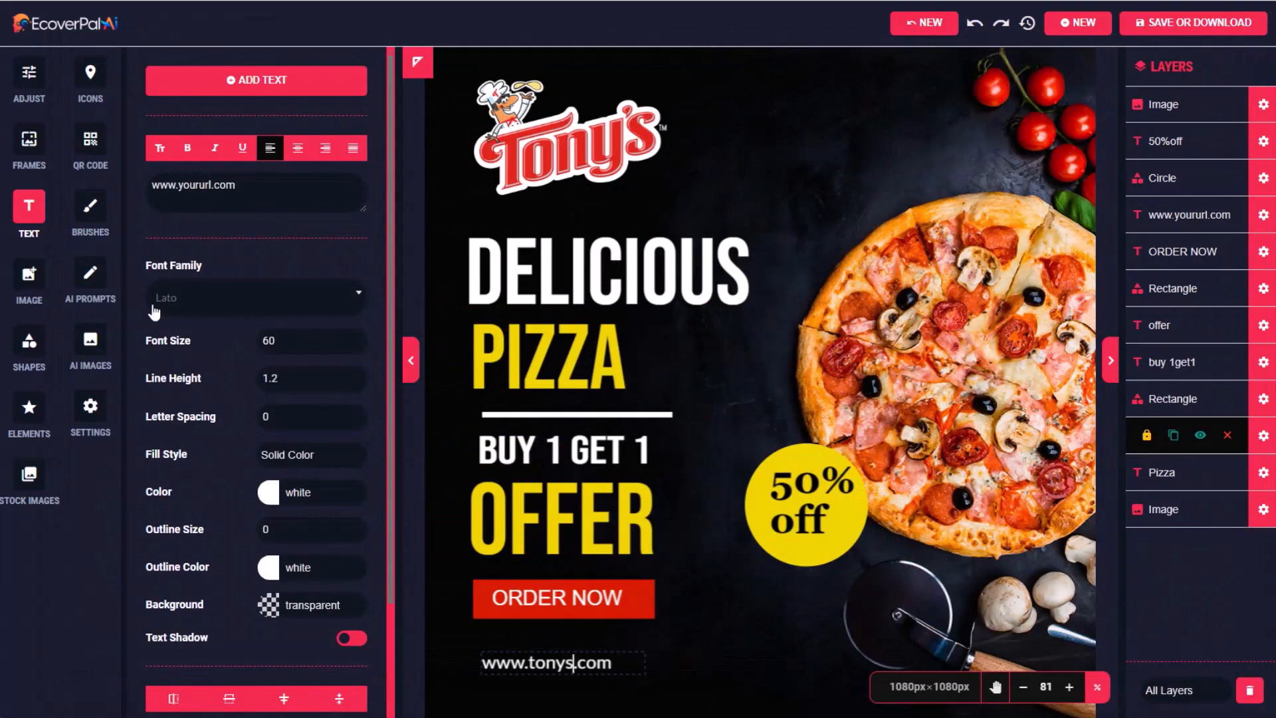
pyautogui.click(95, 275)
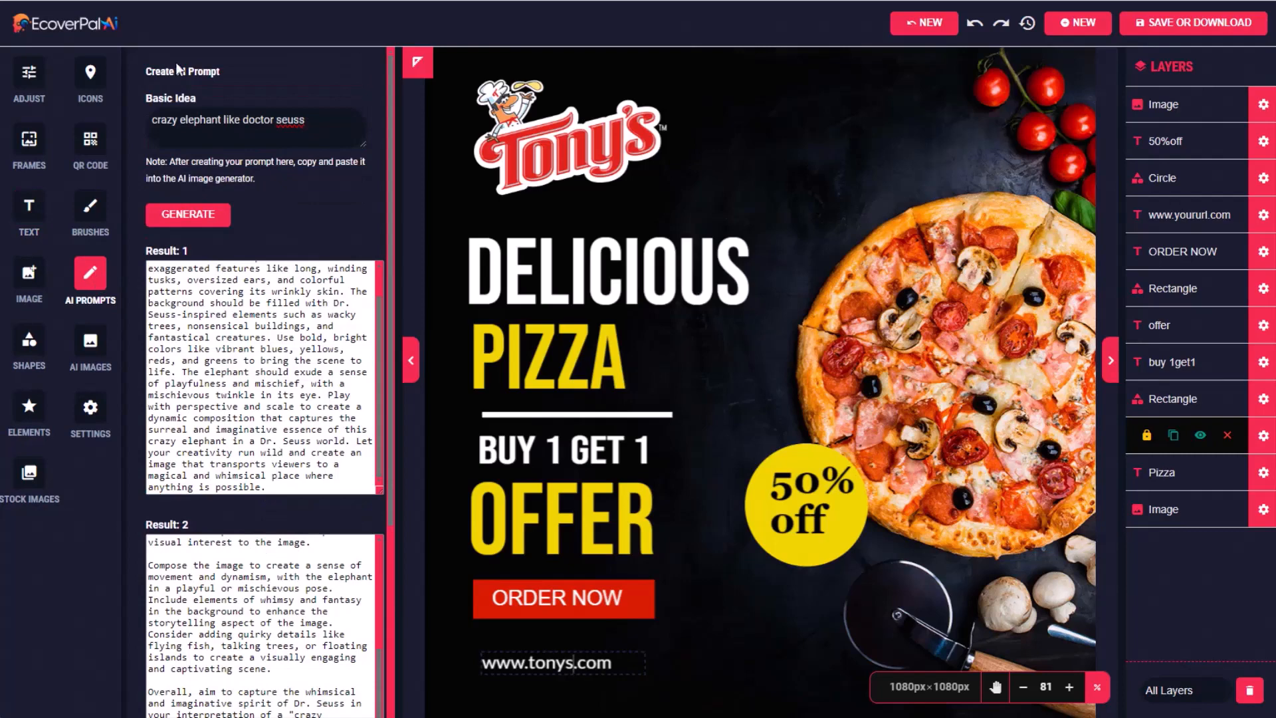
pyautogui.click(335, 137)
pyautogui.hotkey('ctrl', 'a')
pyautogui.write('pepperoni pizza')
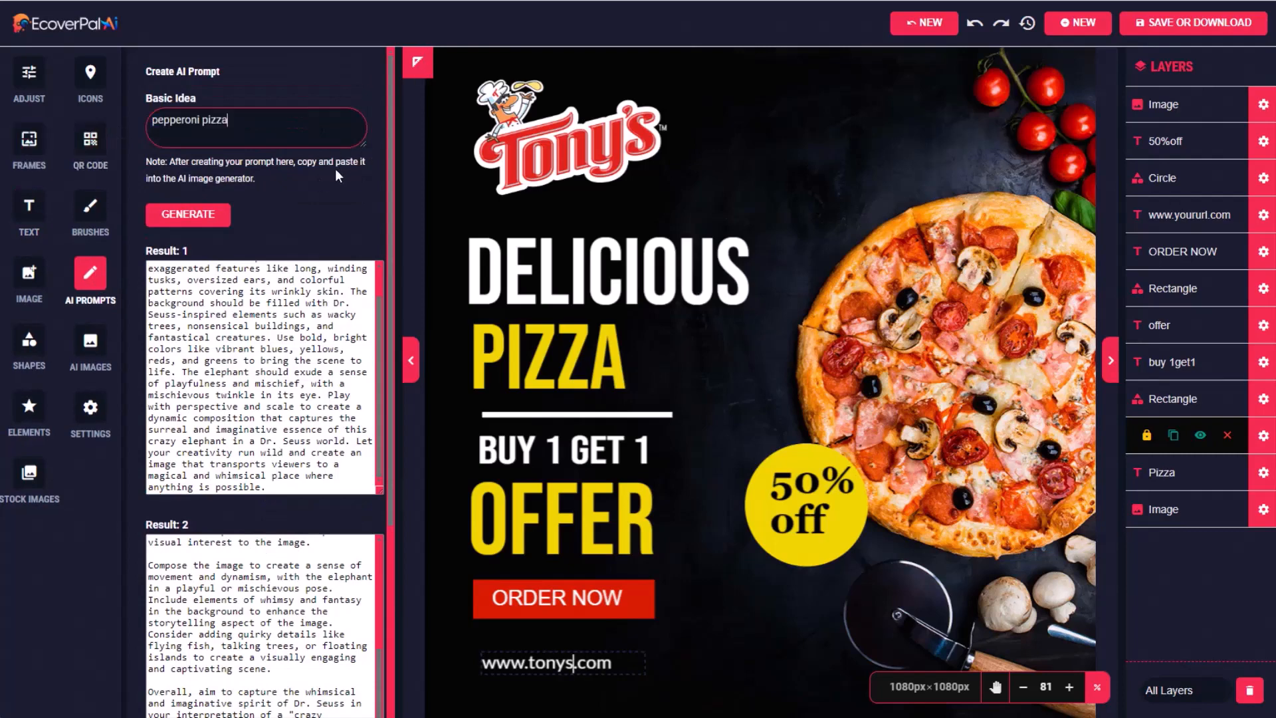
pyautogui.click(201, 216)
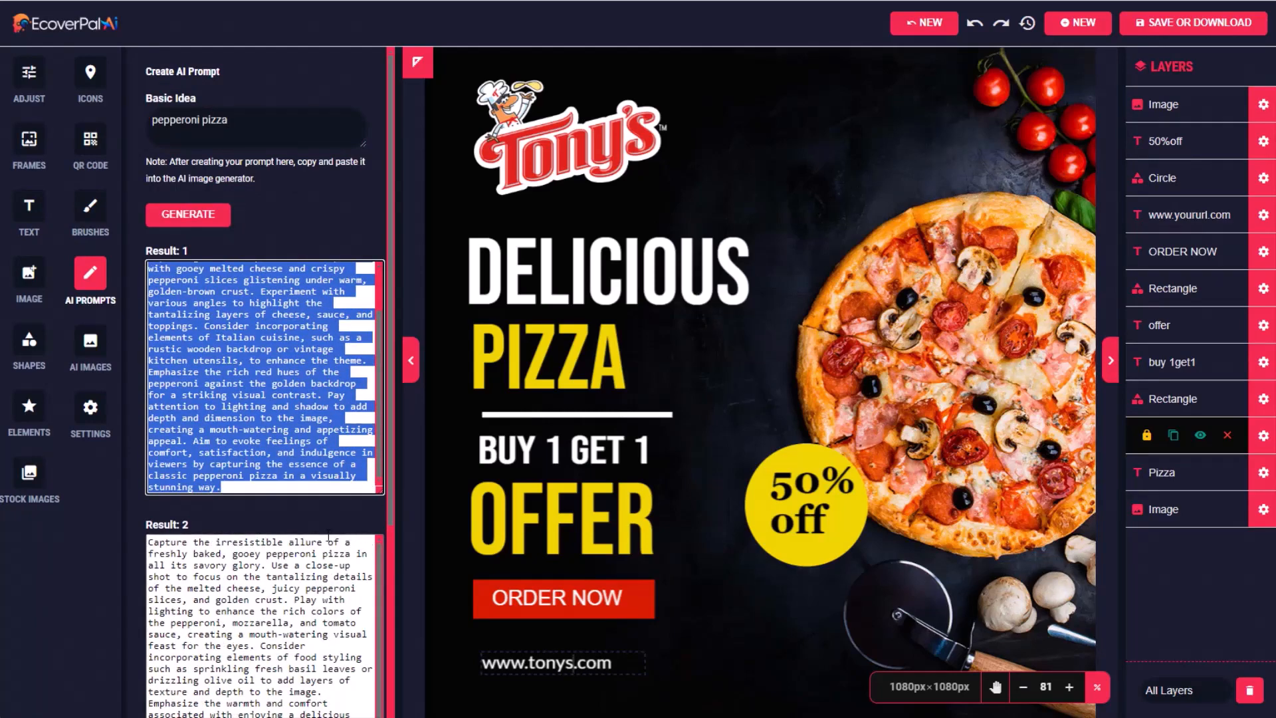
# Generate AI images using the first pepperoni pizza prompt in place of the old elephant prompt.
pyautogui.click(91, 340)
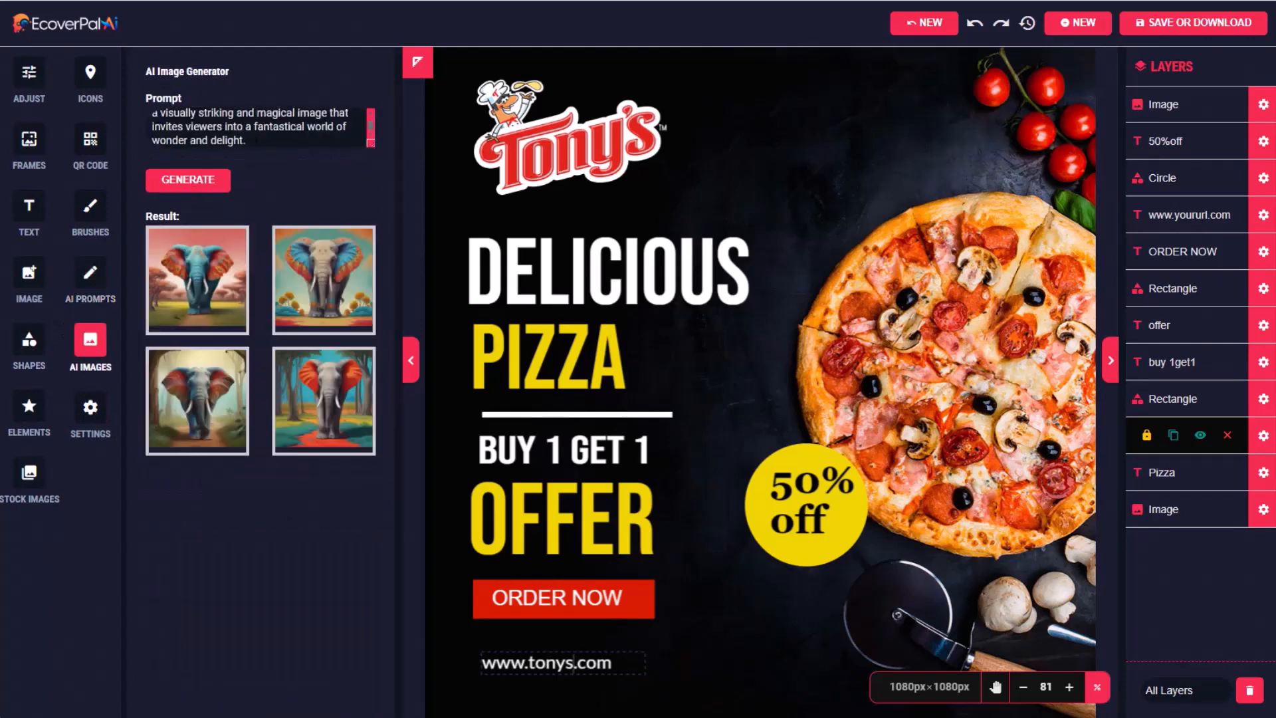
pyautogui.hotkey('ctrl', 'a')
pyautogui.hotkey('ctrl', 'v')
pyautogui.click(199, 185)
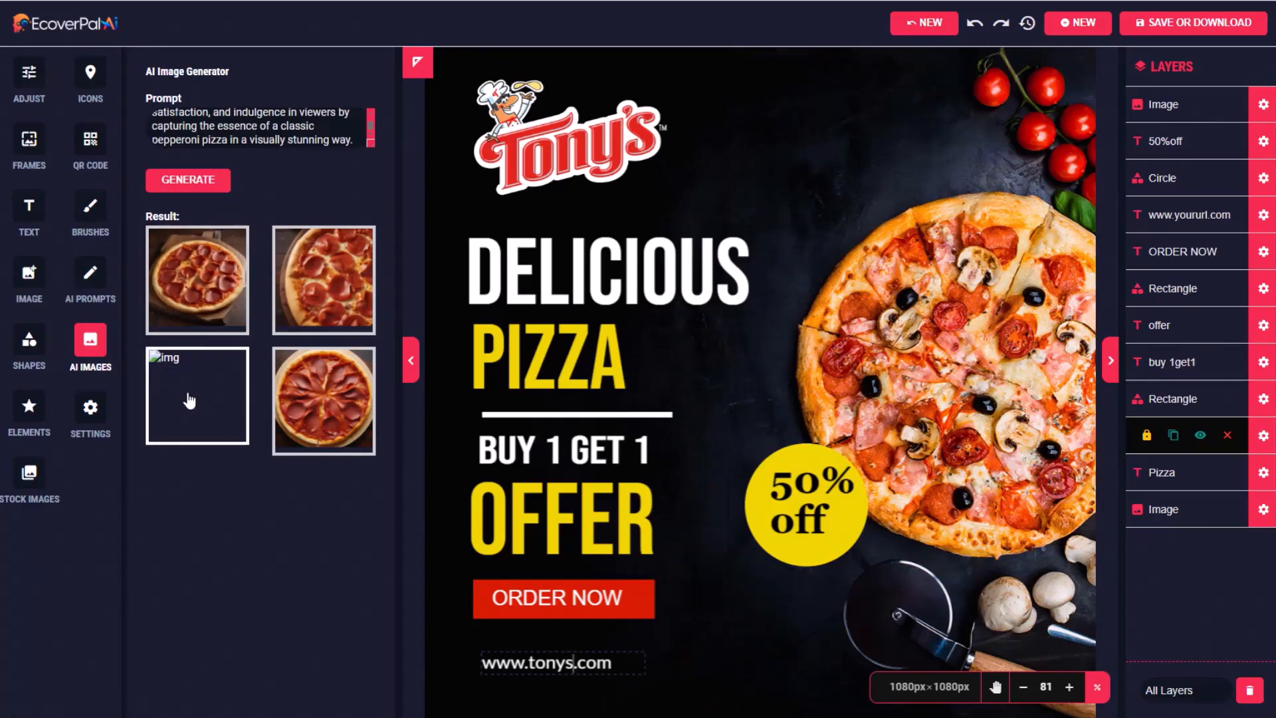
# Try the close-up pepperoni image, delete it, then add the whole pizza on a wooden board and enlarge it to fill the canvas.
pyautogui.click(189, 400)
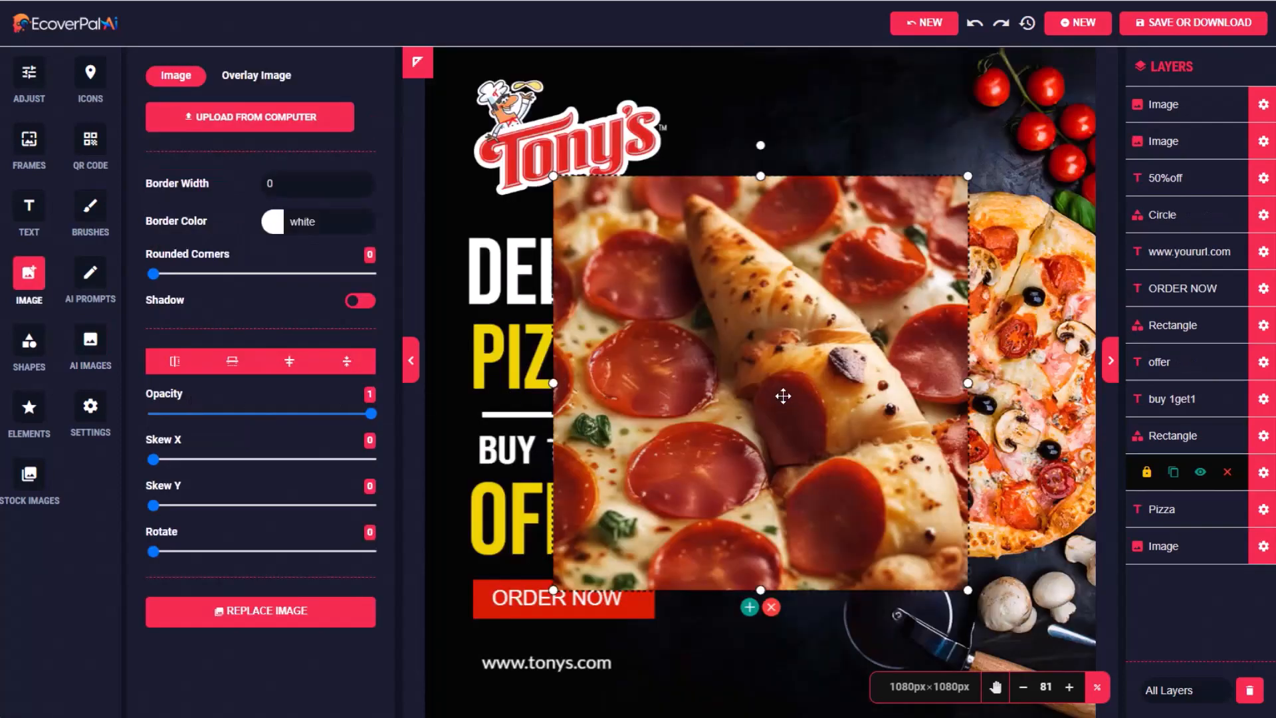
pyautogui.click(771, 607)
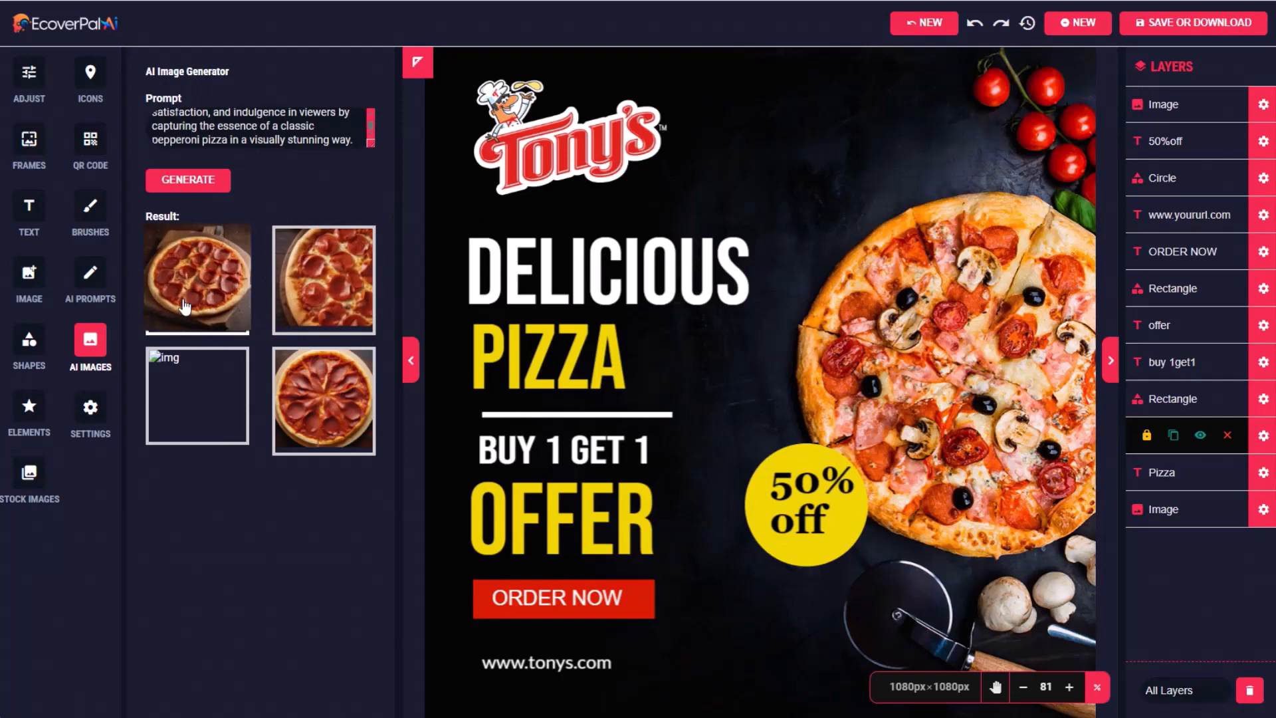
pyautogui.click(198, 278)
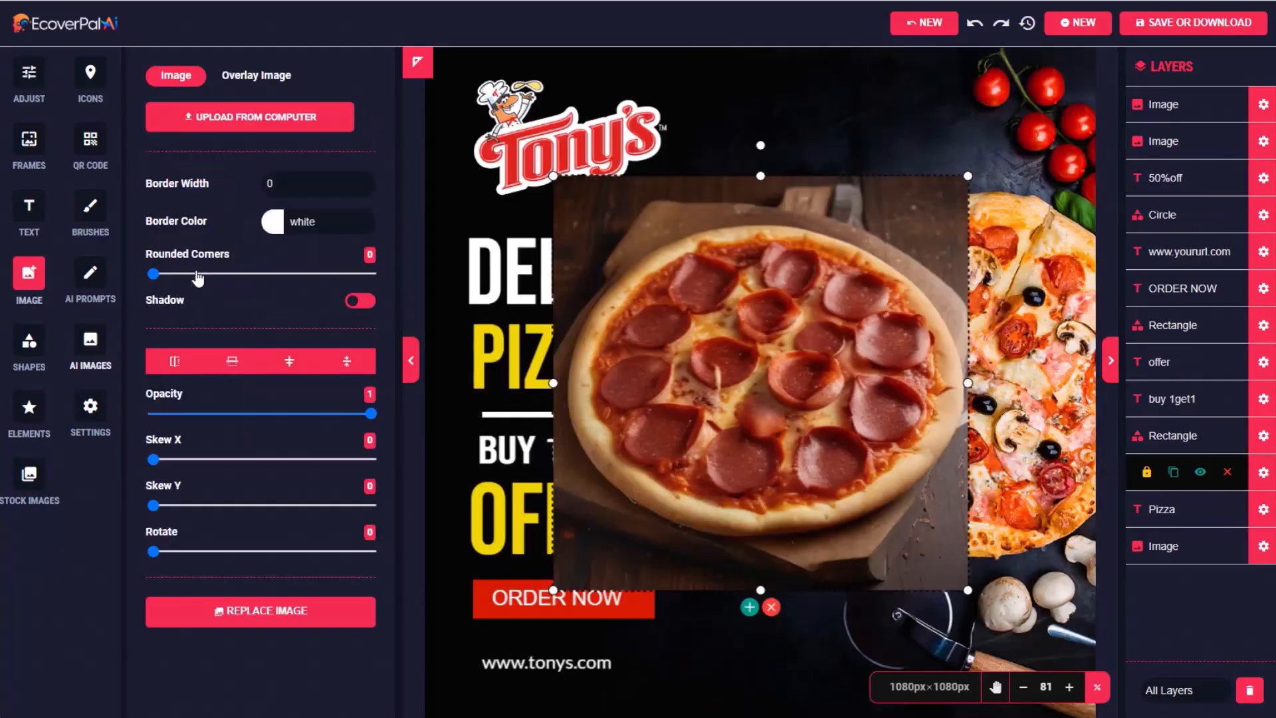
pyautogui.moveTo(786, 405); pyautogui.dragTo(594, 271)
pyautogui.moveTo(837, 460); pyautogui.dragTo(1100, 717)
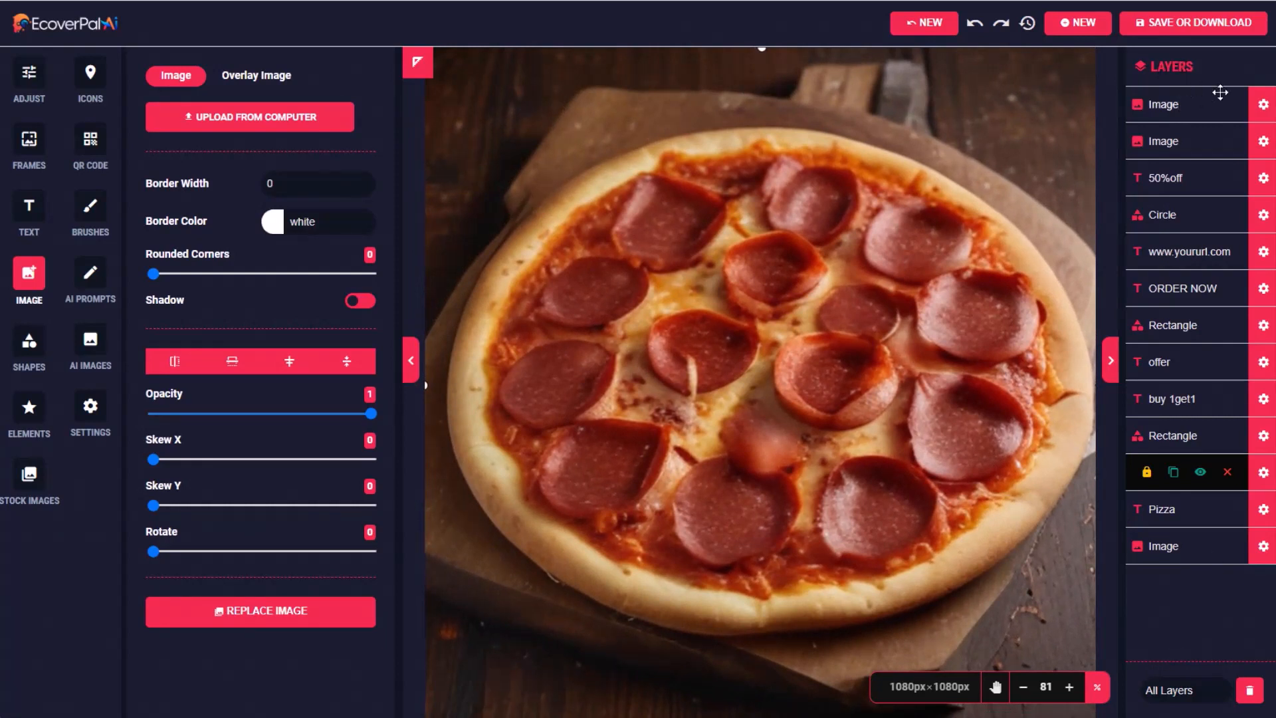
# Send the new pepperoni pizza image layer to the bottom of the layer stack and hide the original pizza background layer.
pyautogui.click(1265, 109)
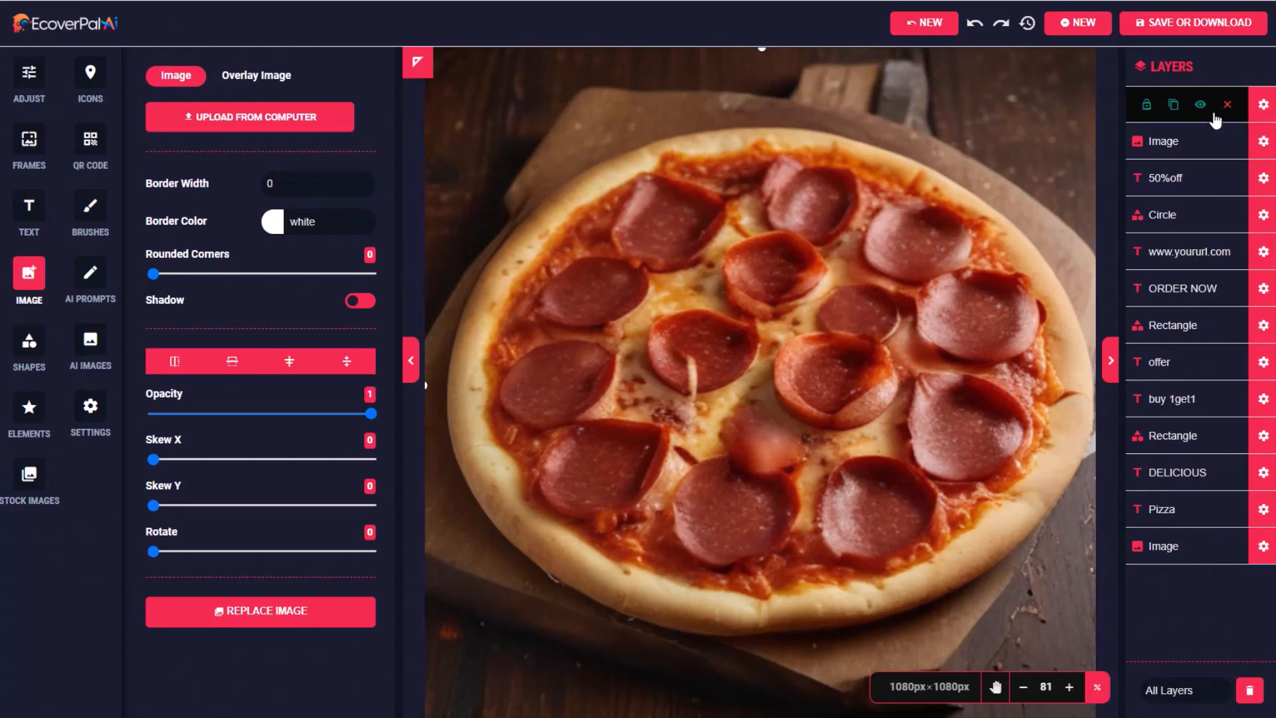
pyautogui.moveTo(1216, 122); pyautogui.dragTo(1265, 566)
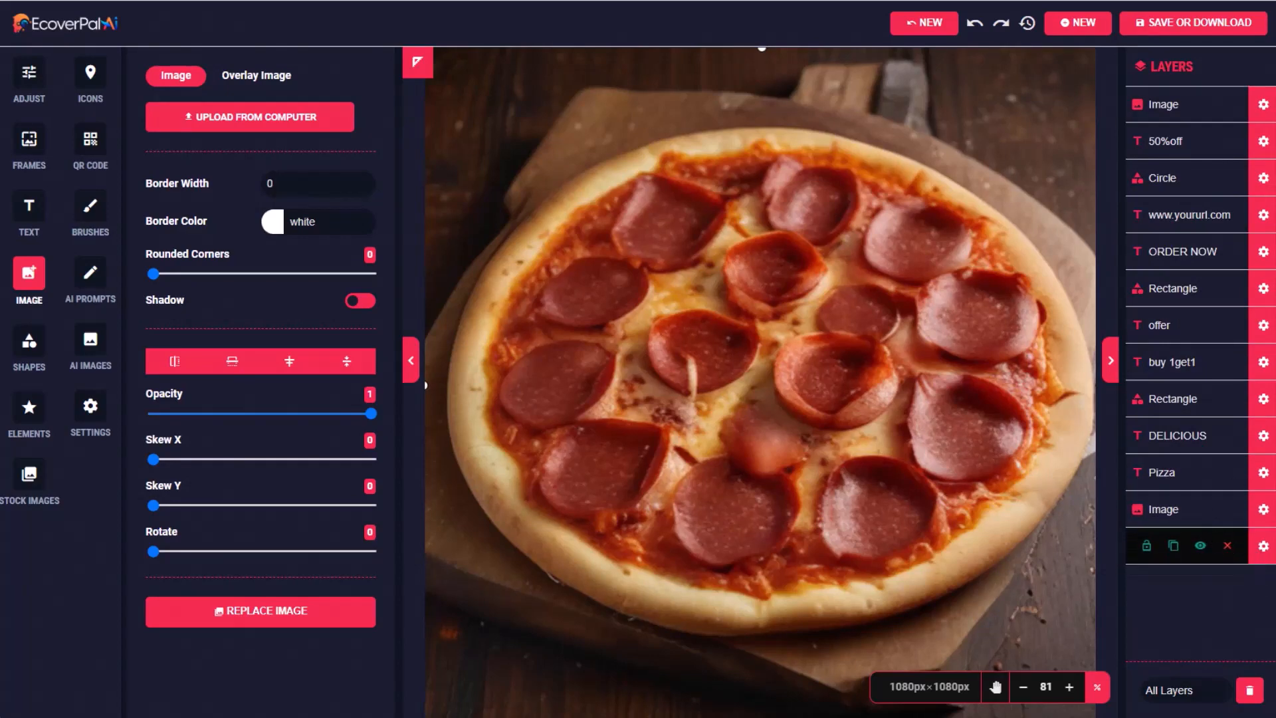
pyautogui.click(1265, 110)
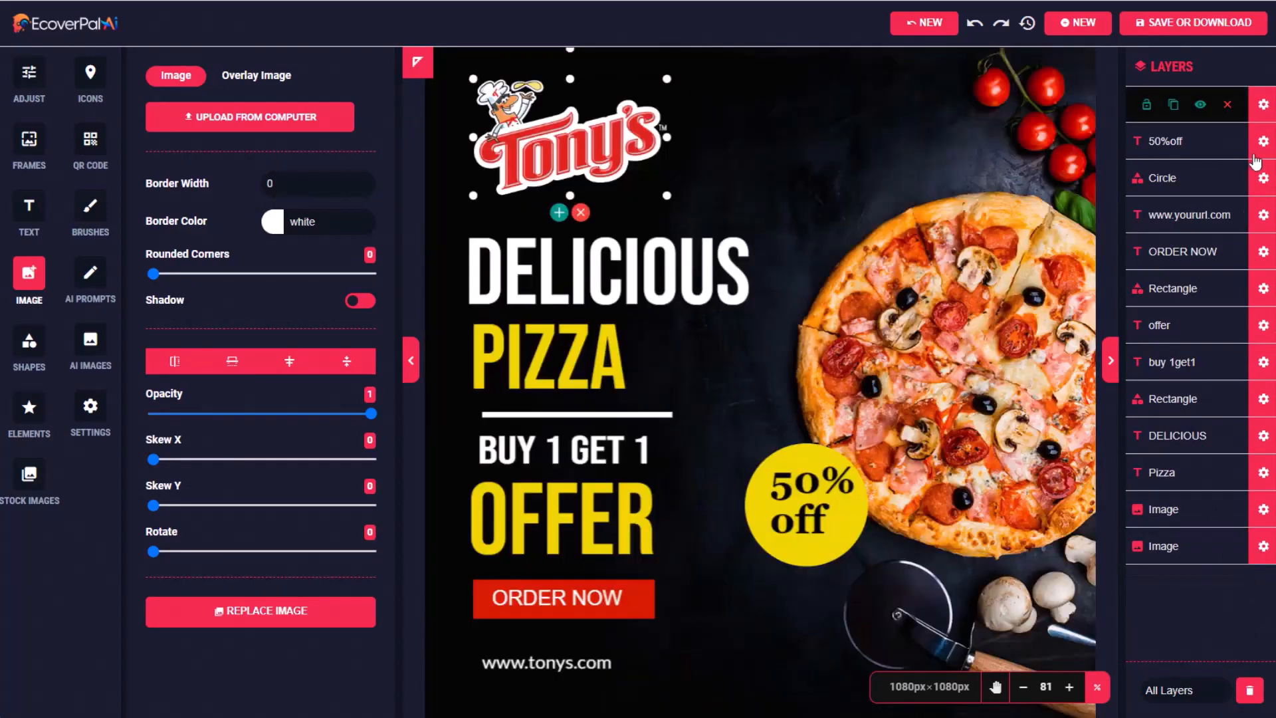
pyautogui.click(1264, 510)
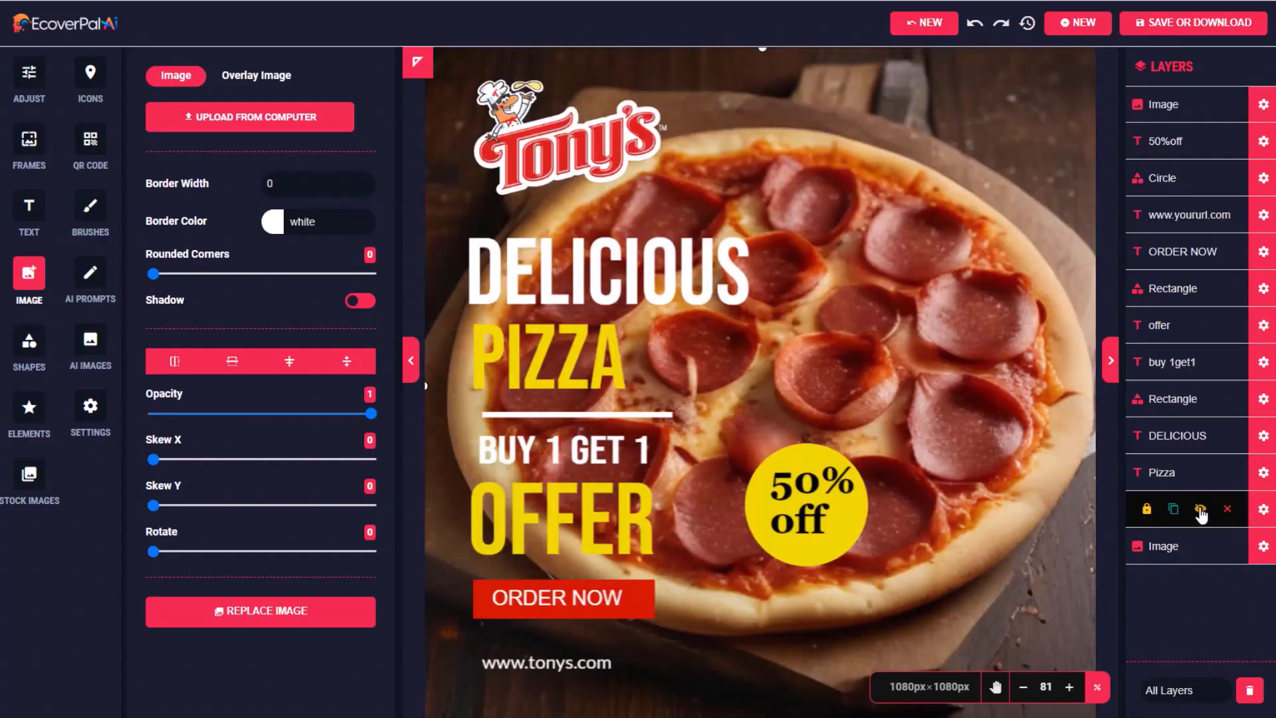
pyautogui.click(1202, 510)
# Download the ad with the pepperoni pizza background as an image.
pyautogui.click(1178, 28)
pyautogui.click(823, 176)
pyautogui.click(91, 143)
pyautogui.write('tonys.com')
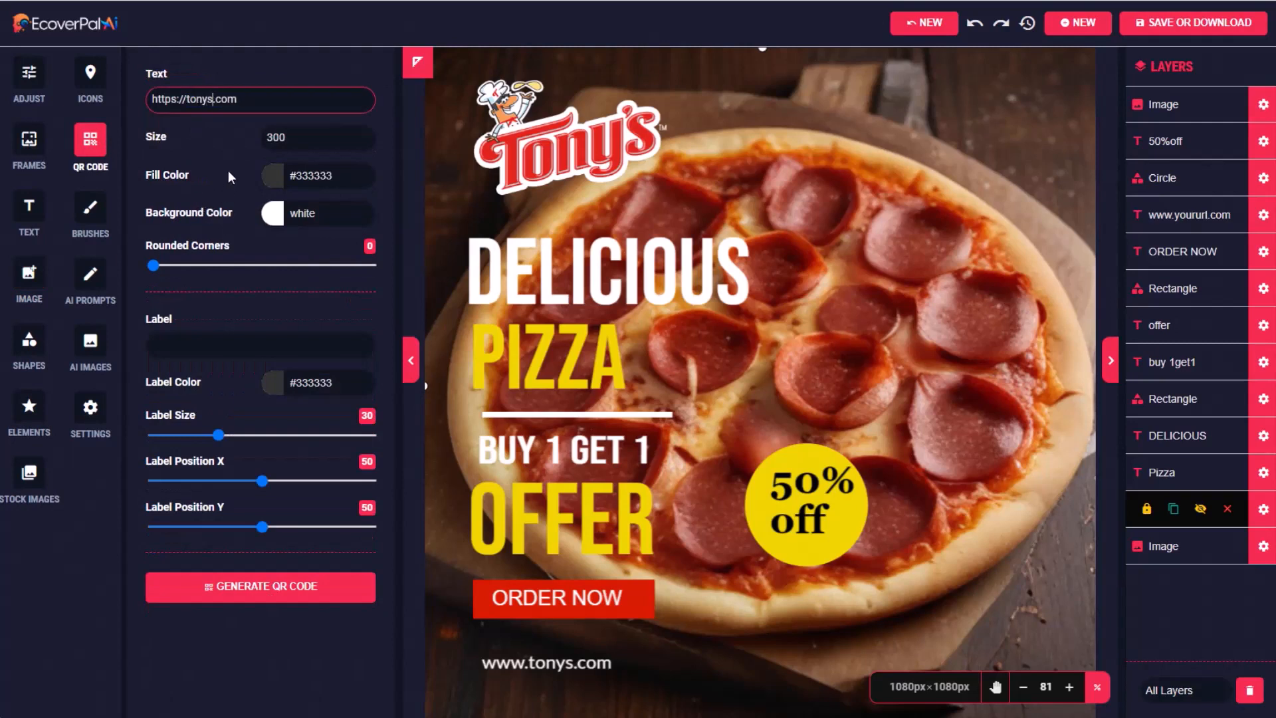
pyautogui.click(275, 175)
pyautogui.click(301, 206)
pyautogui.click(575, 363)
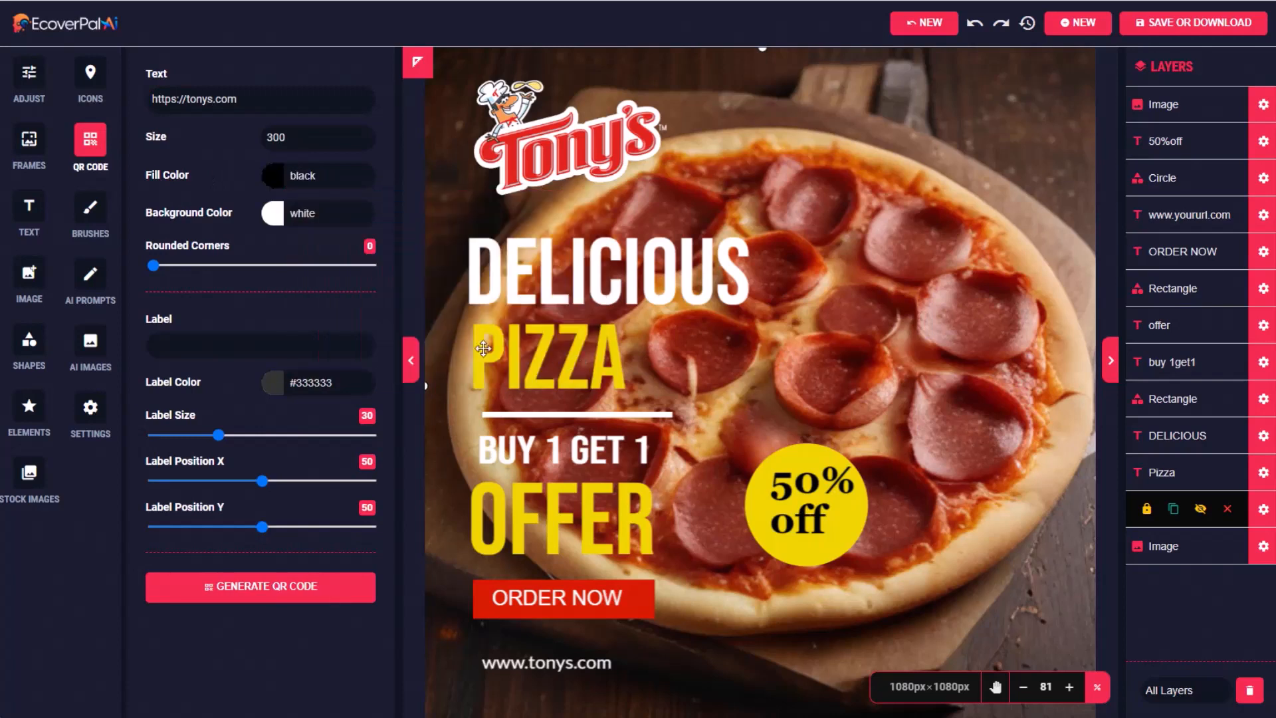
pyautogui.click(266, 593)
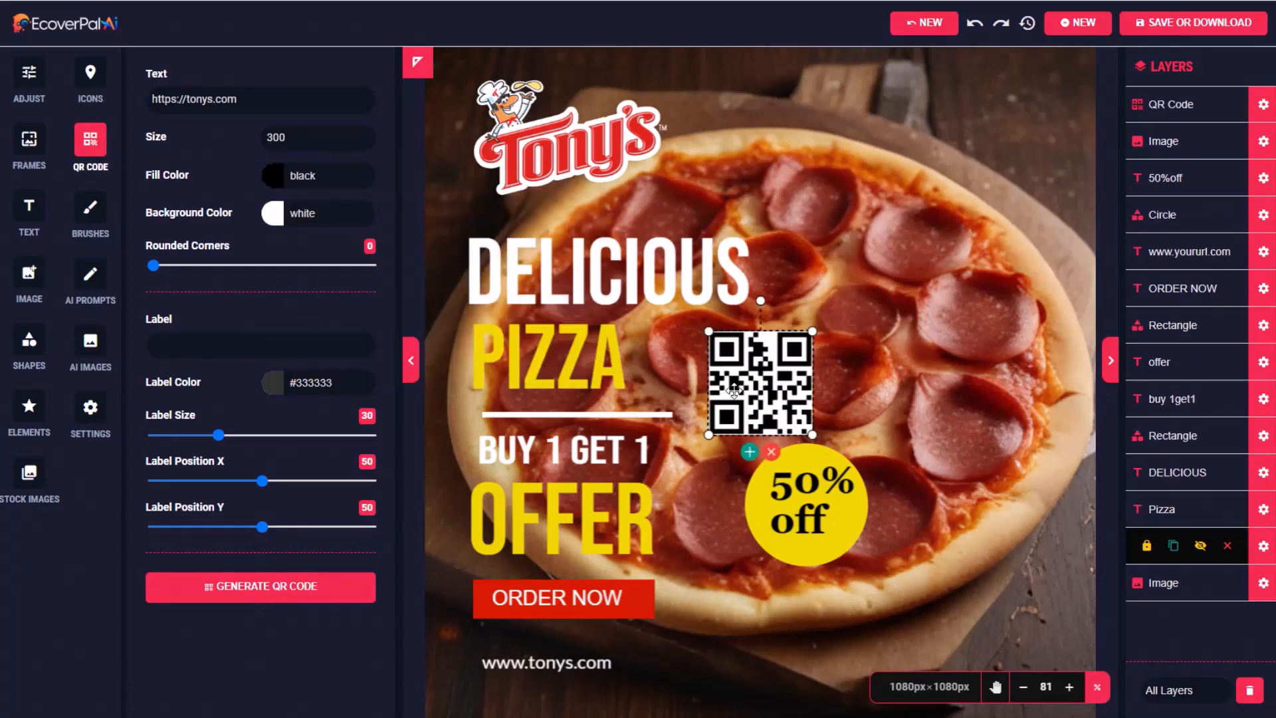
# Place the QR code in the upper-right corner of the ad and enlarge it.
pyautogui.moveTo(754, 377); pyautogui.dragTo(1020, 105)
pyautogui.moveTo(977, 160); pyautogui.dragTo(932, 207)
pyautogui.moveTo(986, 146); pyautogui.dragTo(984, 151)
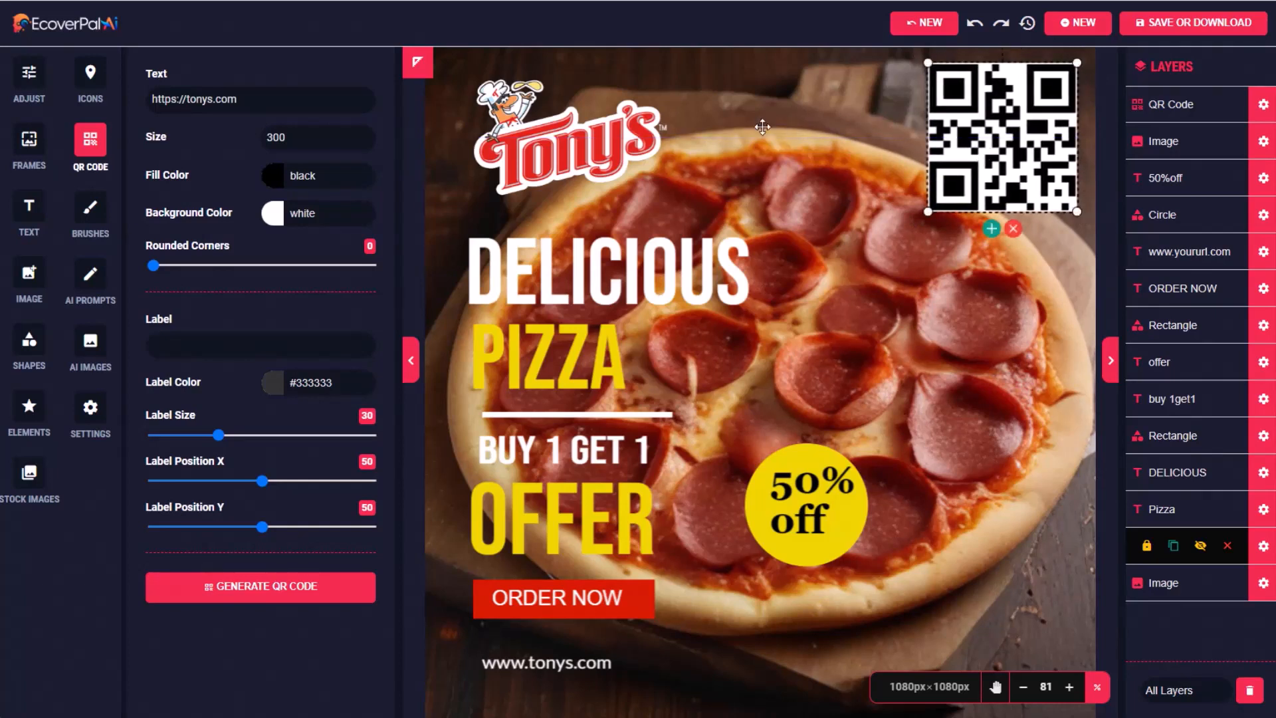
# Download the ad with the QR code as a JPEG at 300 DPI printer resolution and close its preview.
pyautogui.click(1174, 22)
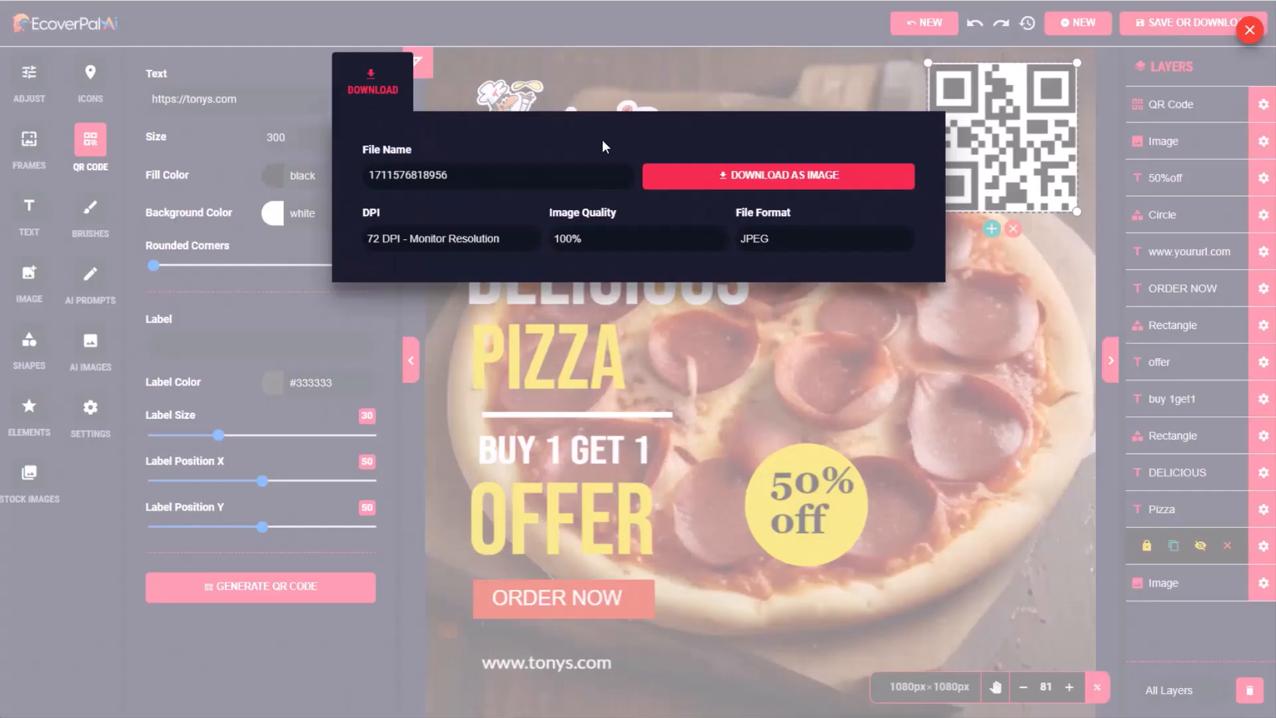
pyautogui.click(483, 241)
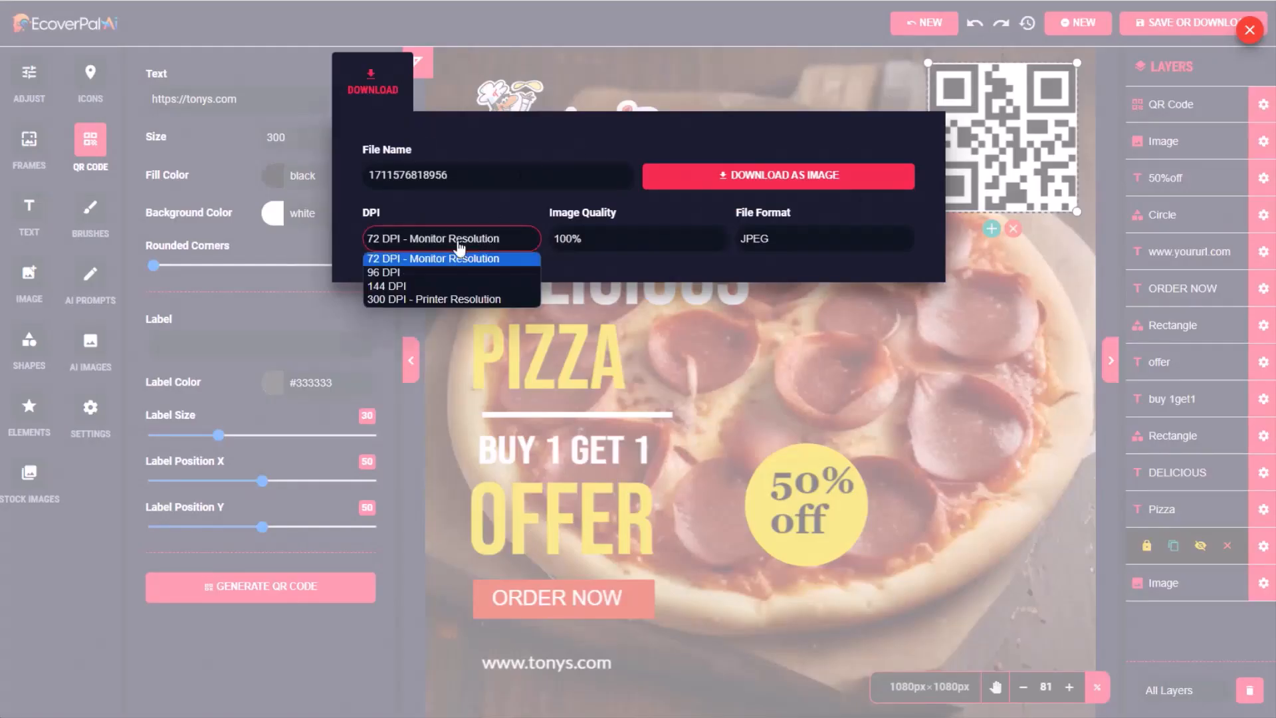
pyautogui.click(438, 297)
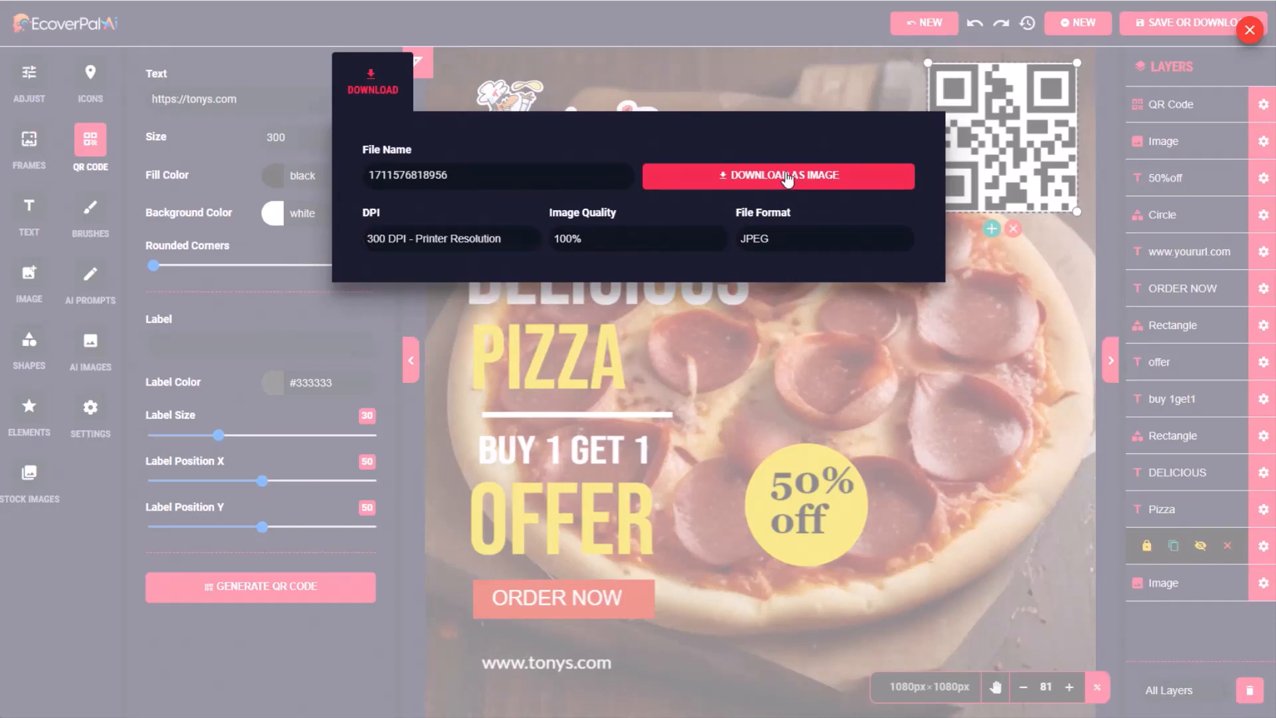
pyautogui.click(788, 177)
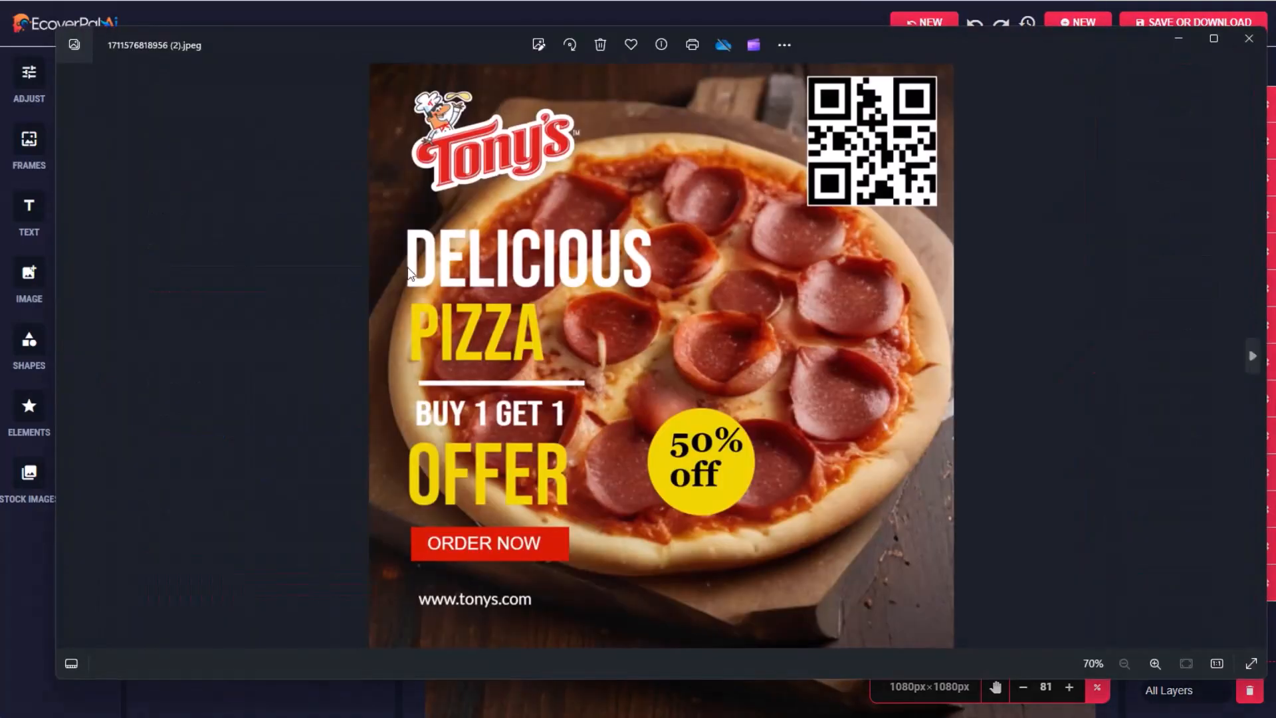
pyautogui.moveTo(1057, 45)
pyautogui.mouseDown()
pyautogui.moveTo(1046, 14)
pyautogui.moveTo(1060, 46)
pyautogui.moveTo(1051, 22)
pyautogui.moveTo(1039, 22)
pyautogui.moveTo(1042, 45)
pyautogui.moveTo(1054, 39)
pyautogui.mouseUp()
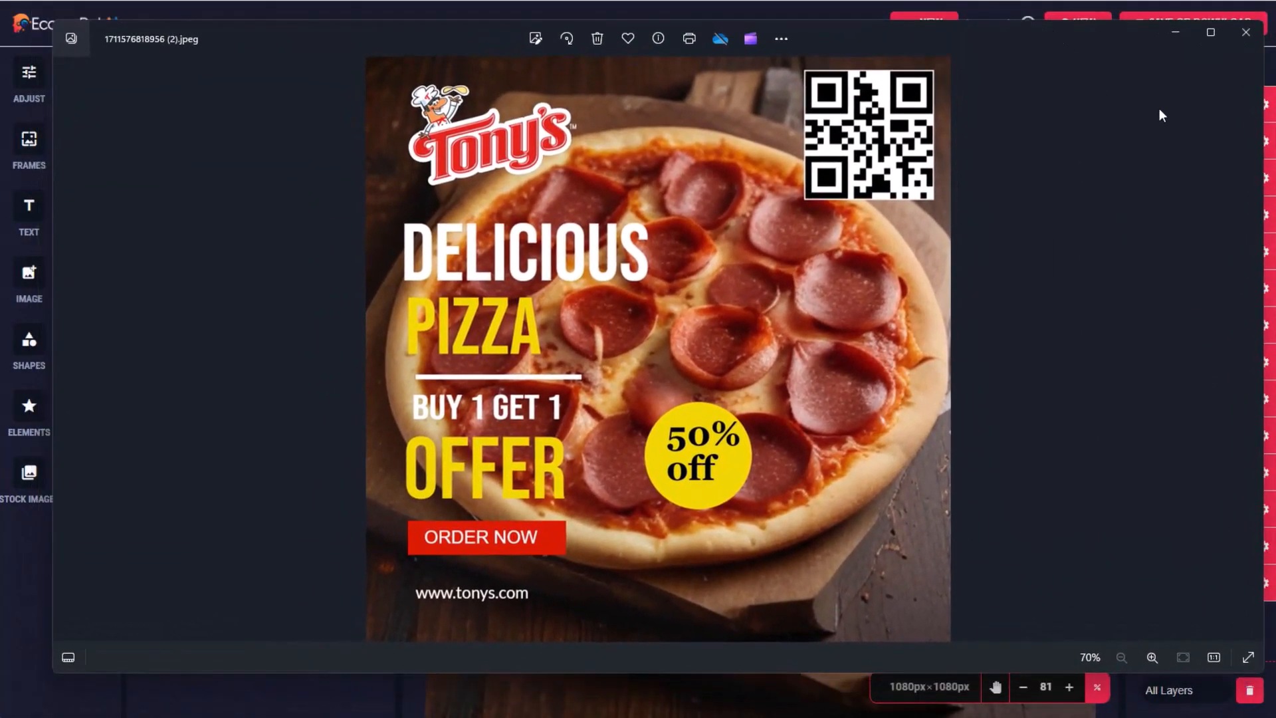
pyautogui.click(1247, 37)
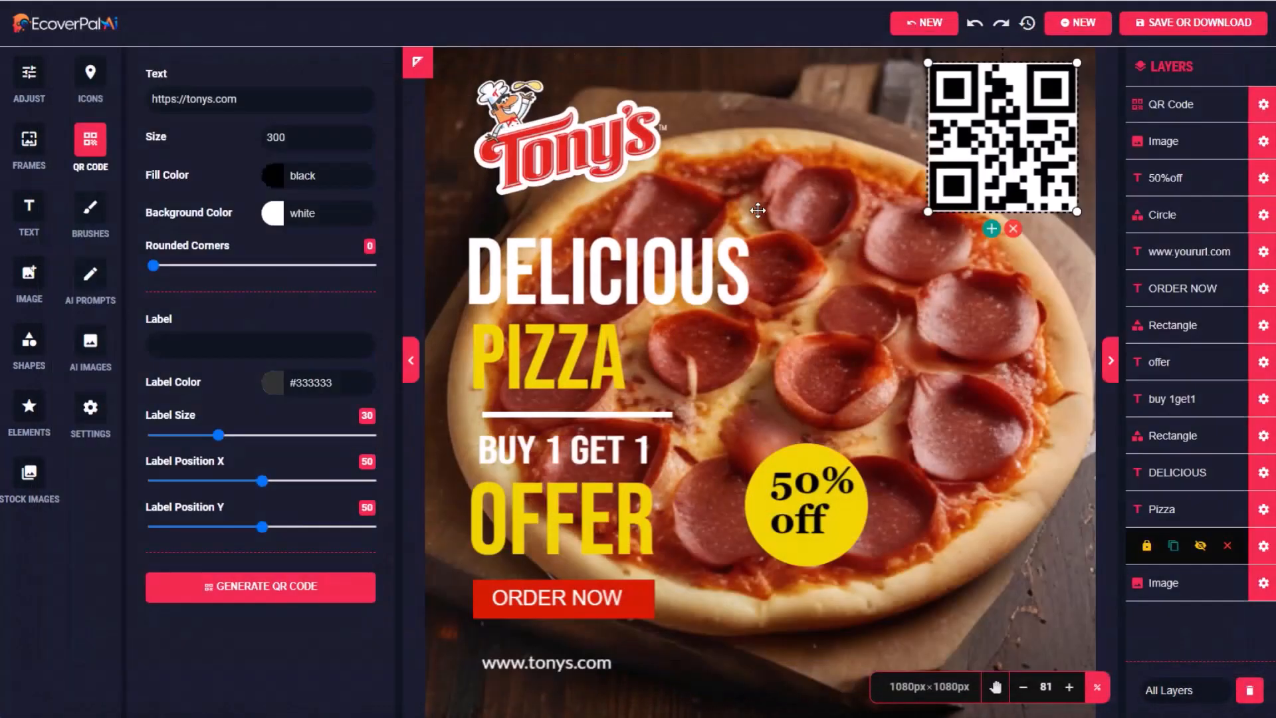
# Create a new blank canvas with the Instagram Post size, 1080 by 1080, and a transparent background.
pyautogui.click(1070, 28)
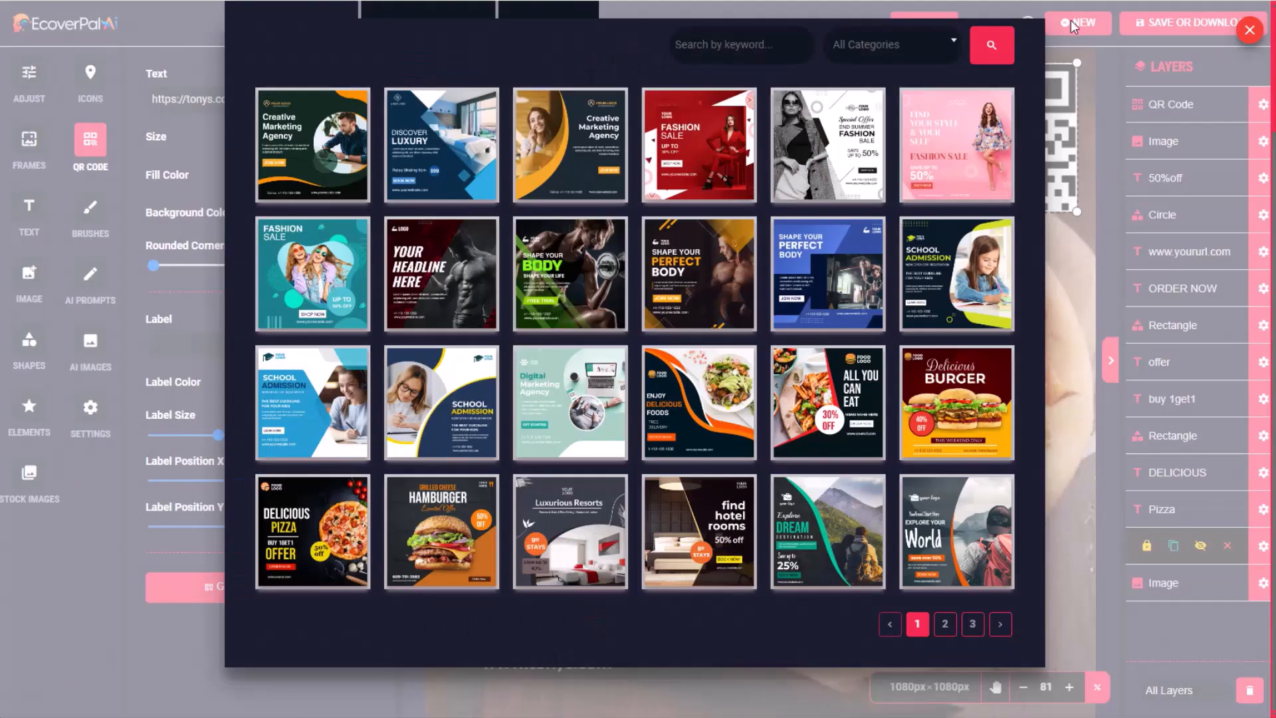
pyautogui.scroll(3, 911, 80)
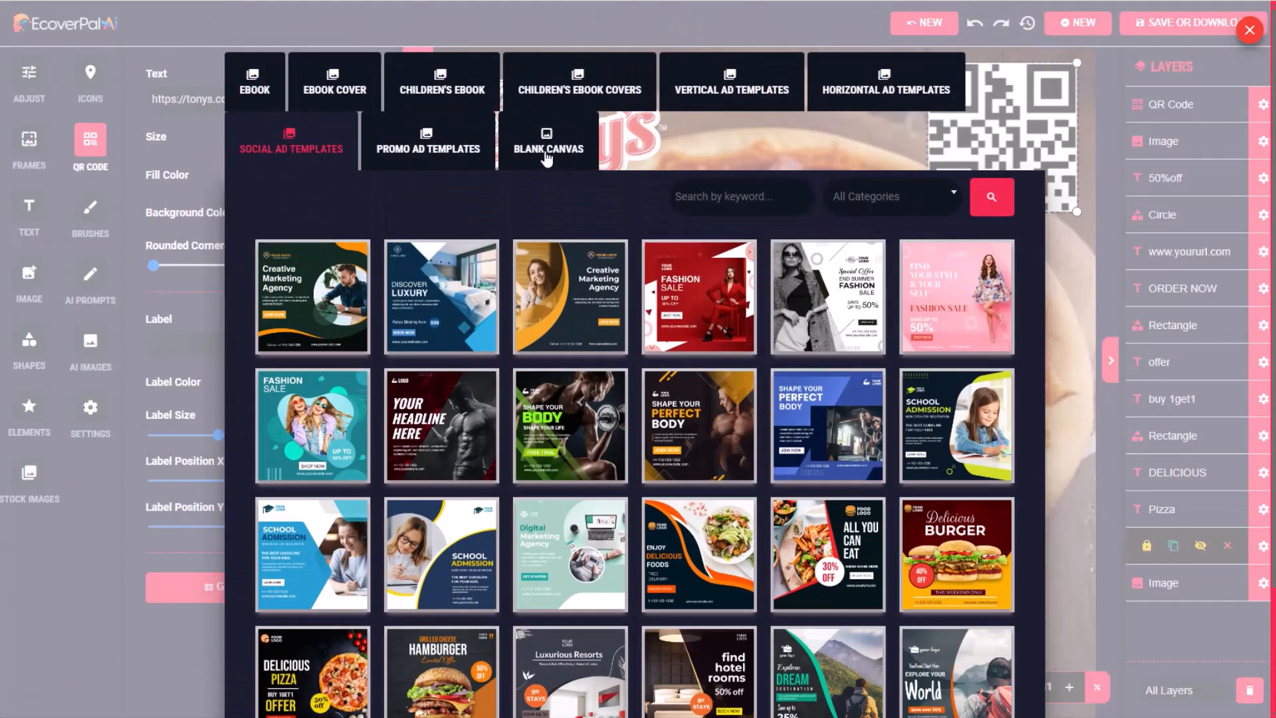
pyautogui.click(548, 153)
pyautogui.click(342, 238)
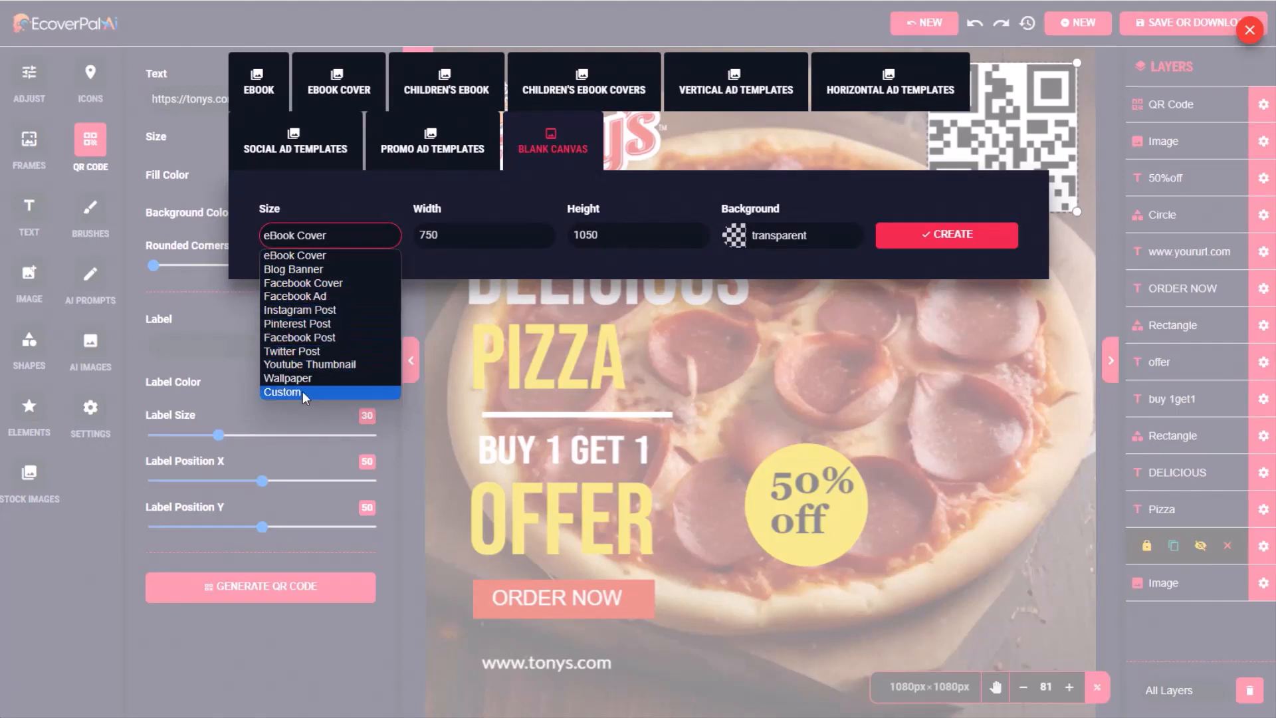
pyautogui.click(310, 311)
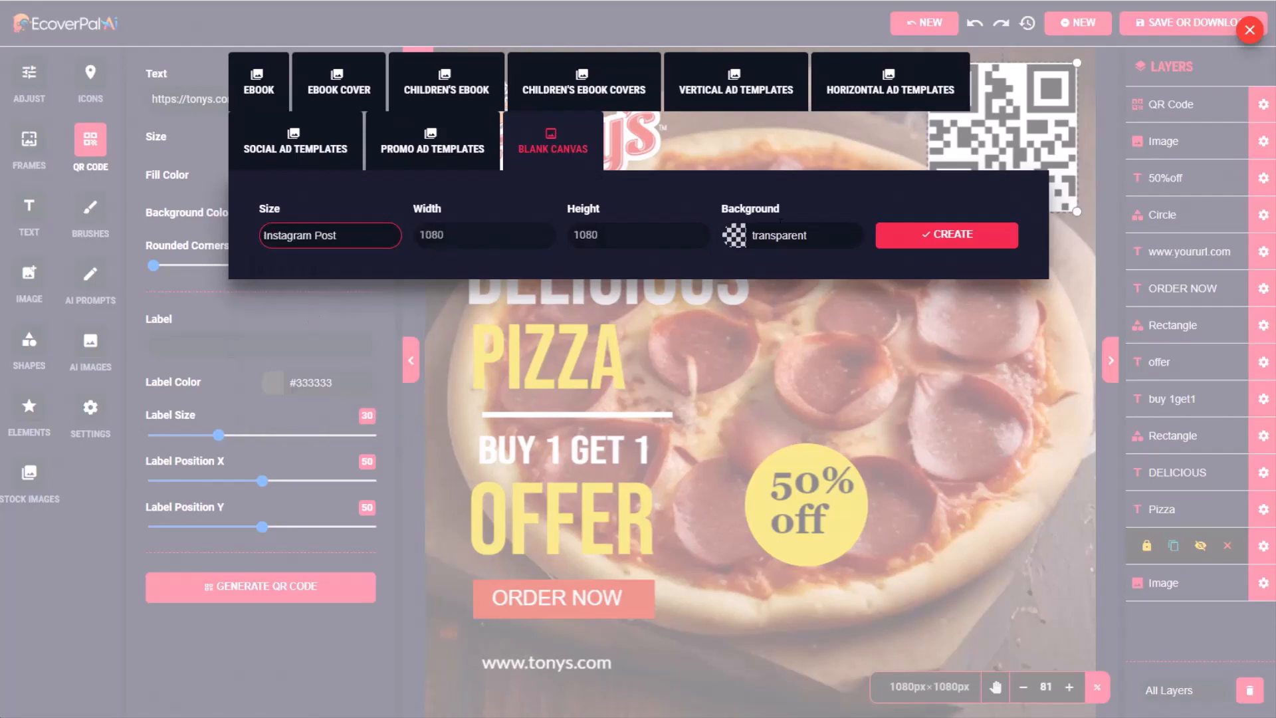
pyautogui.click(952, 239)
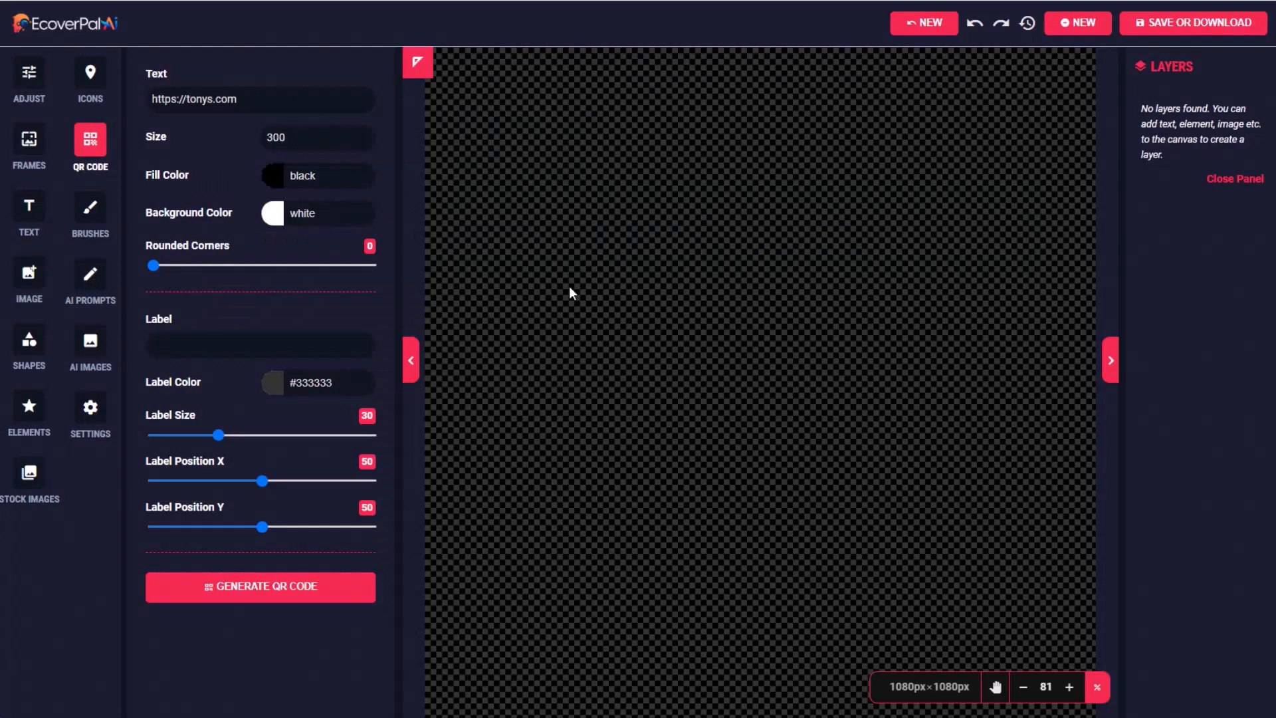
# Generate AI prompts from the basic idea "mountain scene" and look through the resulting prompts.
pyautogui.click(97, 275)
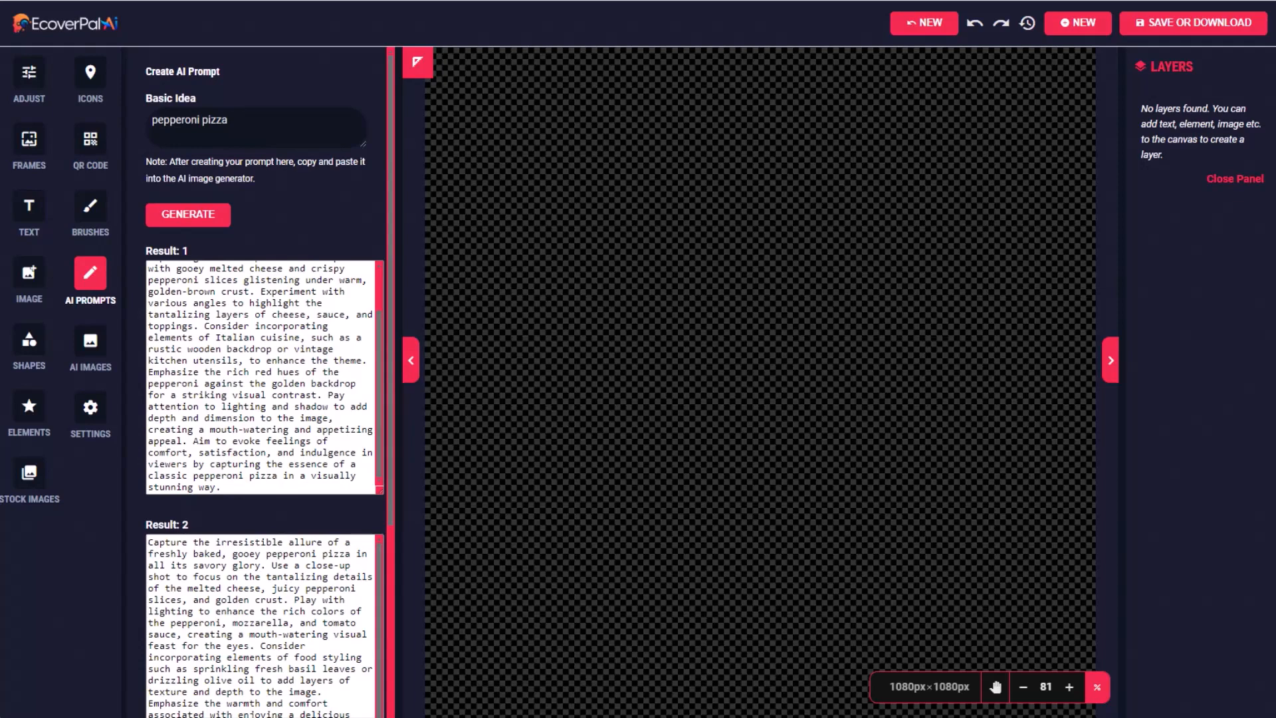
pyautogui.tripleClick(240, 123)
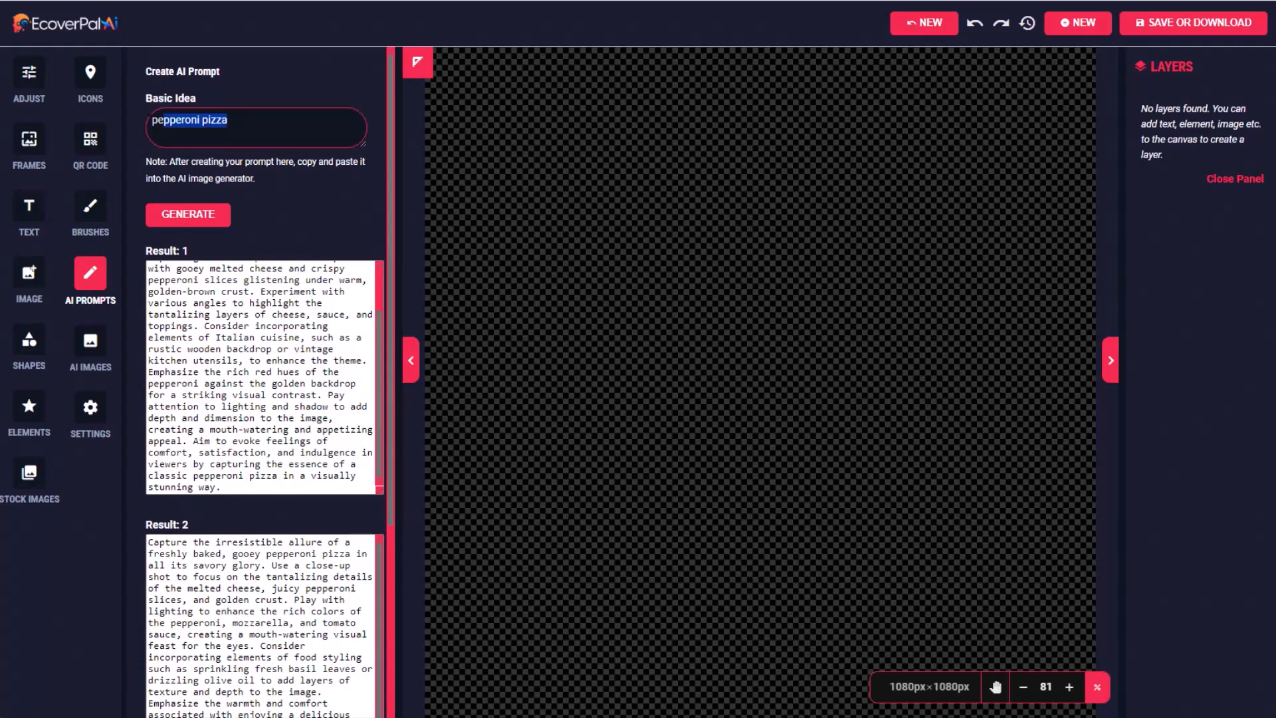
pyautogui.write('mountain scene')
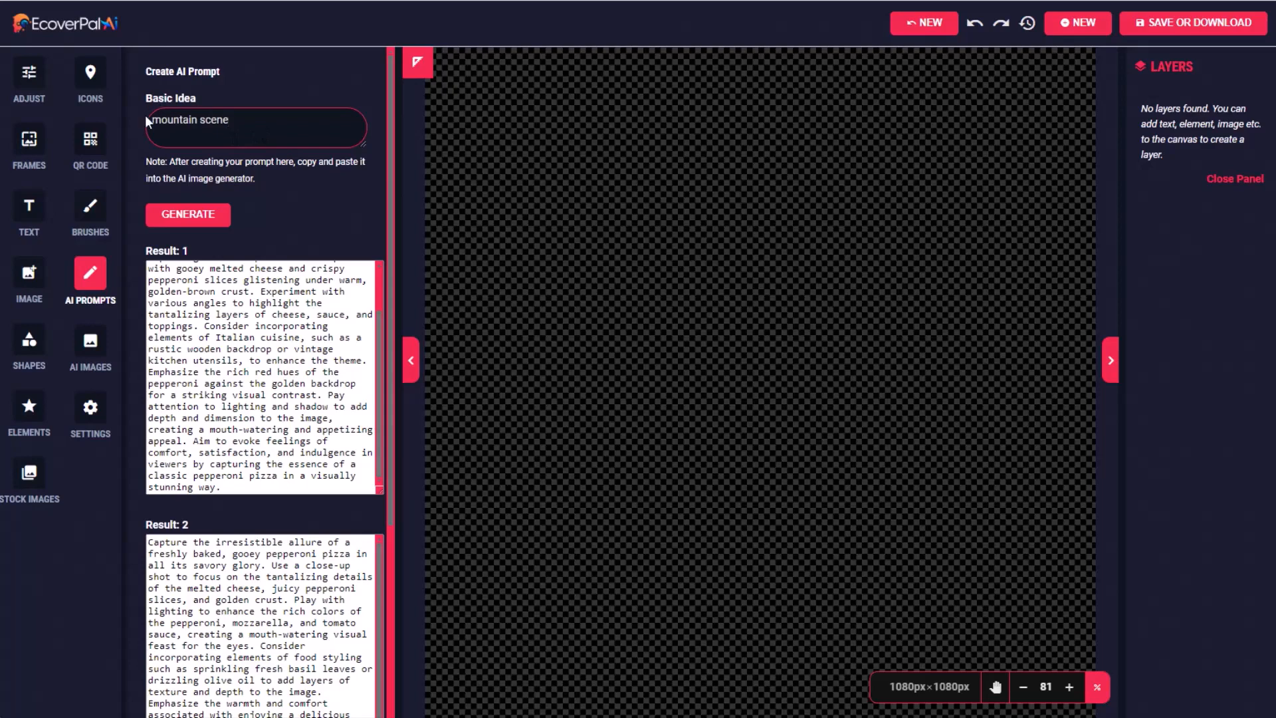
pyautogui.hotkey('ctrl', 'a')
pyautogui.click(284, 122)
pyautogui.click(202, 215)
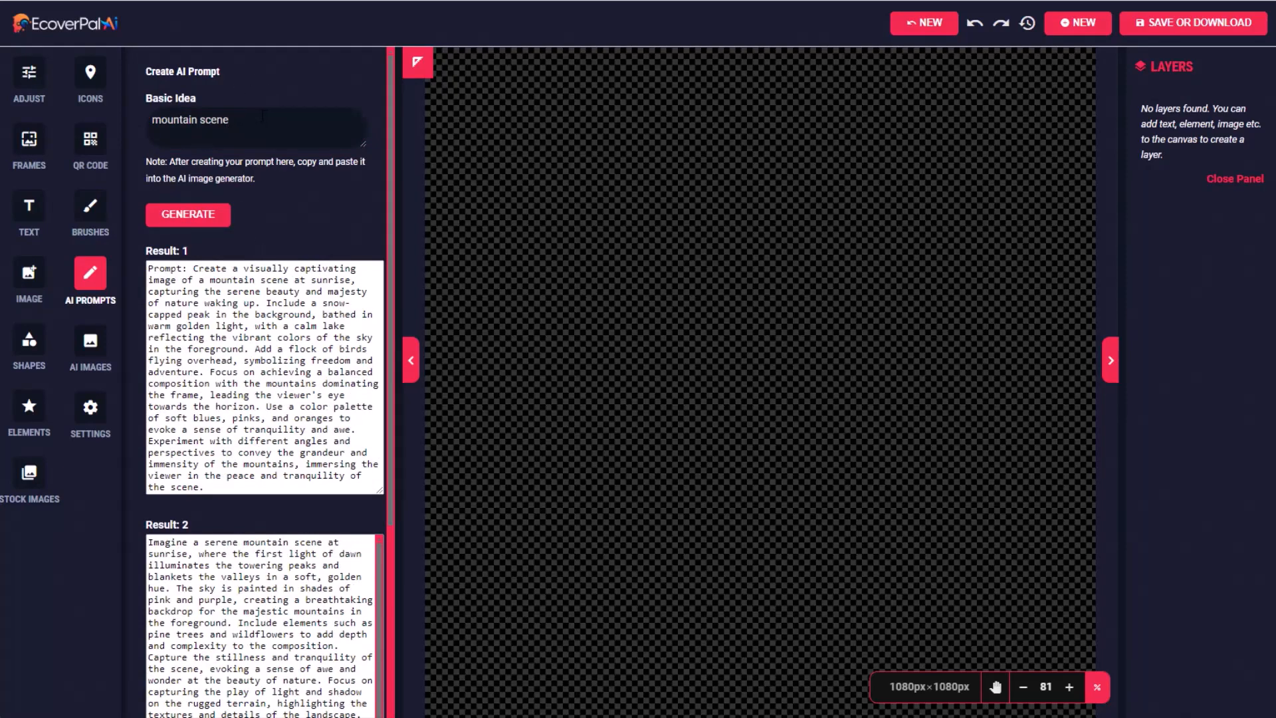
pyautogui.scroll(-3, 266, 368)
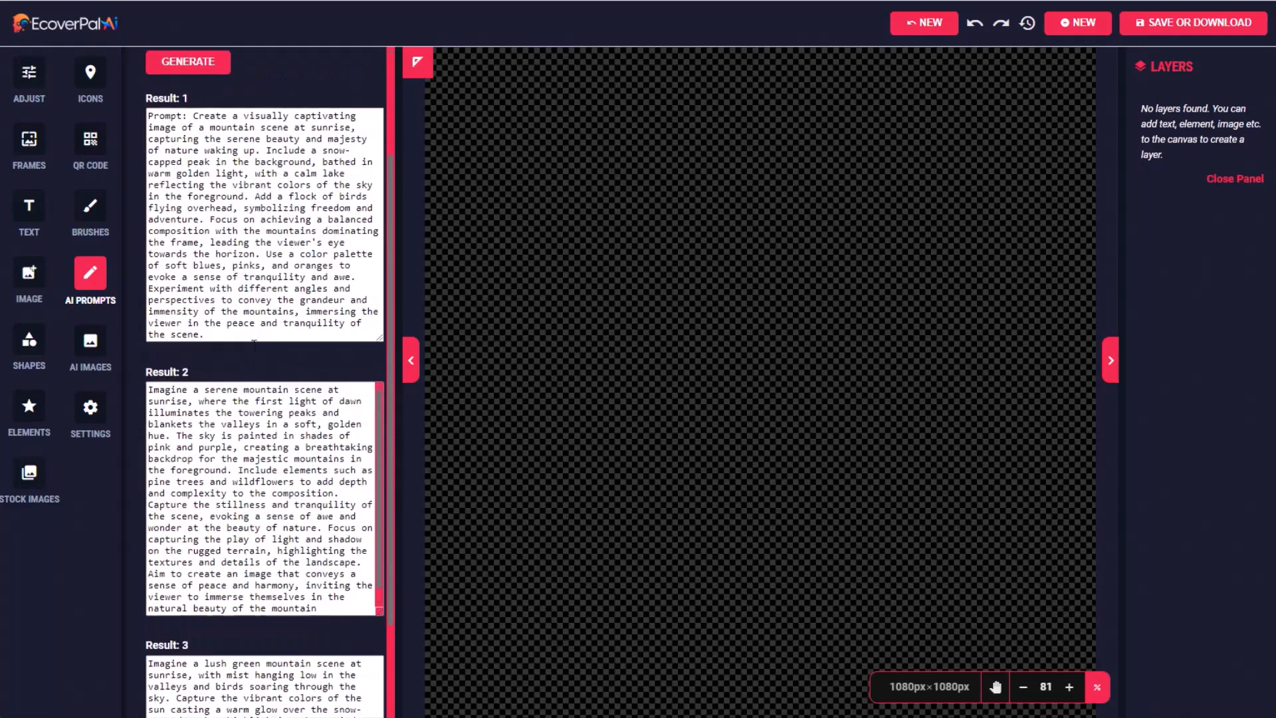
# Copy the first mountain scene prompt into the AI image generator, replacing the pizza prompt, and generate images.
pyautogui.scroll(3, 266, 368)
pyautogui.moveTo(192, 269); pyautogui.dragTo(269, 546)
pyautogui.click(90, 339)
pyautogui.click(280, 140)
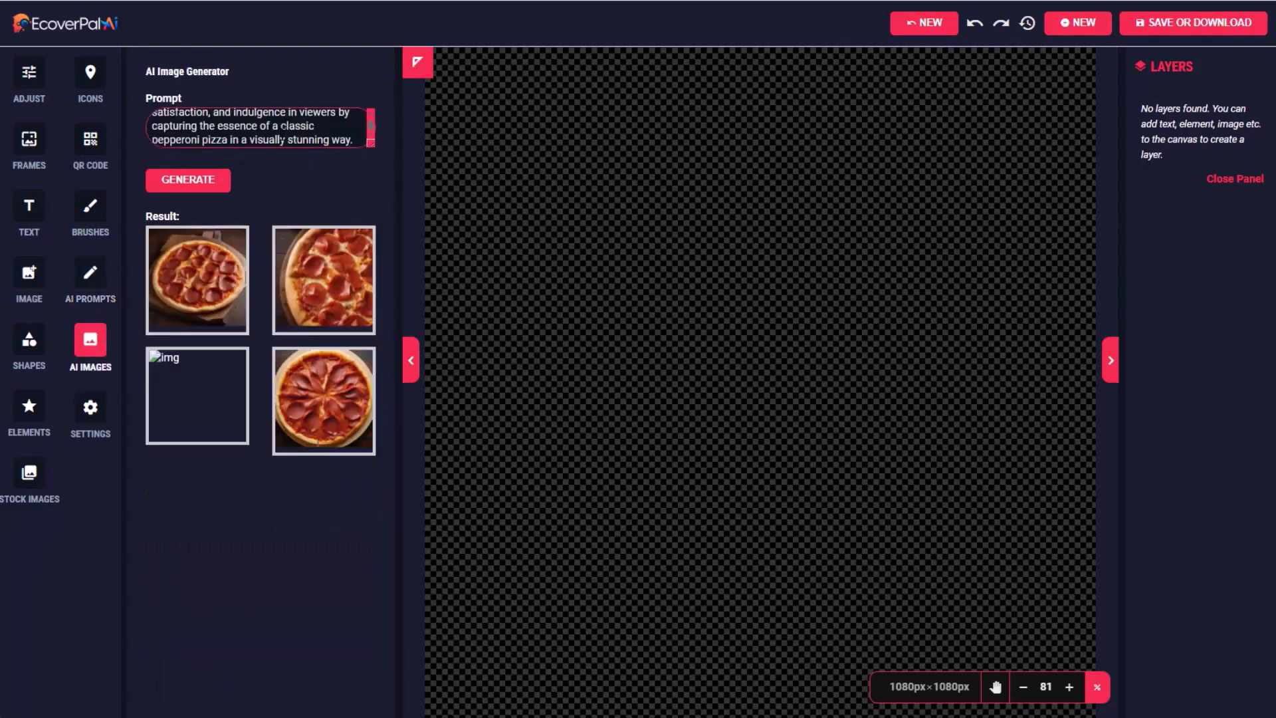
pyautogui.hotkey('ctrl', 'a')
pyautogui.hotkey('ctrl', 'v')
pyautogui.click(195, 184)
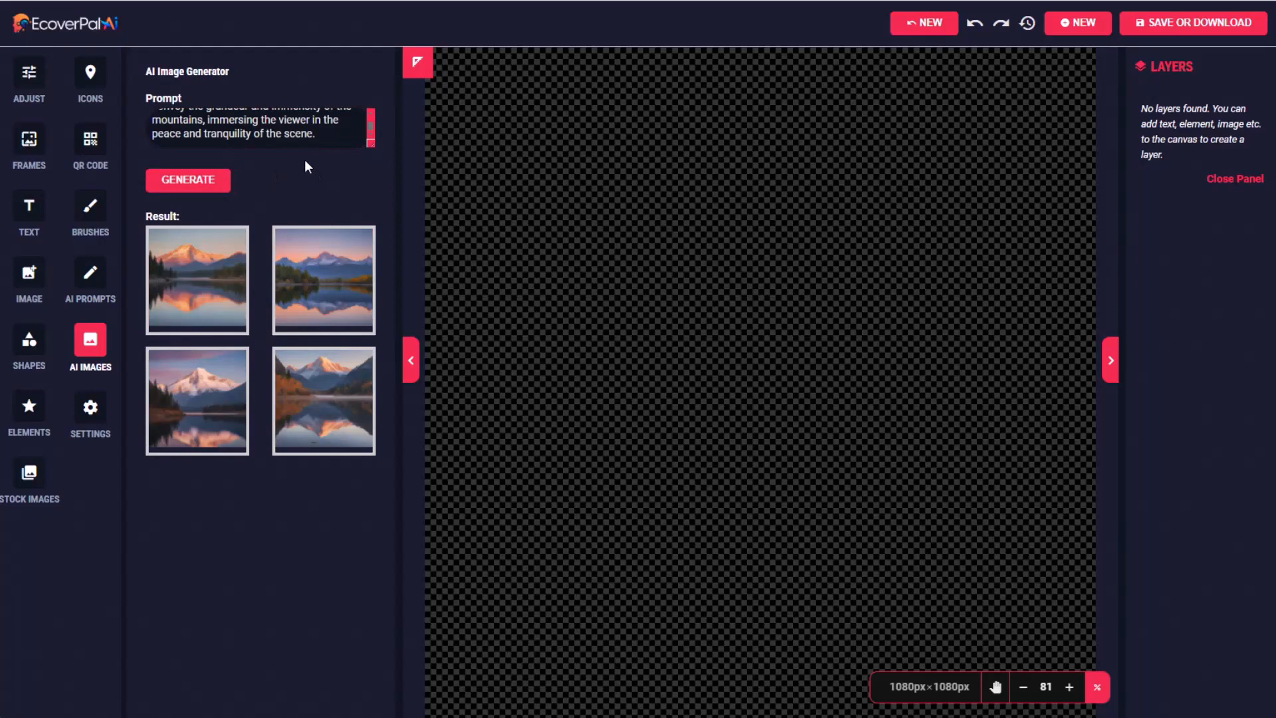
# Add the first generated mountain image to the canvas and enlarge it to fill the full square.
pyautogui.click(210, 270)
pyautogui.moveTo(724, 362); pyautogui.dragTo(579, 224)
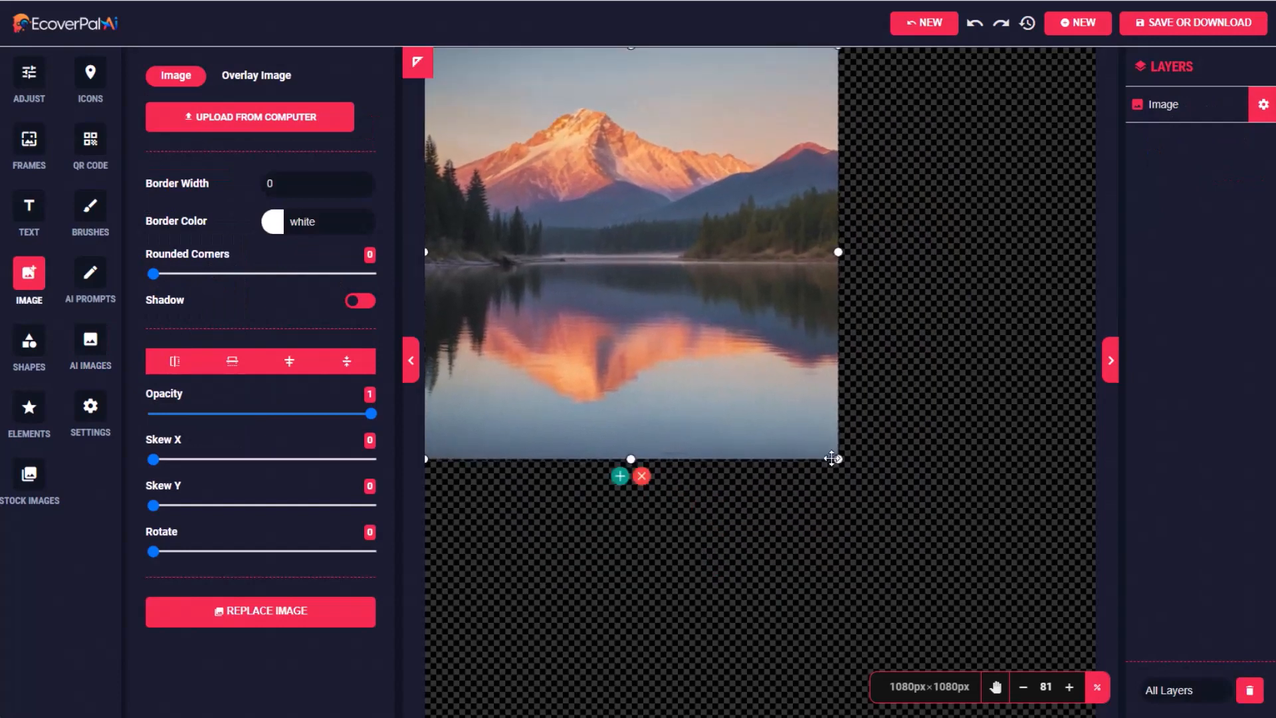
pyautogui.moveTo(837, 457); pyautogui.dragTo(1097, 717)
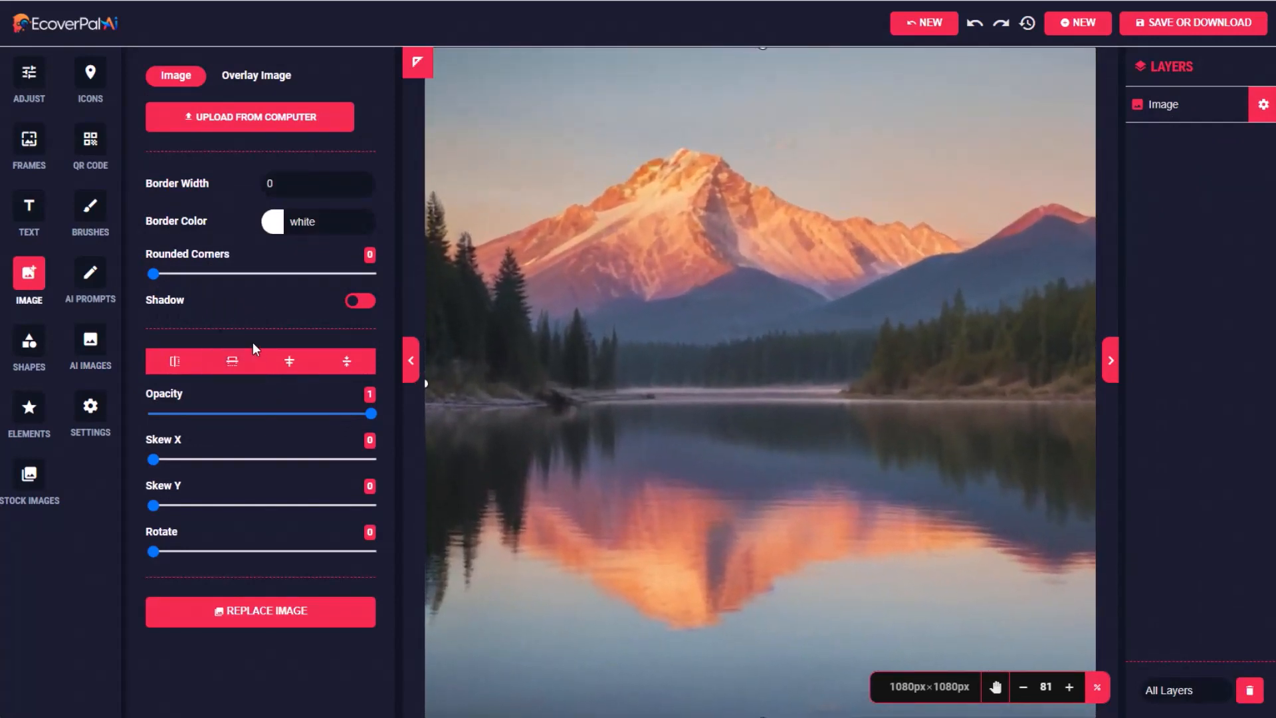
# Add a text box reading "Keep your face always toward the sunshine, and shadows will fall behind you." with its quotation marks.
pyautogui.click(27, 212)
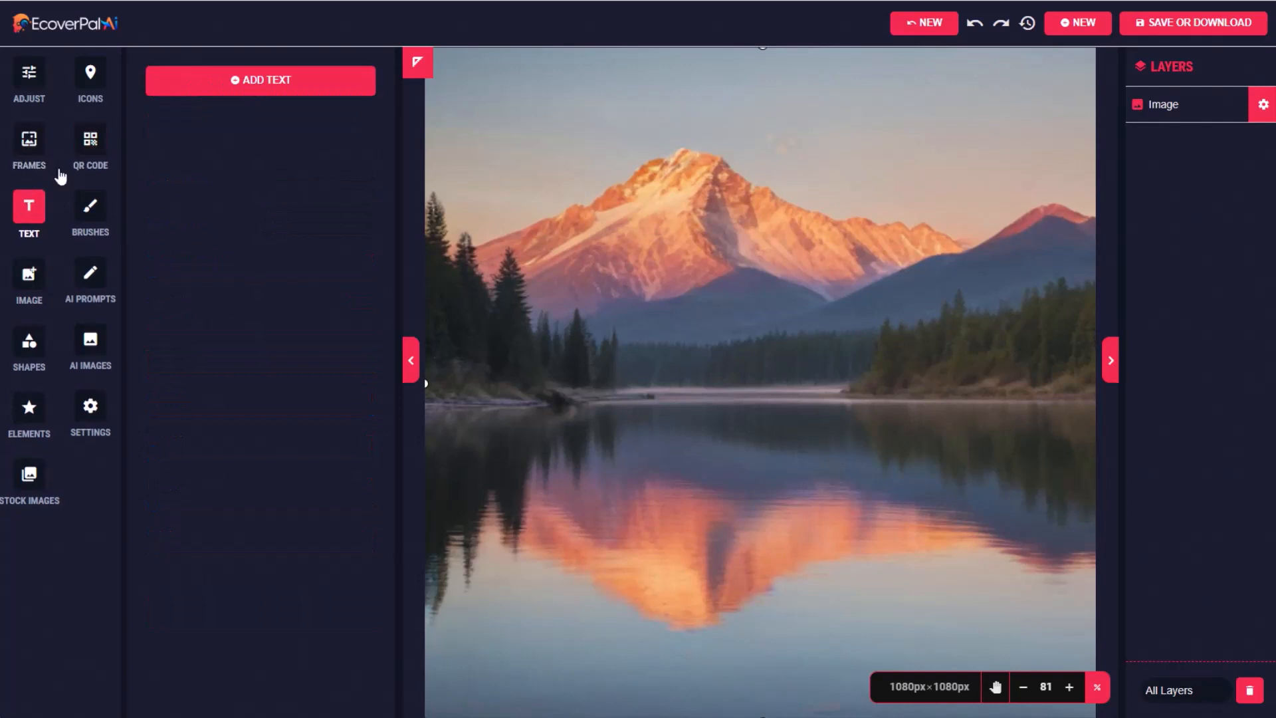
pyautogui.click(255, 81)
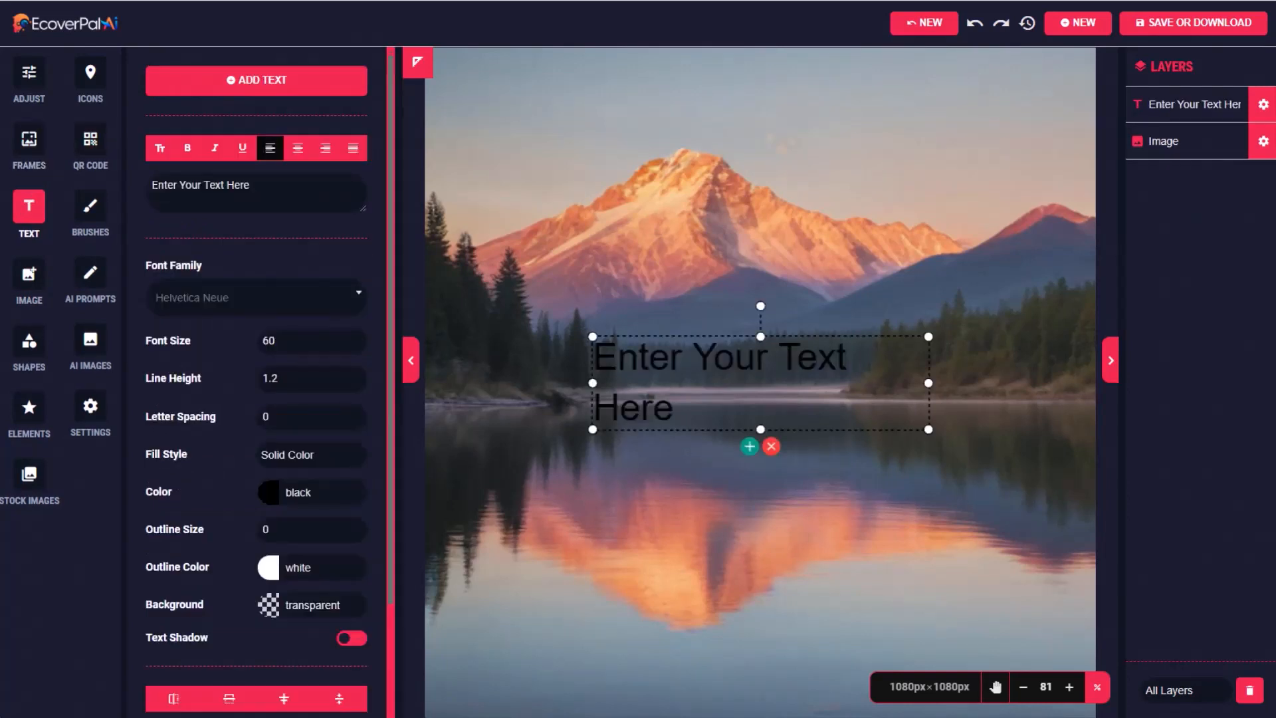
pyautogui.click(681, 380)
pyautogui.moveTo(670, 400); pyautogui.dragTo(593, 359)
pyautogui.write('"Keep your face always toward the sunshine, and shadows will fall behind you."')
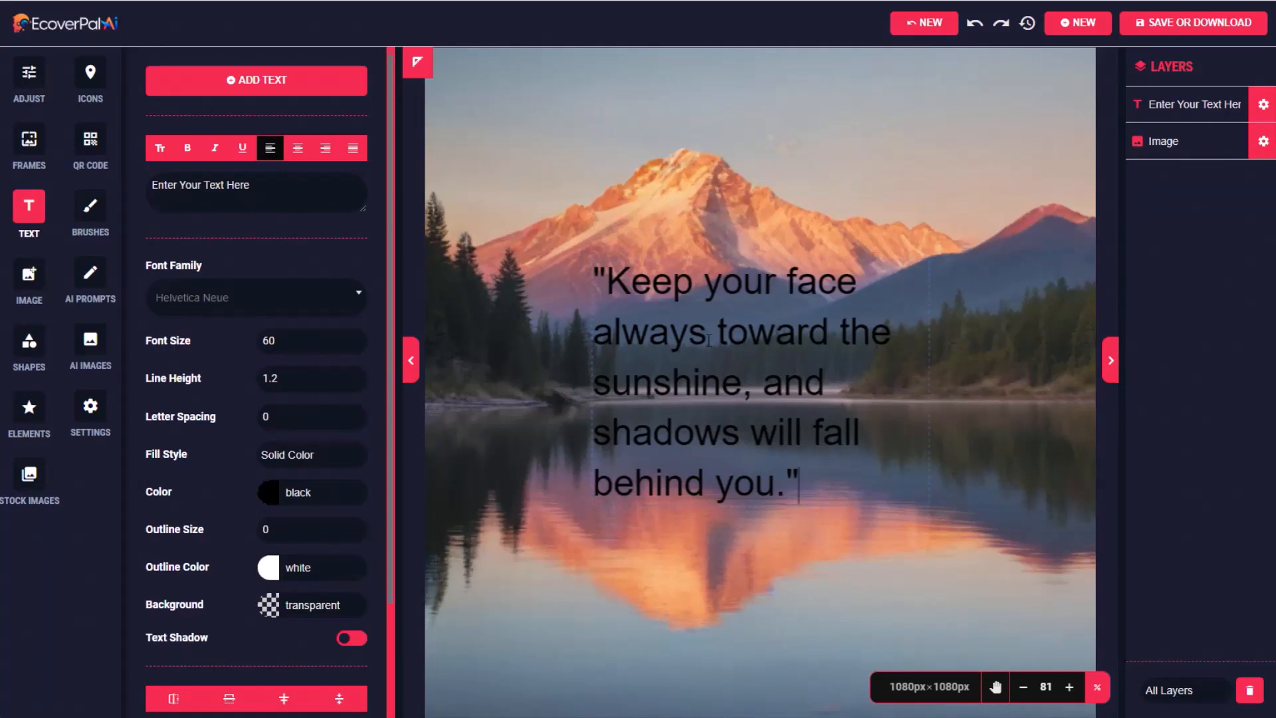
# Color the whole quote white and set its font to Cormorant Garamond.
pyautogui.moveTo(593, 279); pyautogui.dragTo(797, 477)
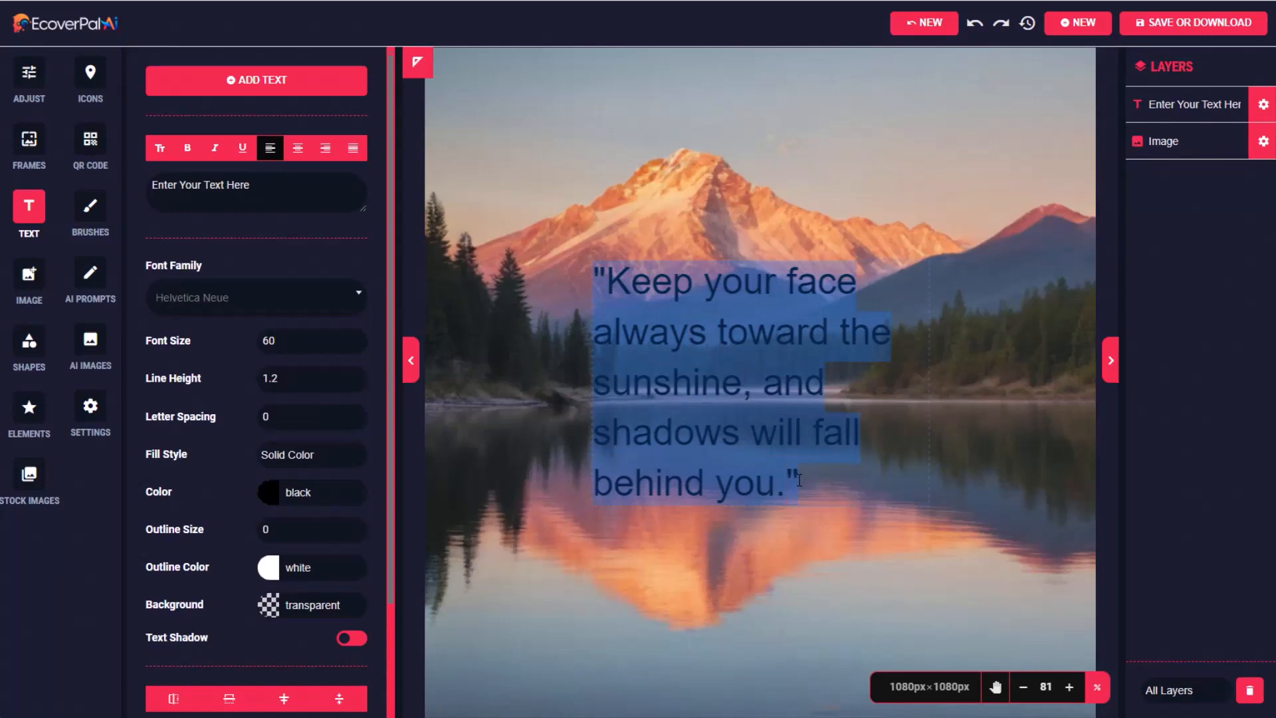
pyautogui.click(290, 492)
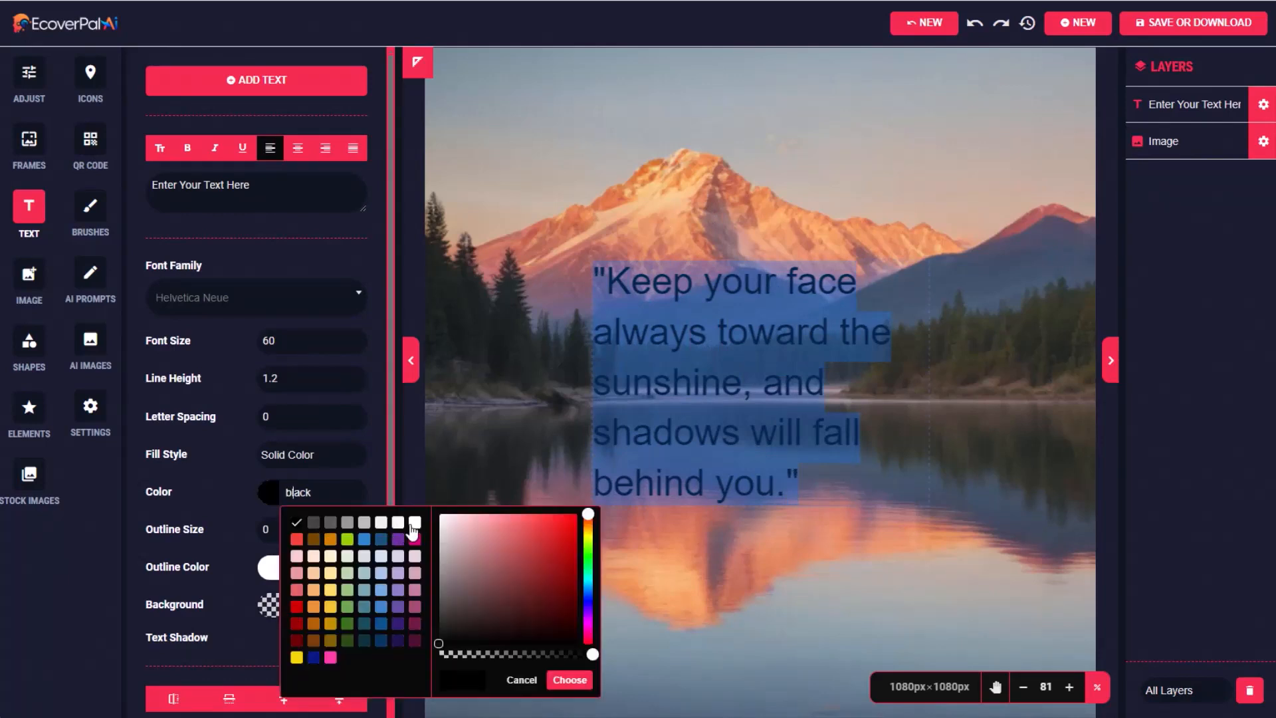
pyautogui.click(415, 523)
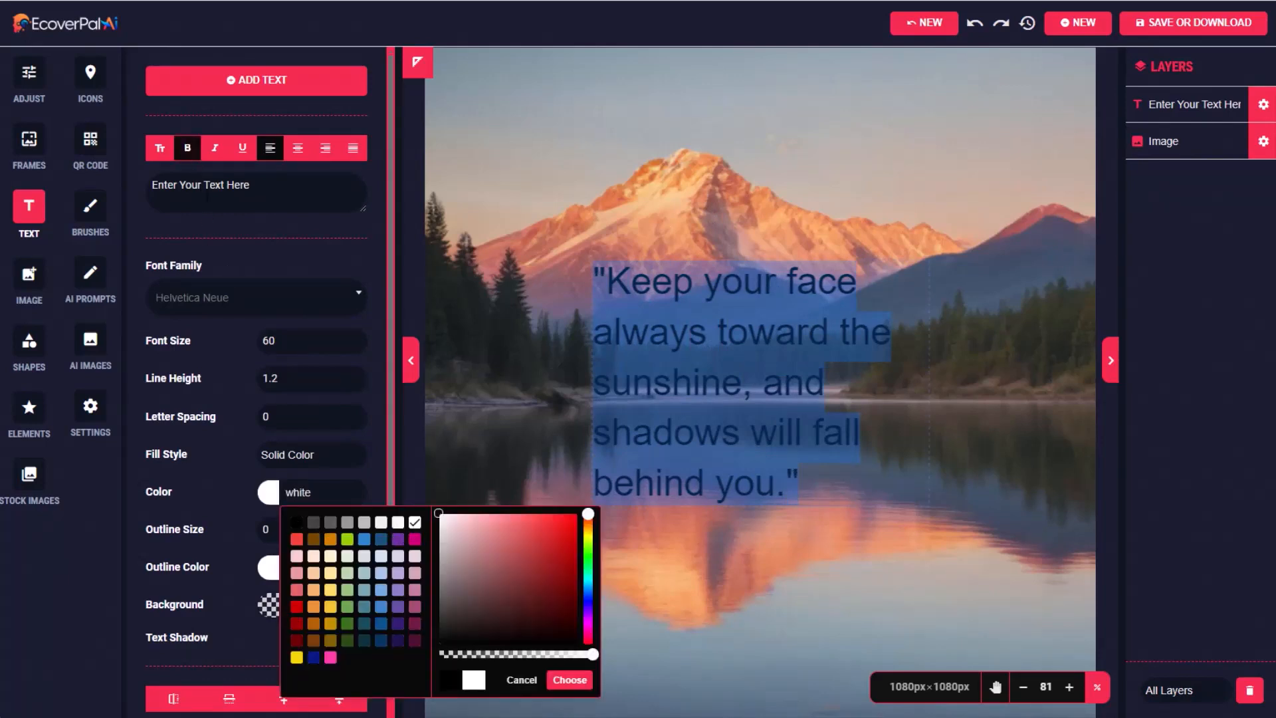
pyautogui.click(227, 306)
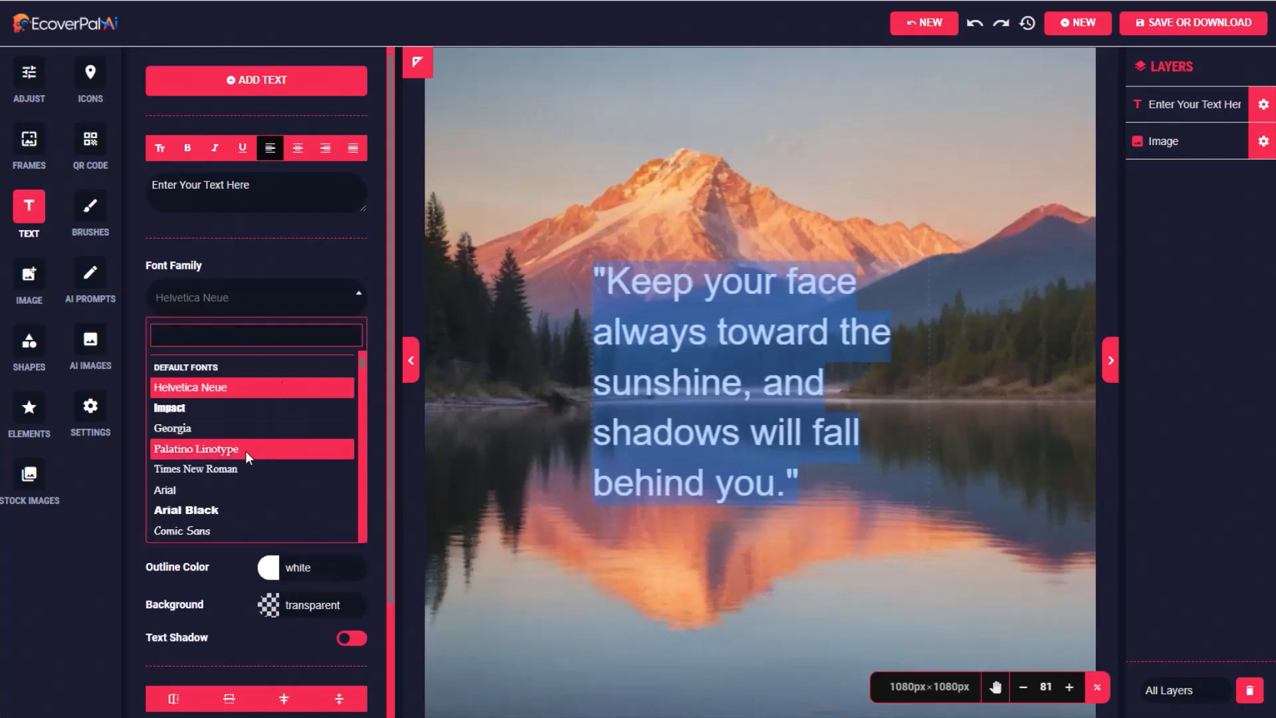
pyautogui.scroll(-10, 260, 452)
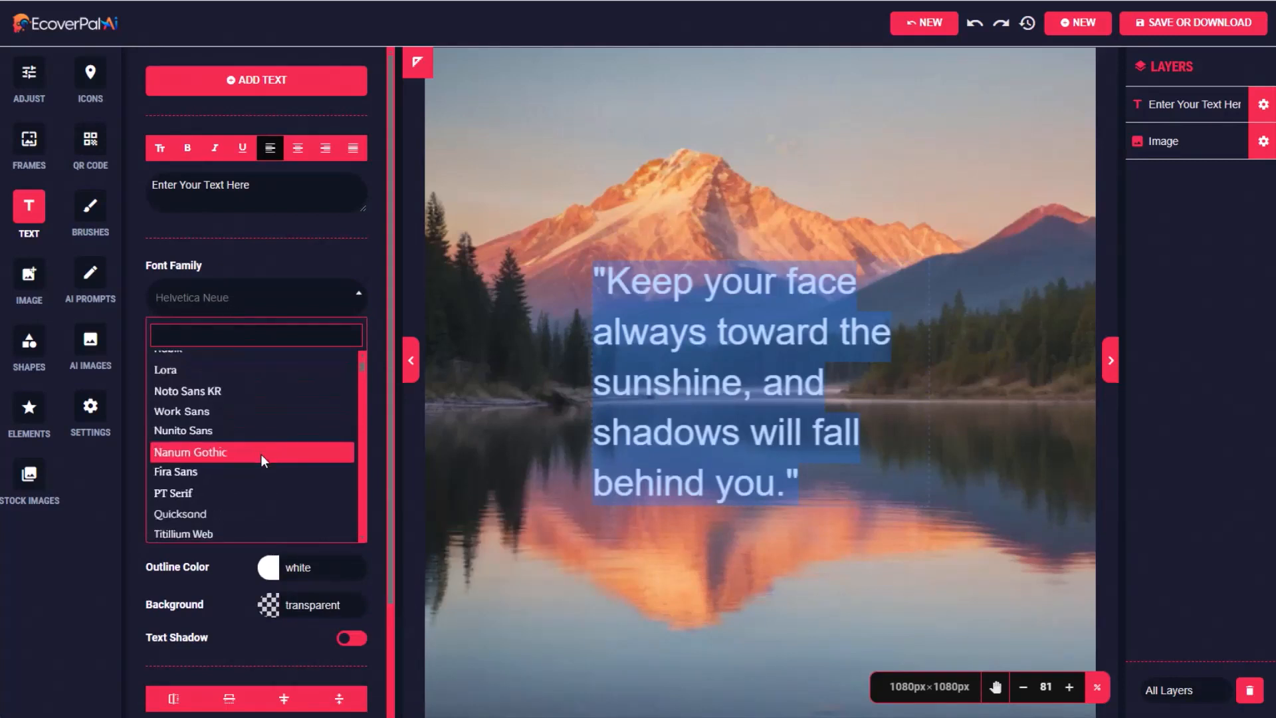
pyautogui.scroll(-10, 261, 453)
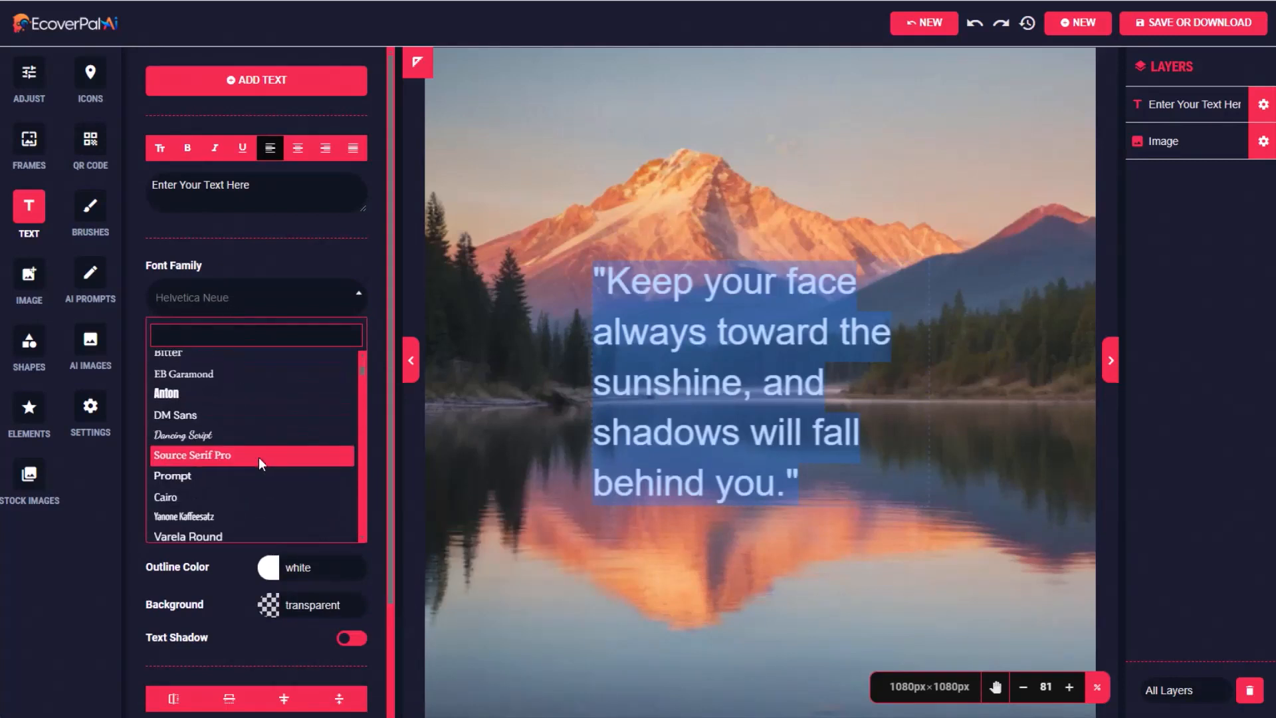
pyautogui.scroll(-3, 258, 458)
pyautogui.click(241, 416)
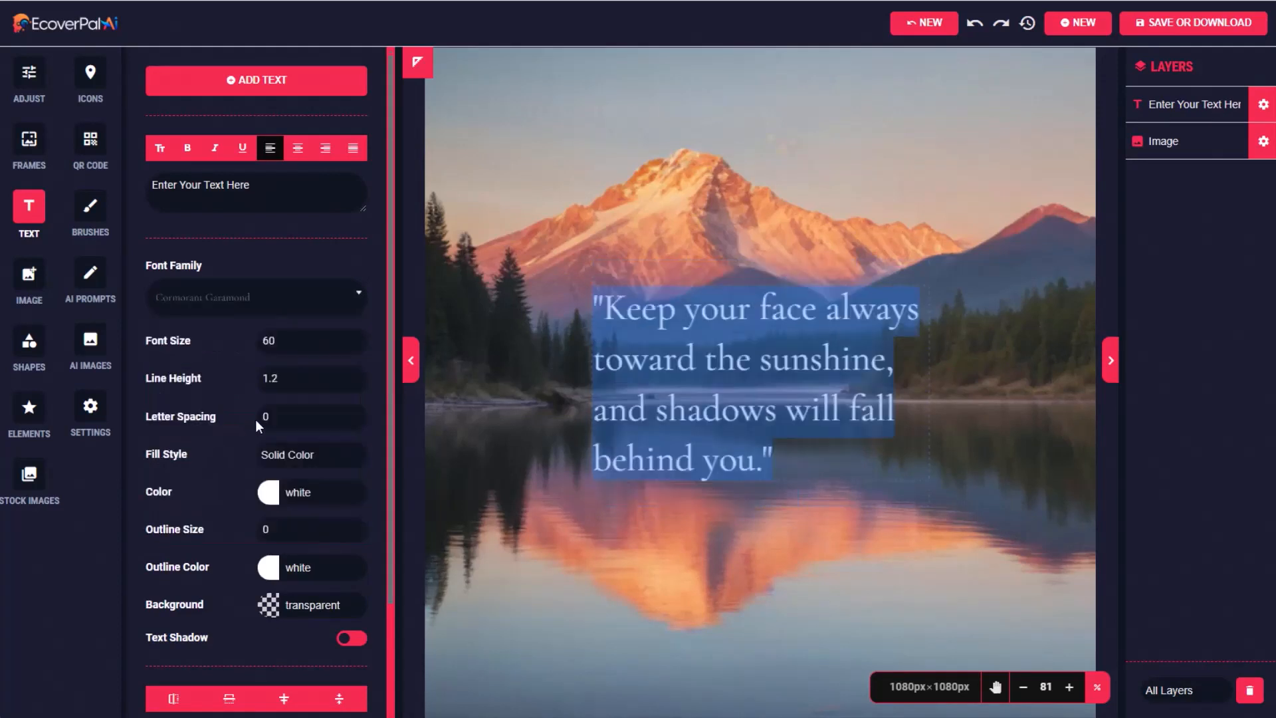
# Make the quote bold, widen its text box to fit three lines, and set the font size to 63.
pyautogui.click(187, 148)
pyautogui.click(928, 383)
pyautogui.moveTo(928, 383); pyautogui.dragTo(1063, 365)
pyautogui.click(355, 337)
pyautogui.click(355, 336)
pyautogui.click(355, 336)
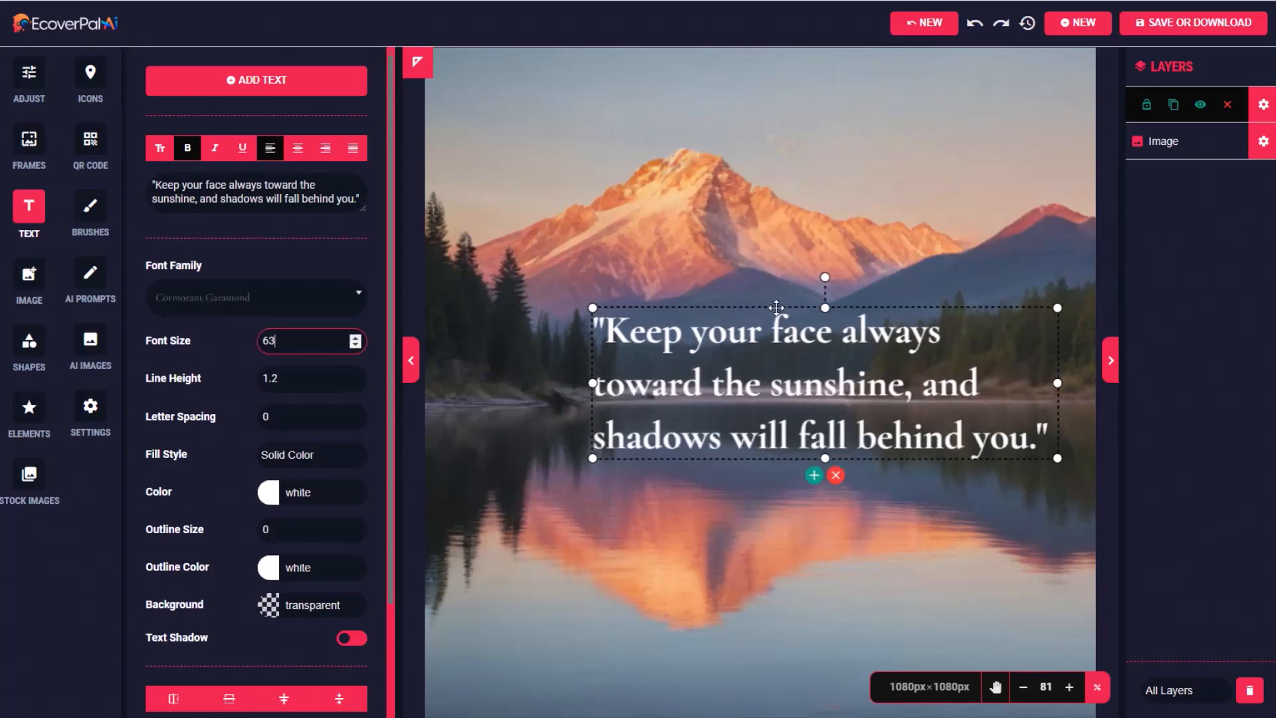
# Undo the last change and move the quote down over the mountain's reflection in the lake.
pyautogui.click(743, 342)
pyautogui.click(975, 27)
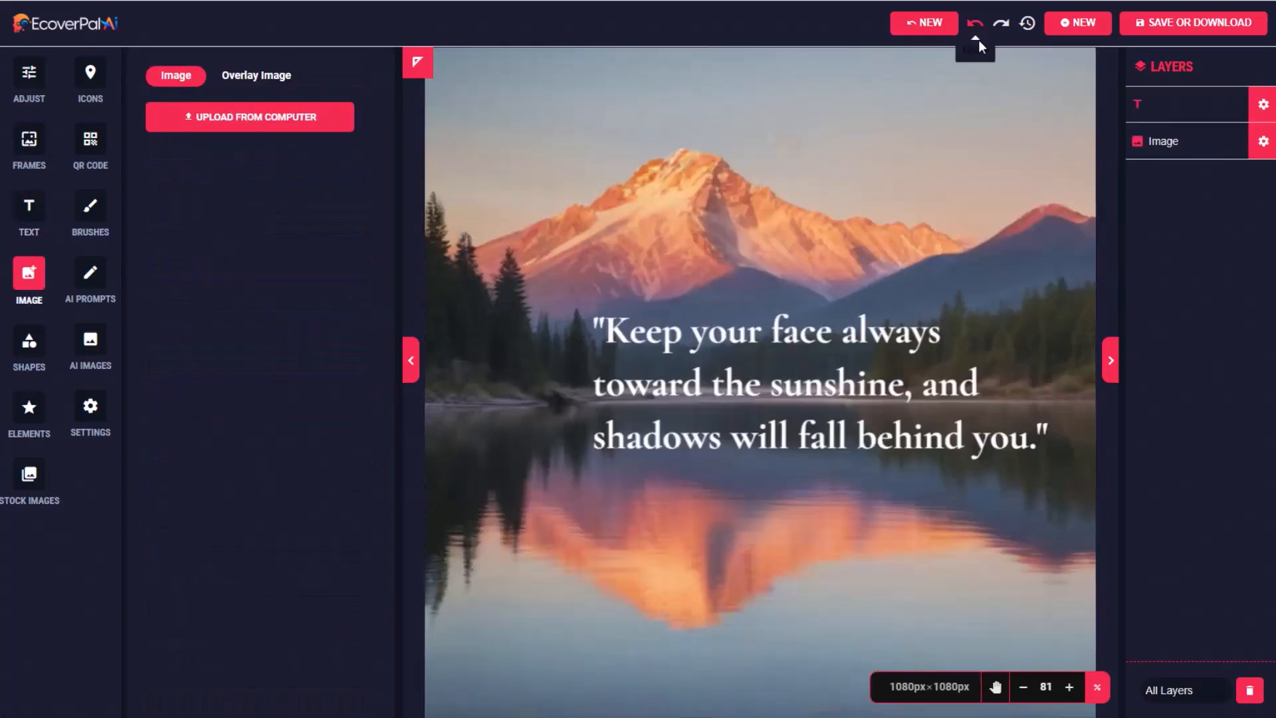
pyautogui.click(819, 381)
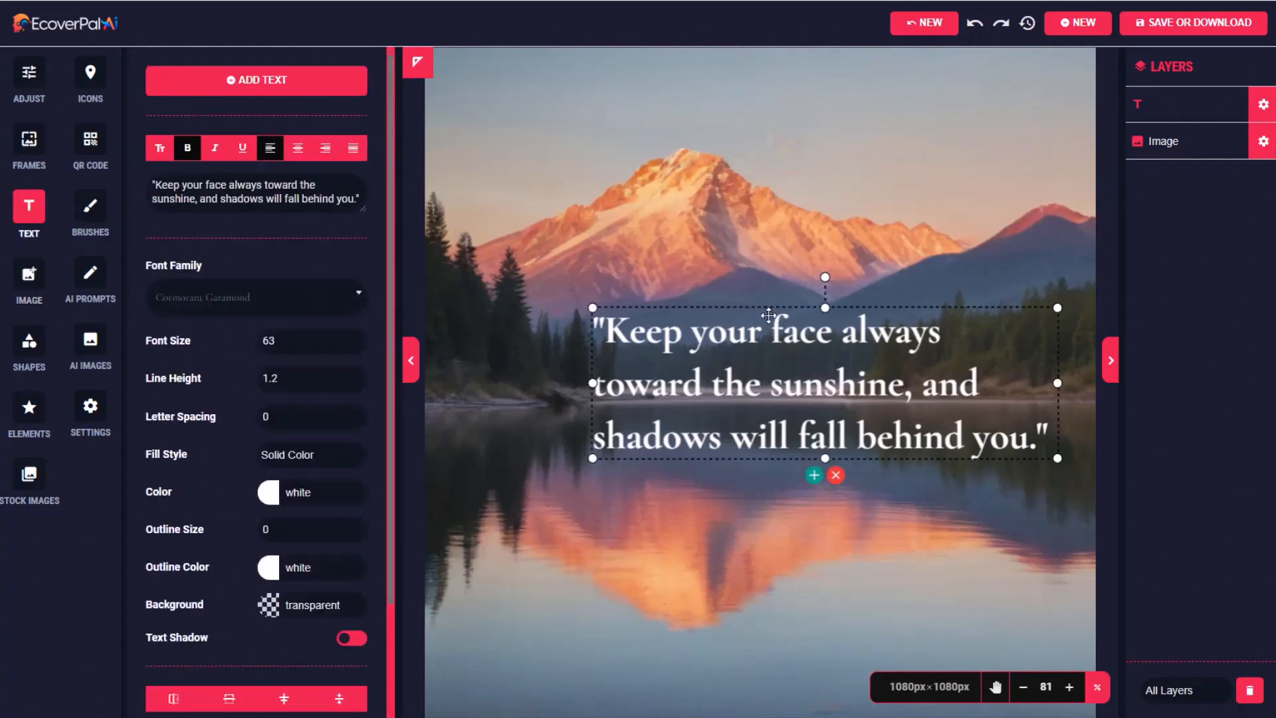
pyautogui.moveTo(771, 316); pyautogui.dragTo(709, 425)
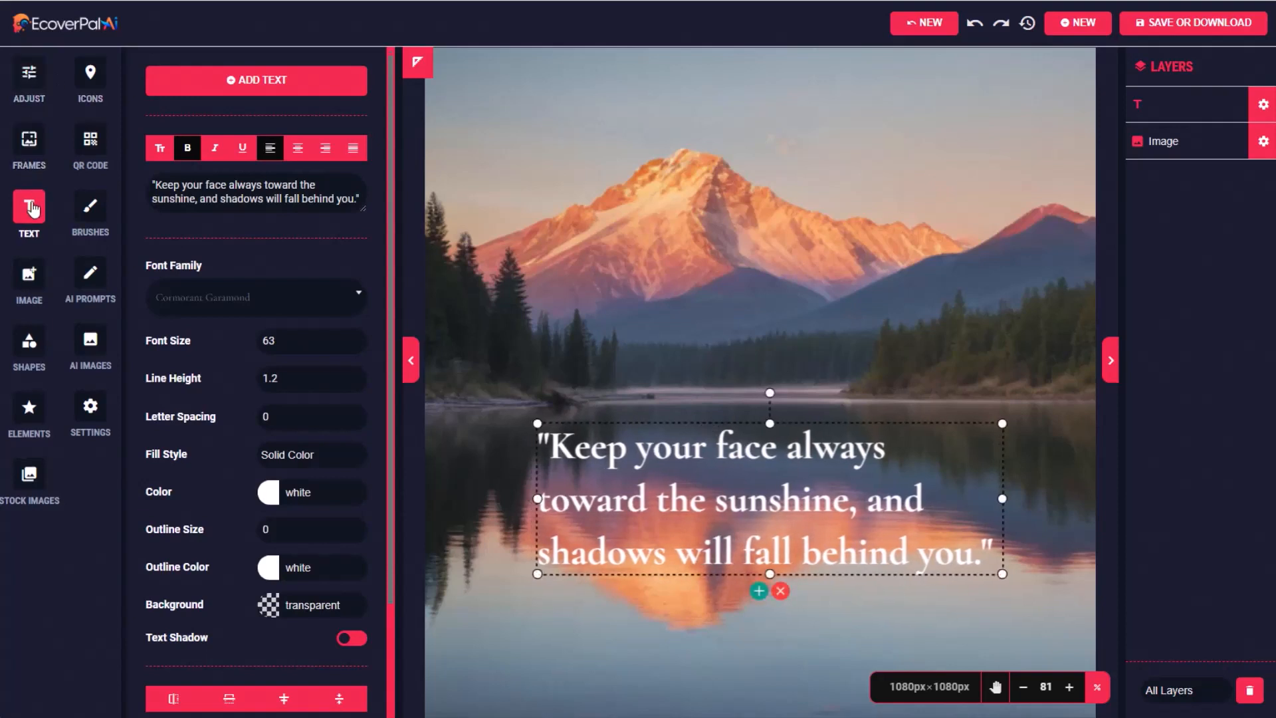
# Add a second text box reading "— Walt Whitman".
pyautogui.click(261, 81)
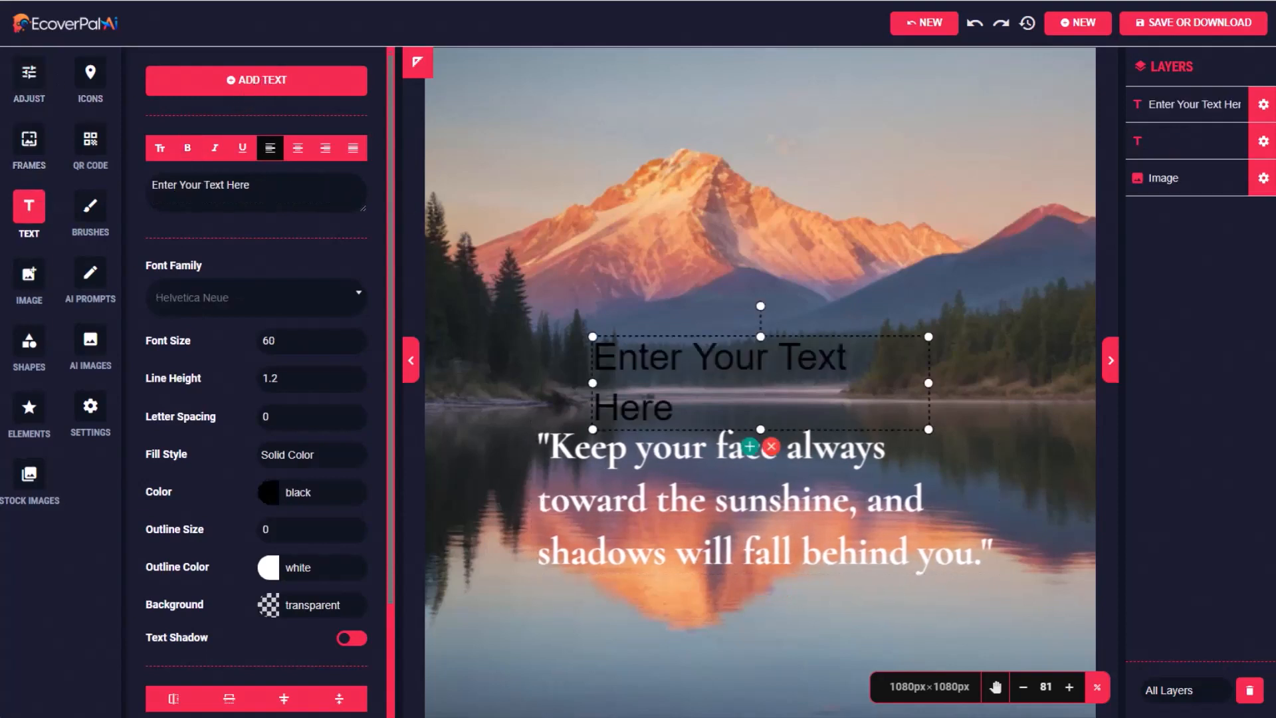
pyautogui.doubleClick(616, 359)
pyautogui.click(617, 359)
pyautogui.click(617, 359)
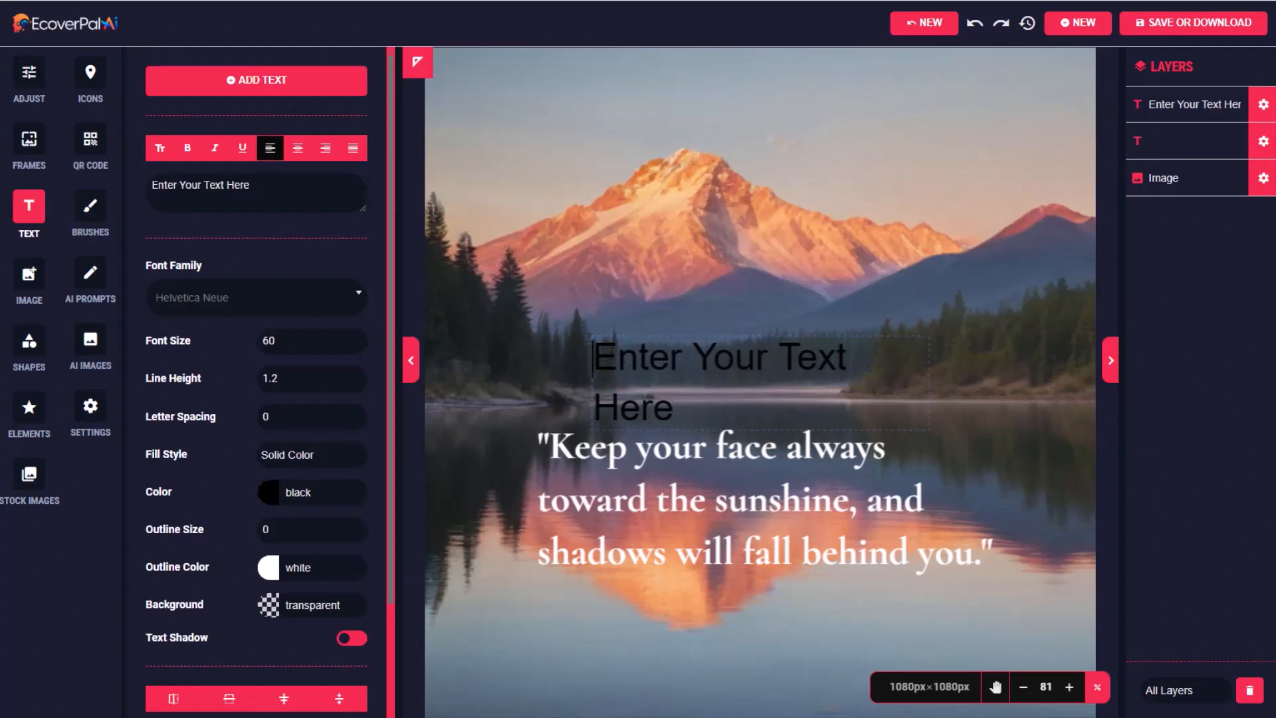
pyautogui.tripleClick(694, 402)
pyautogui.write('— Walt Whitman')
pyautogui.hotkey('ctrl', 'a')
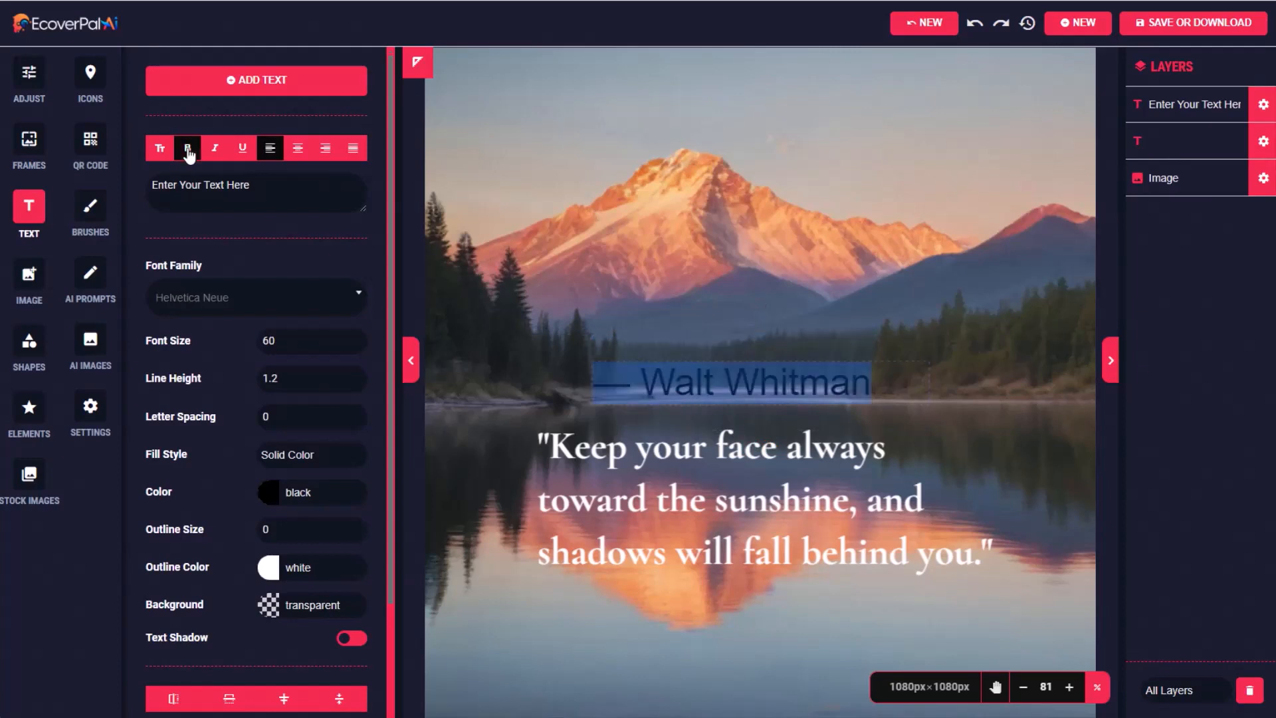
# Make the "— Walt Whitman" line bold and color it white.
pyautogui.click(187, 147)
pyautogui.click(298, 493)
pyautogui.click(399, 533)
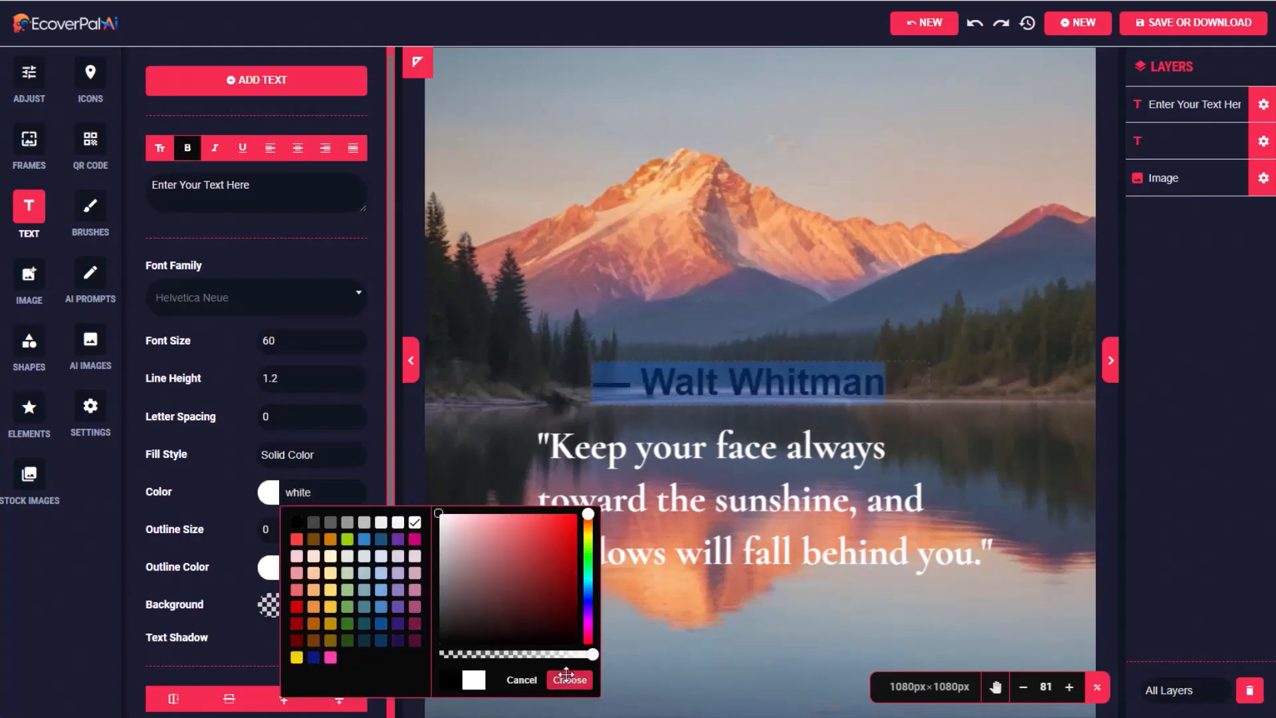
pyautogui.click(569, 683)
pyautogui.click(759, 362)
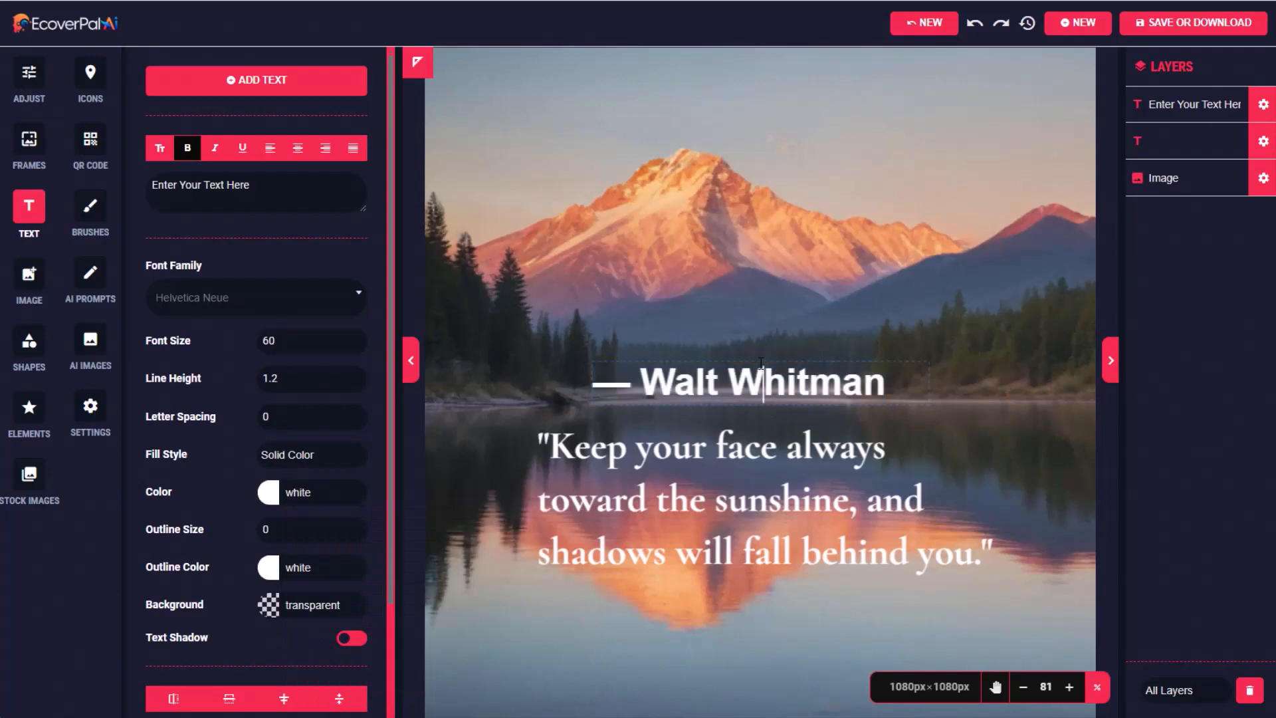
# Place the author line below the right end of the quote and nudge the quote slightly upward.
pyautogui.moveTo(822, 385); pyautogui.dragTo(985, 633)
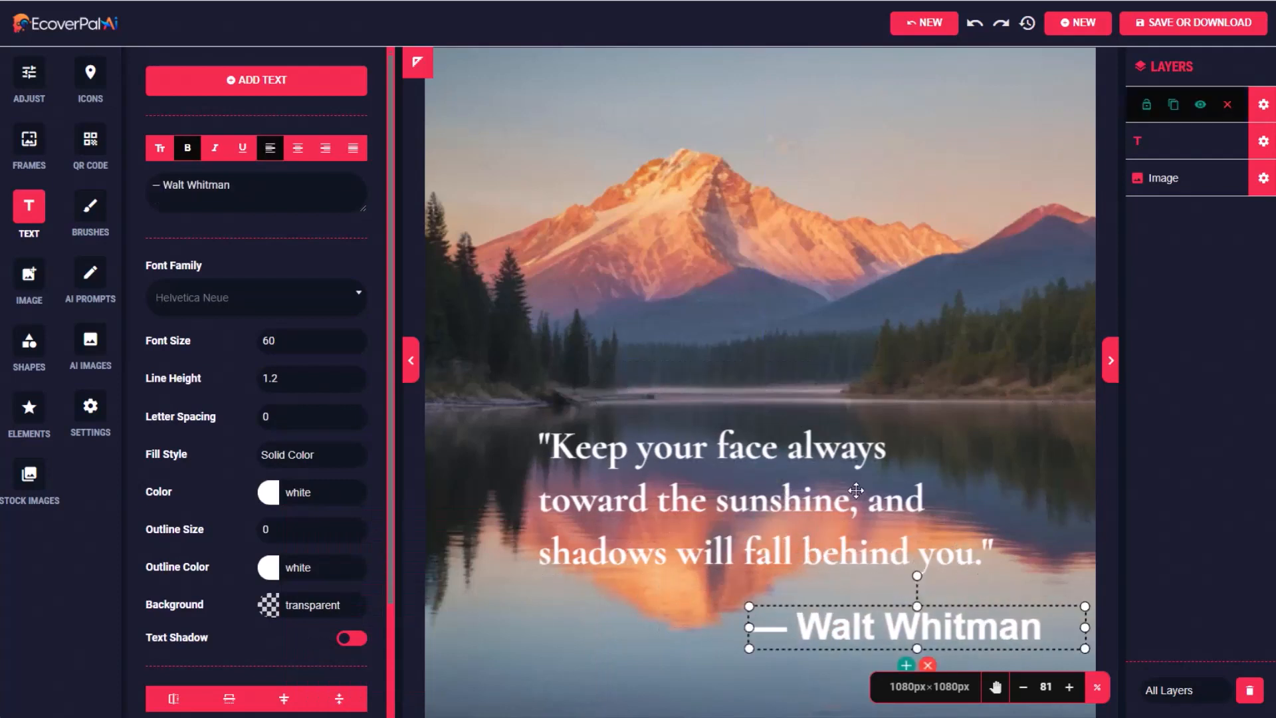
pyautogui.click(823, 446)
pyautogui.moveTo(823, 445); pyautogui.dragTo(822, 442)
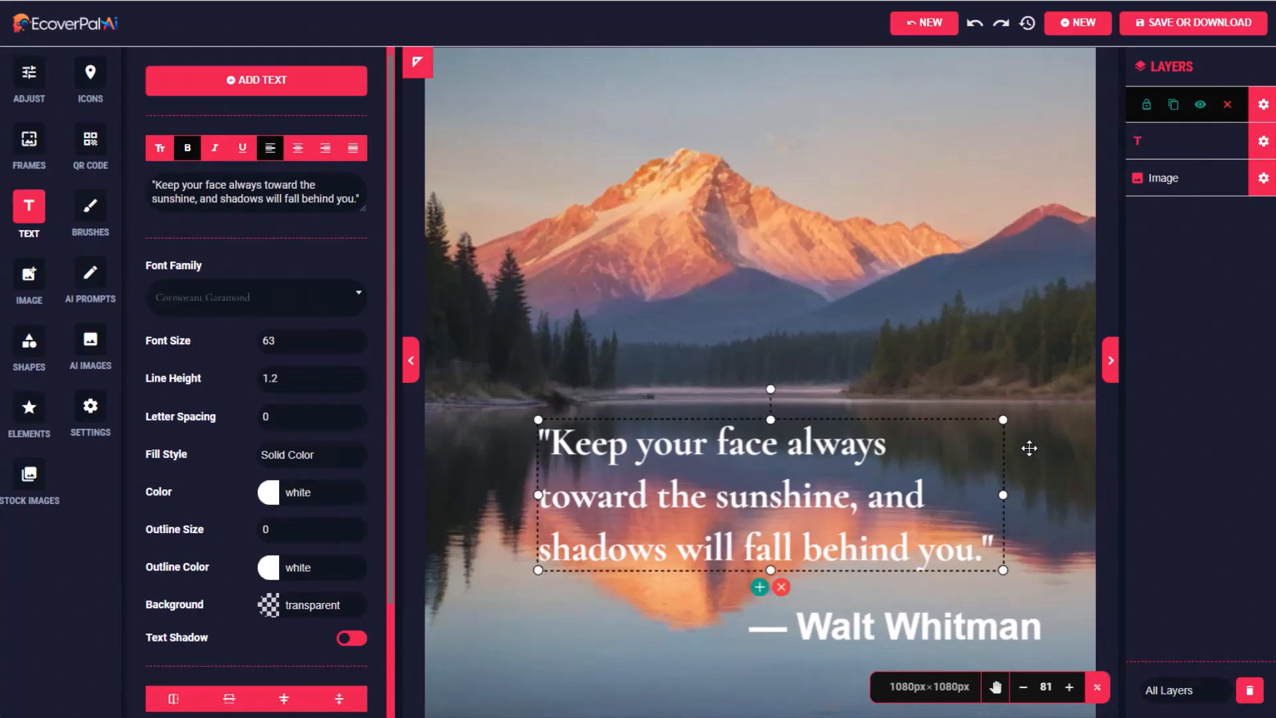
# Add the pink Watercolor frame with leaf line art and shift the author line left to sit inside it.
pyautogui.click(29, 139)
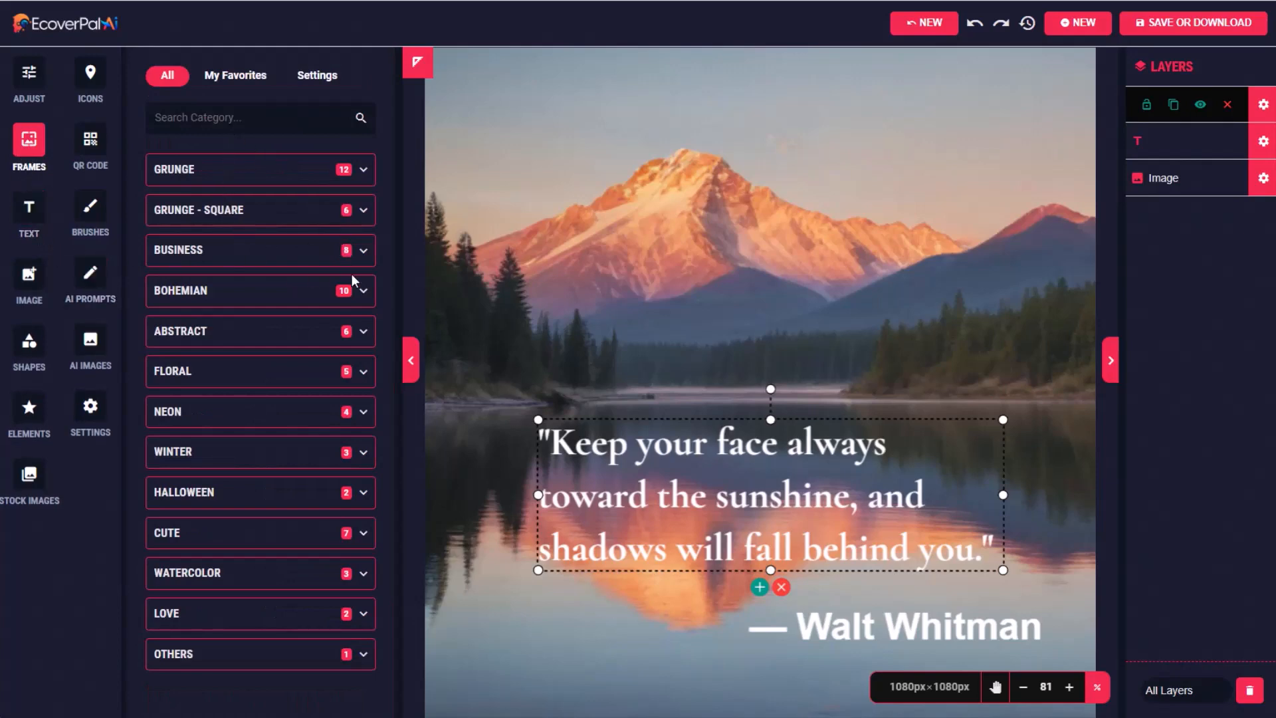
pyautogui.click(362, 292)
pyautogui.scroll(-4, 352, 479)
pyautogui.click(353, 581)
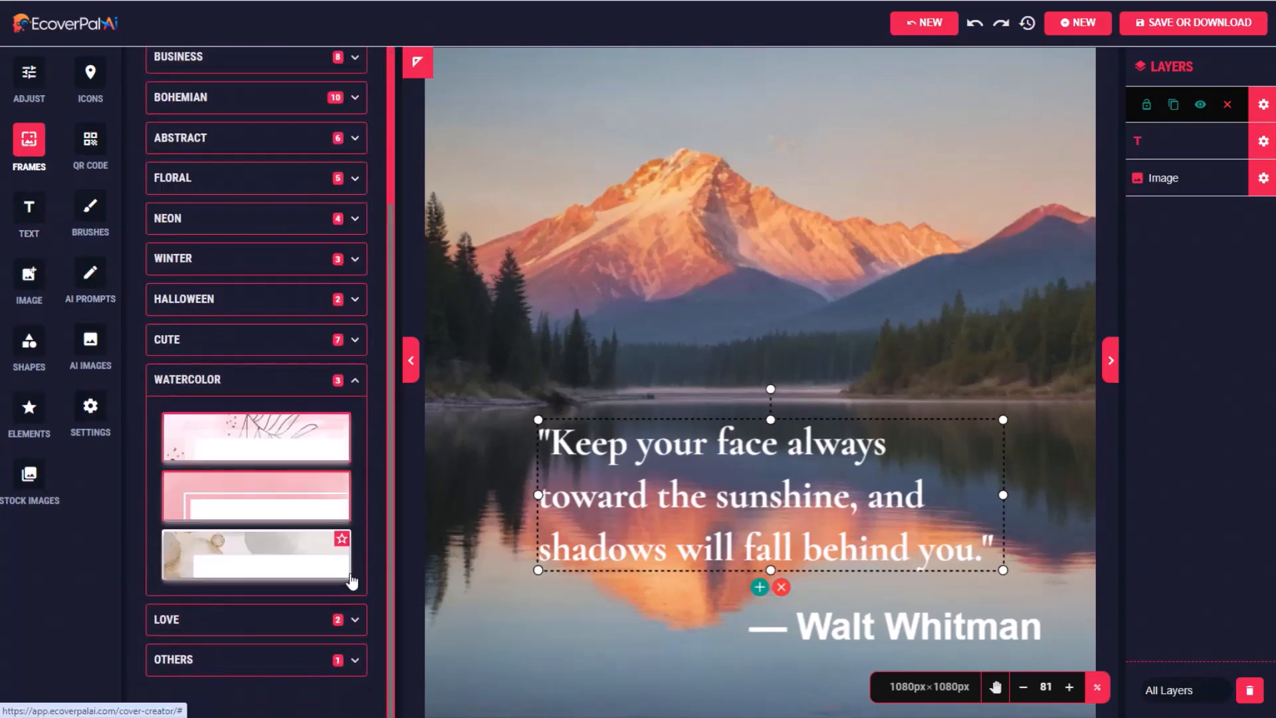
pyautogui.click(250, 439)
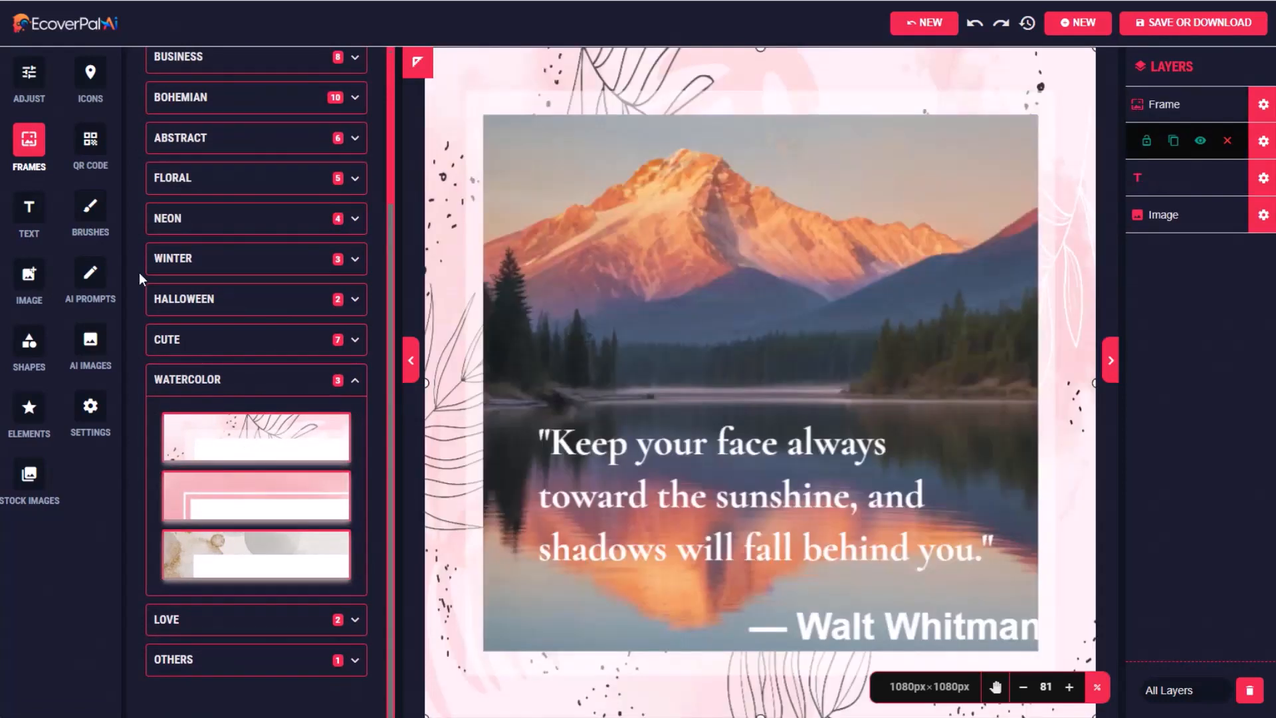
pyautogui.click(873, 621)
pyautogui.moveTo(872, 621); pyautogui.dragTo(837, 619)
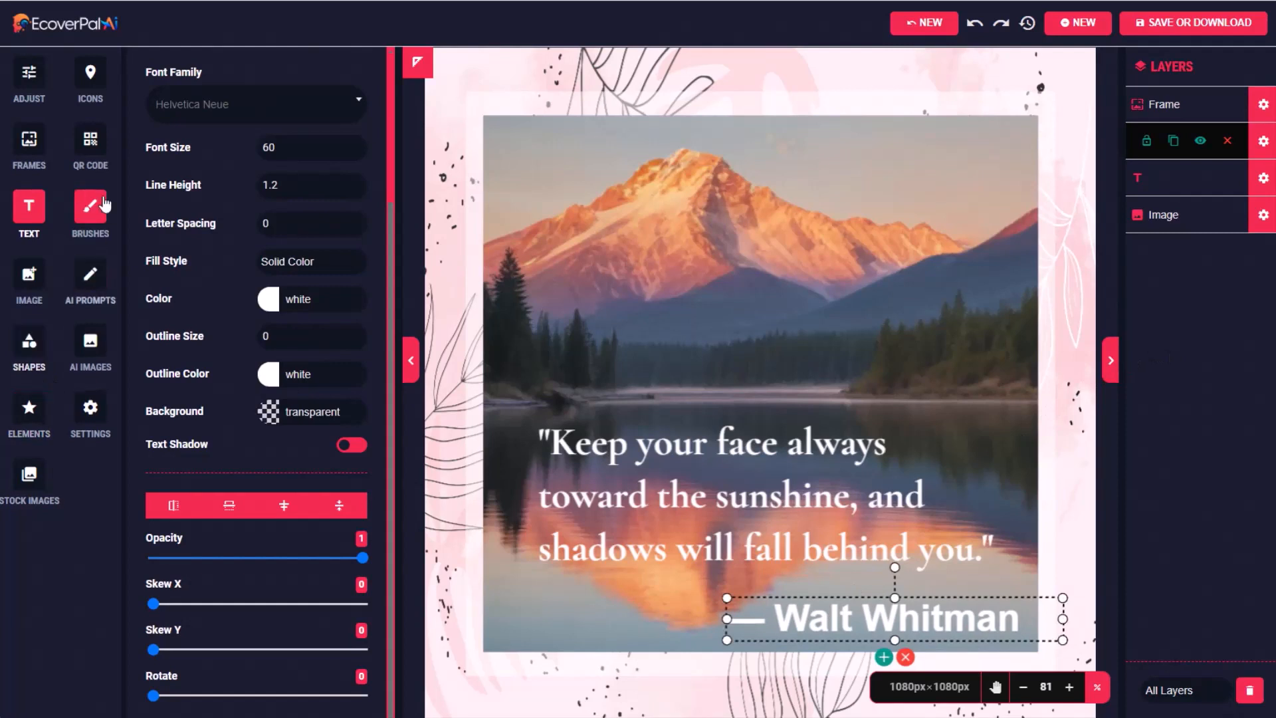
# Add the first ink brush stroke element to the design and set its fill color to near-black #121111.
pyautogui.click(40, 409)
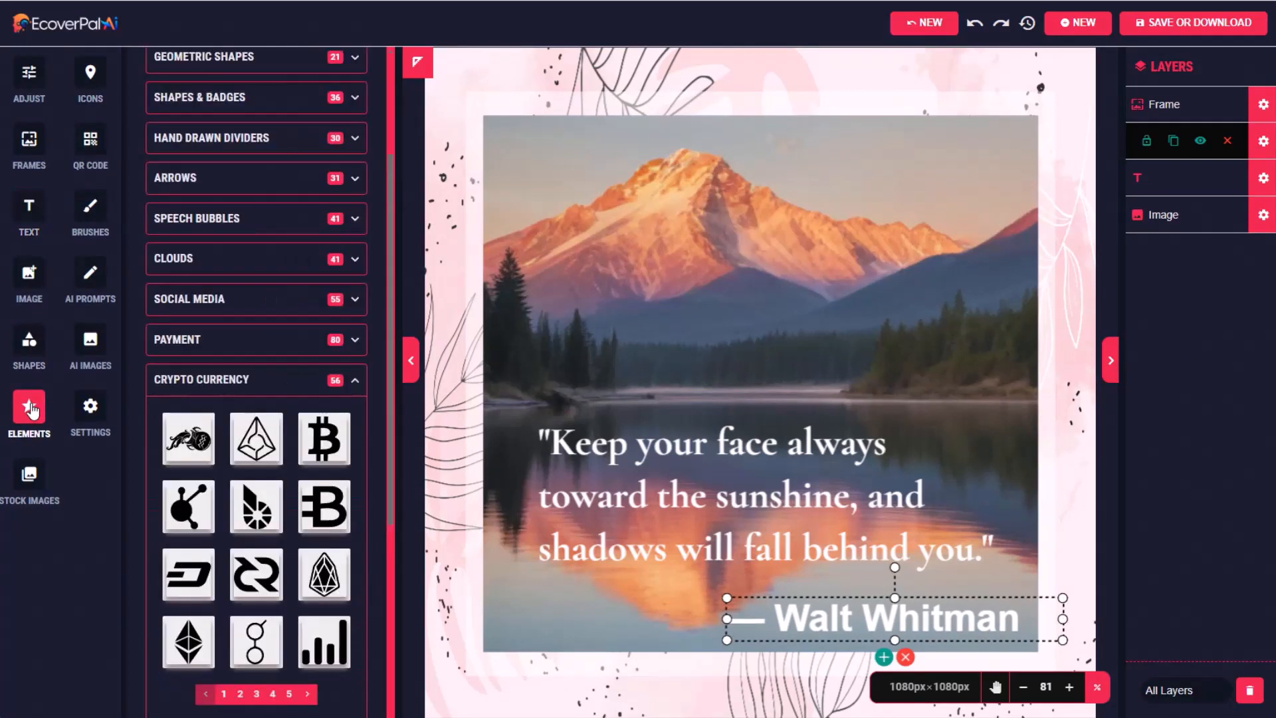
pyautogui.click(355, 171)
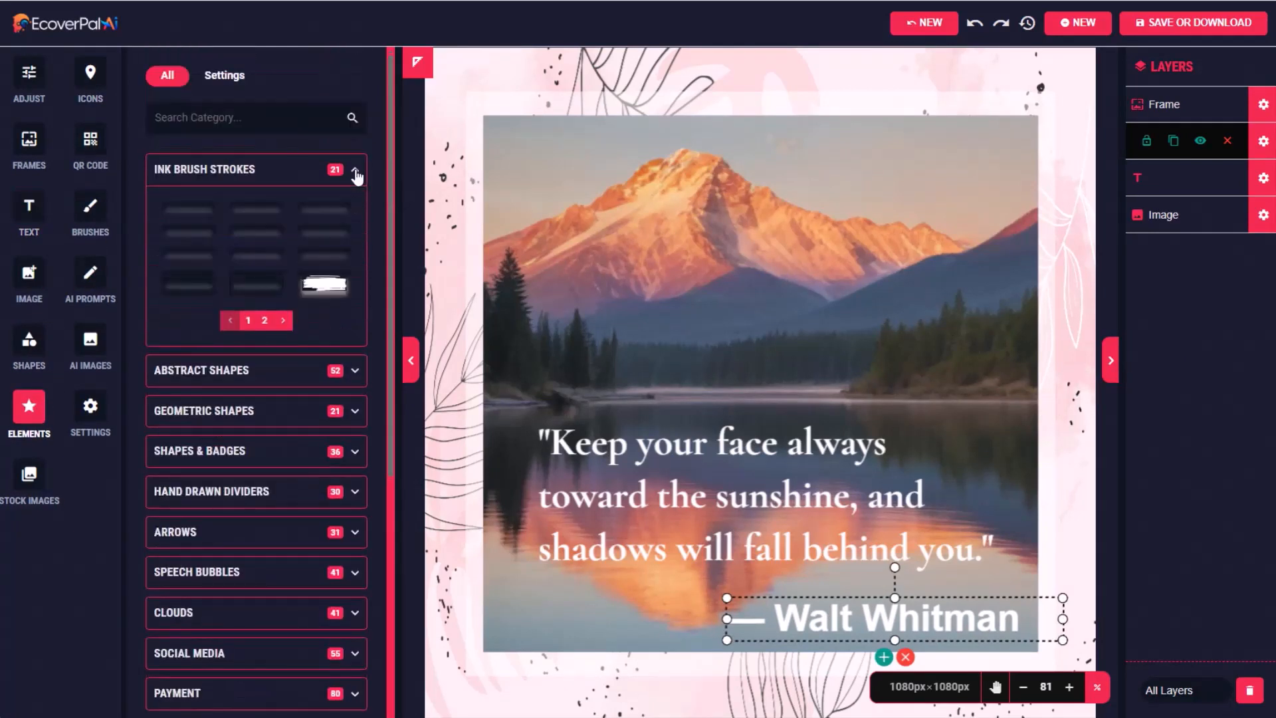
pyautogui.click(189, 215)
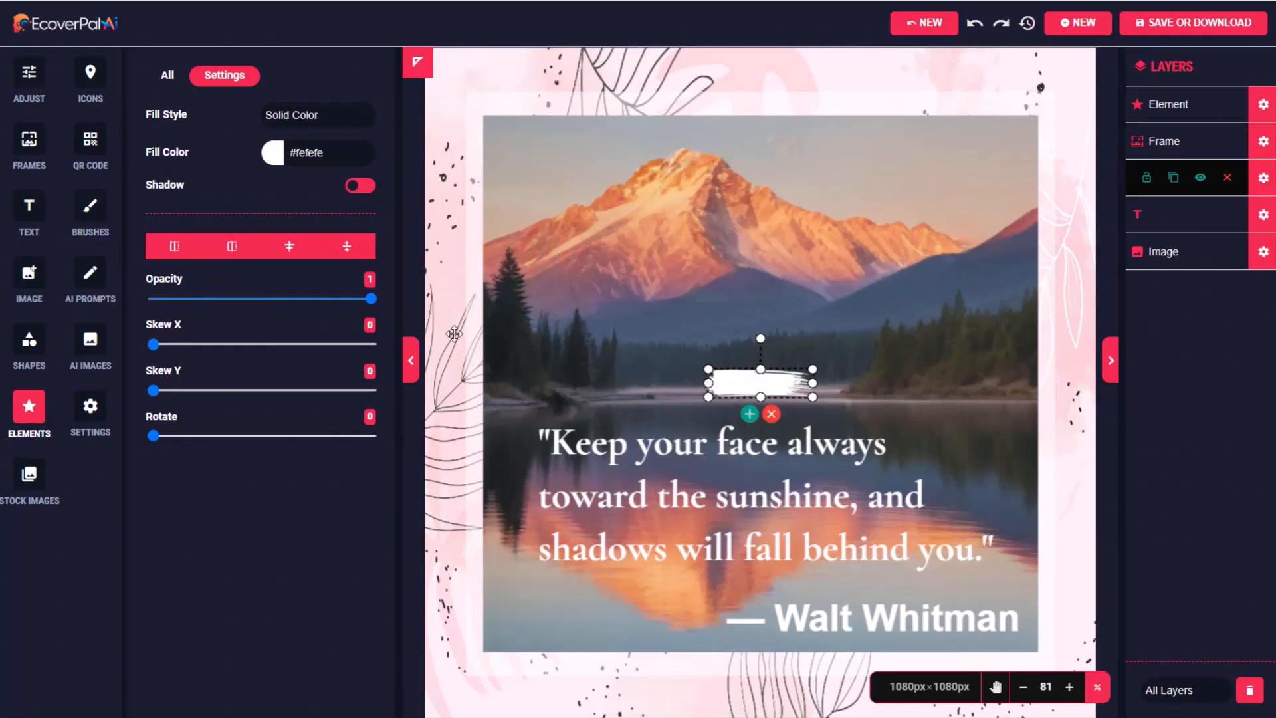
pyautogui.click(294, 152)
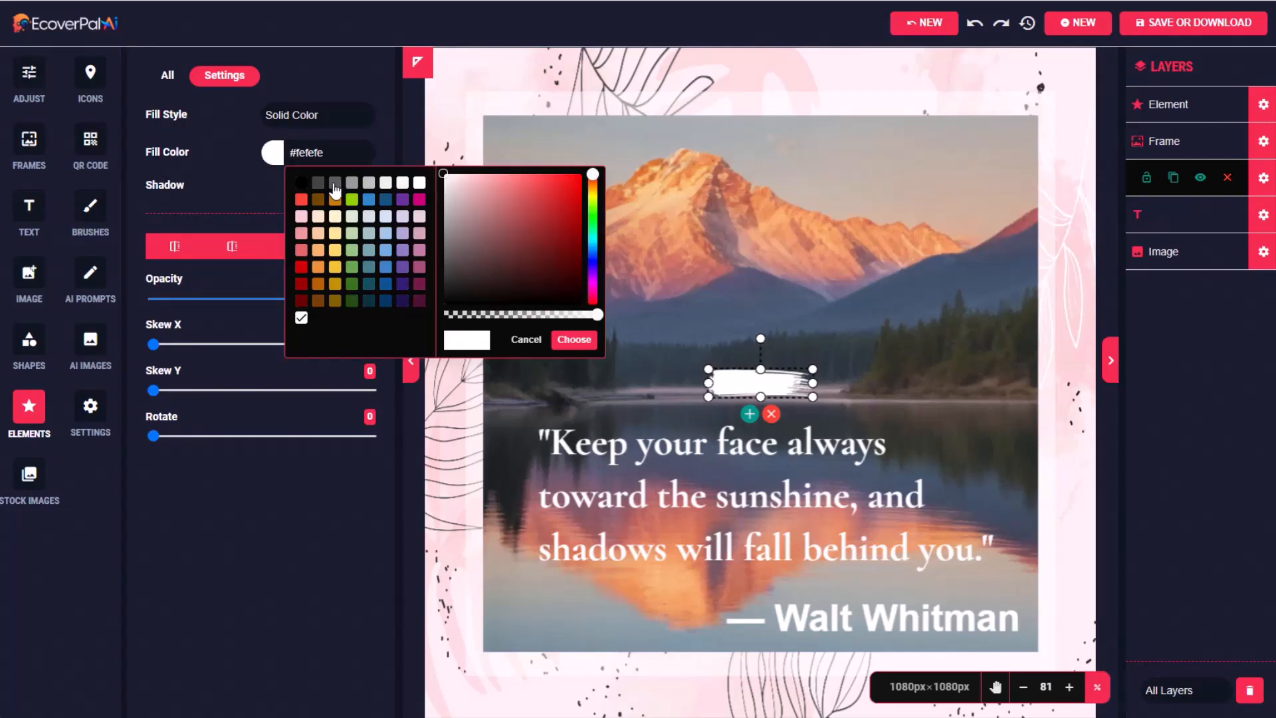
pyautogui.click(451, 293)
pyautogui.click(449, 294)
pyautogui.click(574, 339)
# Move the brush stroke onto the quote's second line and stretch it across most of that line.
pyautogui.moveTo(734, 383)
pyautogui.mouseDown()
pyautogui.moveTo(737, 499)
pyautogui.moveTo(547, 492)
pyautogui.mouseUp()
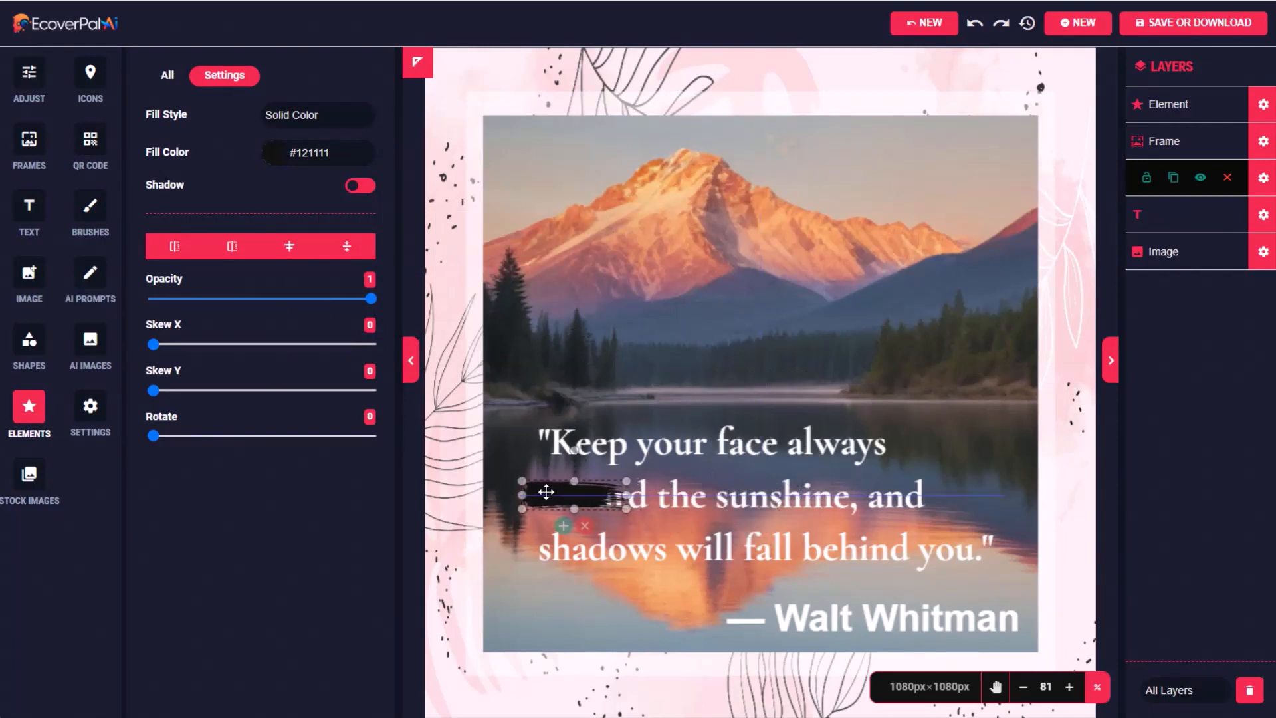
pyautogui.moveTo(627, 495)
pyautogui.mouseDown()
pyautogui.moveTo(698, 509)
pyautogui.moveTo(911, 503)
pyautogui.mouseUp()
pyautogui.moveTo(776, 505); pyautogui.dragTo(777, 500)
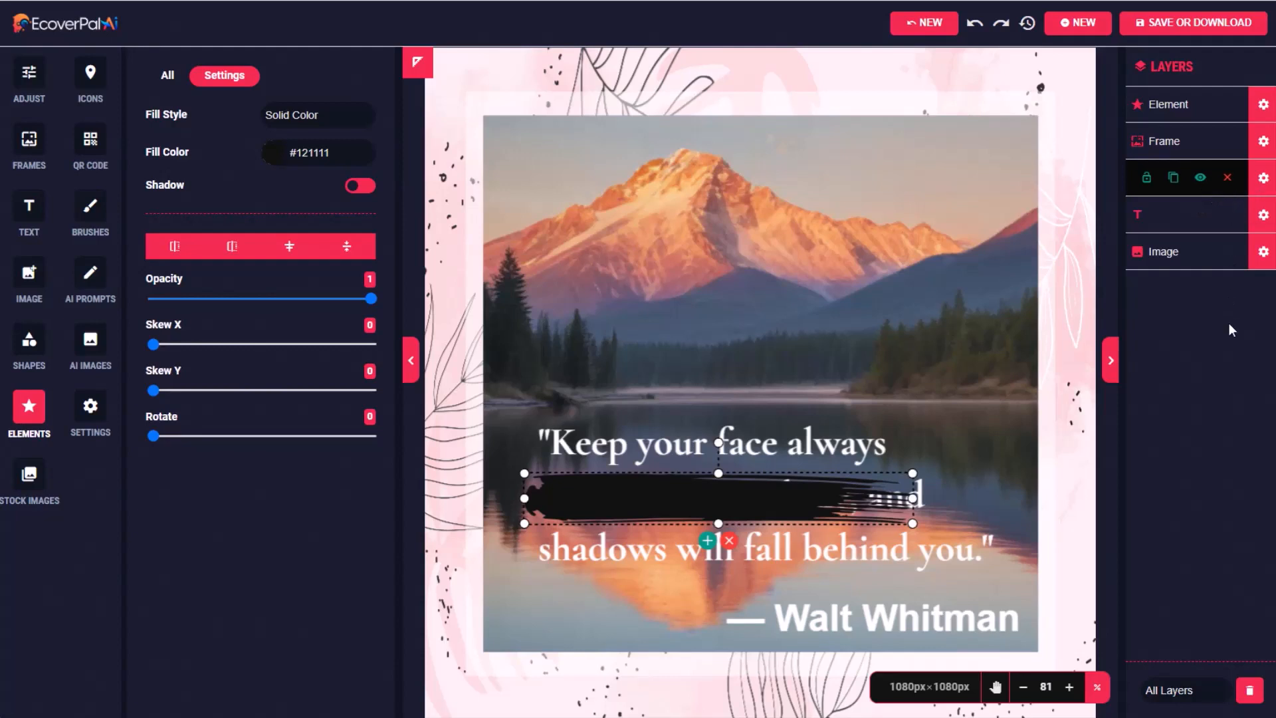
# Move the brush stroke layer below both text layers and stretch it across nearly the full width of the framed photo.
pyautogui.moveTo(1261, 111)
pyautogui.mouseDown()
pyautogui.moveTo(1272, 262)
pyautogui.moveTo(1271, 214)
pyautogui.mouseUp()
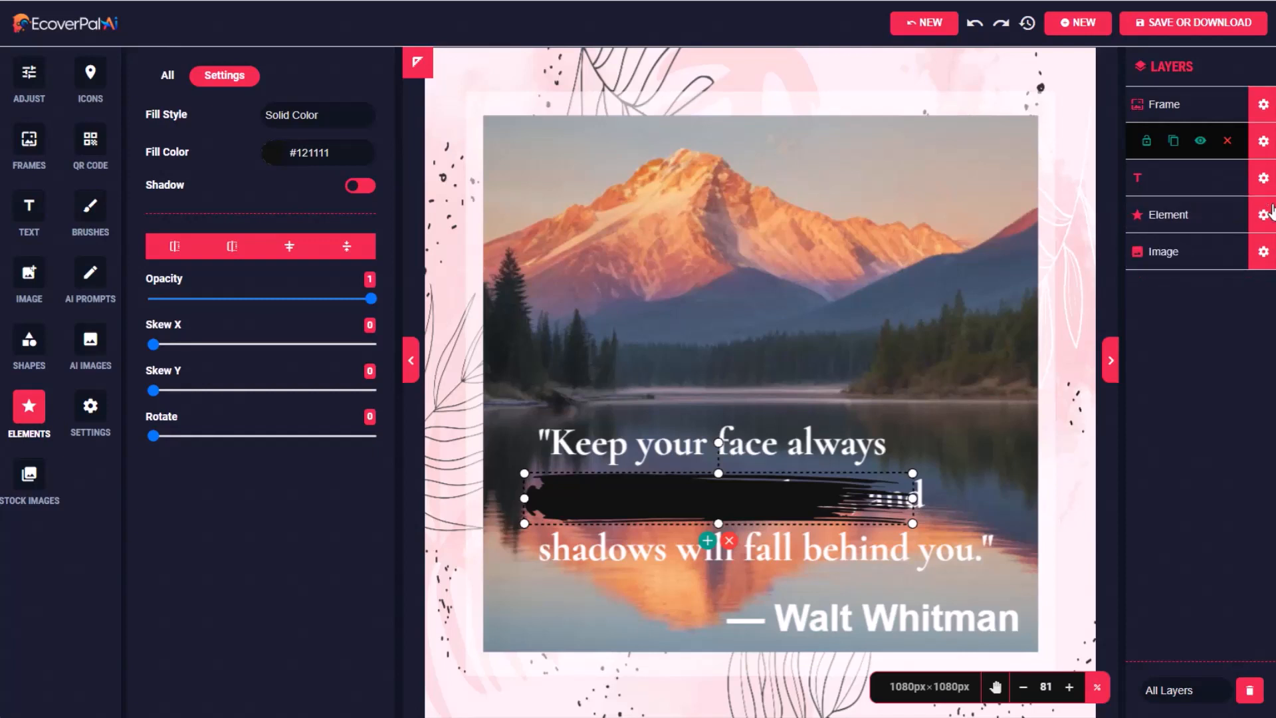
pyautogui.click(1264, 104)
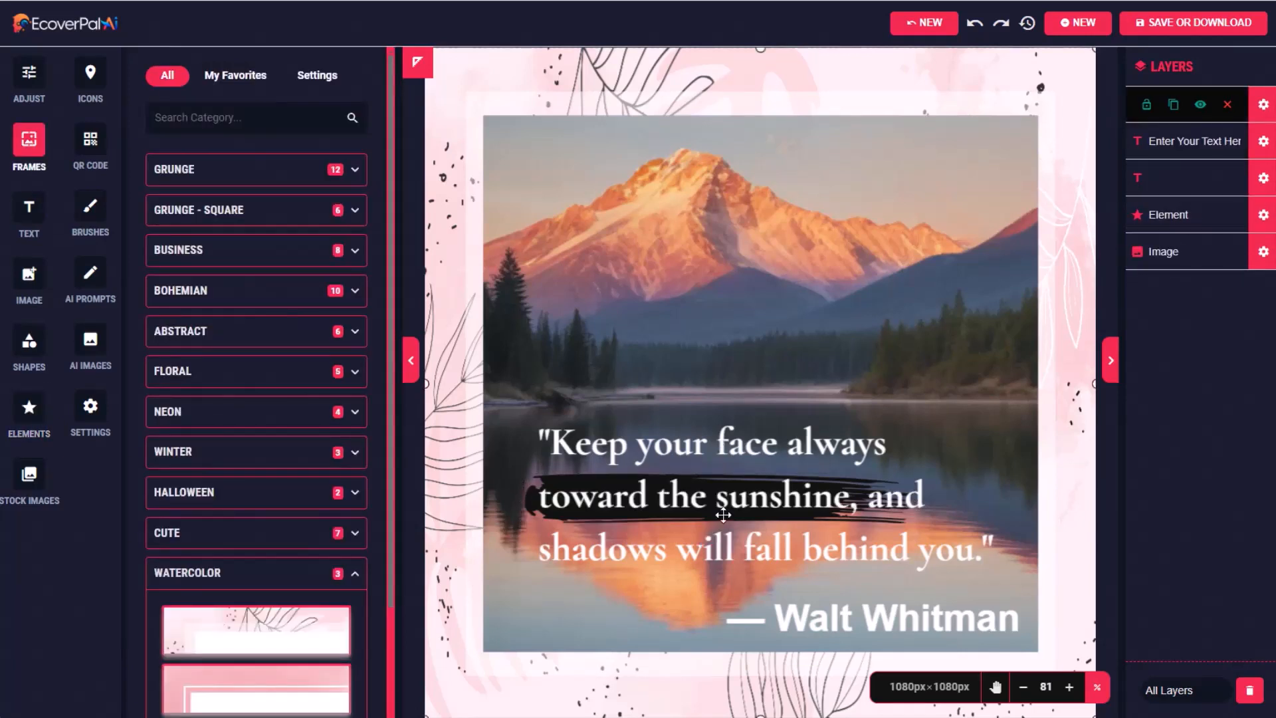
pyautogui.click(719, 492)
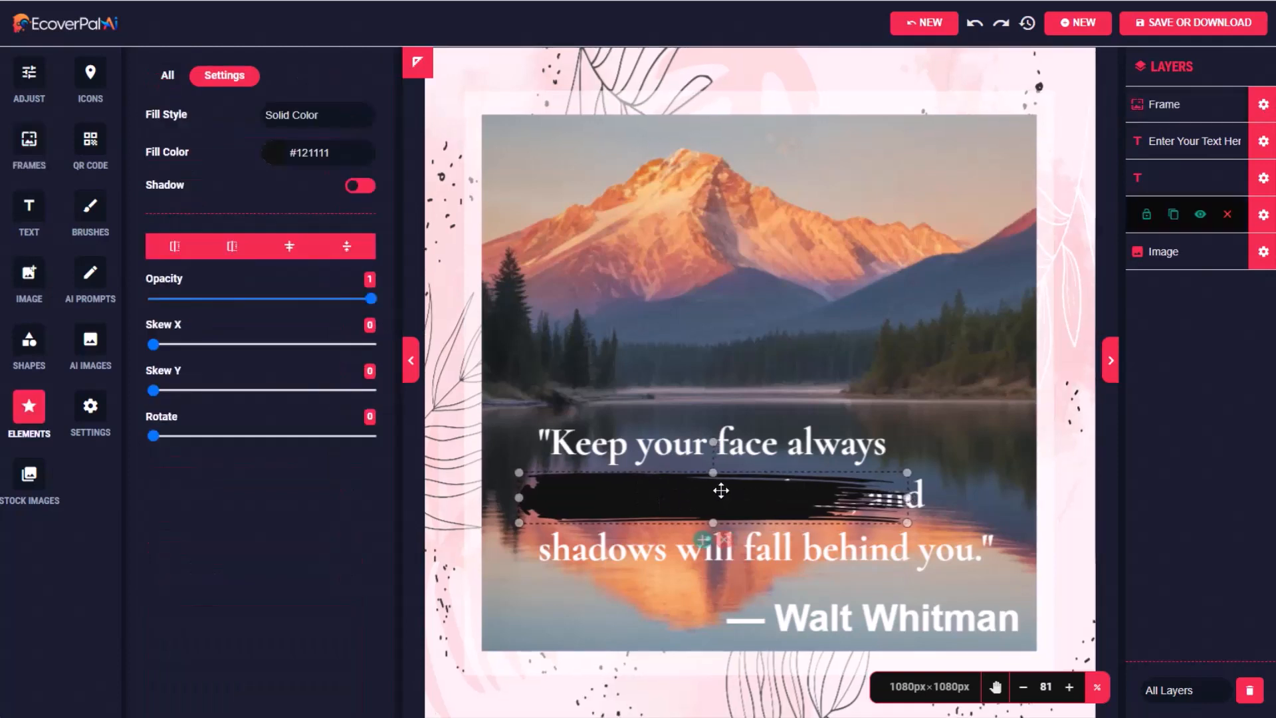
pyautogui.moveTo(907, 497)
pyautogui.mouseDown()
pyautogui.moveTo(1087, 492)
pyautogui.moveTo(1022, 490)
pyautogui.mouseUp()
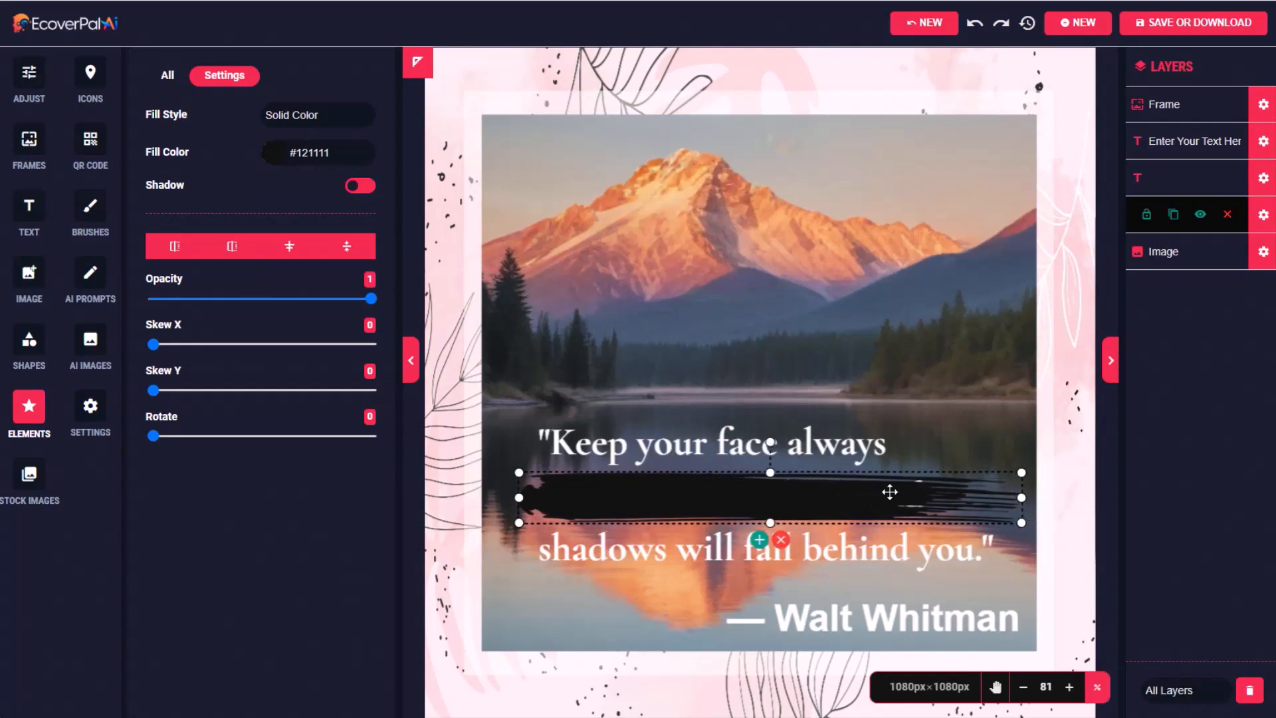
pyautogui.moveTo(520, 498); pyautogui.dragTo(510, 497)
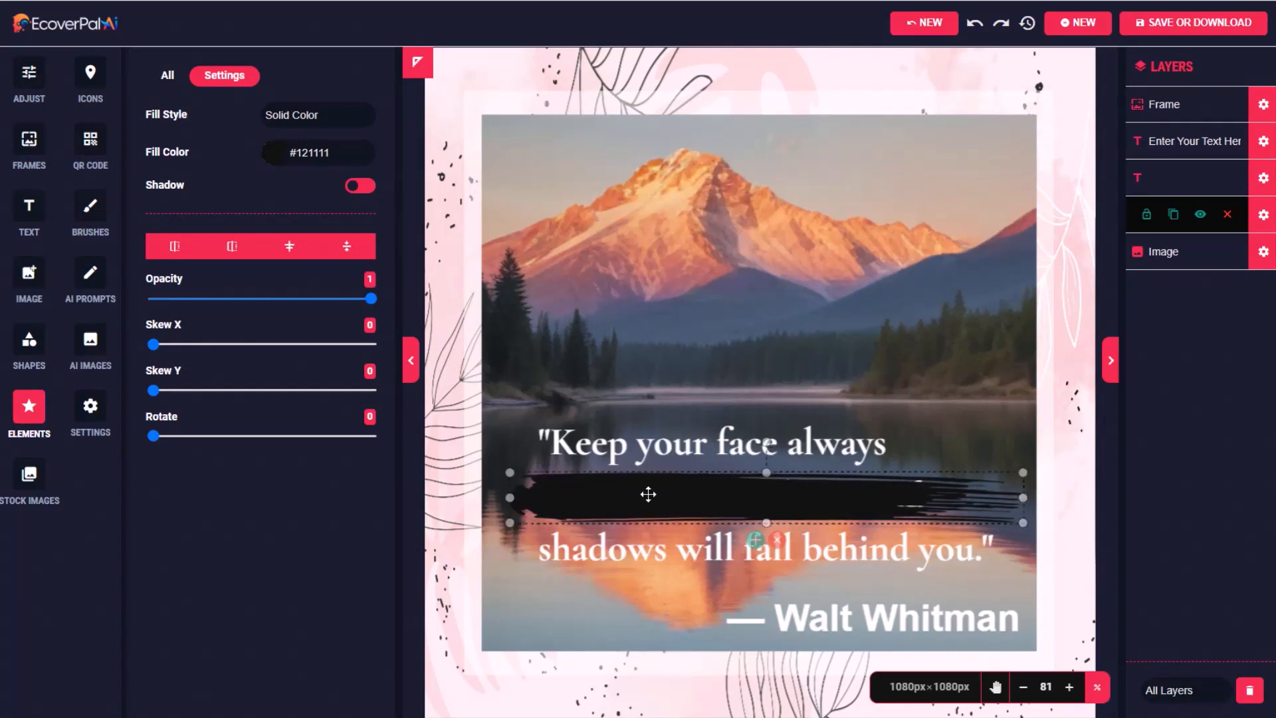
pyautogui.moveTo(649, 494); pyautogui.dragTo(653, 494)
pyautogui.click(1263, 104)
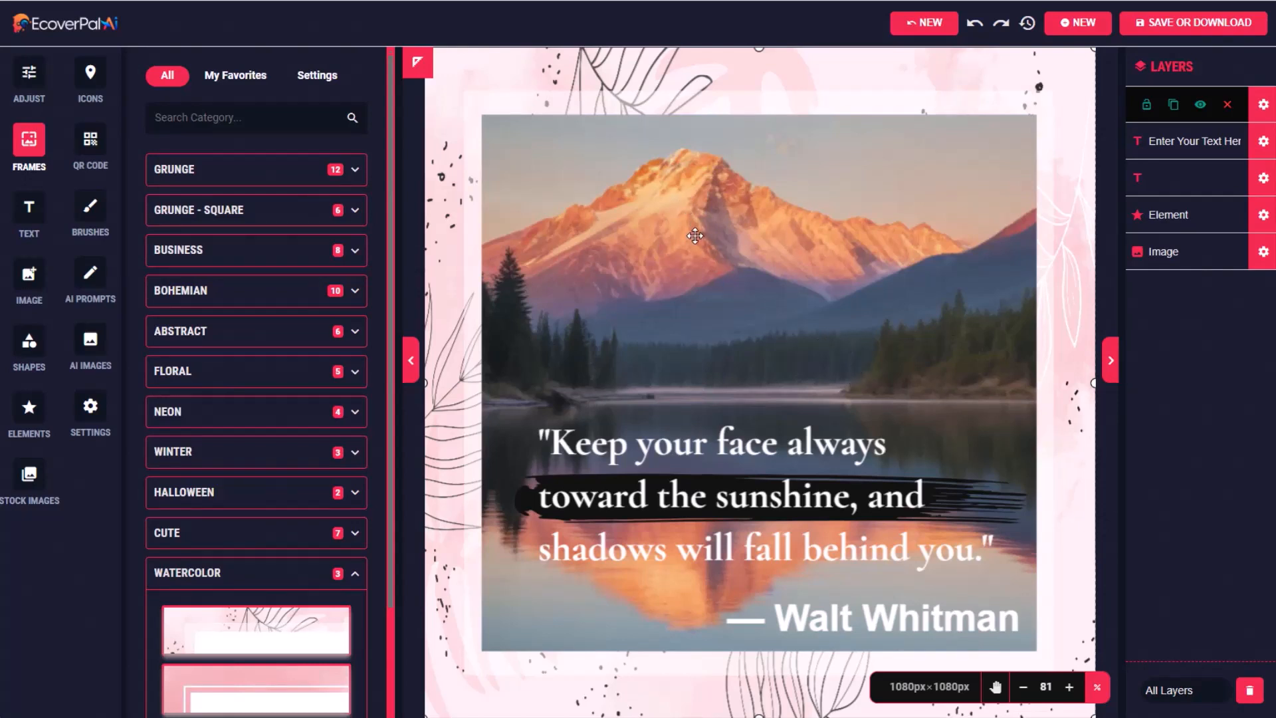
# Download the design as a JPEG image at 96 DPI, view the downloaded file and close it.
pyautogui.click(1186, 26)
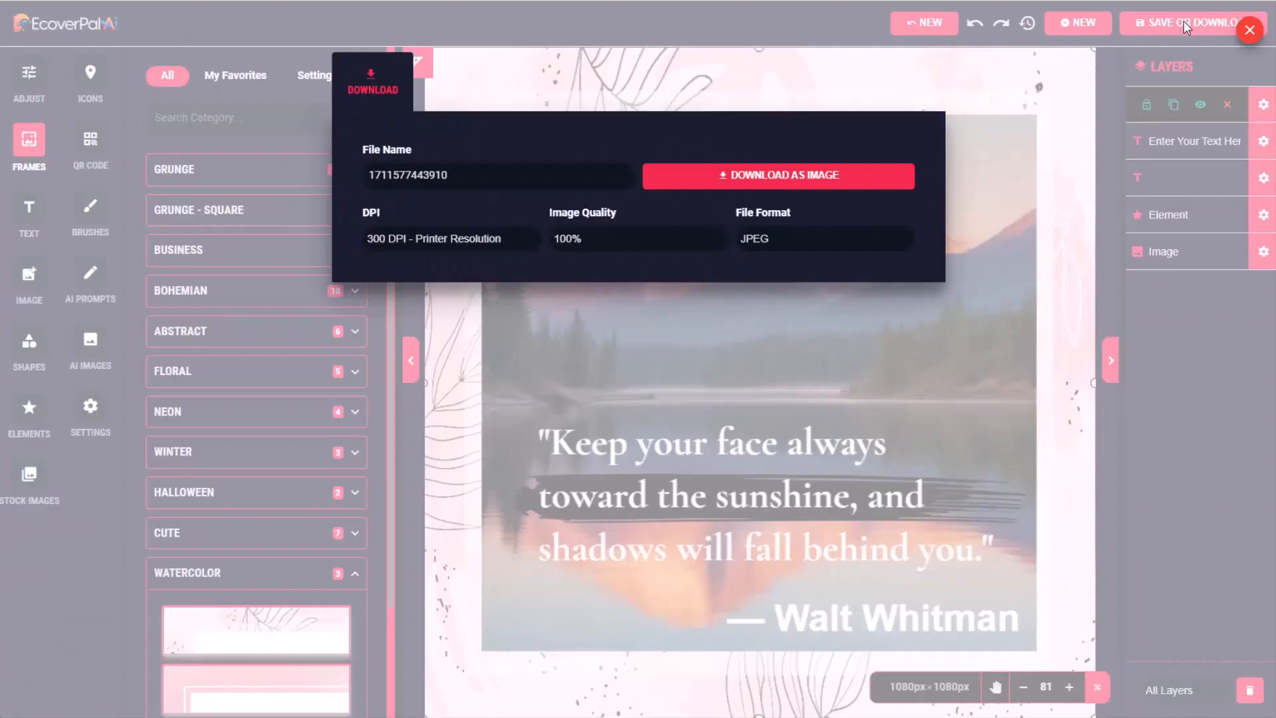
pyautogui.click(412, 238)
pyautogui.click(392, 272)
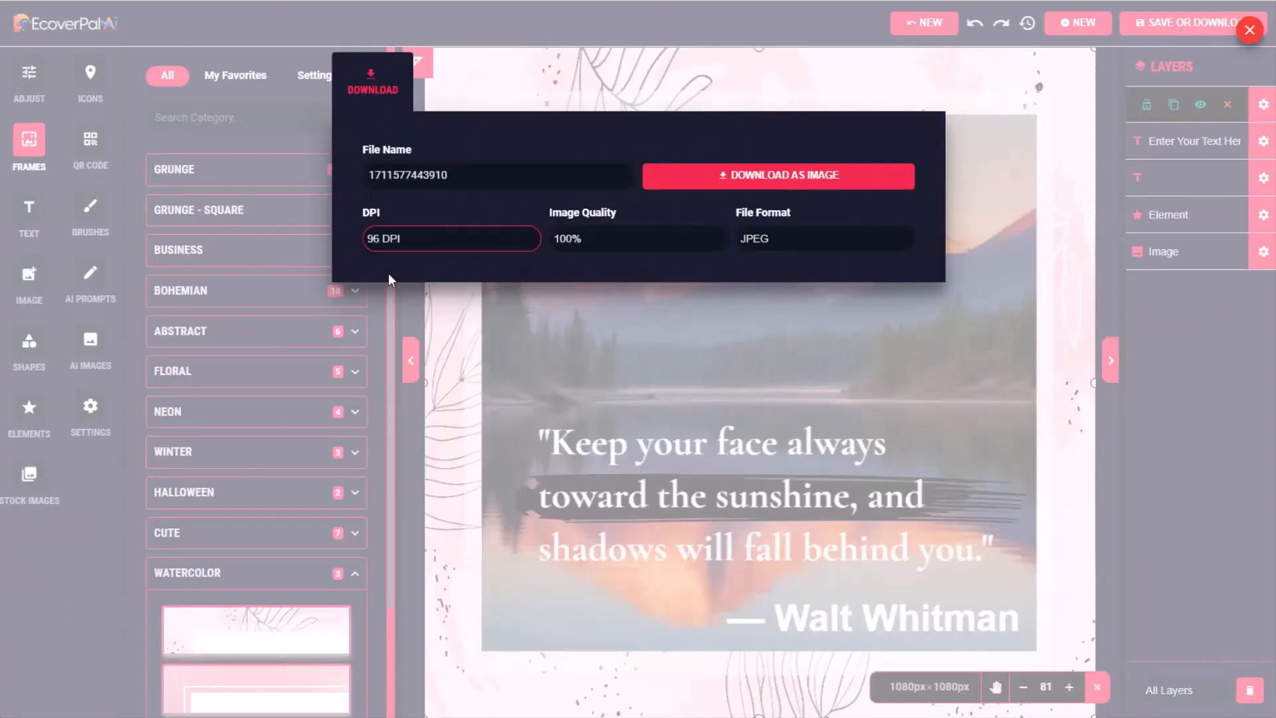
pyautogui.click(791, 176)
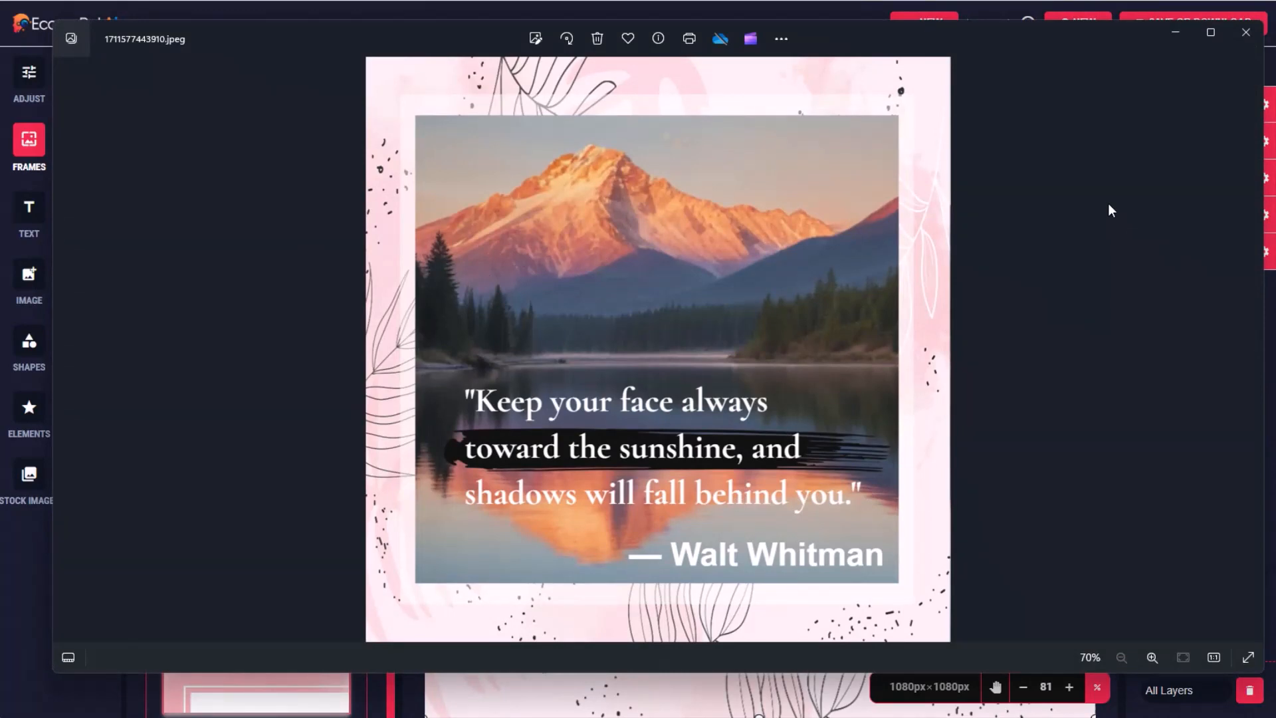
pyautogui.click(1245, 32)
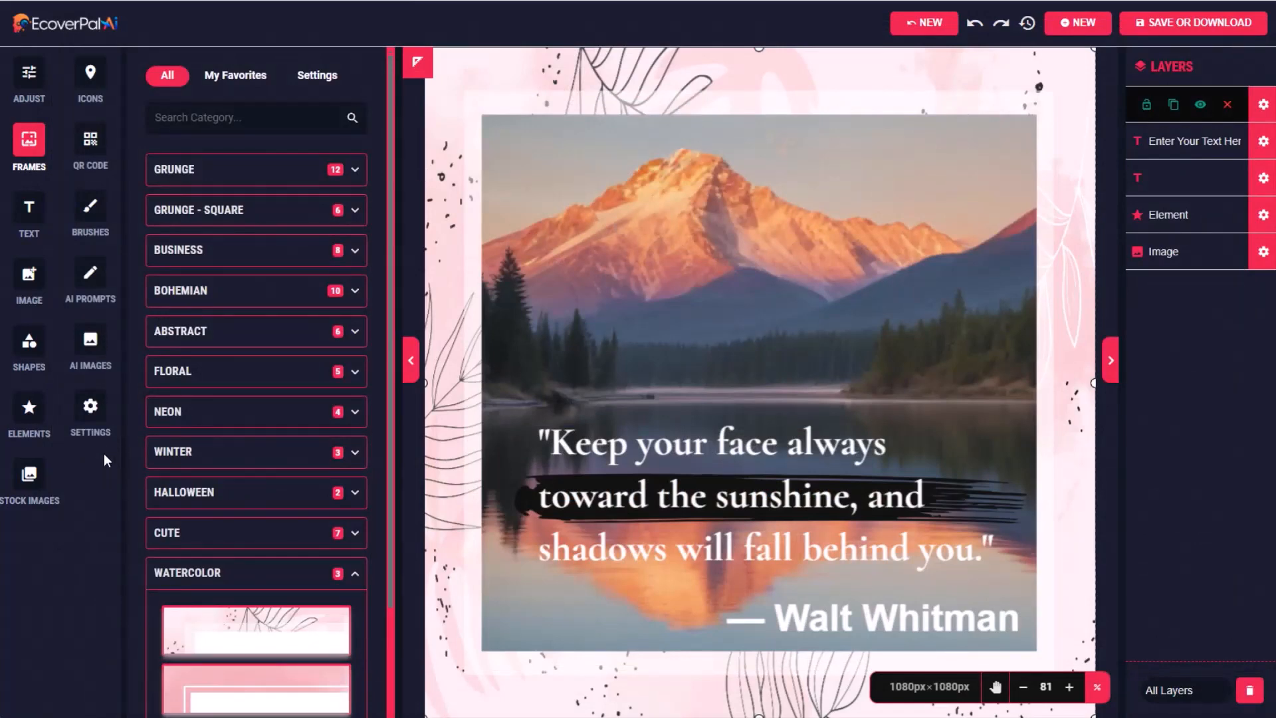
# Generate AI prompts from the idea "beautiful woman face eyes closed sunshine" and copy the first result.
pyautogui.click(90, 286)
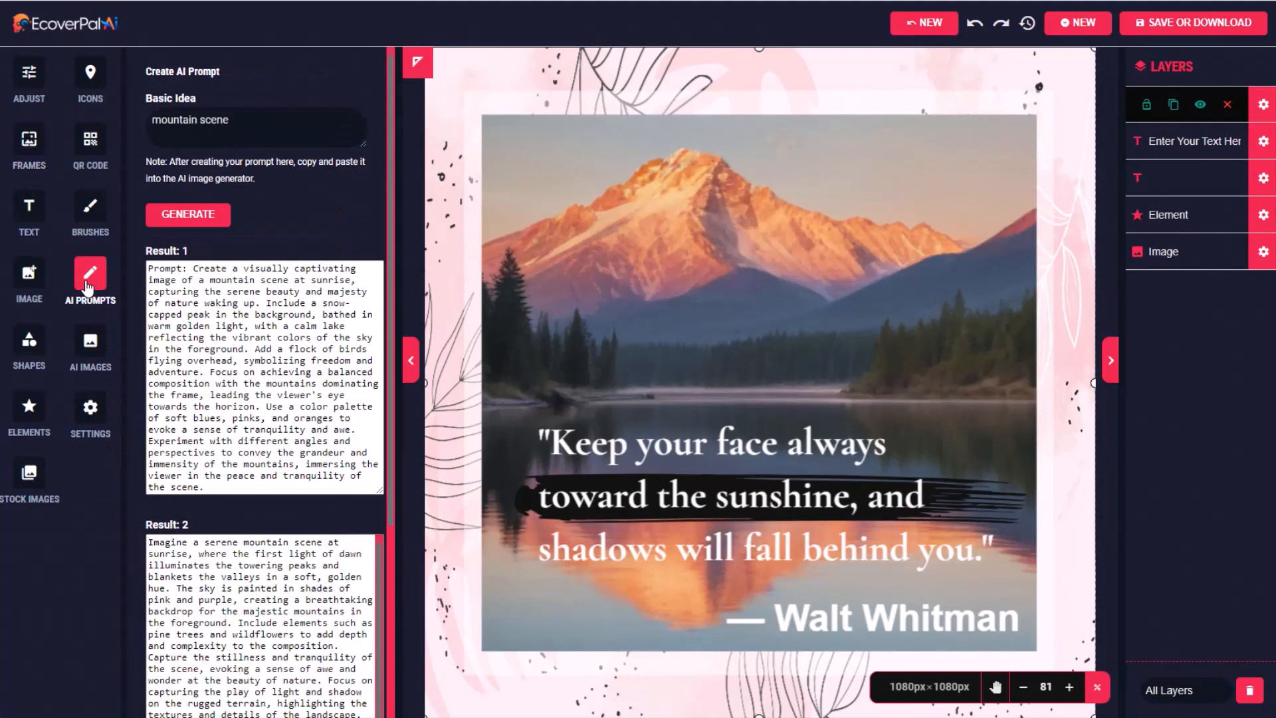
pyautogui.moveTo(241, 121); pyautogui.dragTo(46, 122)
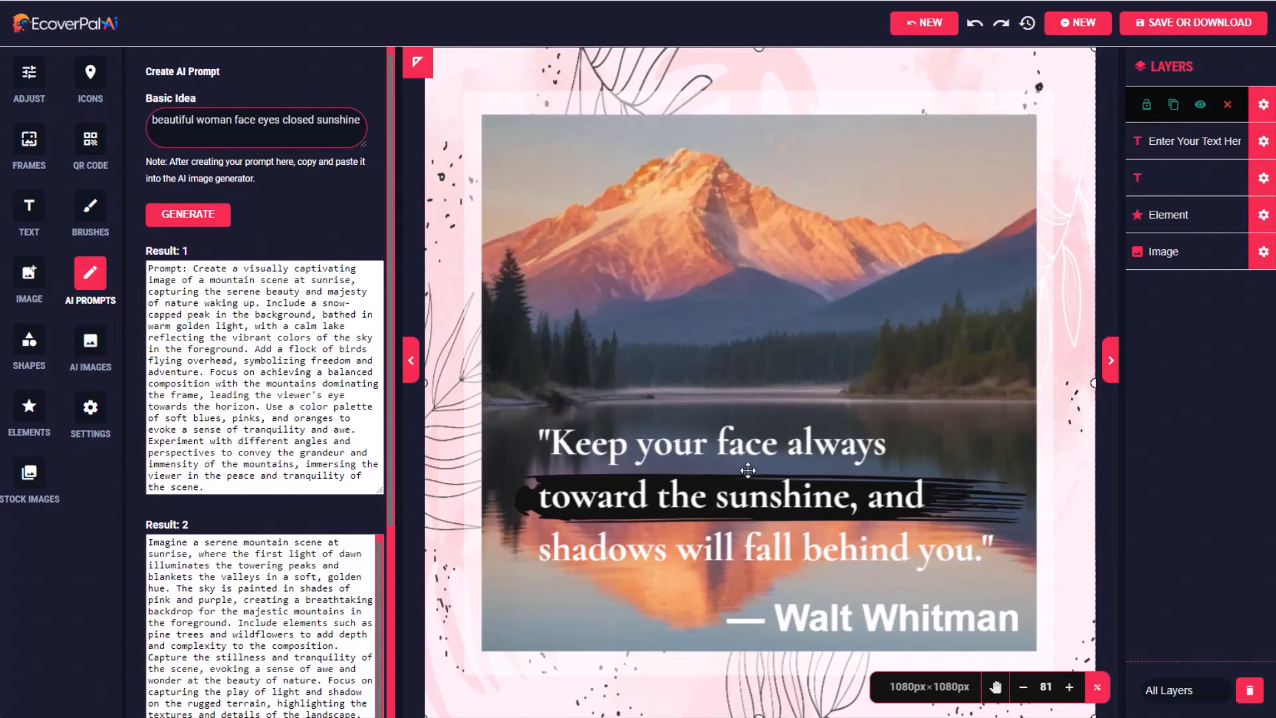
pyautogui.click(194, 216)
pyautogui.moveTo(148, 269); pyautogui.dragTo(340, 504)
pyautogui.hotkey('ctrl', 'c')
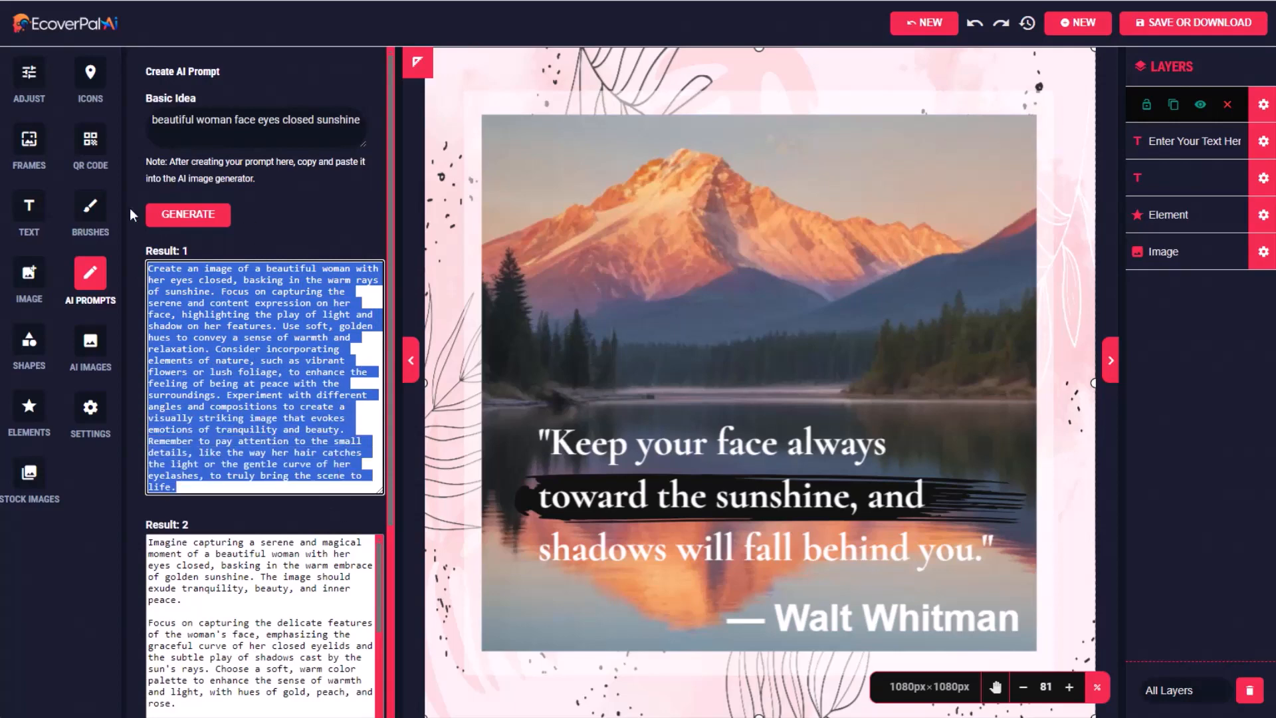
# Generate AI images from the copied prompt.
pyautogui.click(90, 340)
pyautogui.hotkey('ctrl', 'v')
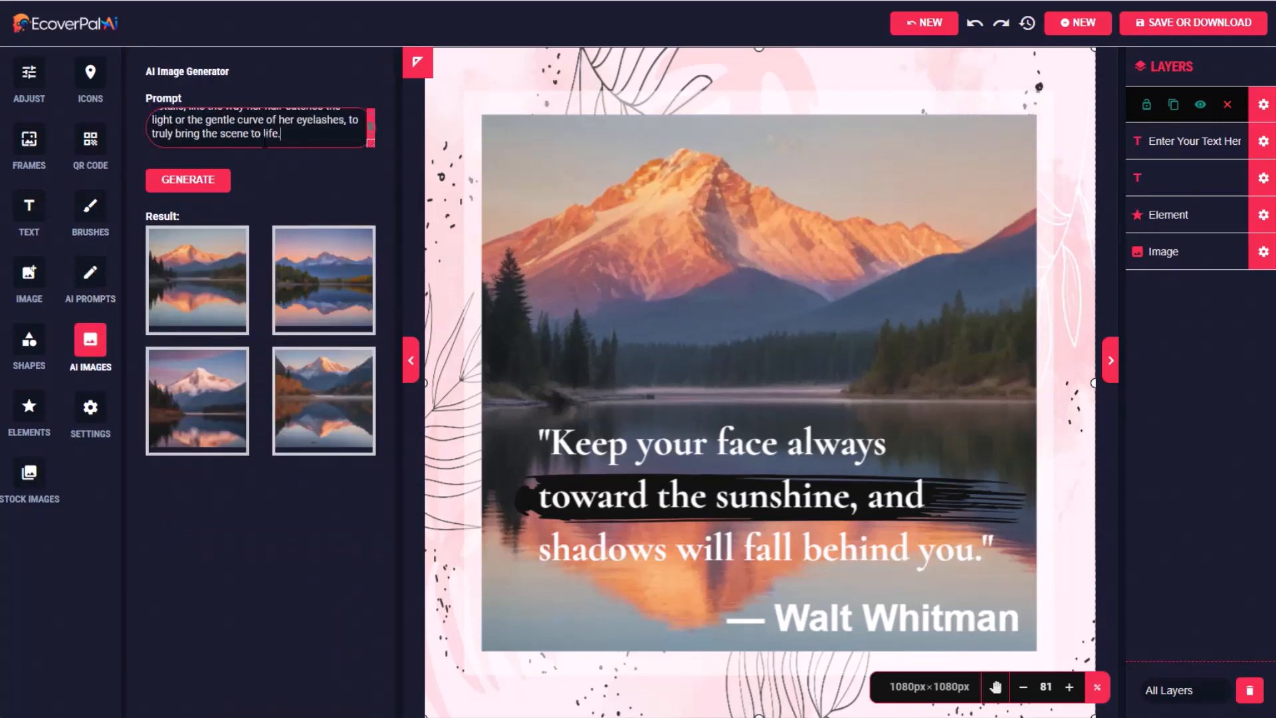
pyautogui.click(196, 181)
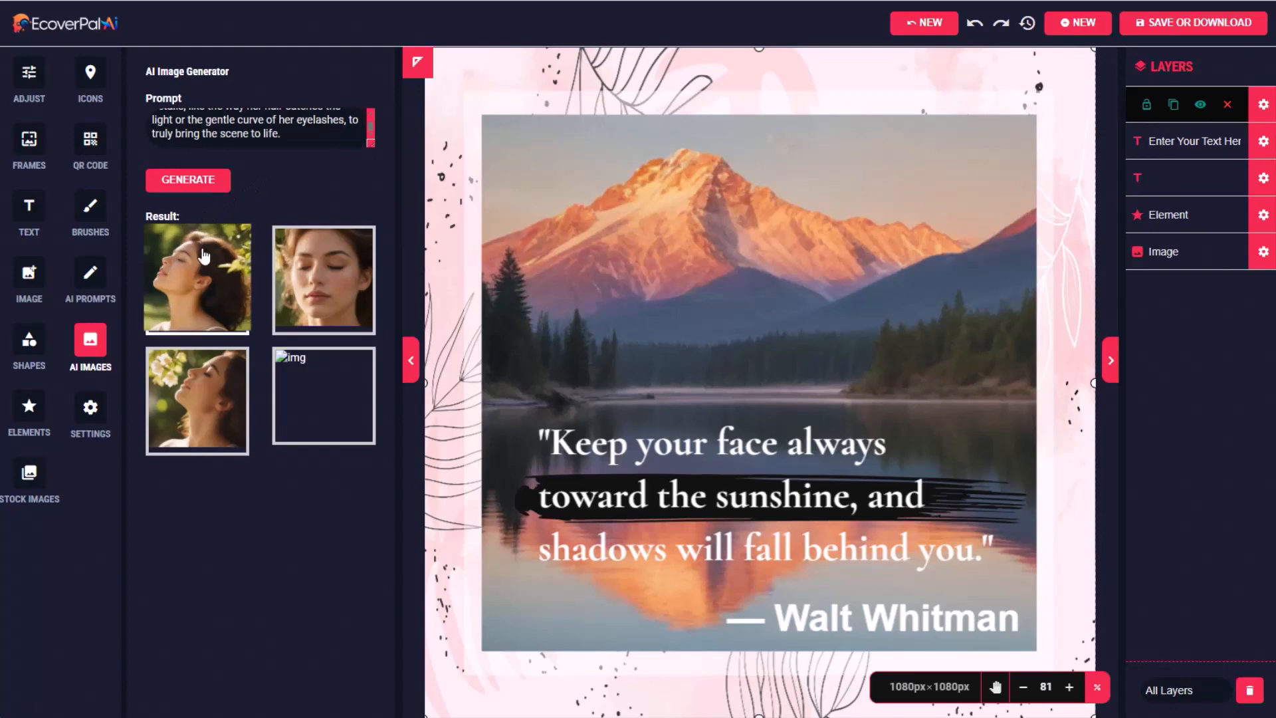
pyautogui.click(326, 413)
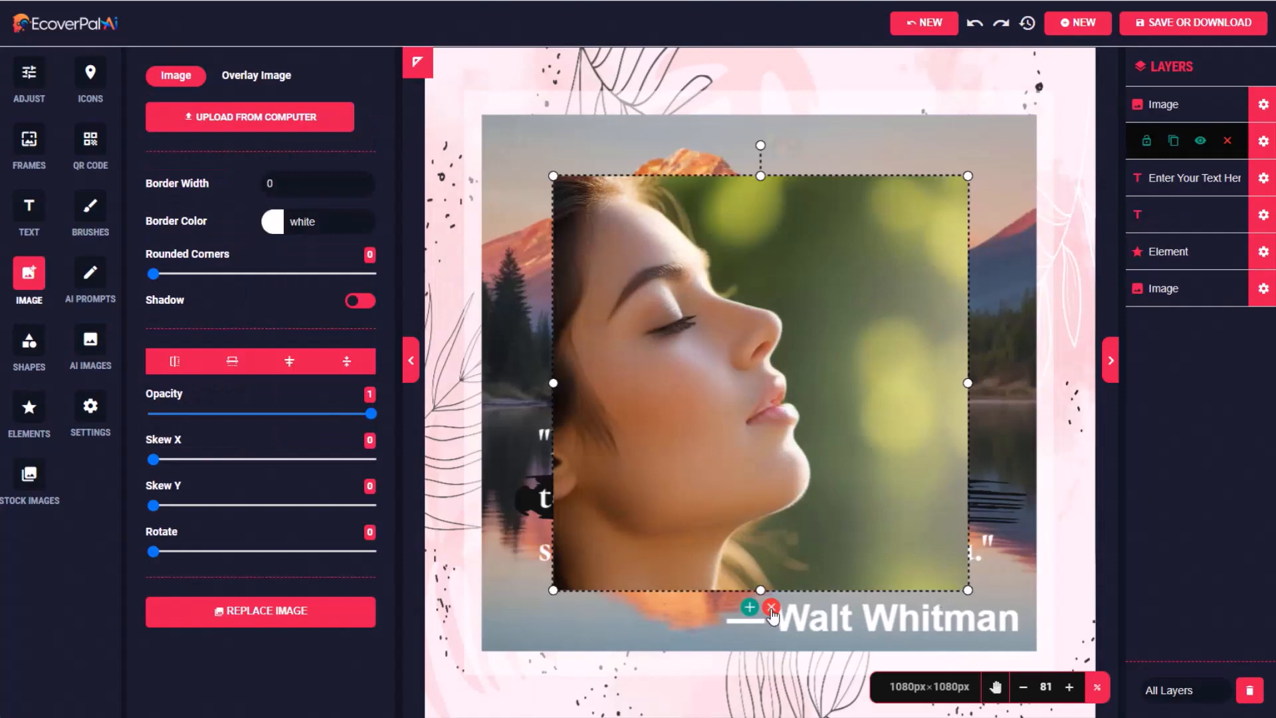
pyautogui.click(772, 607)
pyautogui.click(77, 366)
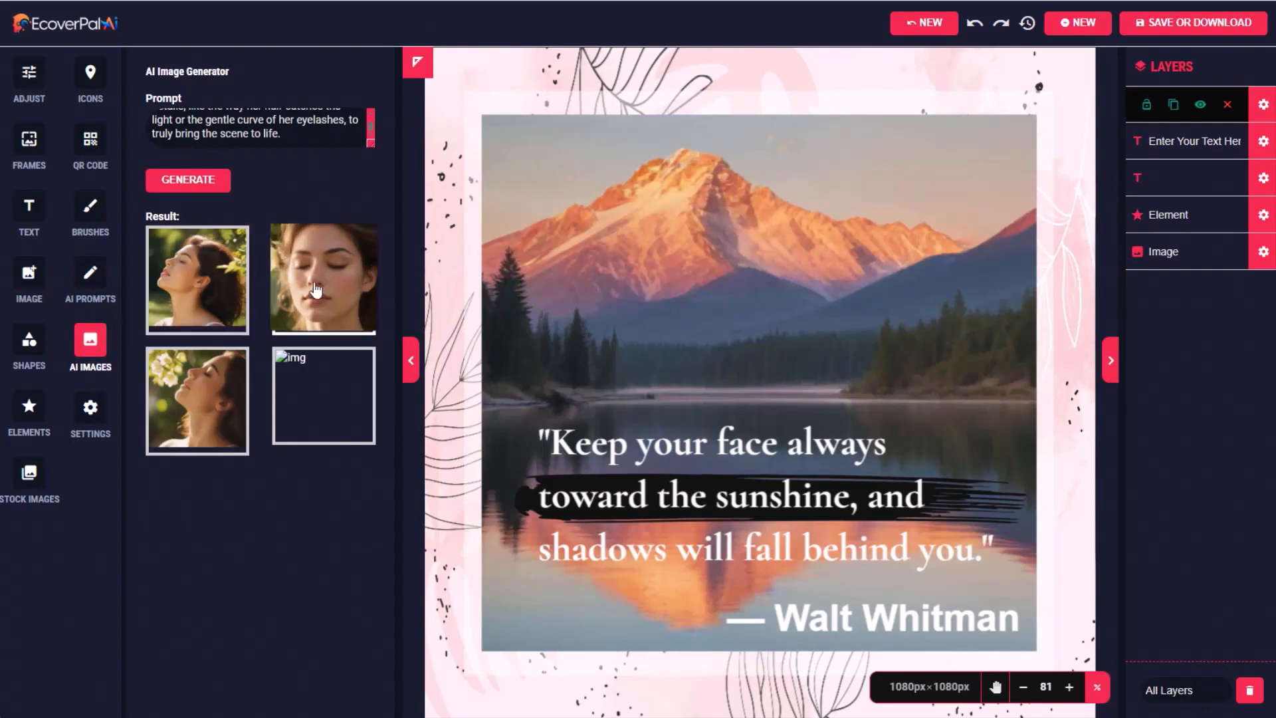
# Add the second generated image, enlarge it to fill the canvas and move its layer just above the mountain image.
pyautogui.click(339, 287)
pyautogui.moveTo(704, 365); pyautogui.dragTo(573, 237)
pyautogui.moveTo(835, 460); pyautogui.dragTo(1100, 717)
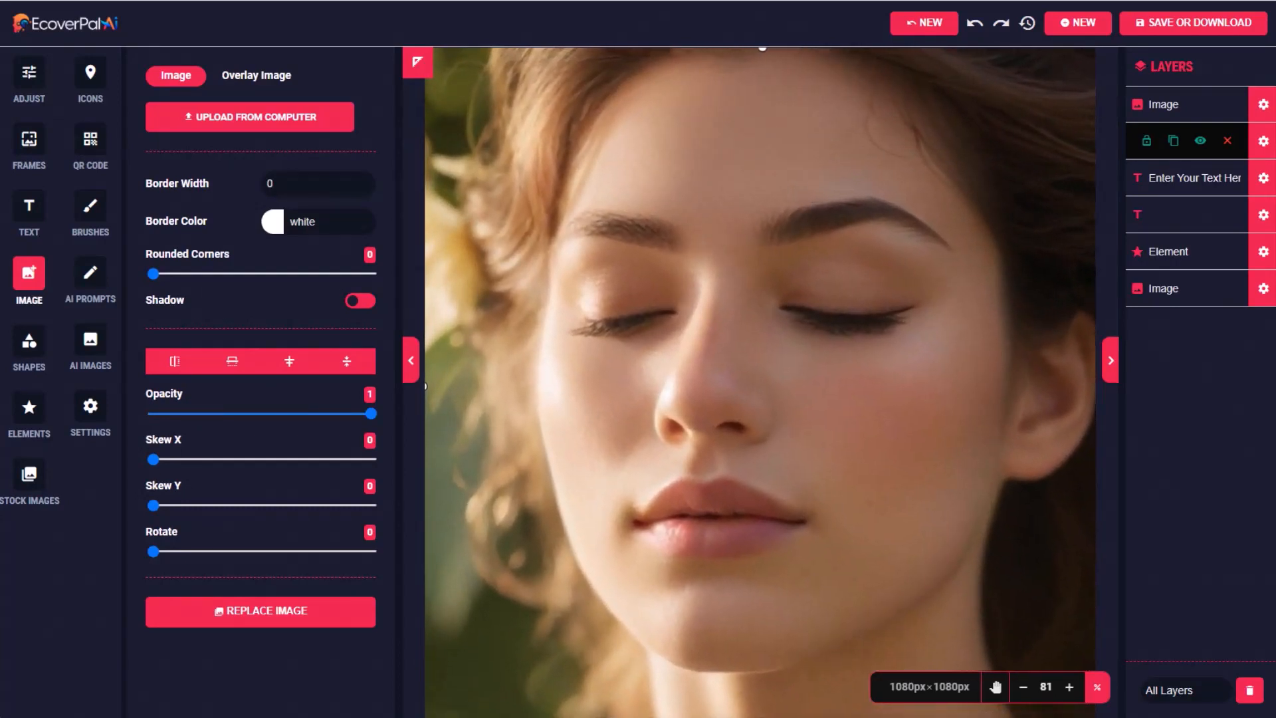
pyautogui.moveTo(1236, 118)
pyautogui.moveTo(1235, 120); pyautogui.dragTo(1244, 286)
# Hide the frame and move the quote, its brush stroke and the author line up over the woman's forehead.
pyautogui.click(1263, 104)
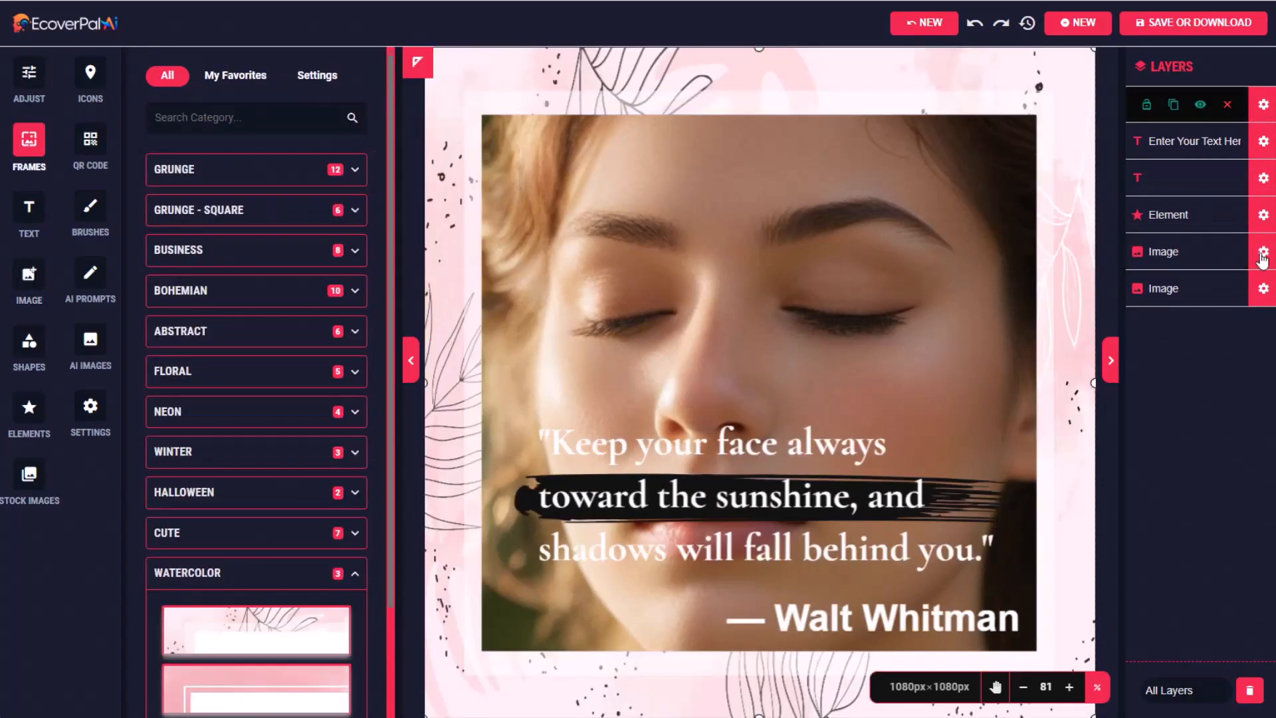
pyautogui.click(1200, 107)
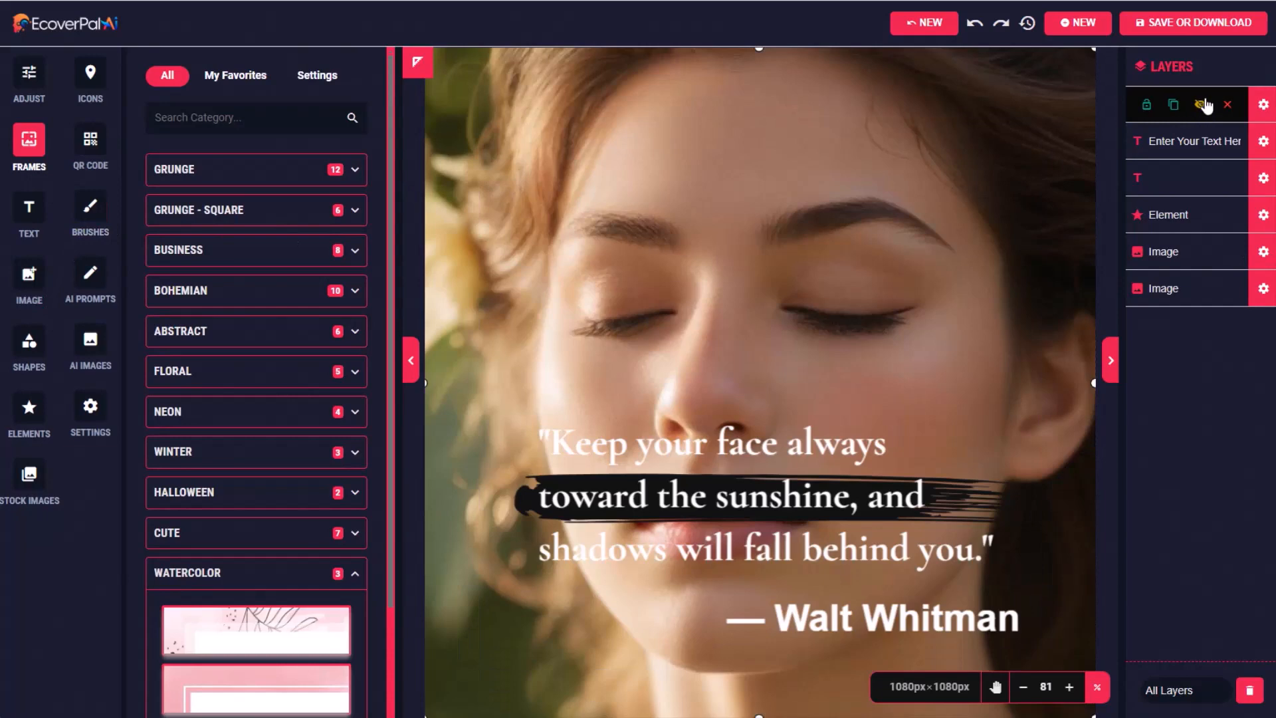
pyautogui.click(761, 449)
pyautogui.moveTo(834, 456); pyautogui.dragTo(757, 105)
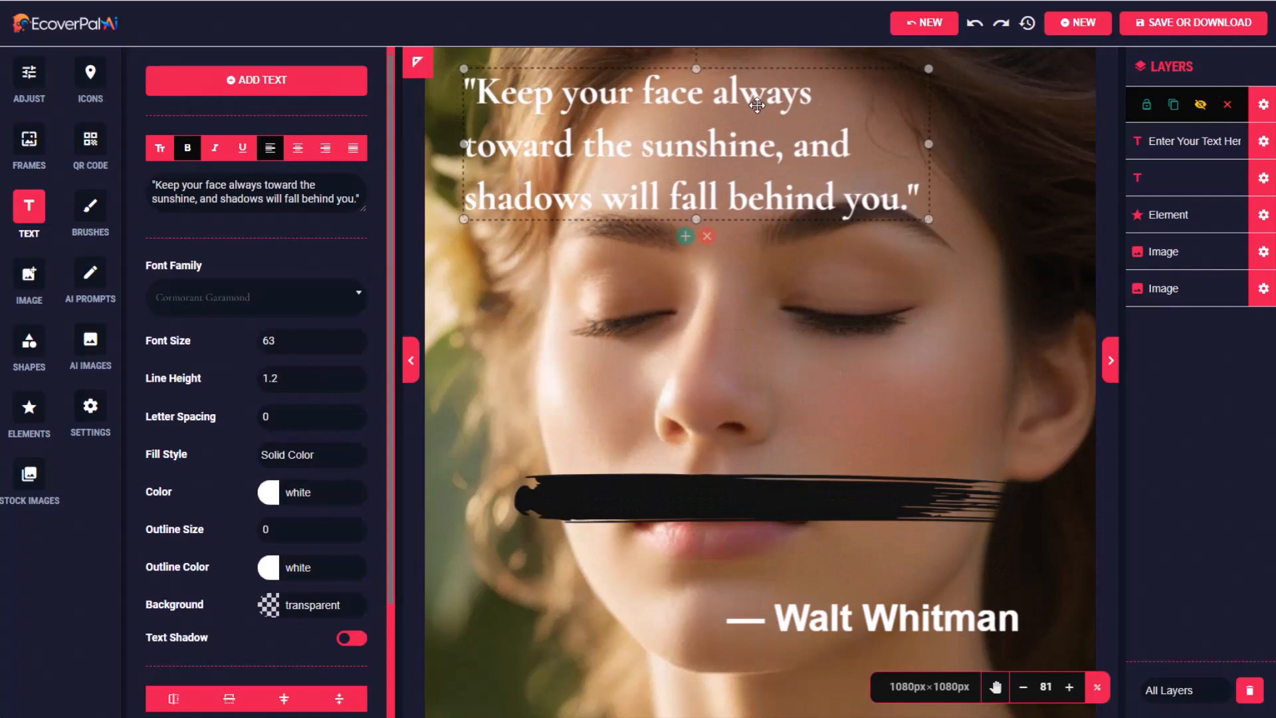
pyautogui.click(688, 483)
pyautogui.moveTo(689, 483)
pyautogui.mouseDown()
pyautogui.moveTo(639, 164)
pyautogui.moveTo(618, 133)
pyautogui.mouseUp()
pyautogui.moveTo(860, 615); pyautogui.dragTo(852, 249)
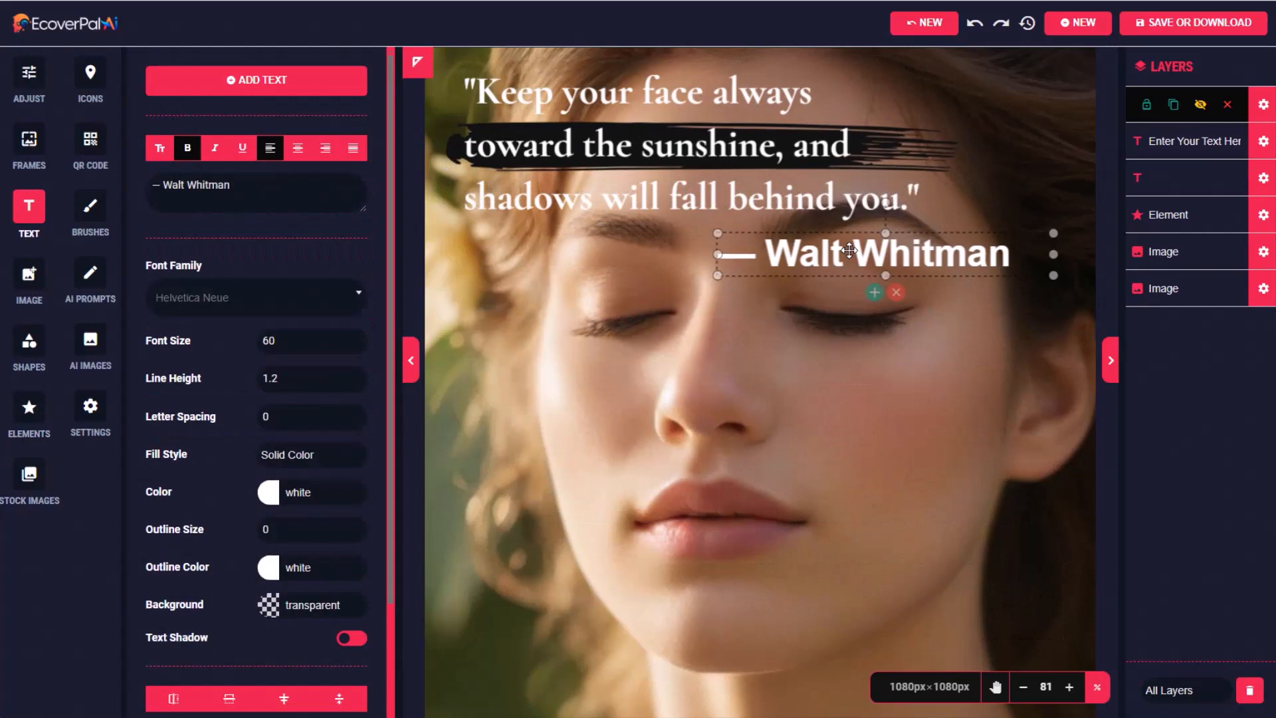
# Download the revised quote post as a 96 DPI JPEG image and open the downloaded file.
pyautogui.click(1185, 28)
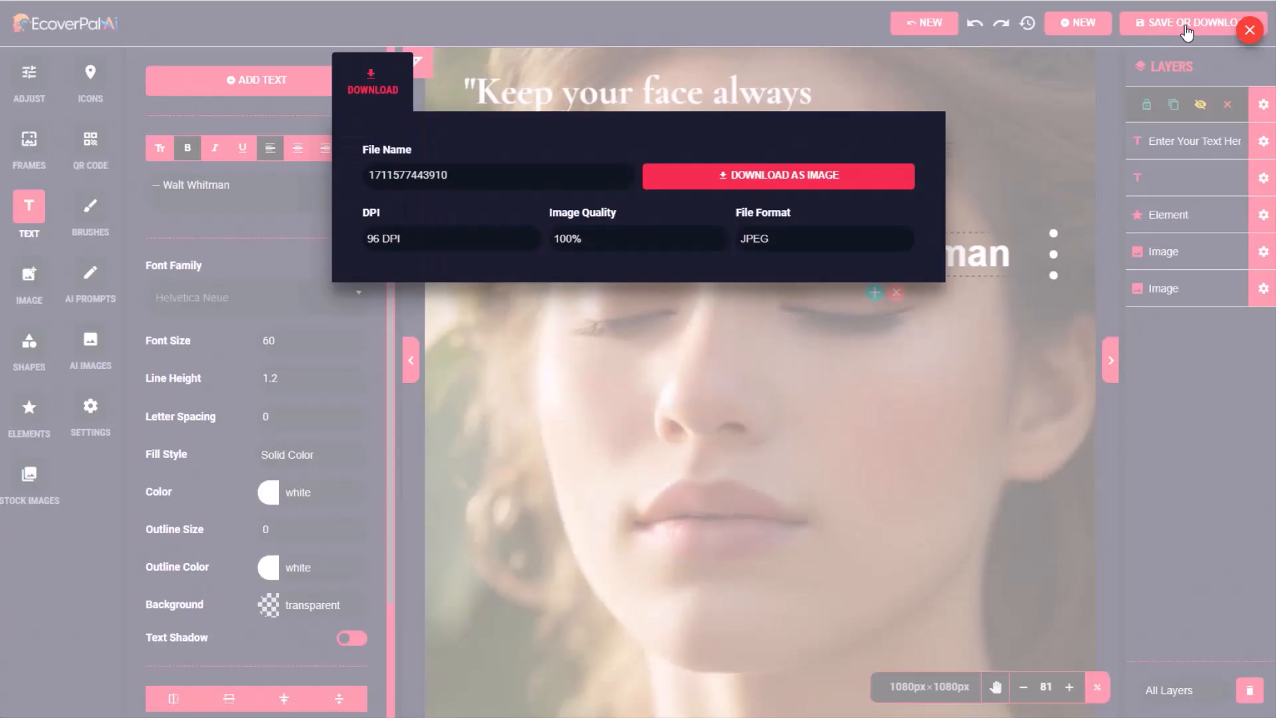
pyautogui.click(772, 176)
pyautogui.click(944, 20)
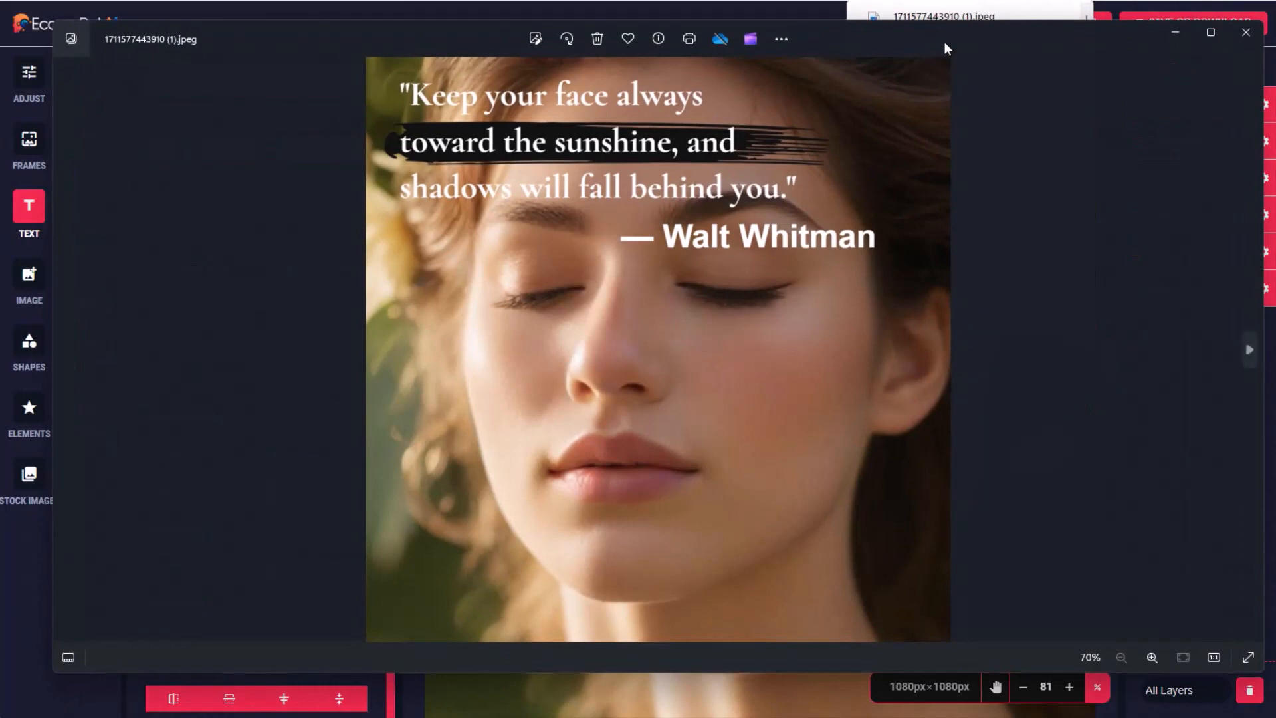
pyautogui.moveTo(1010, 52); pyautogui.dragTo(991, 35)
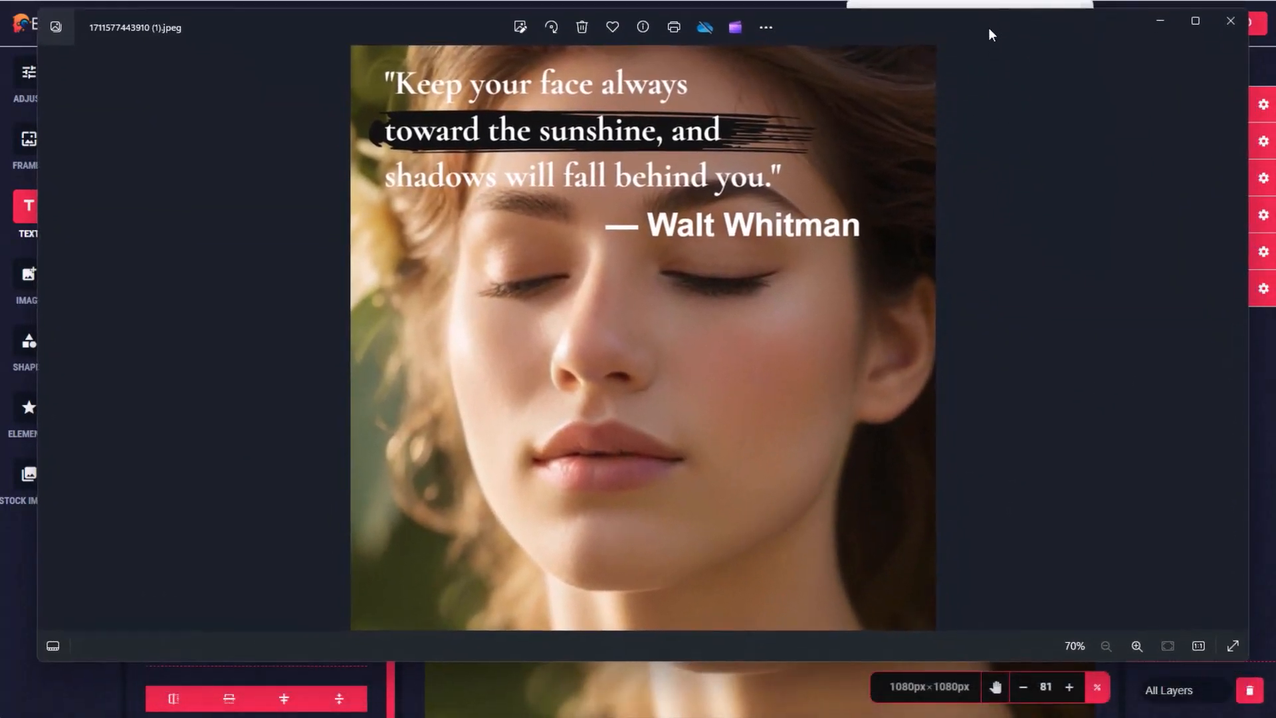